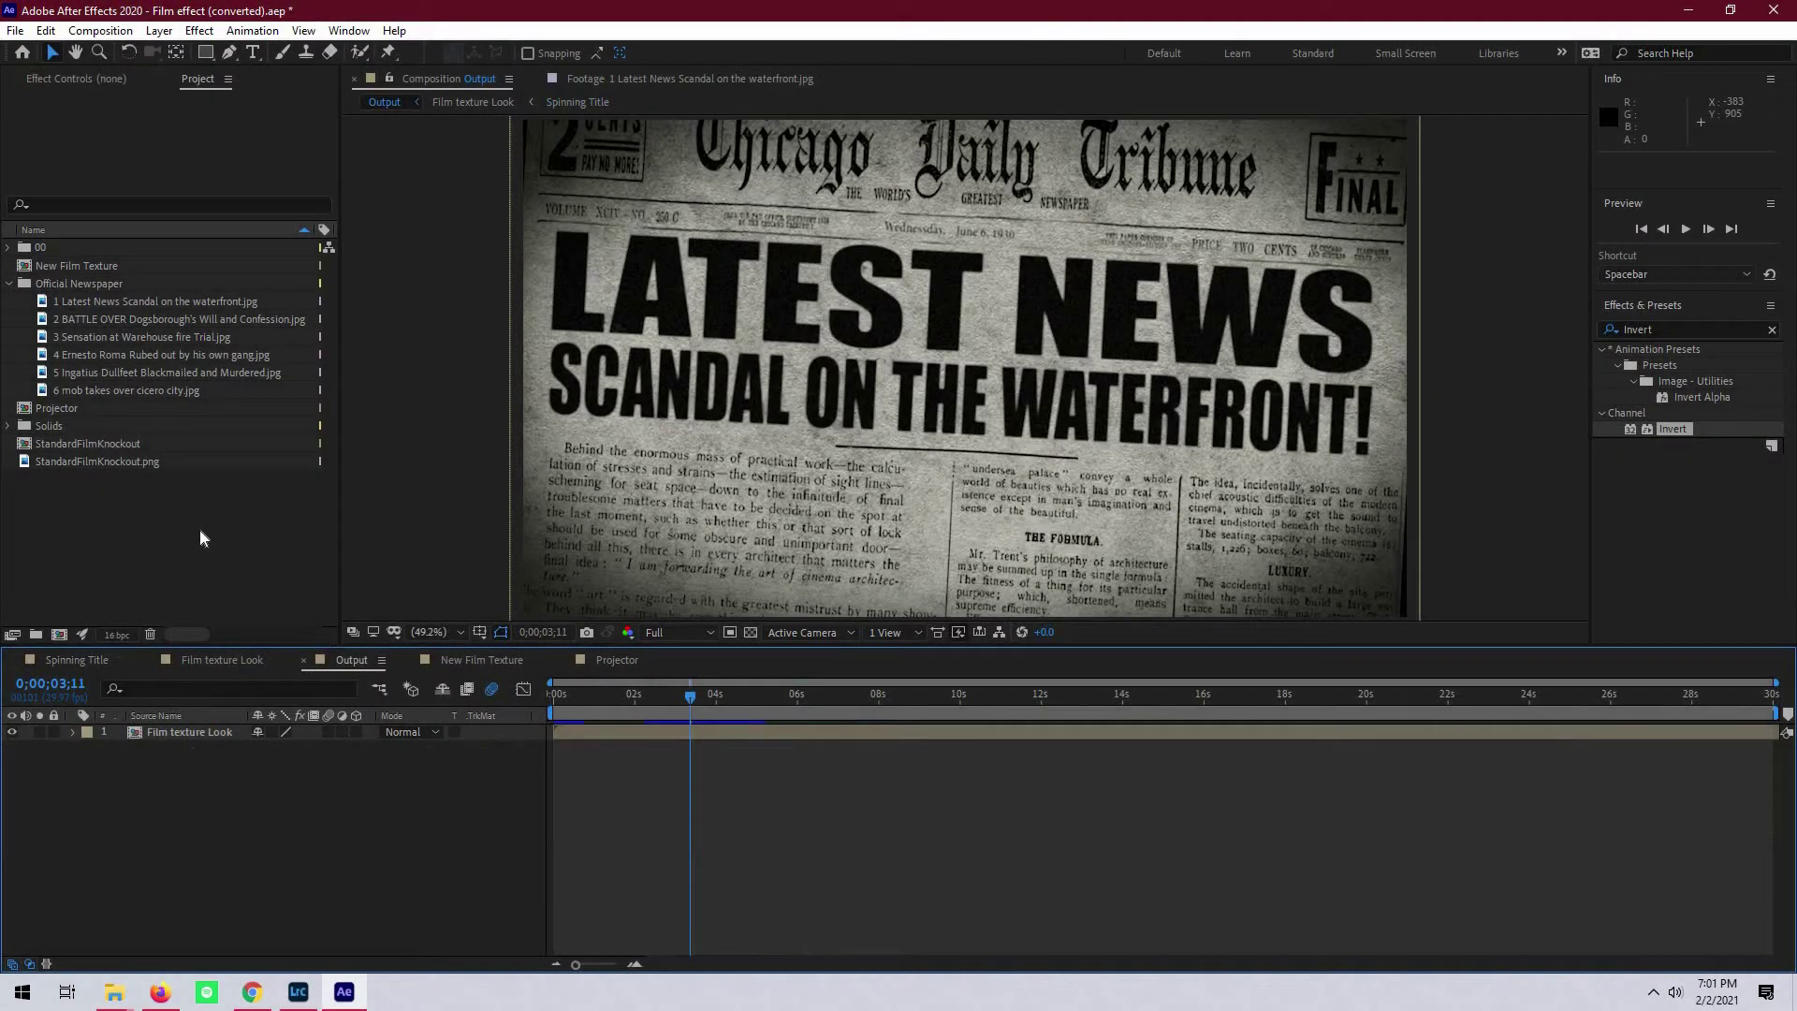
- Create a new composition named "Spinning Newspaper"
right_click(199, 528)
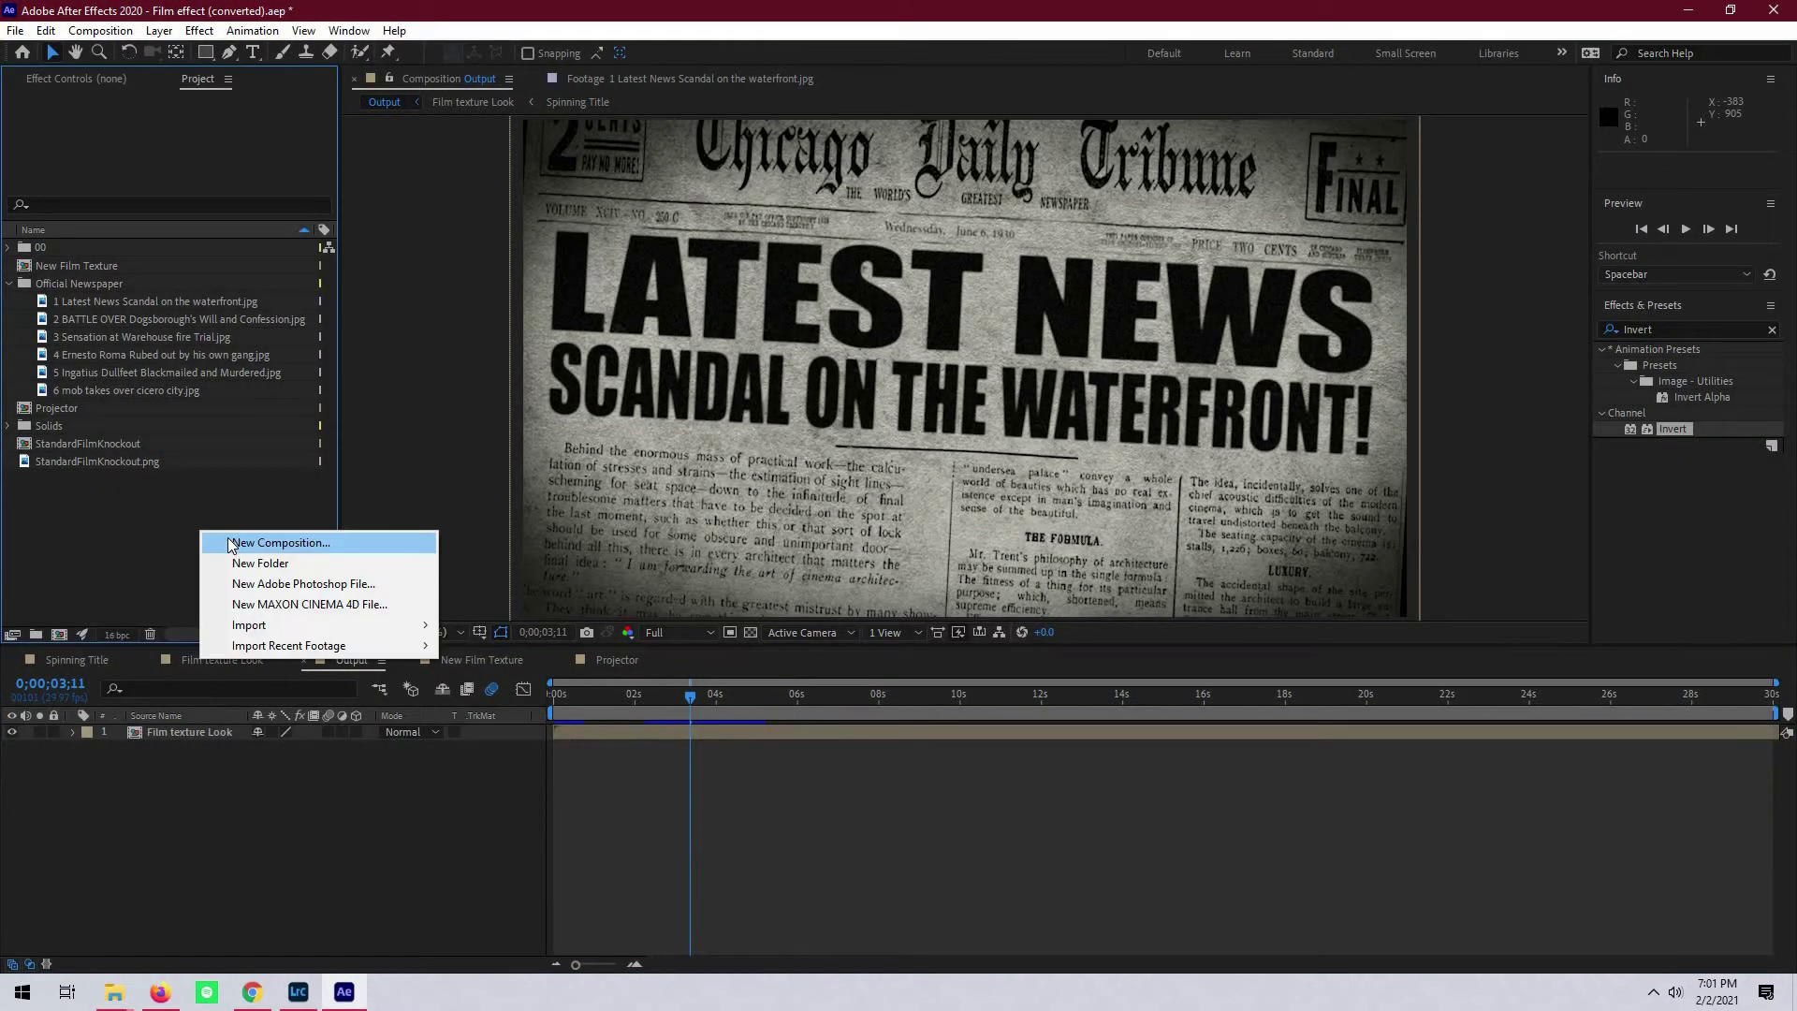
left_click(243, 540)
type("Spinning Newspaper")
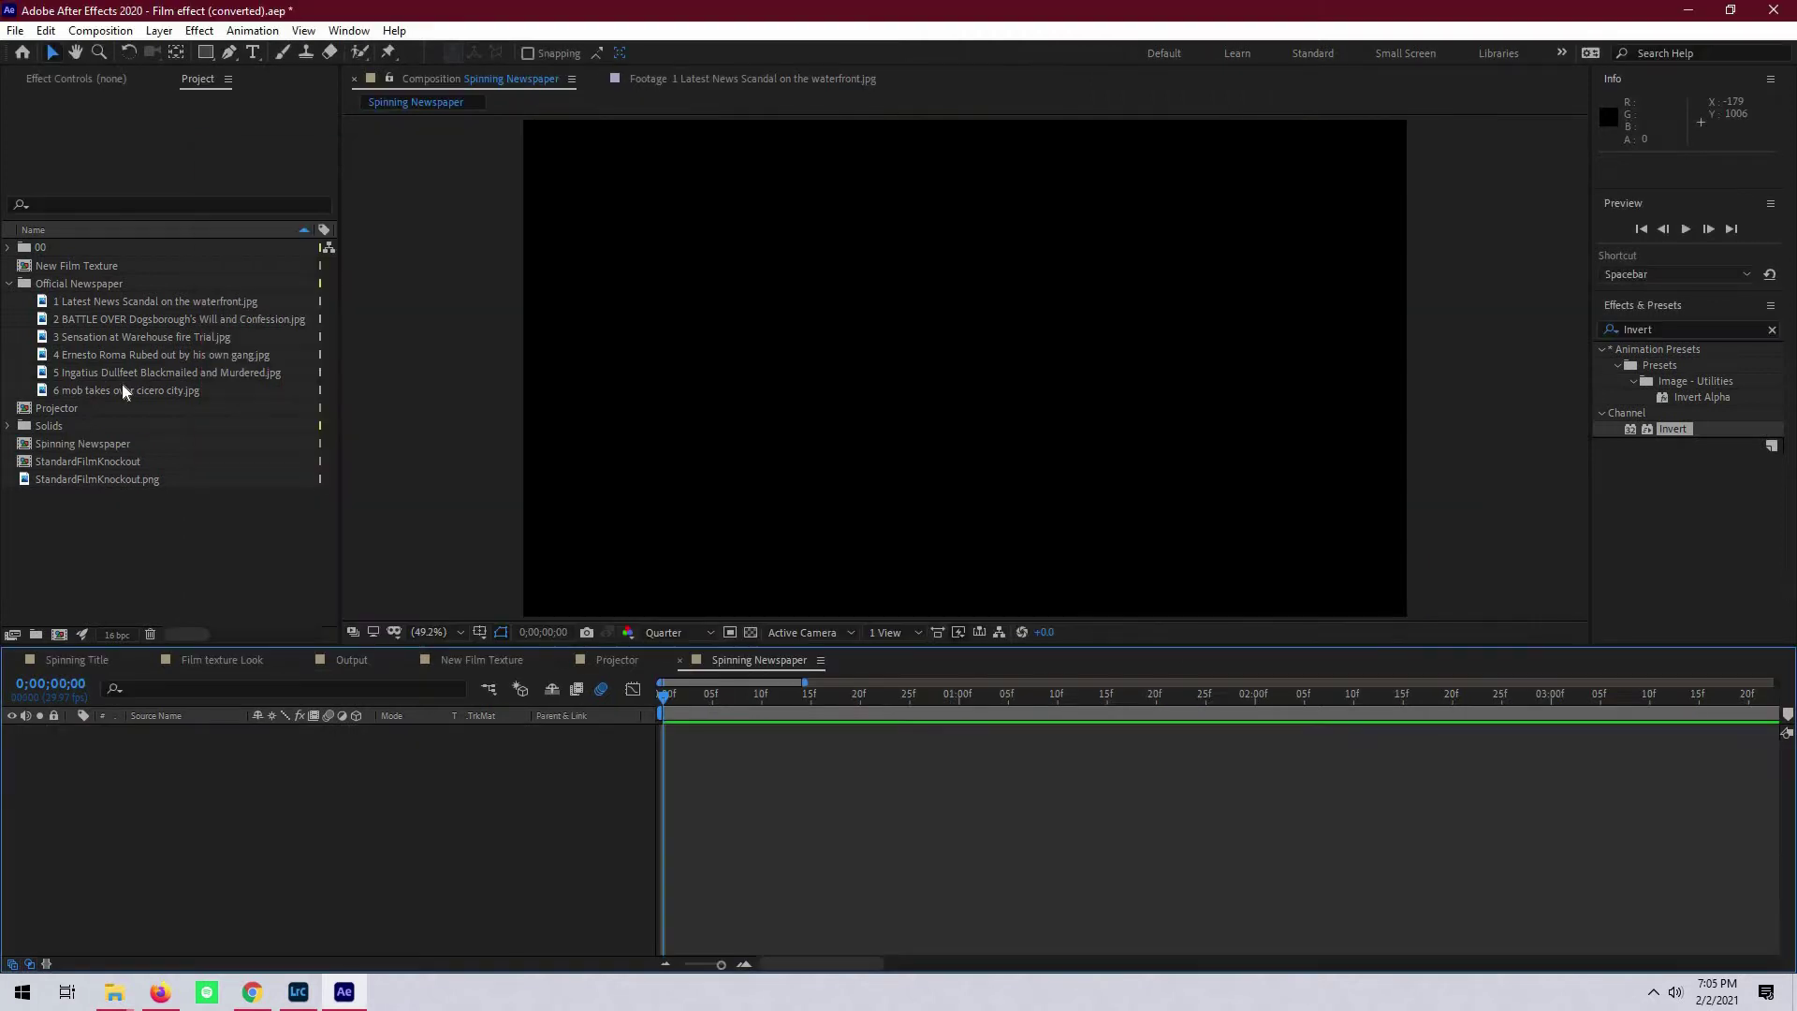
- Add all six Official Newspaper images to the Spinning Newspaper composition as layers
left_click(99, 300, "shift")
left_click_drag(53, 391, 176, 812)
left_click(142, 838)
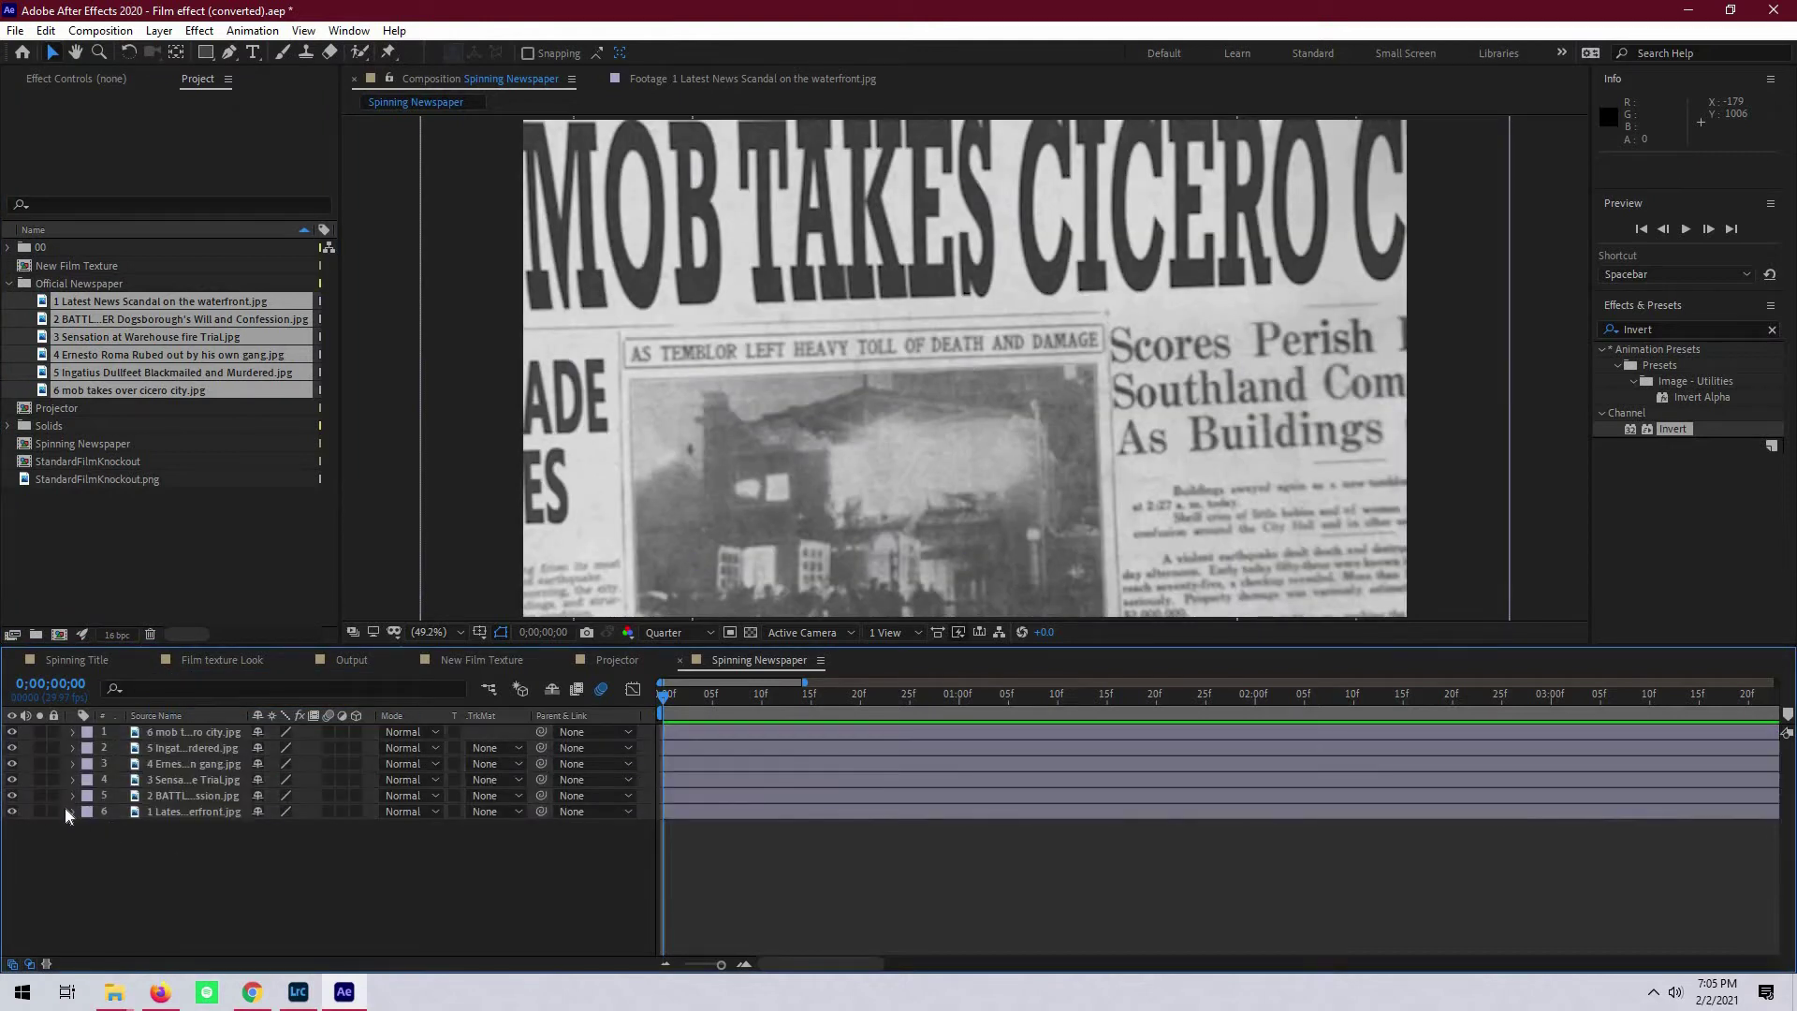
- Show only the "1 Latest News Scandal on the waterfront" layer and expand its transform properties
left_click(74, 810)
left_click(12, 811, "alt")
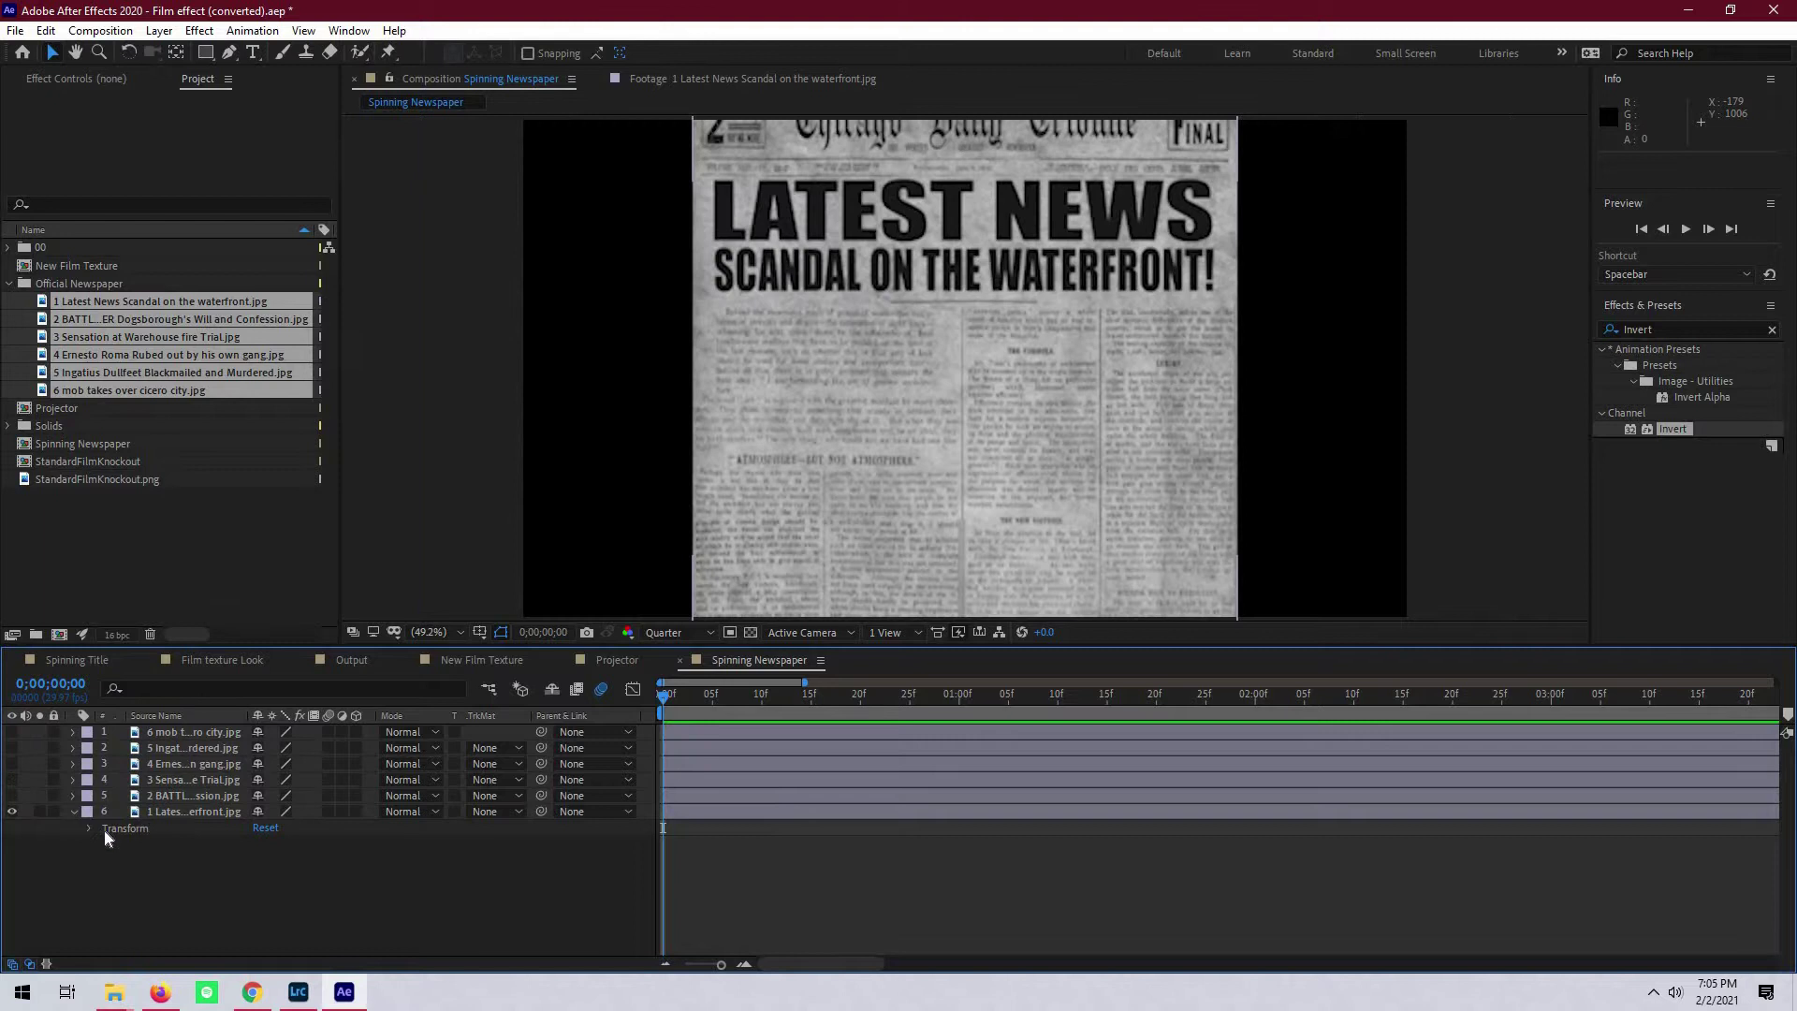
left_click(91, 829)
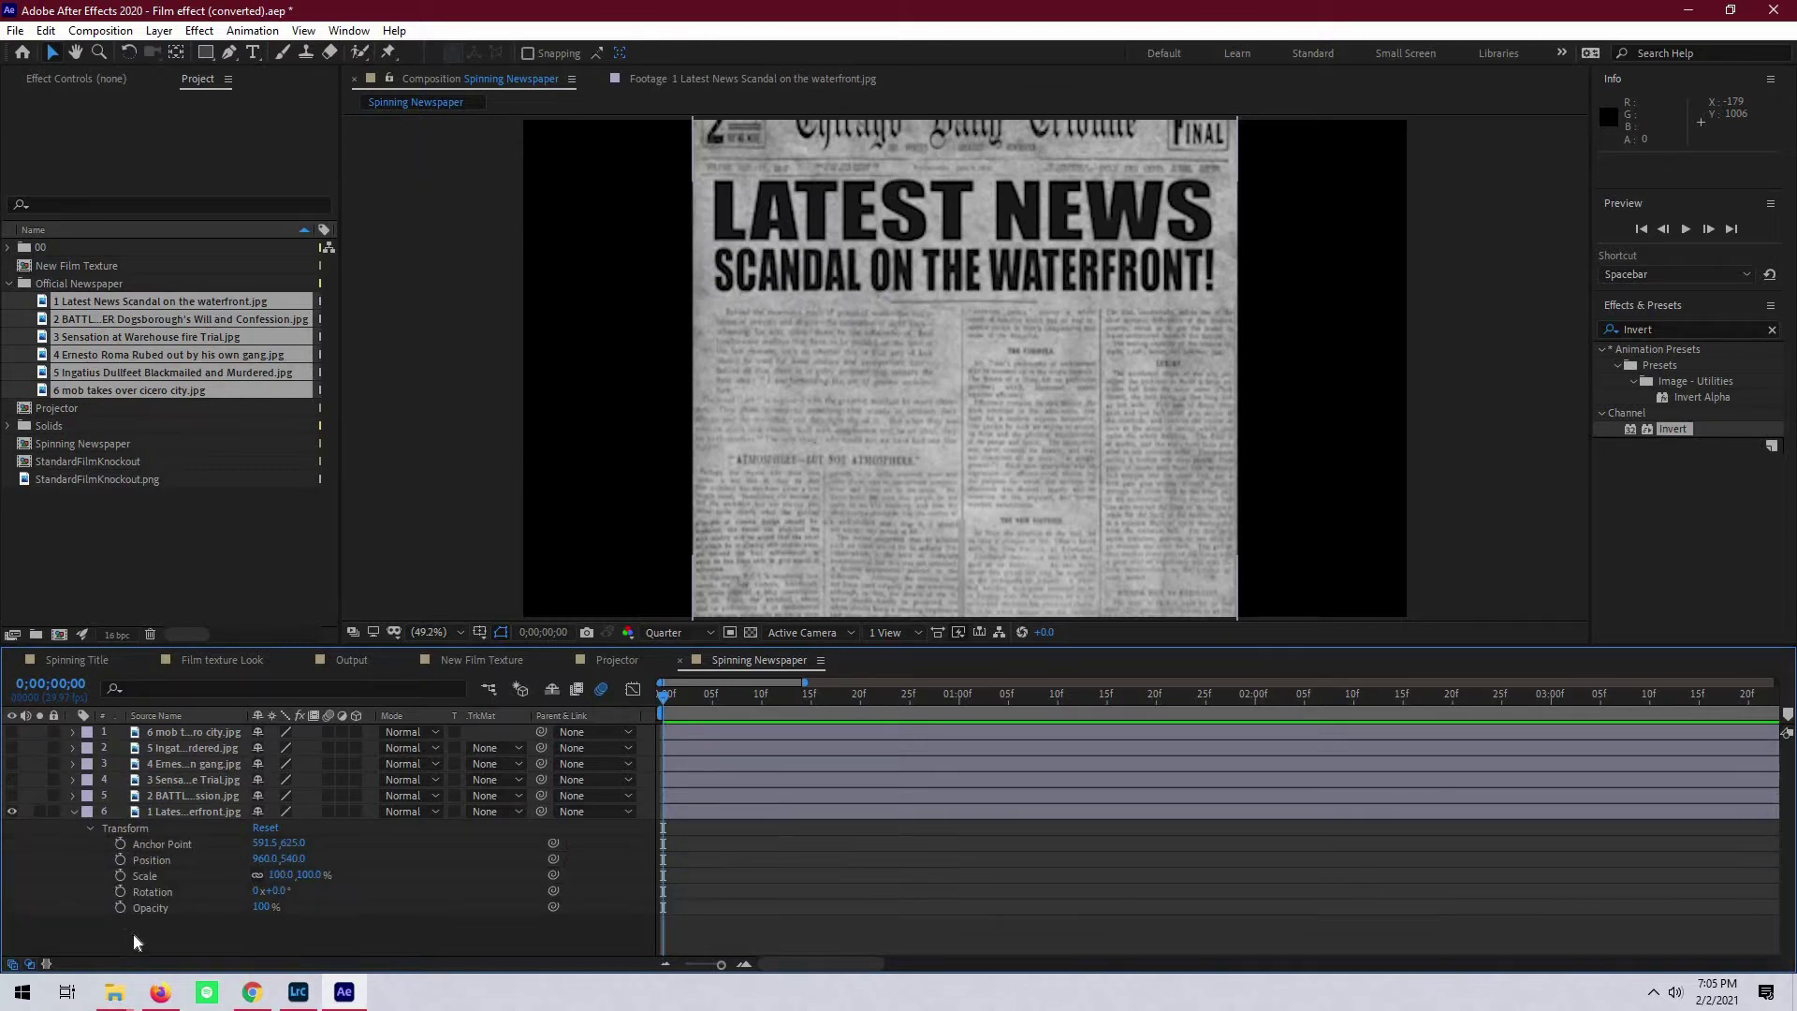
- Enable Opacity, Rotation, Scale and Position keyframing on the Latest News layer at frame 0
left_click(118, 906)
left_click(122, 890)
left_click(120, 875)
left_click(121, 859)
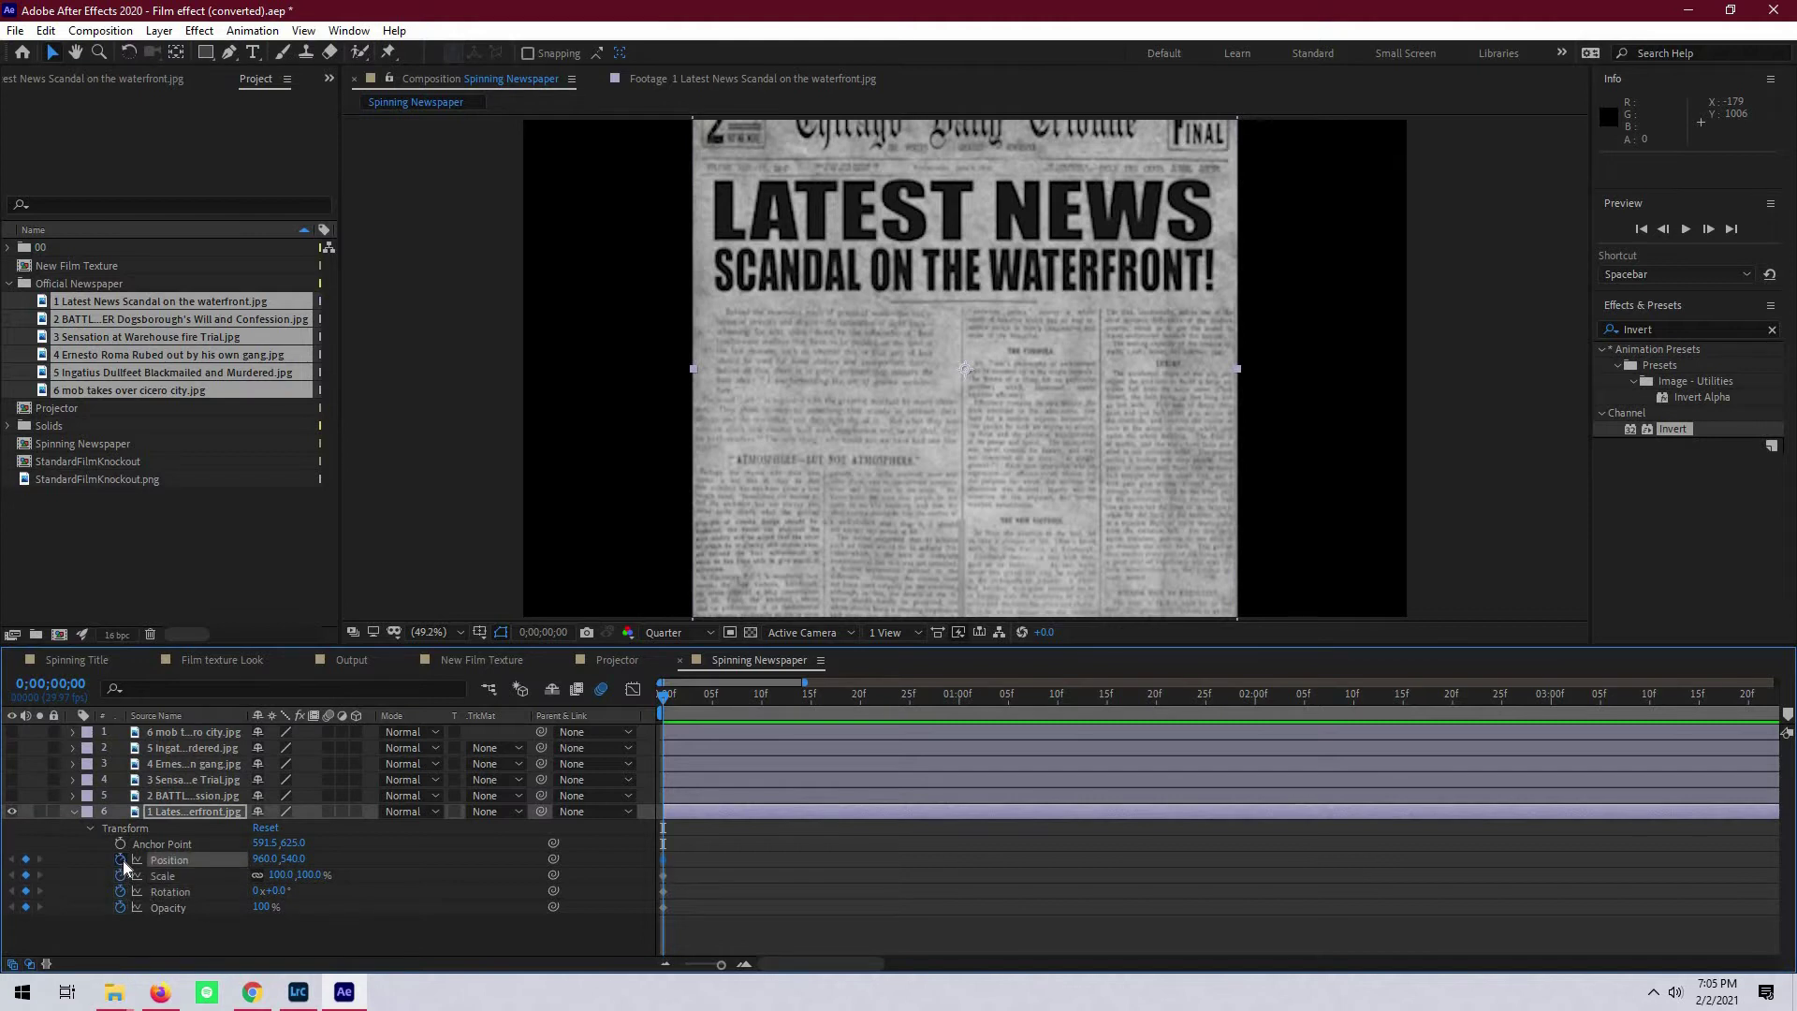
- Animate the Latest News layer's opacity from 0% at frame 0 to 100% at frame 4
left_click(272, 905)
type("0")
key("Return")
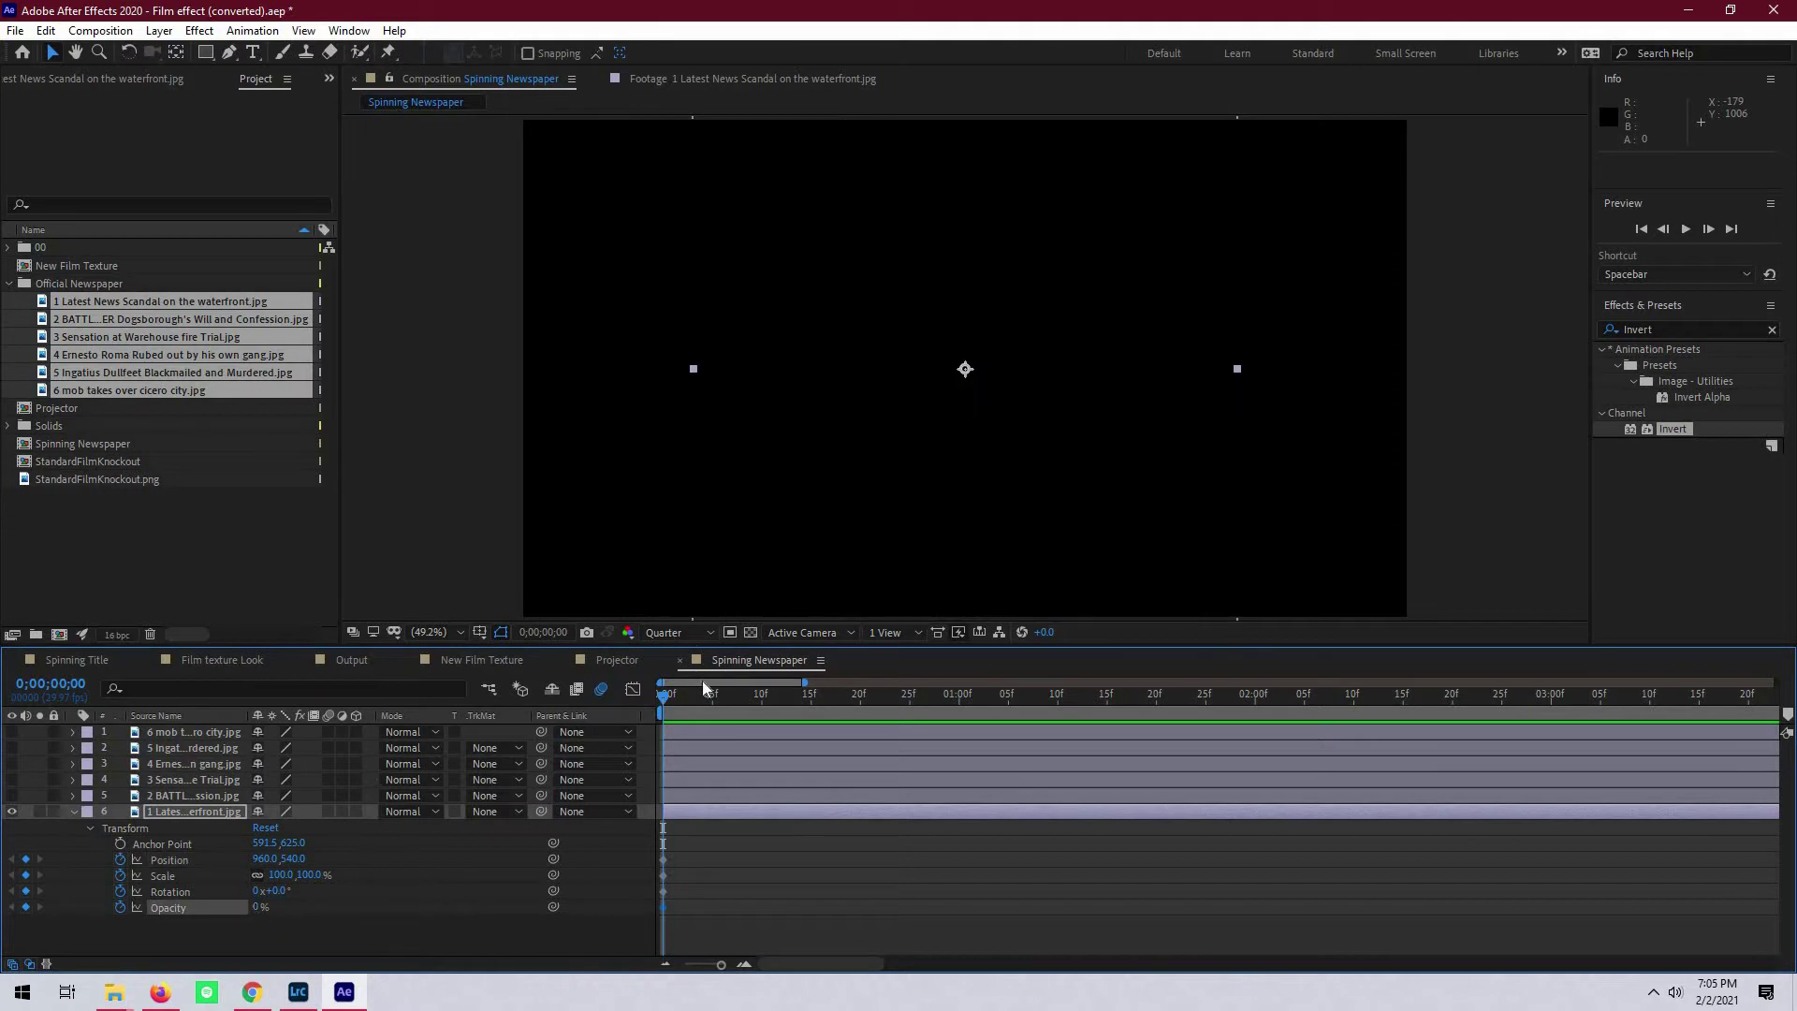
left_click_drag(675, 700, 703, 700)
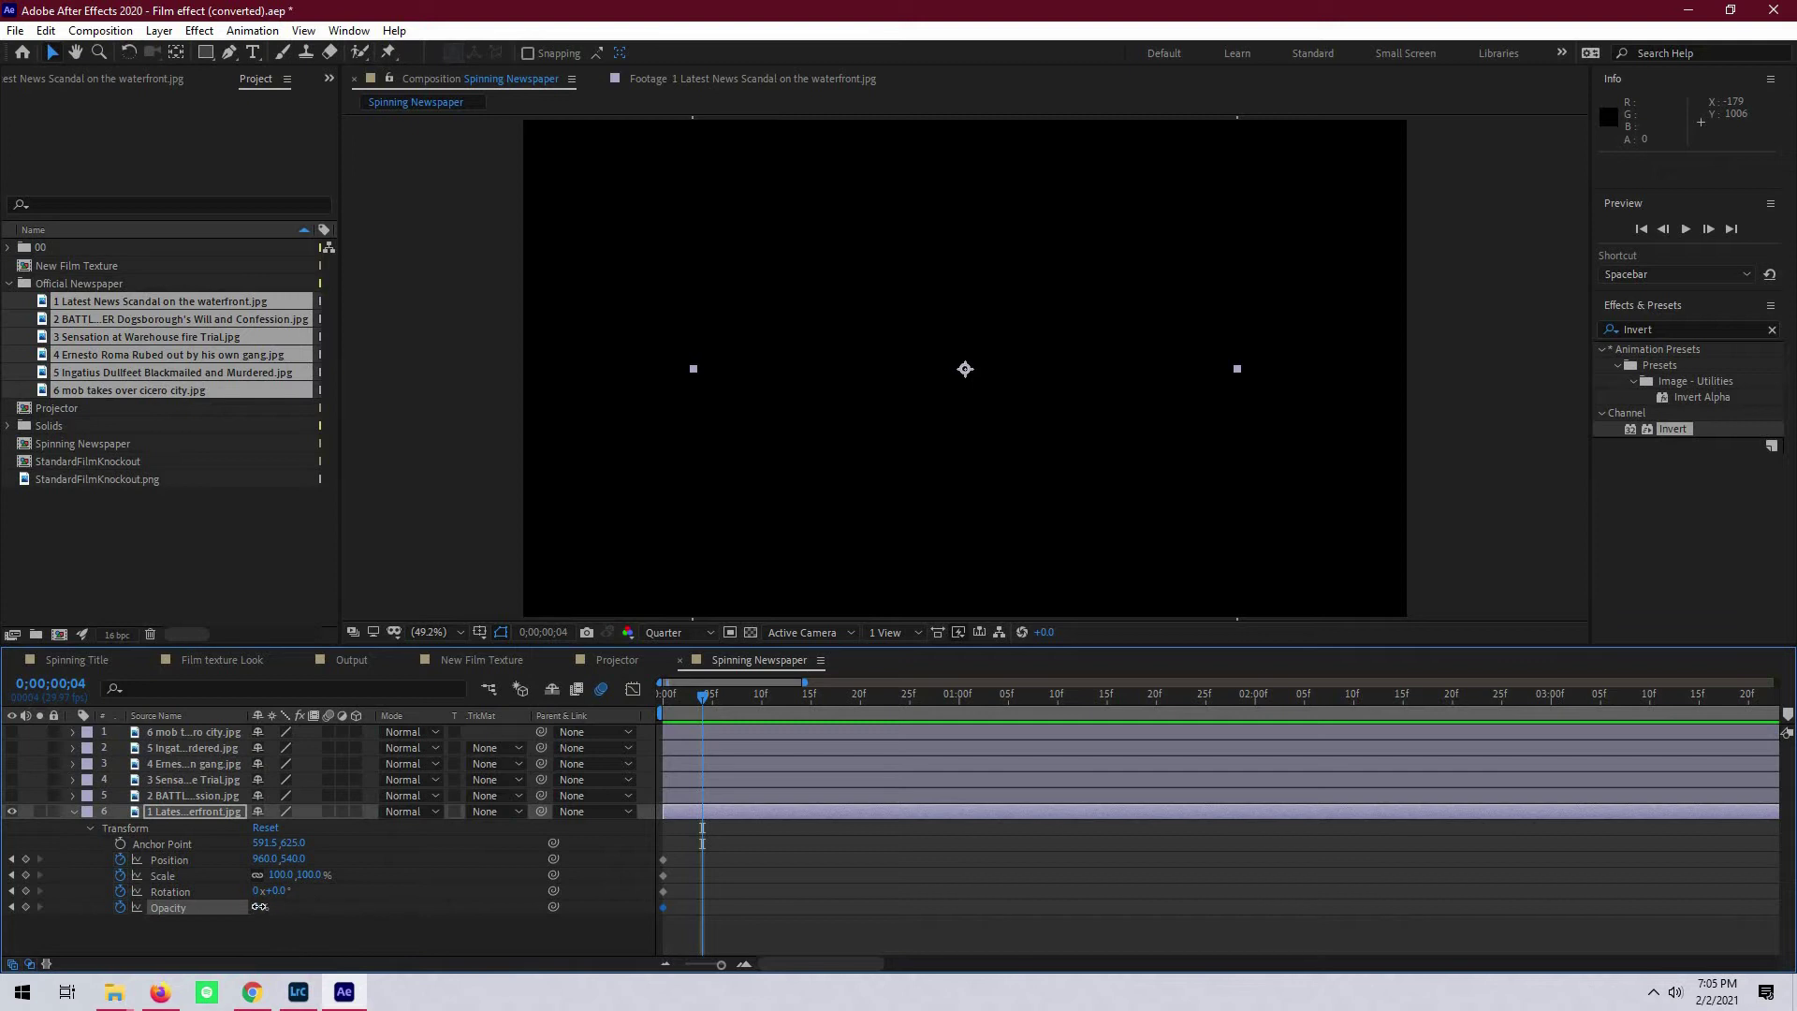
left_click(260, 906)
type("100")
key("Return")
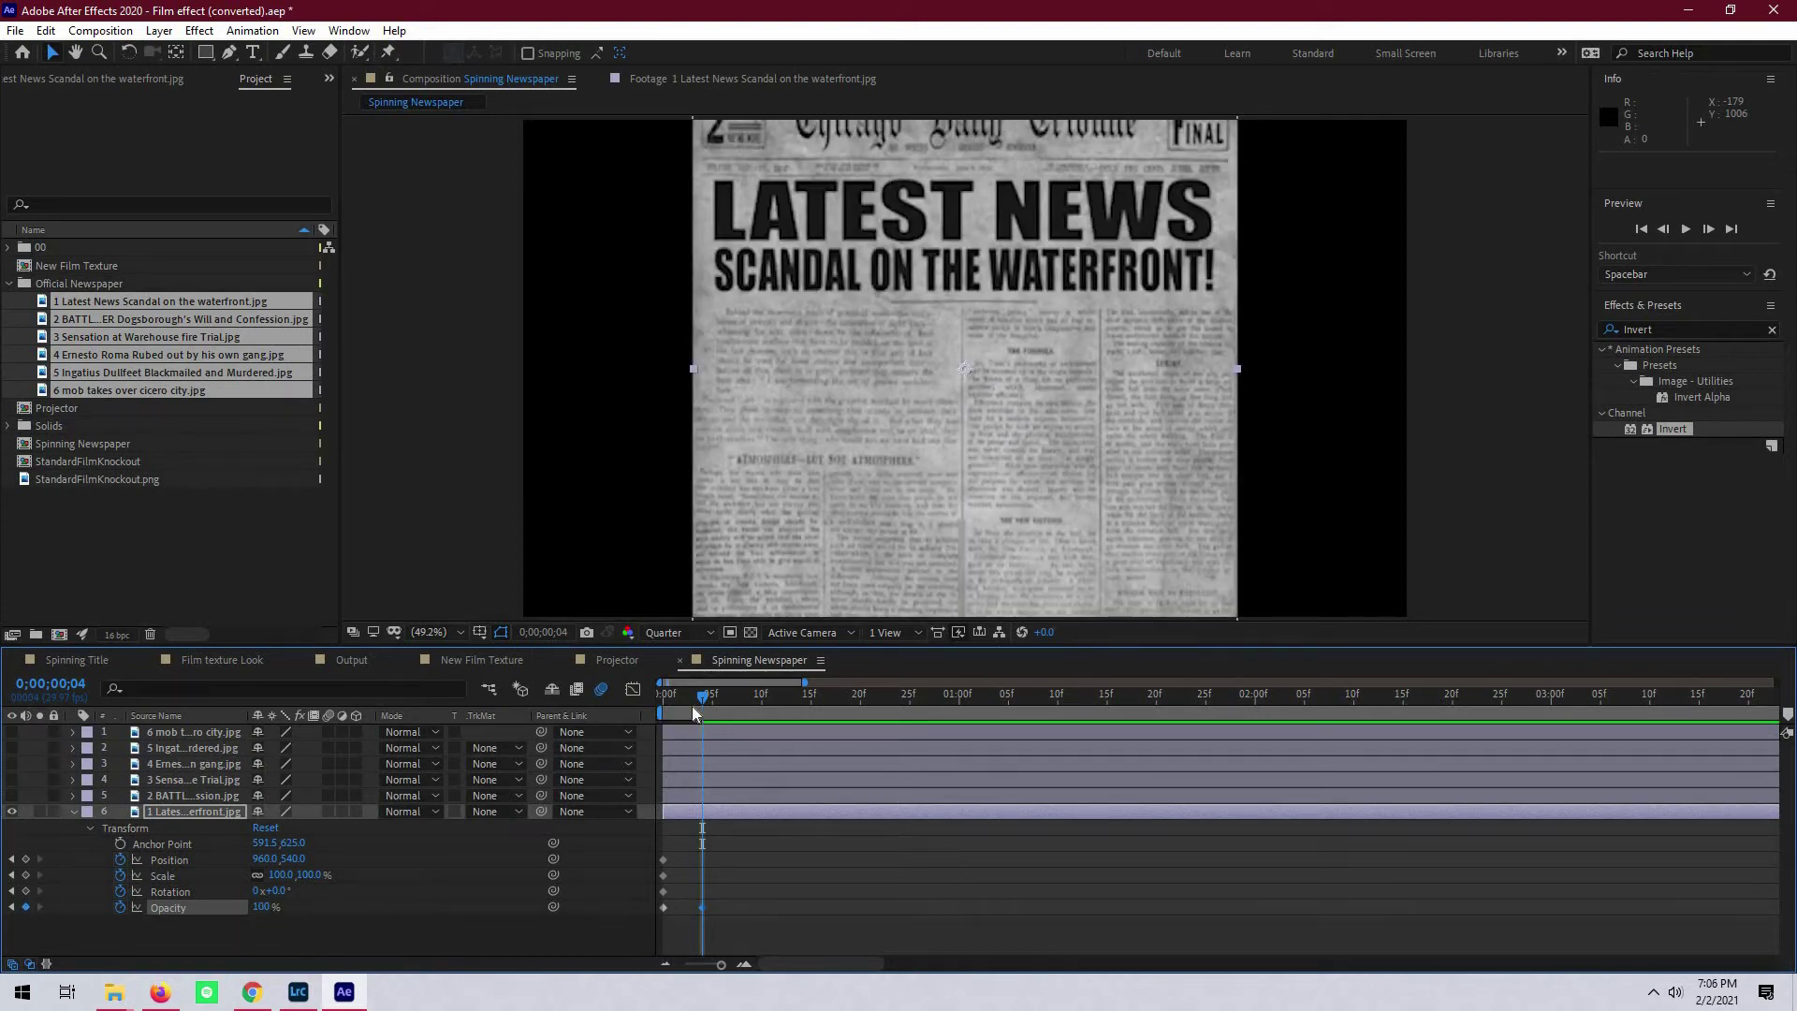
- Add Rotation, Scale and Position keyframes to the Latest News layer at 0;00;01;00
left_click_drag(730, 698, 958, 710)
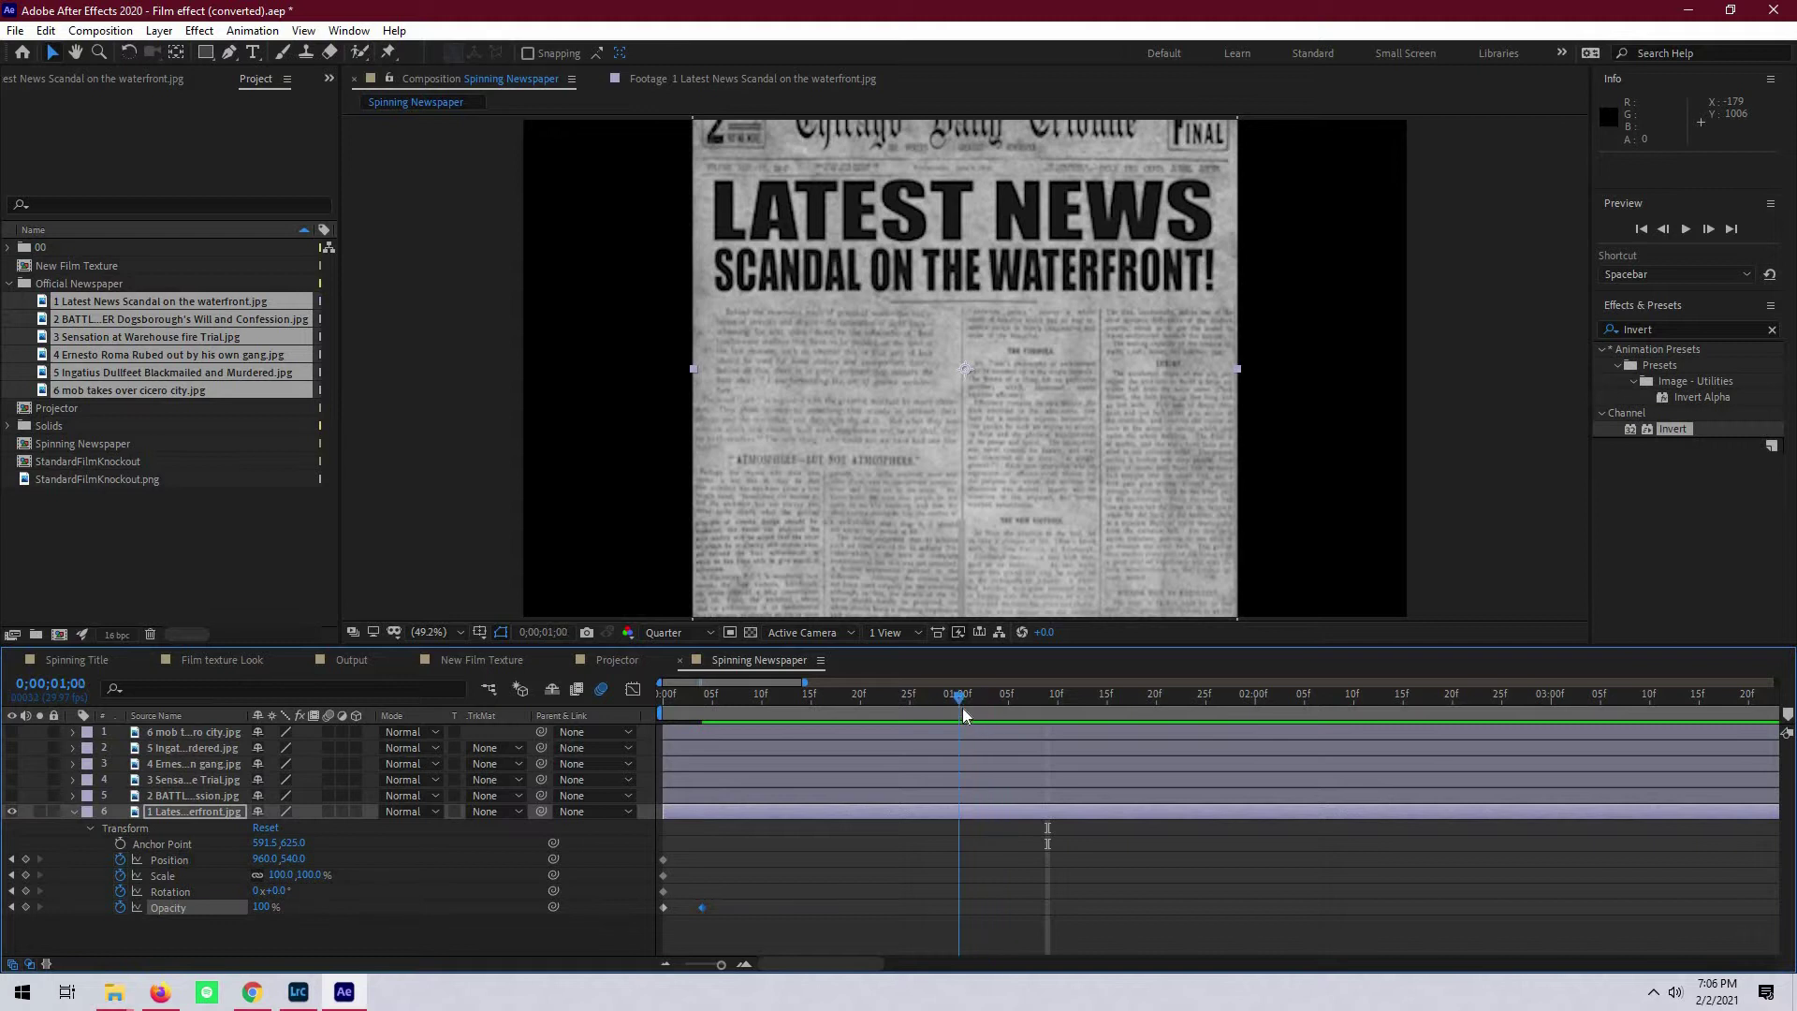
left_click(25, 891)
left_click(26, 875)
left_click(25, 859)
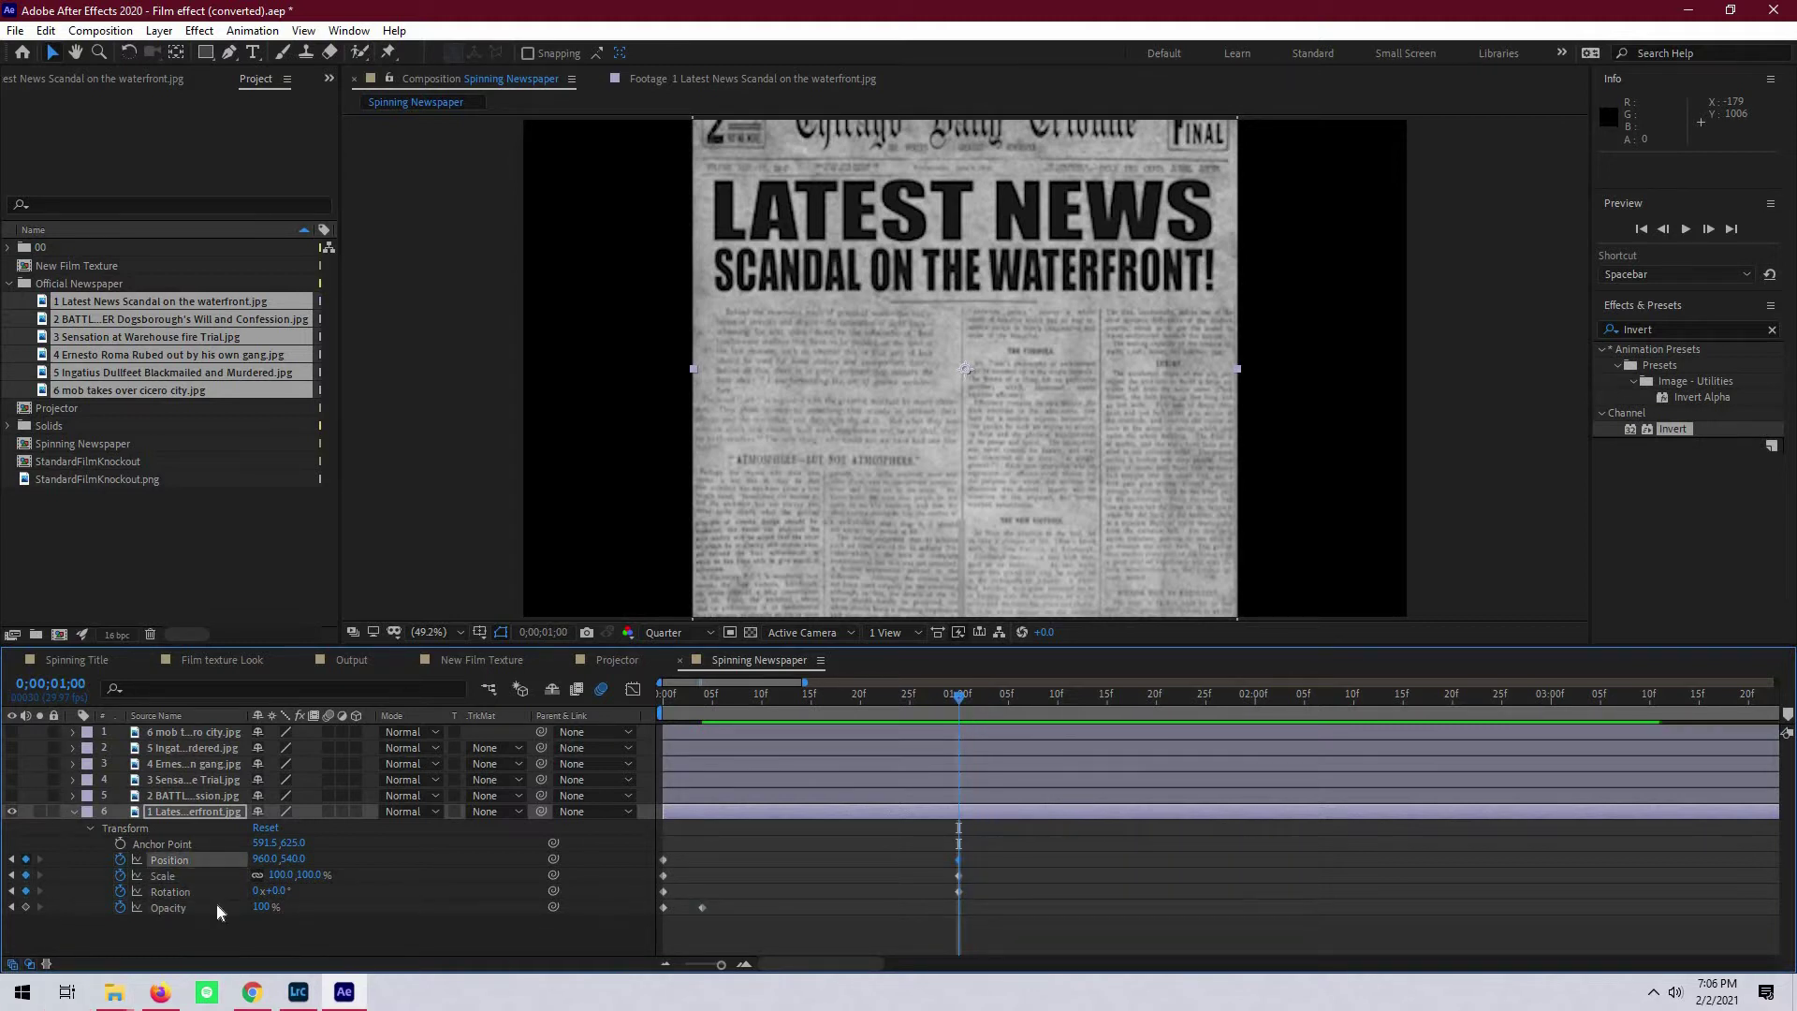
- Set the Latest News layer's rotation to 3° and its scale to 160% at the 1-second keyframes
left_click(273, 890)
type("3")
key("Return")
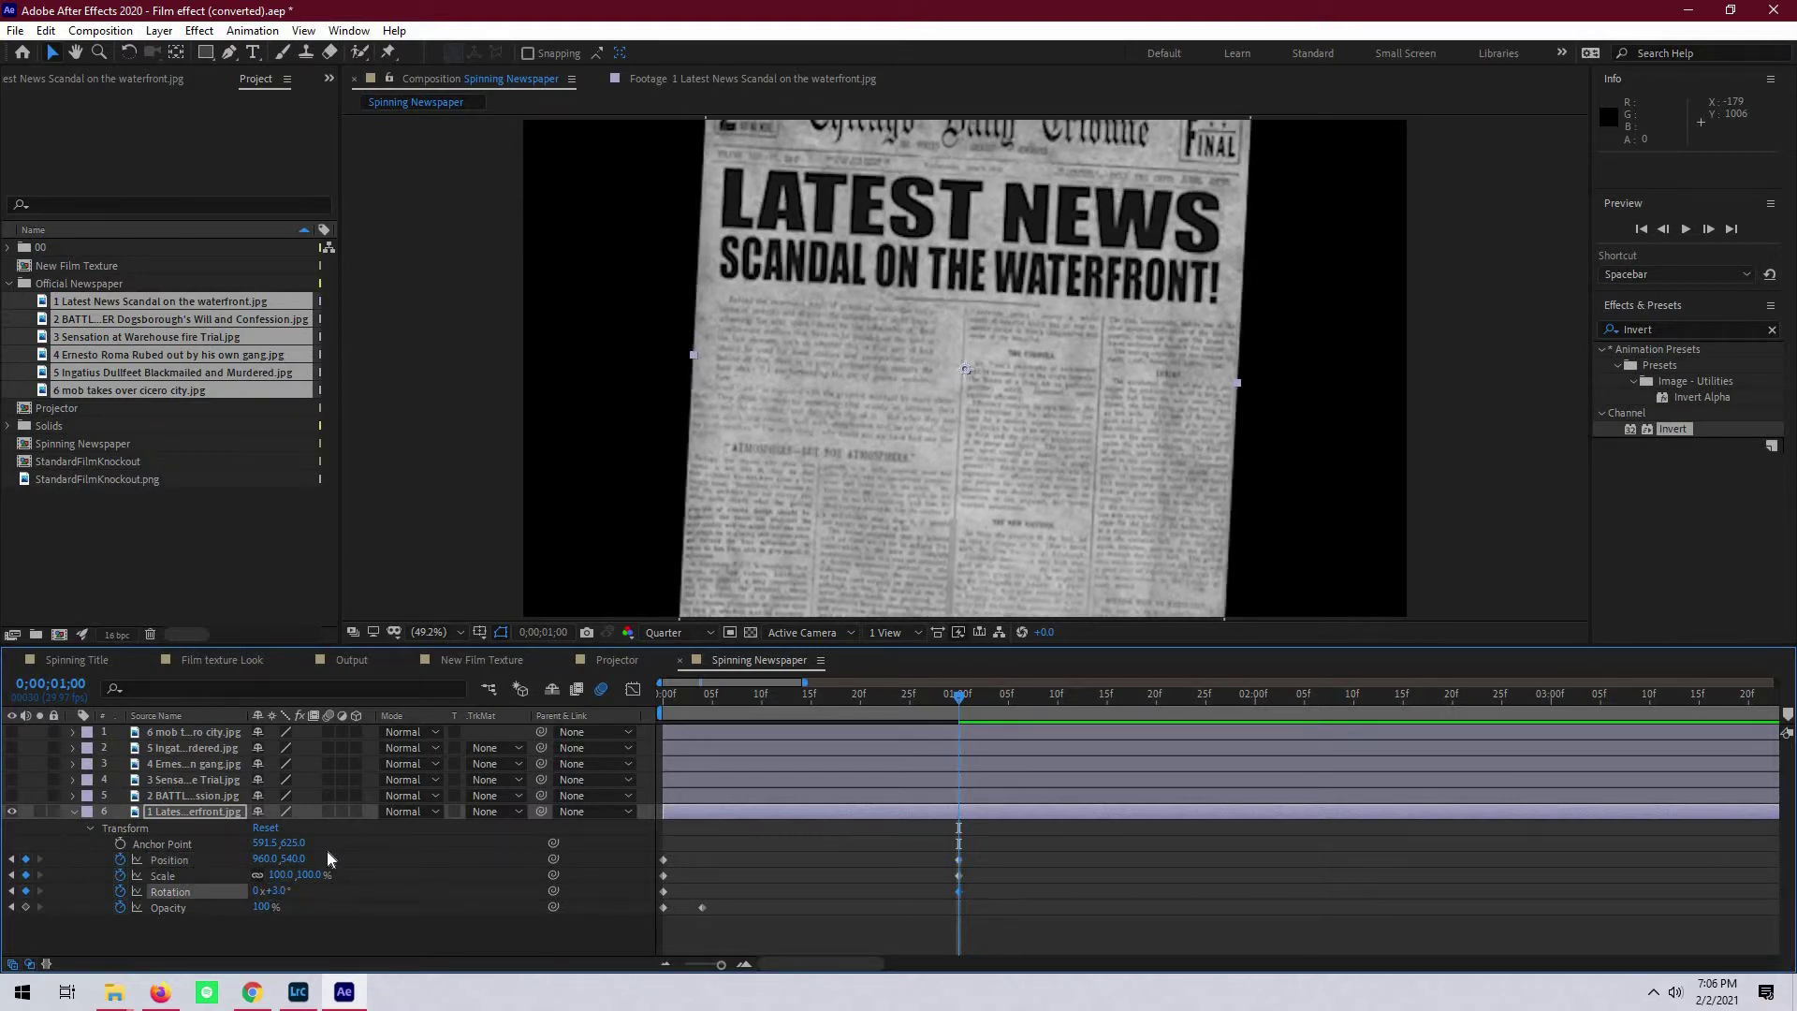
left_click(280, 874)
type("160")
key("Return")
- Reposition the Latest News layer to 939, 946 at 1 second so the headline fills the frame
left_click(292, 858)
type("723")
key("Return")
left_click_drag(712, 750, 797, 738)
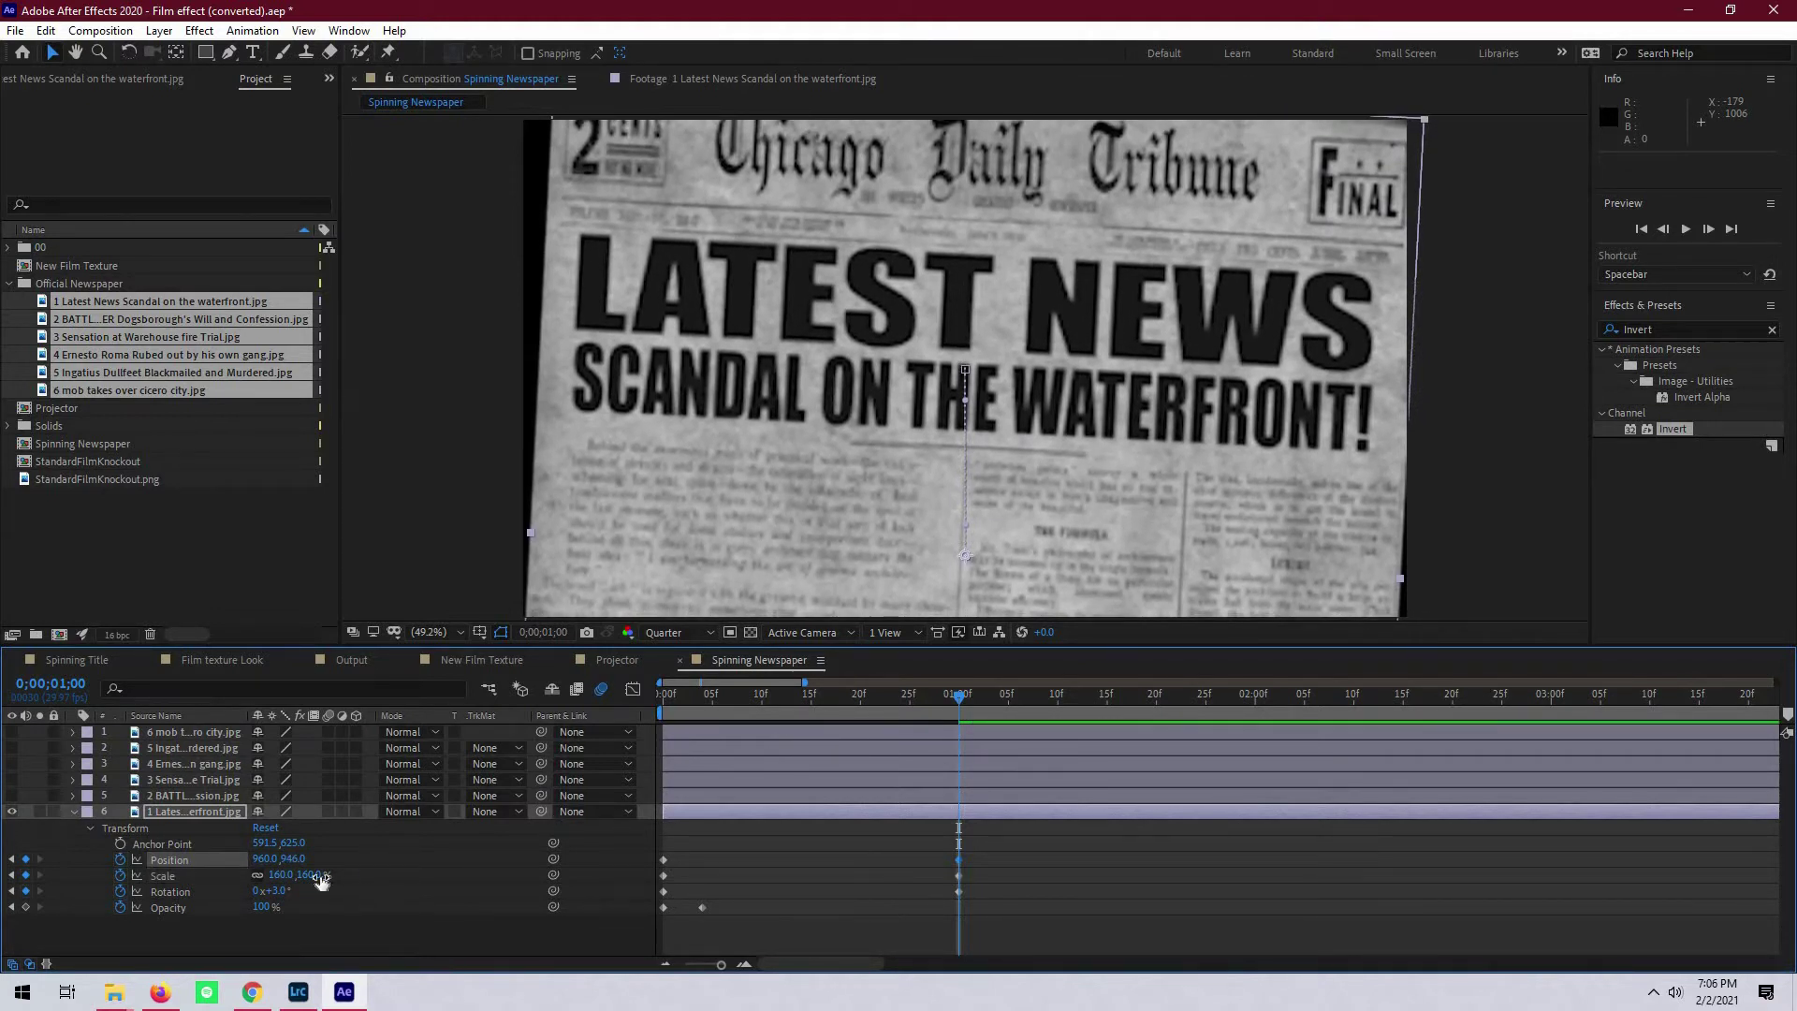
left_click_drag(267, 859, 257, 859)
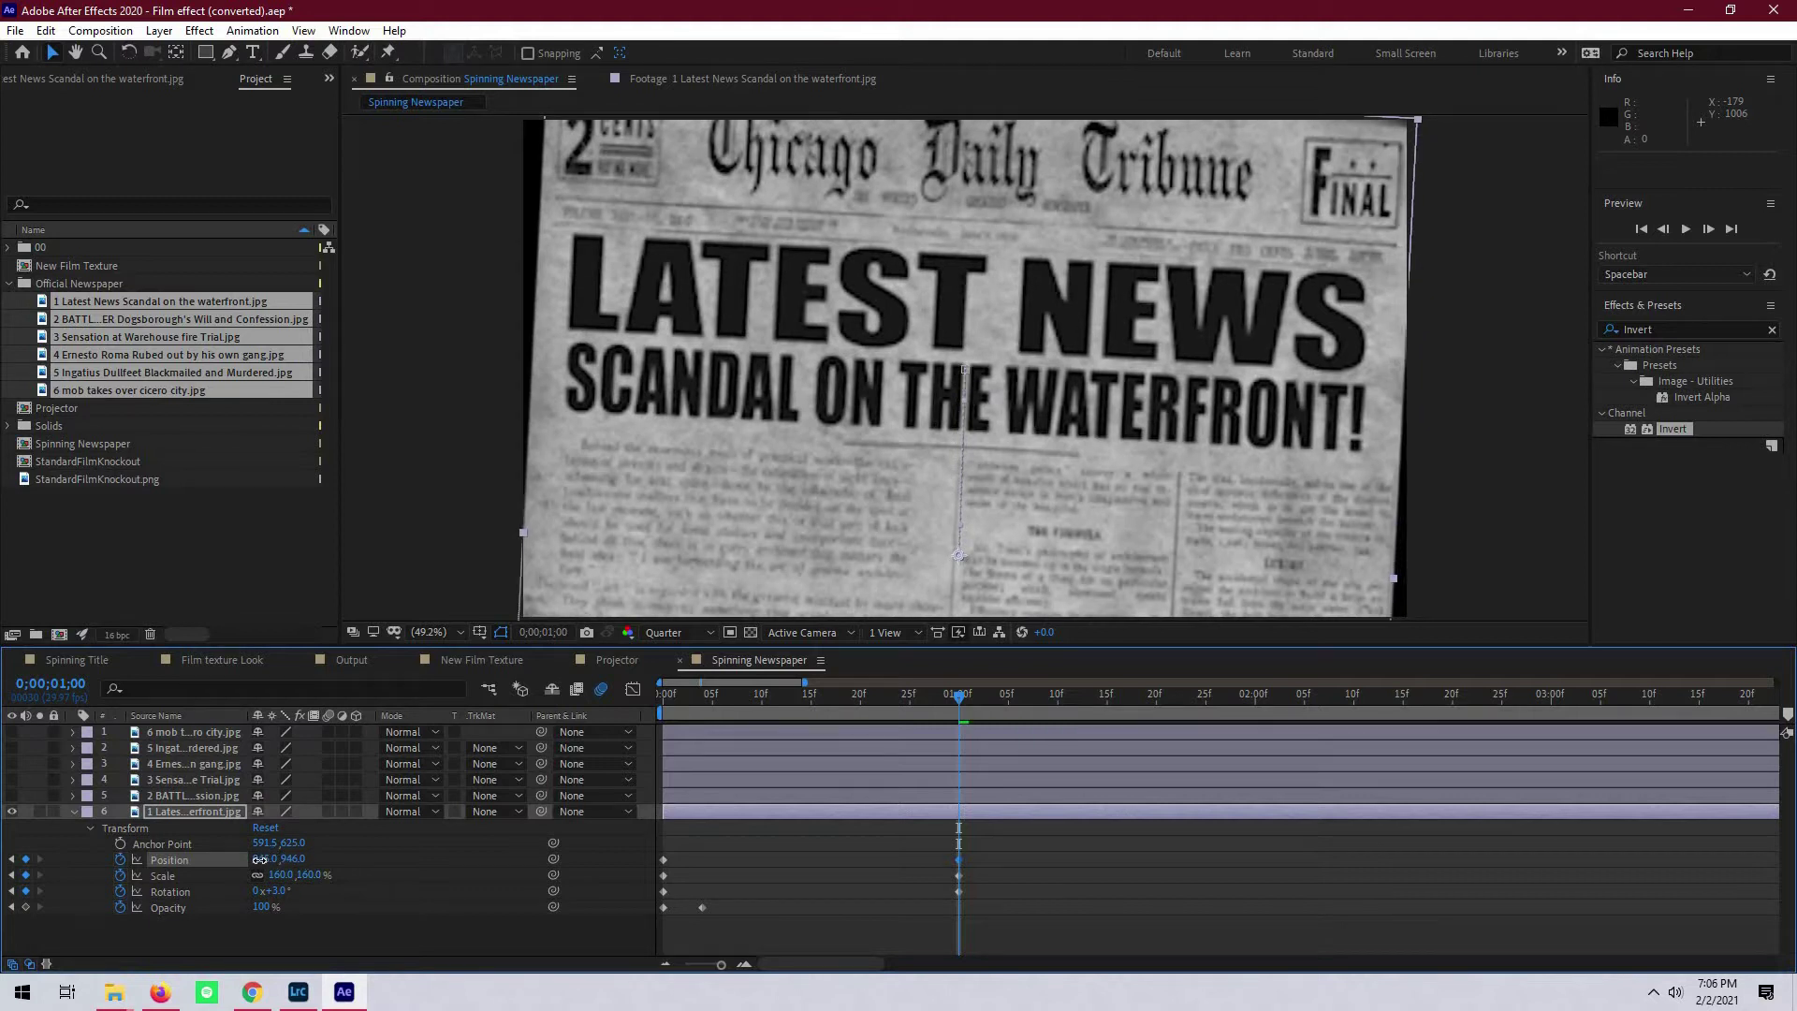
key("space")
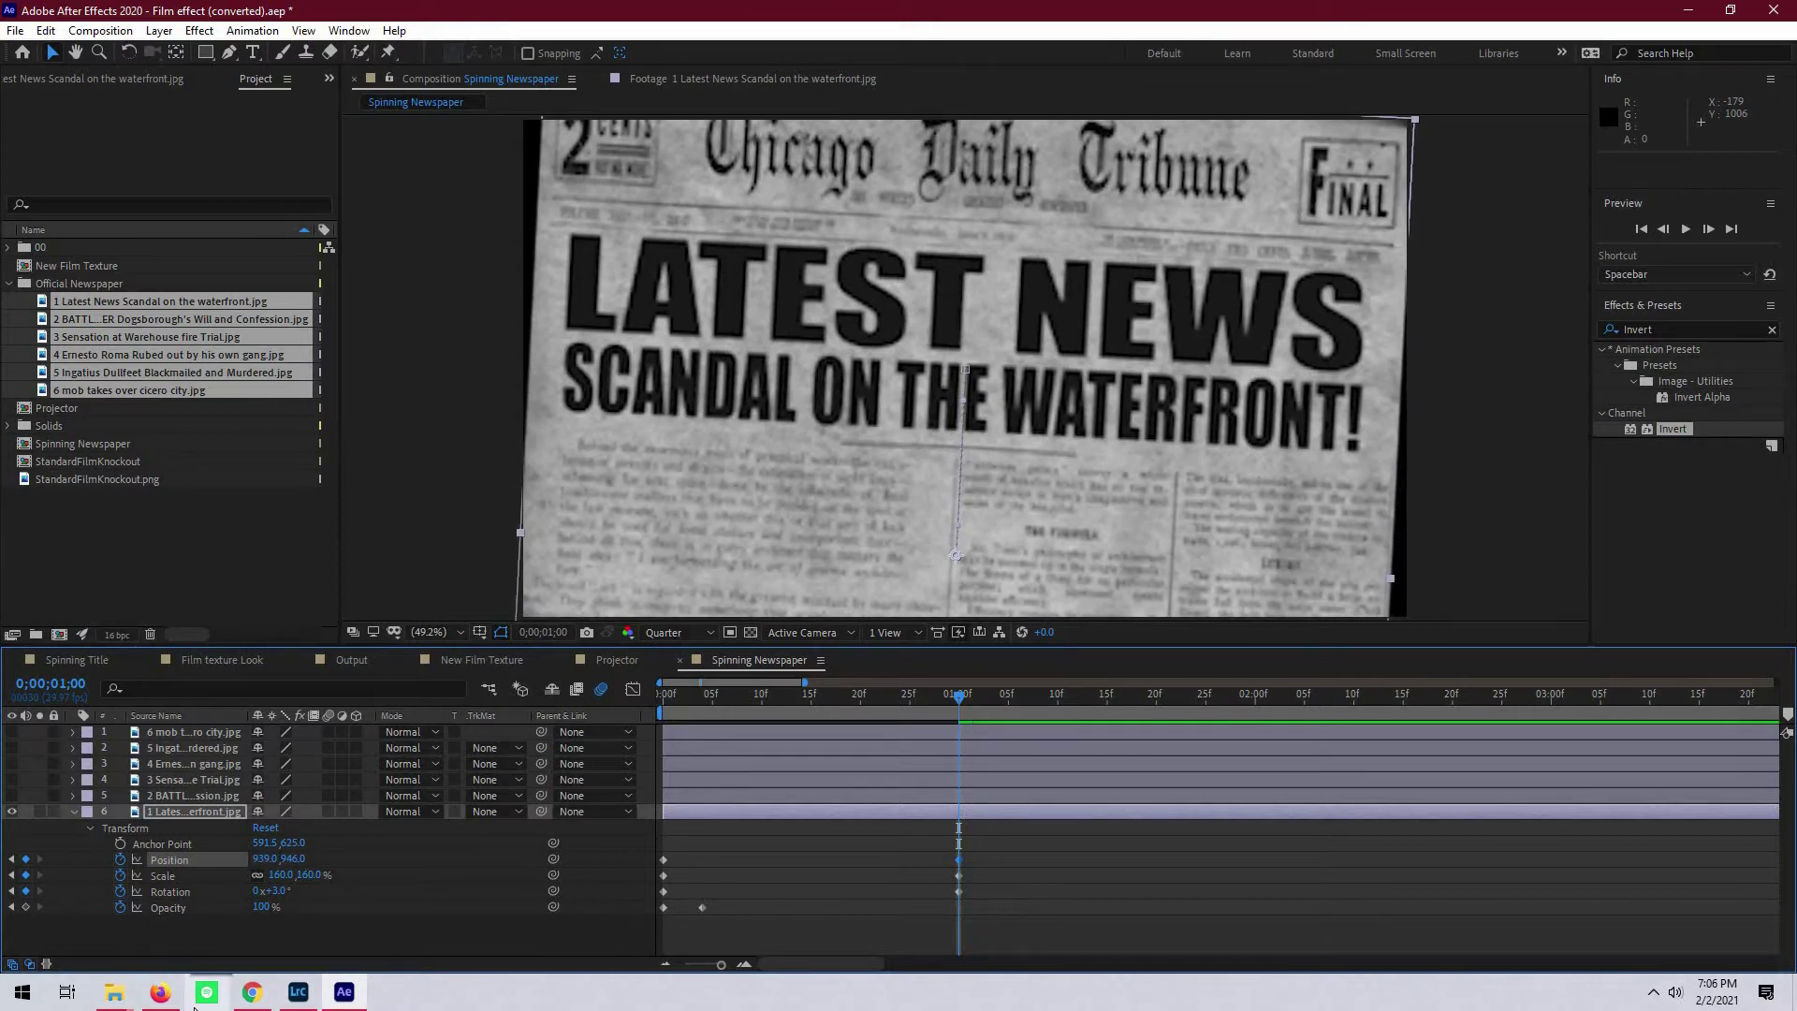
- At frame 0, set the Latest News layer's position to 960, 486 and its rotation to 4x+250°
key("Home")
left_click_drag(291, 859, 236, 885)
left_click(257, 892)
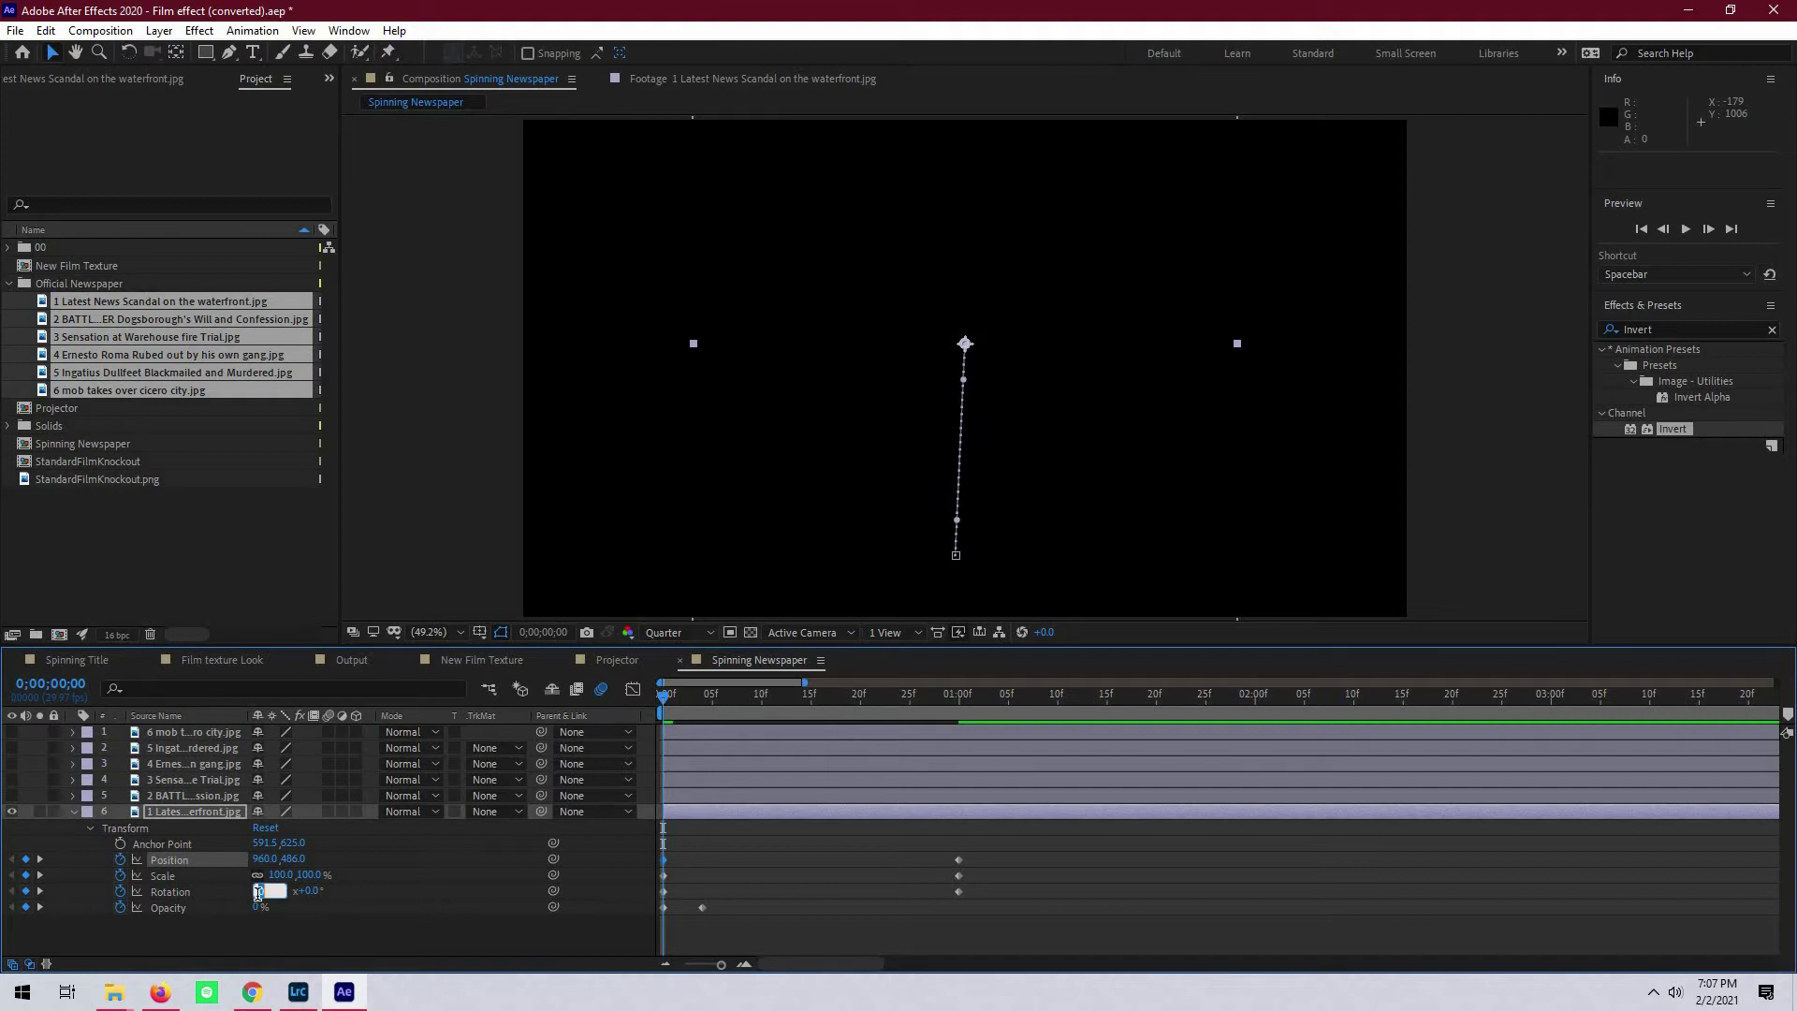
type("4")
key("Tab")
type("250")
key("Return")
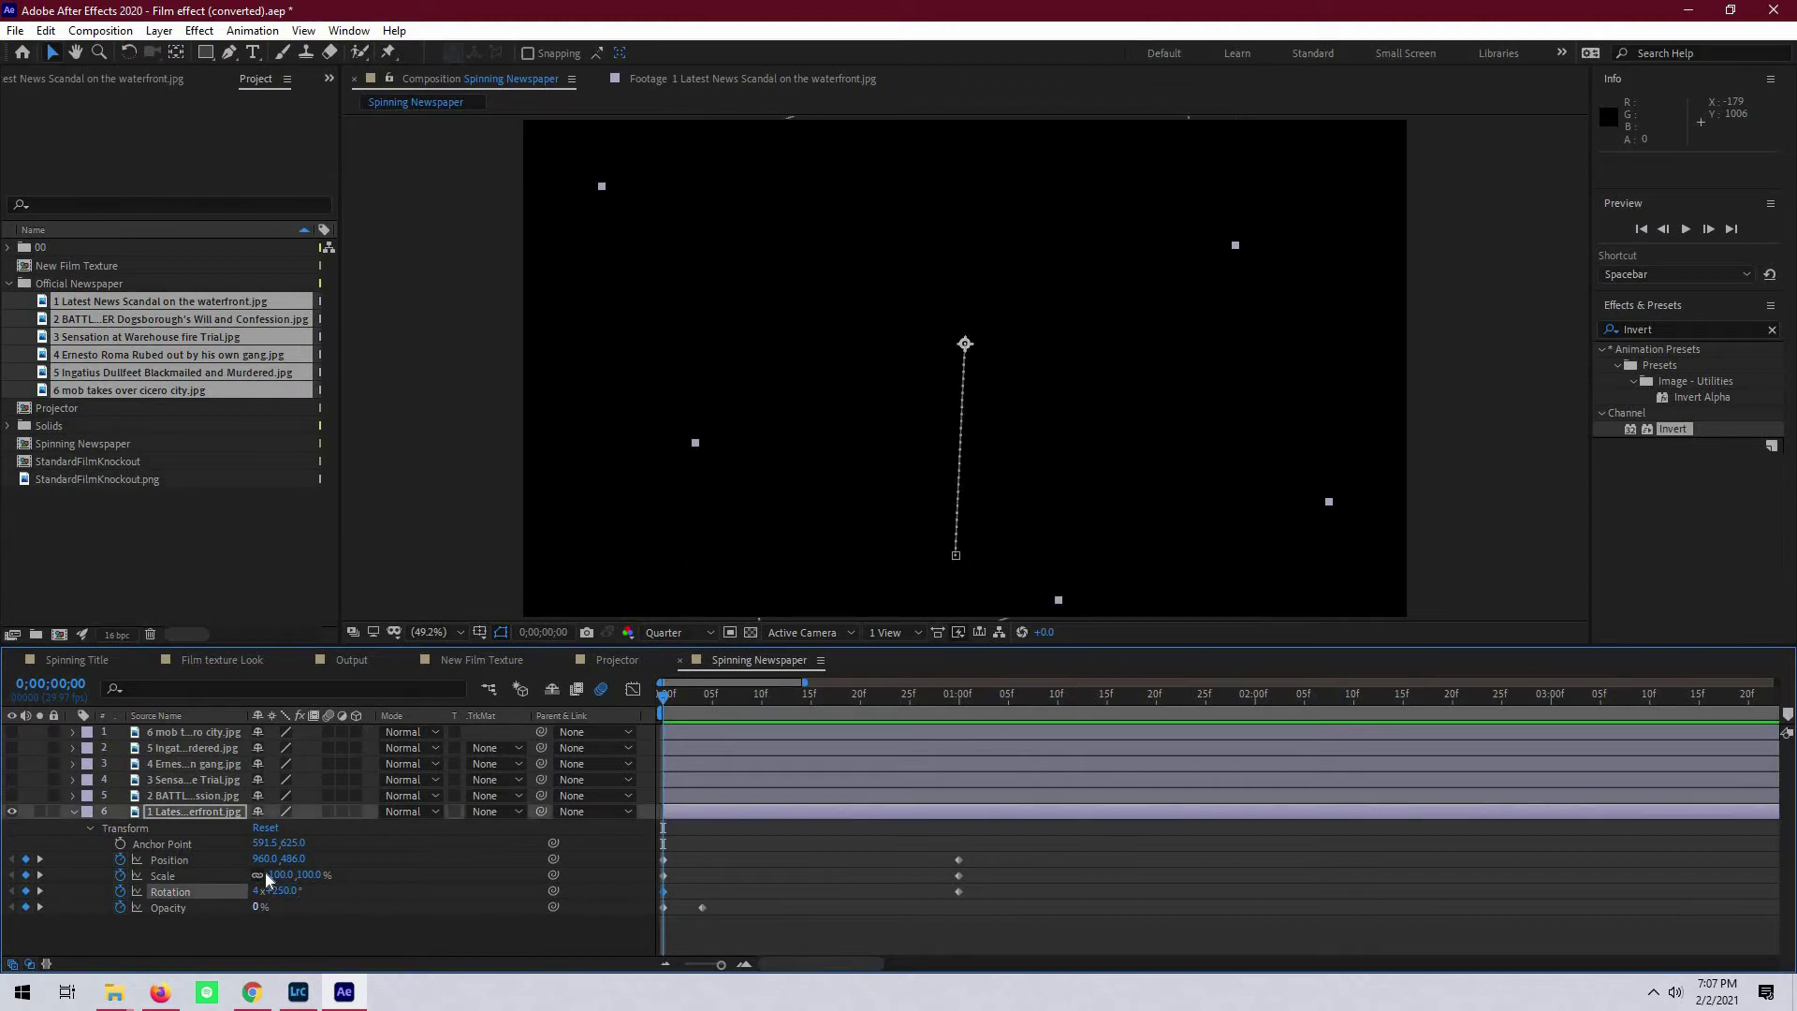
- Set the Latest News layer's starting scale to 5% and preview the spin
left_click(279, 874)
type("5")
key("Return")
key("space")
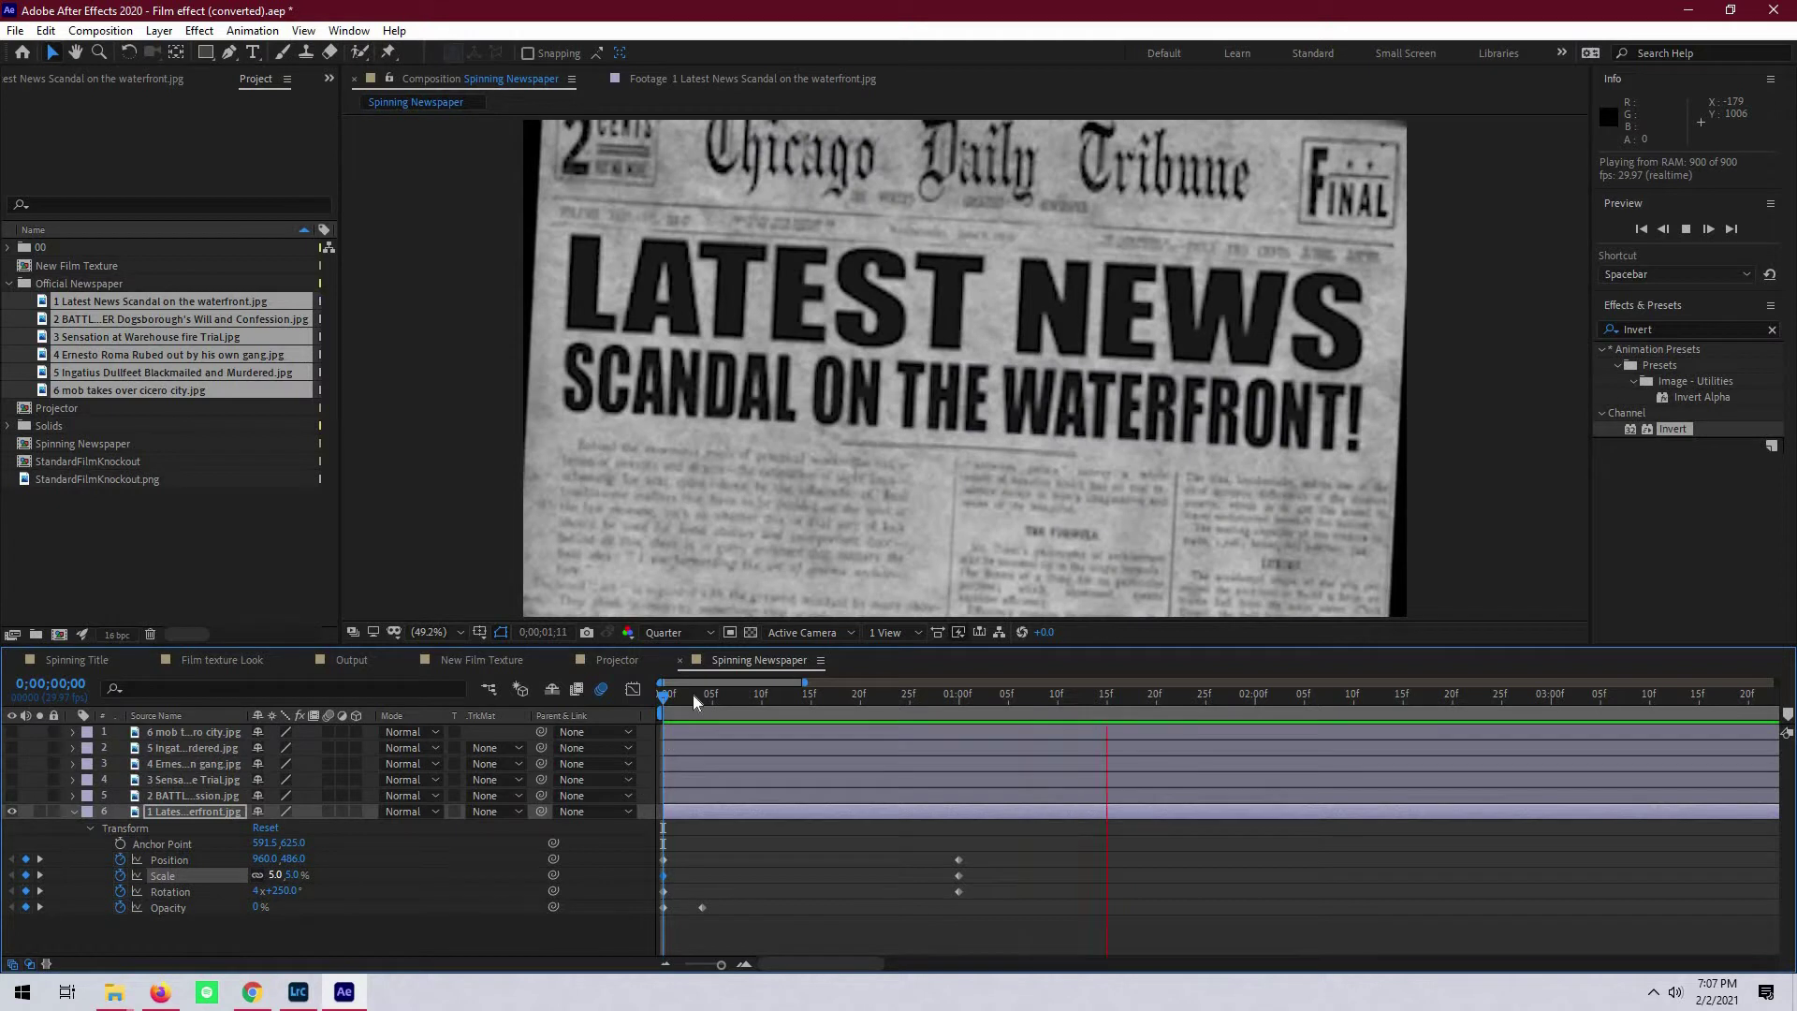
- Apply Easy Ease Out to the first Scale keyframe and preview the animation
left_click_drag(665, 699, 712, 707)
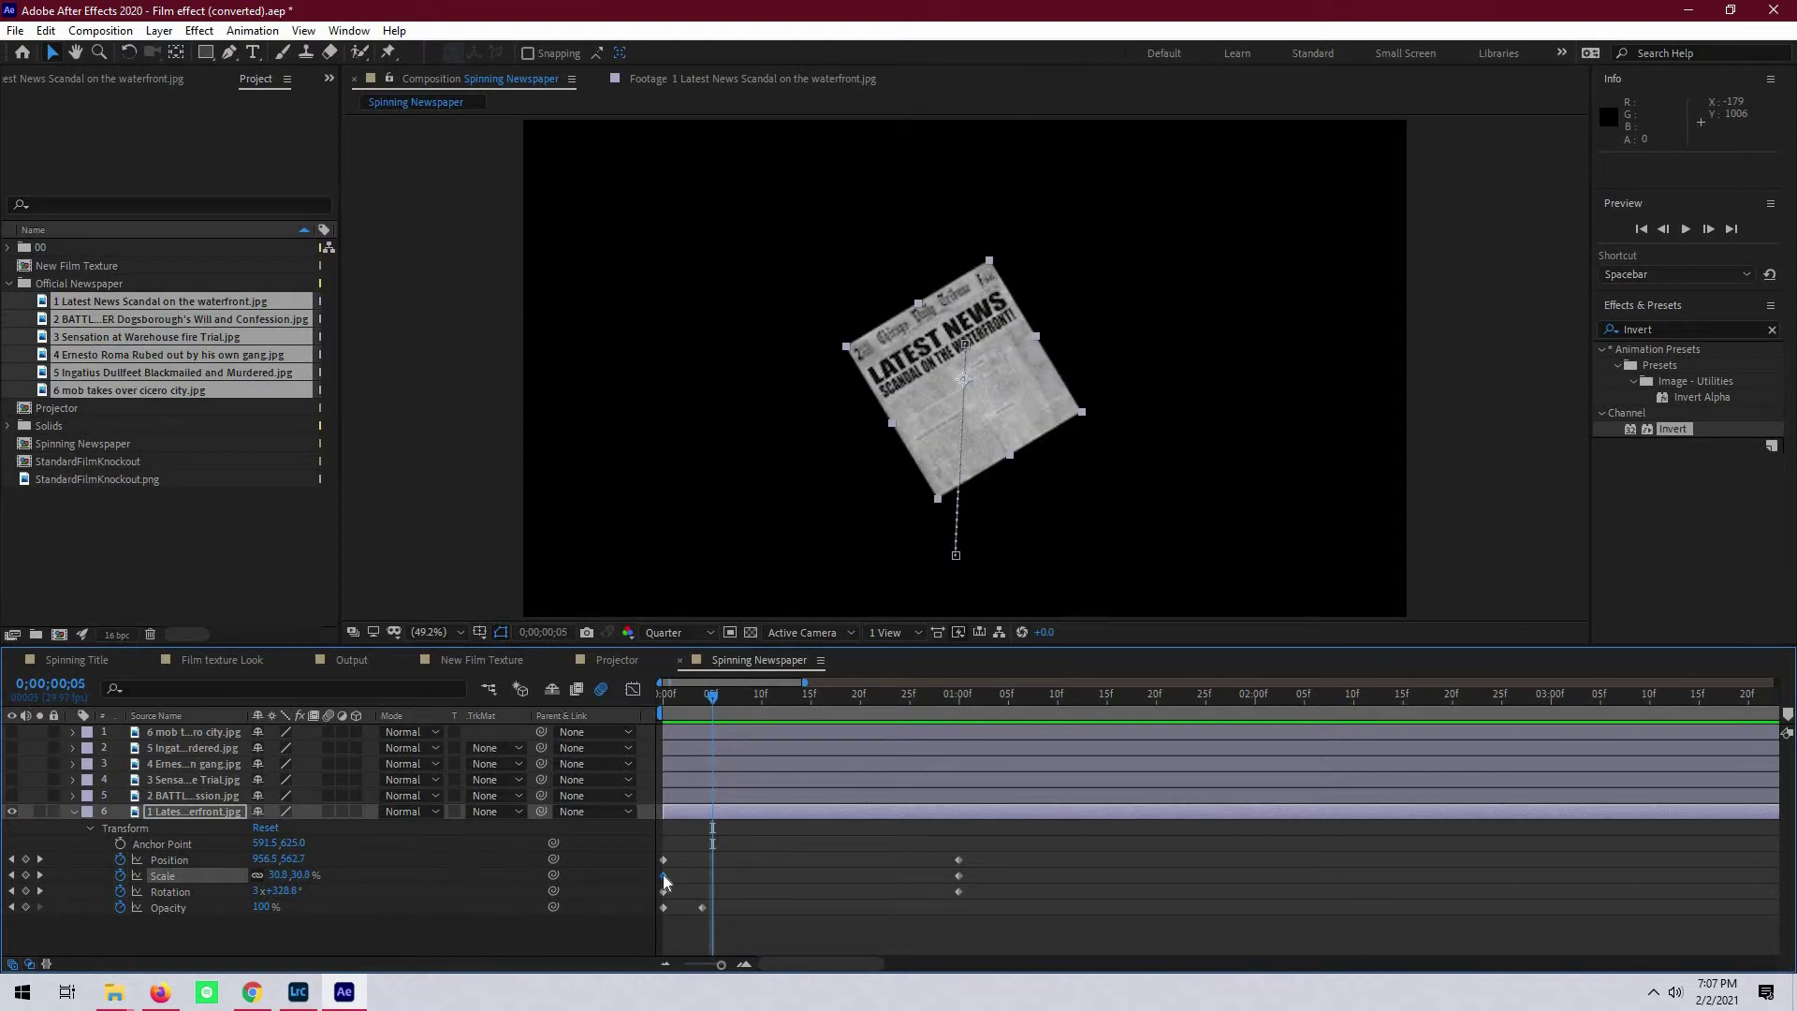
right_click(664, 878)
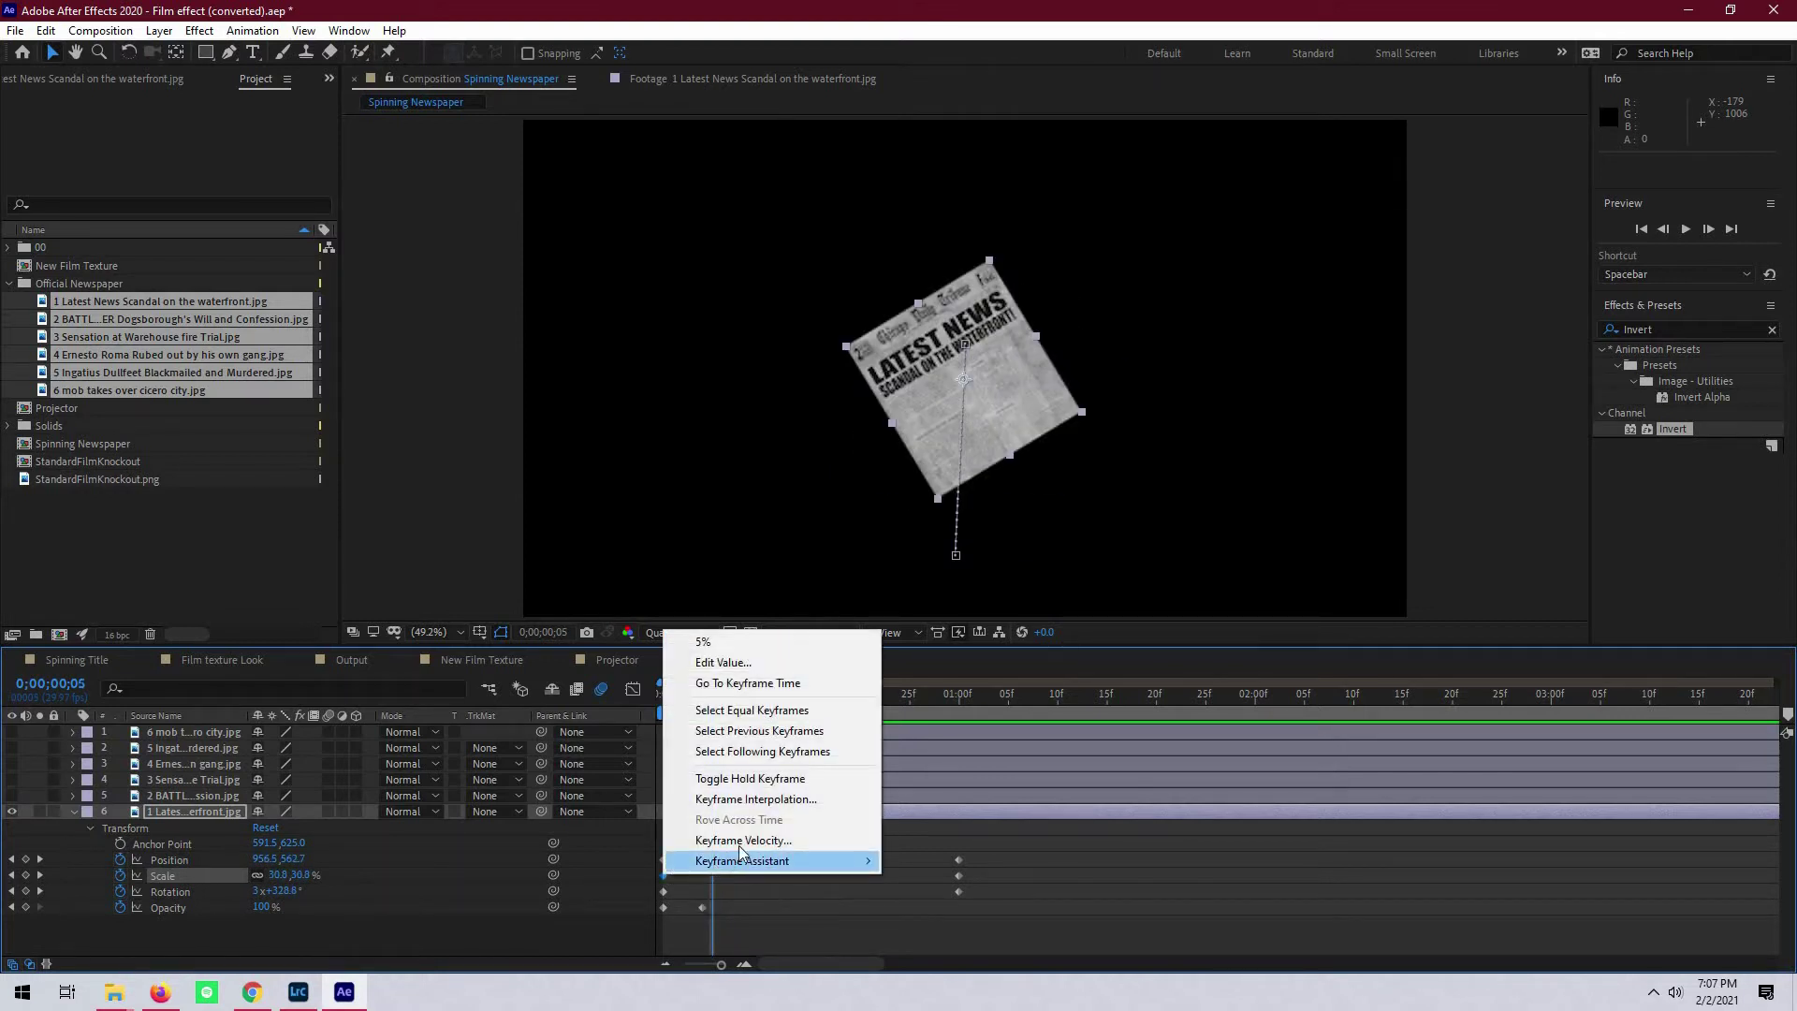
mouse_move(744, 860)
left_click(973, 777)
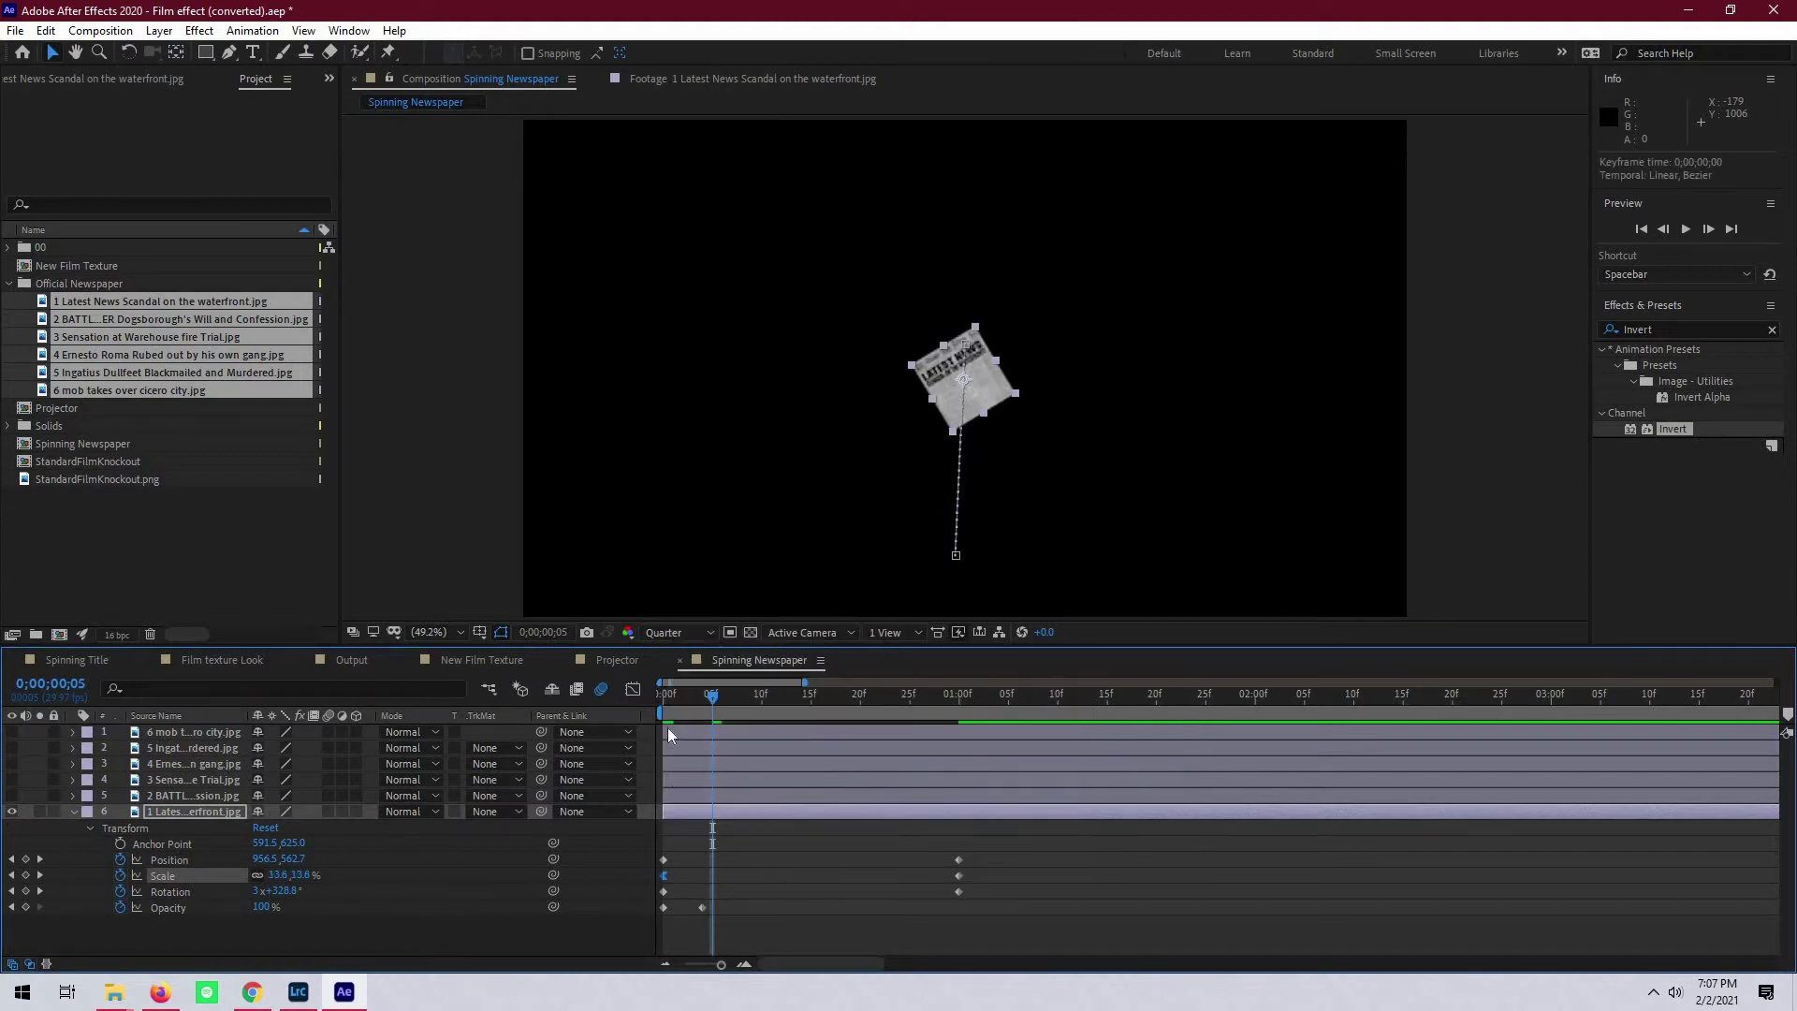
key("space")
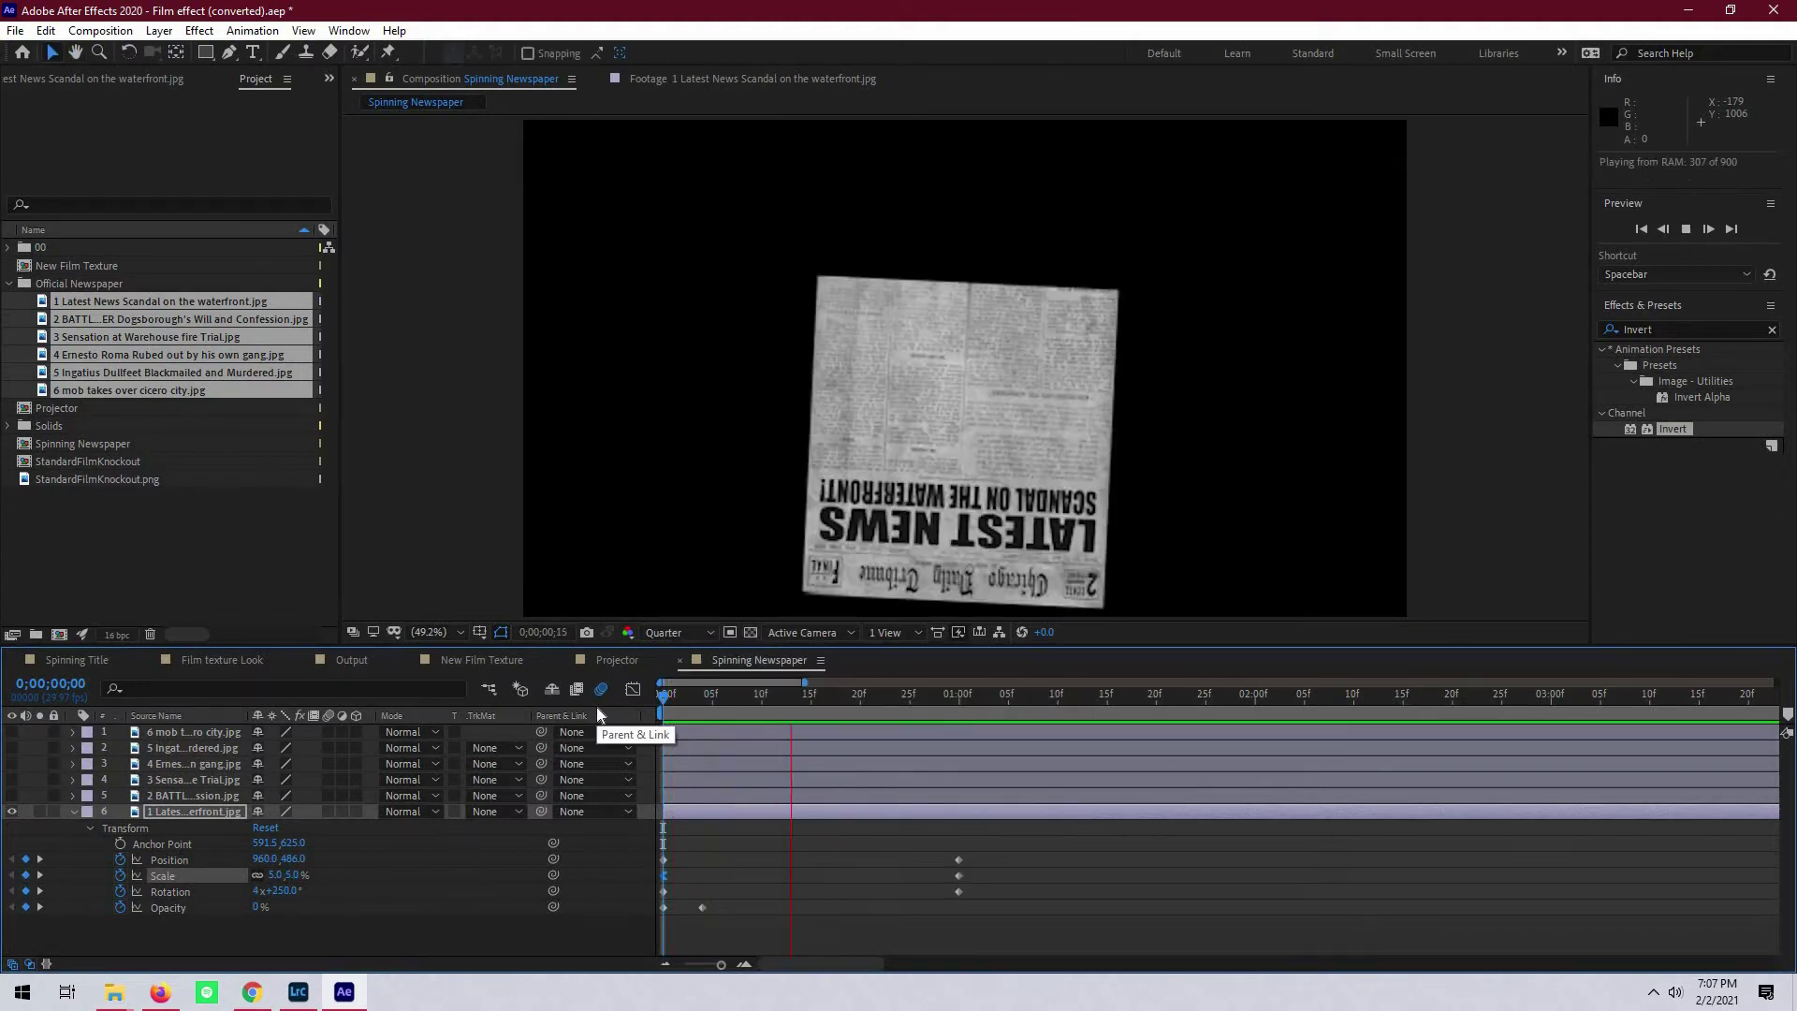
key("space")
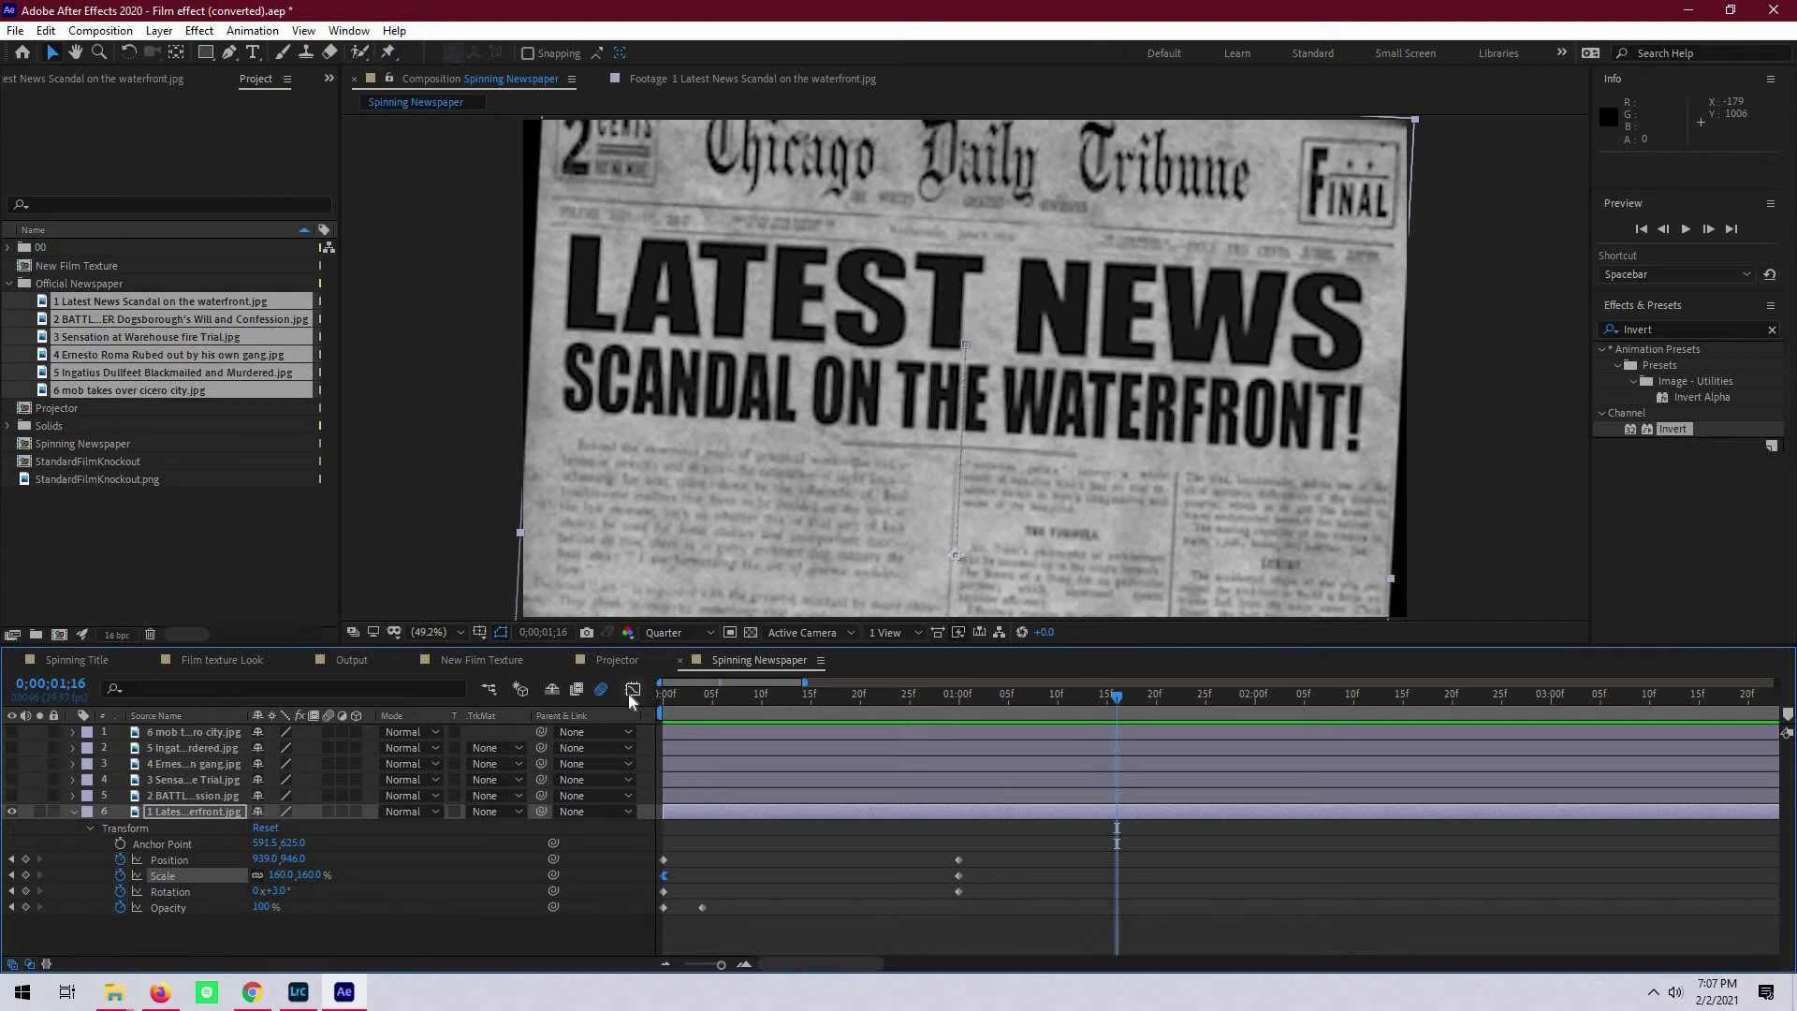
- Extend the first Scale keyframe's outgoing handle to the 1-second mark in the Graph Editor and preview the steeper zoom
left_click(631, 690)
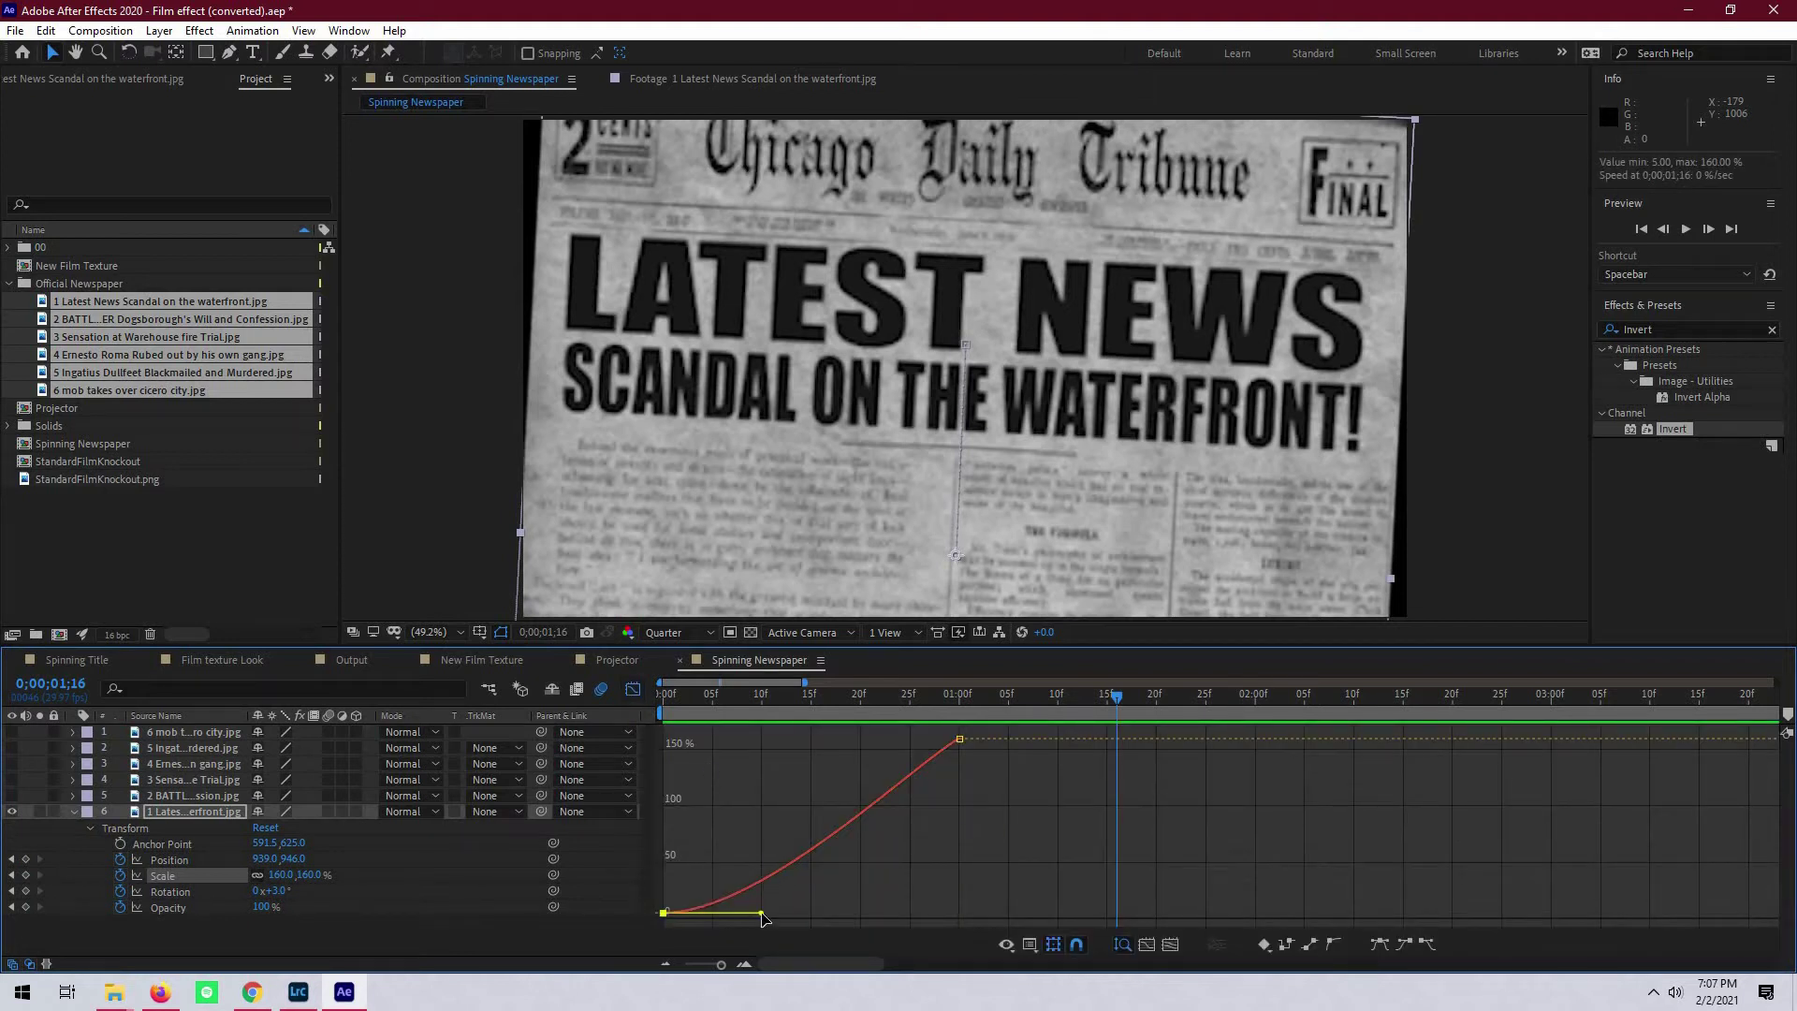
left_click_drag(777, 913, 961, 917)
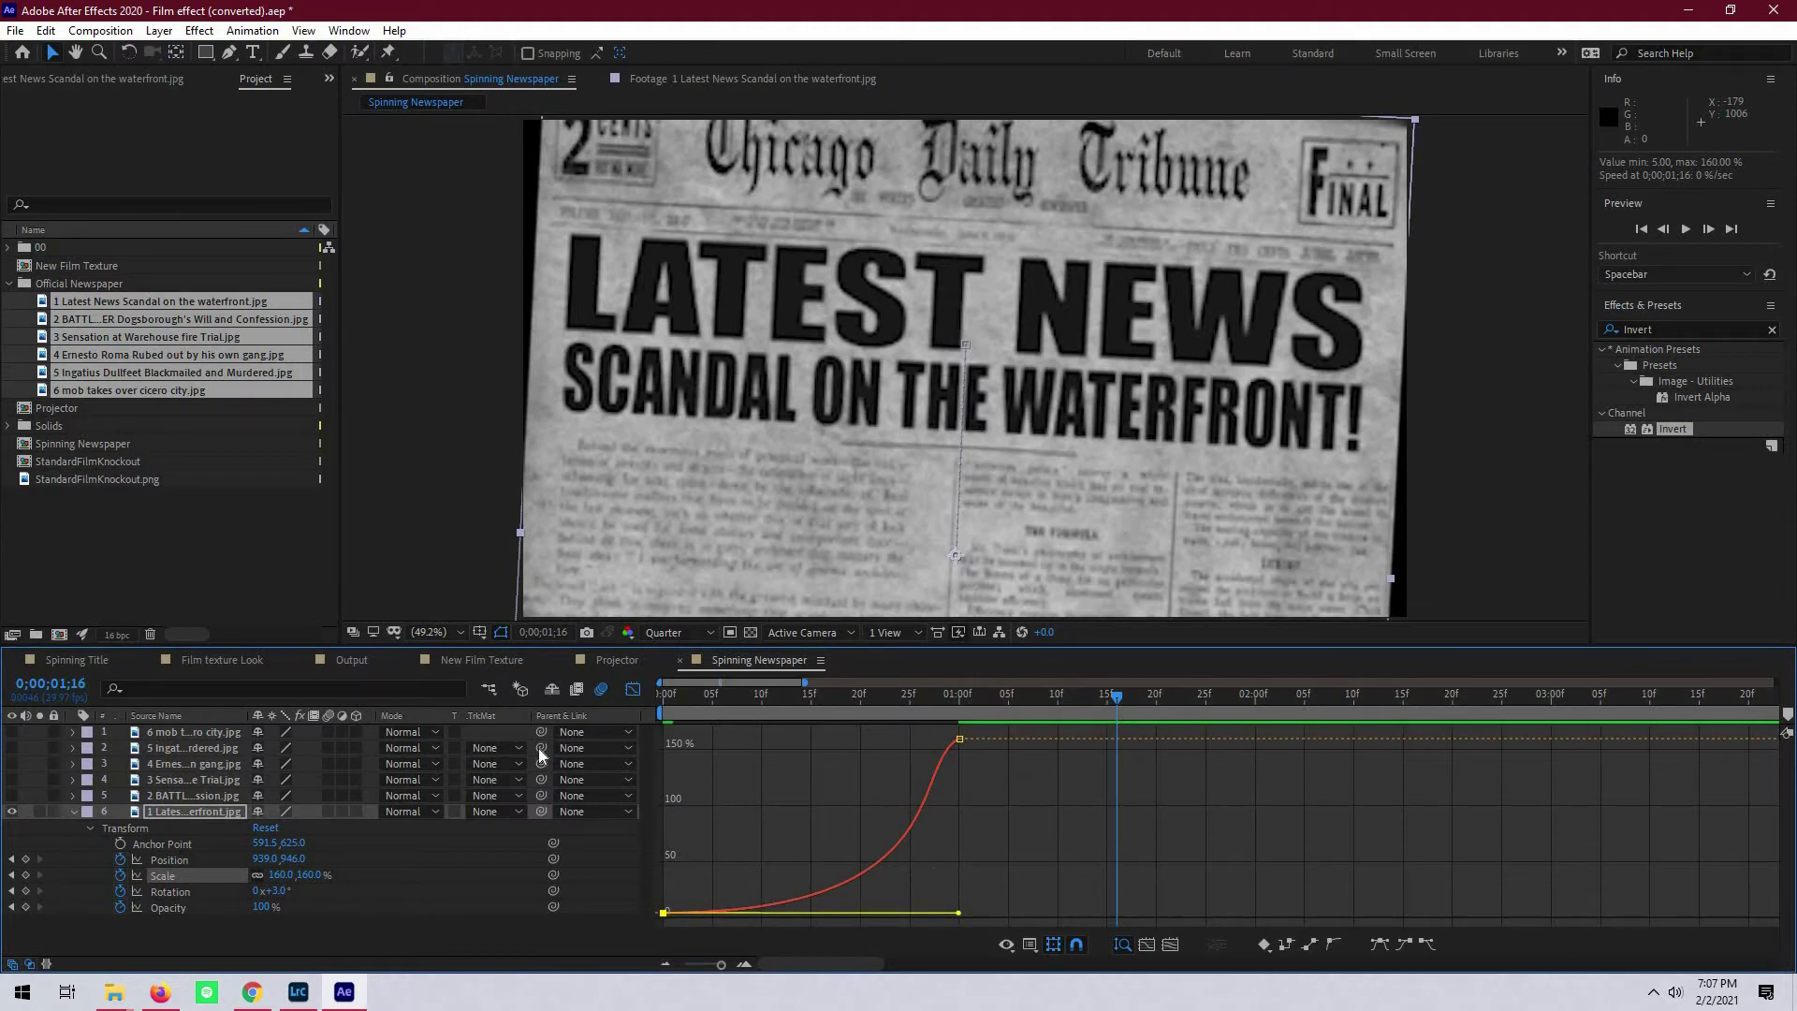
left_click(634, 690)
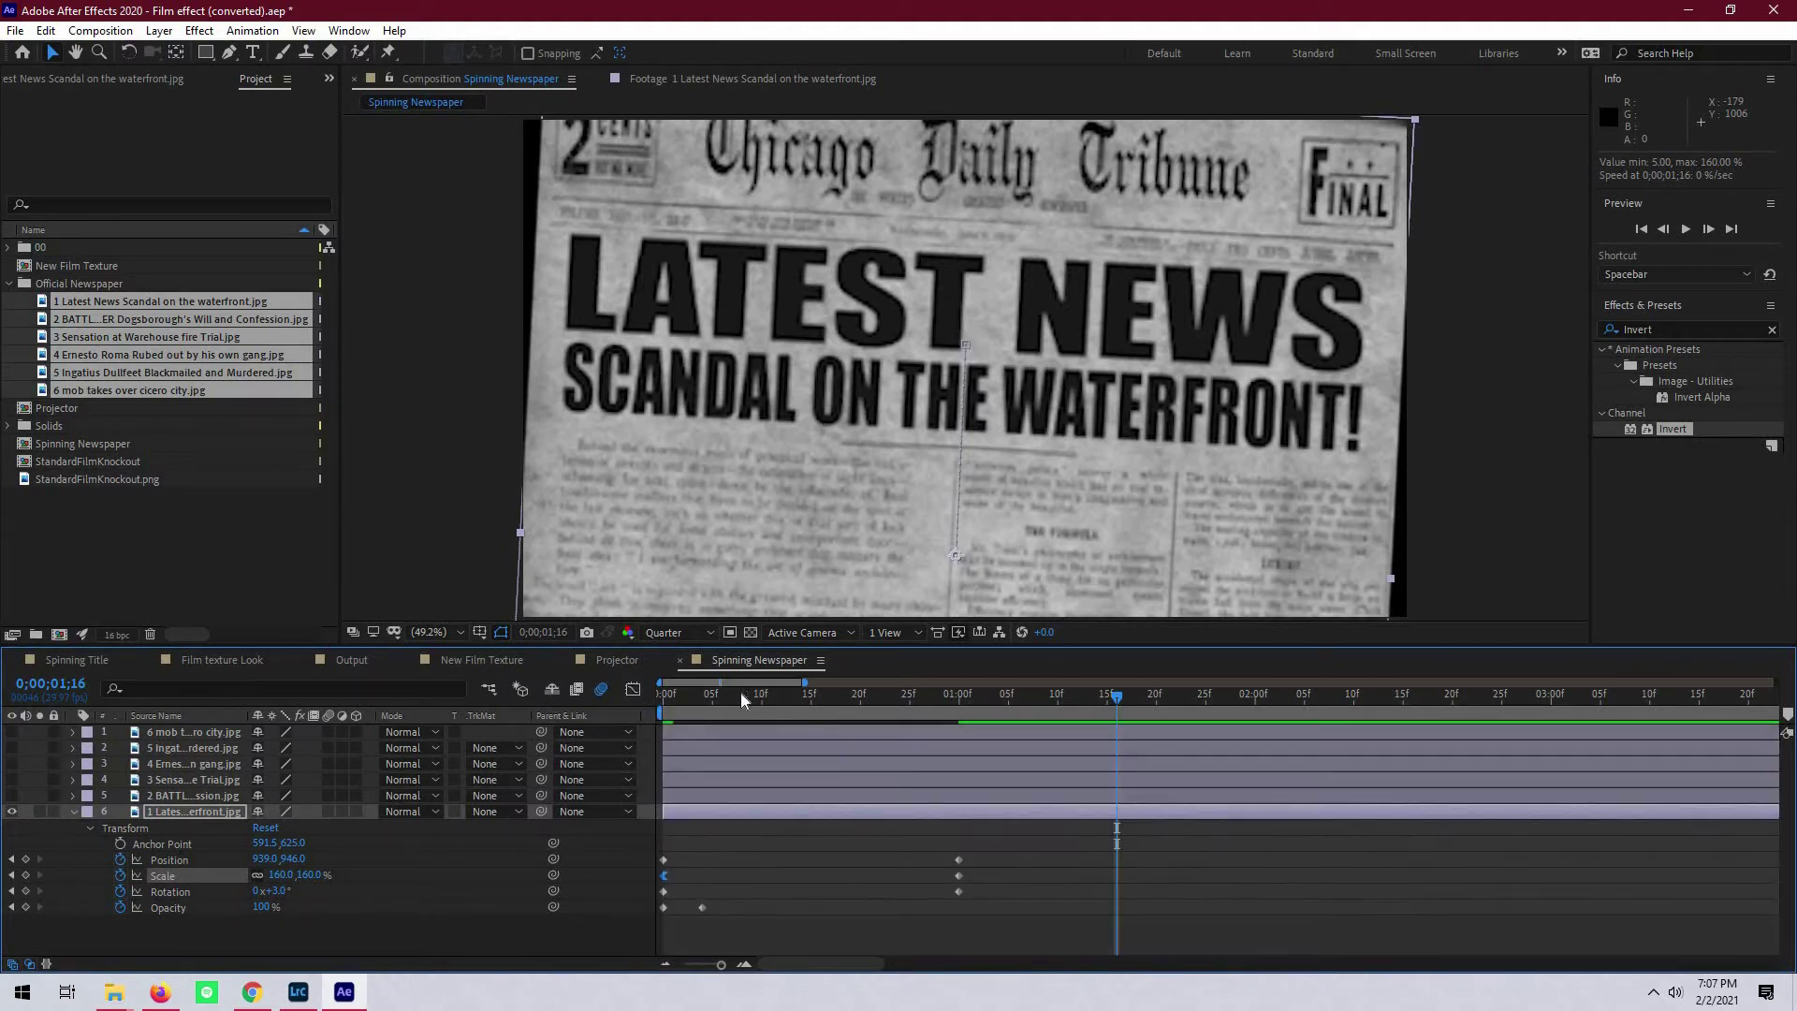
key("space")
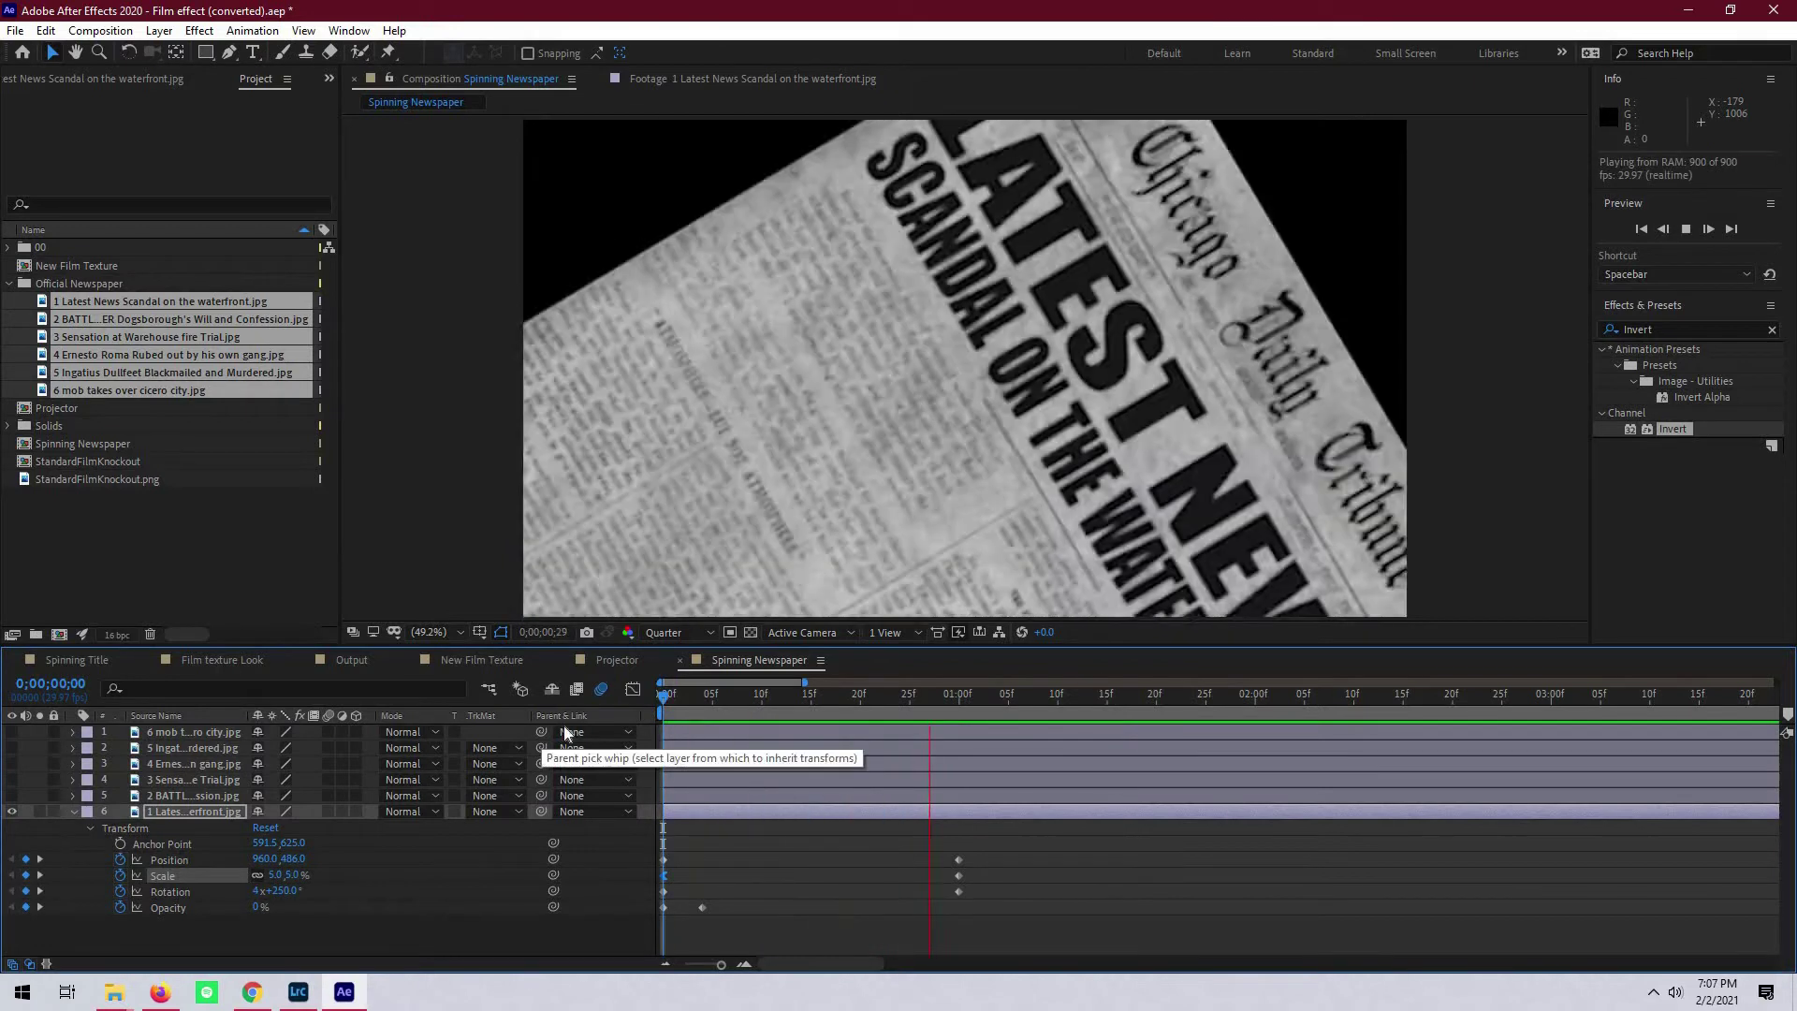
left_click_drag(674, 702, 732, 697)
key("space")
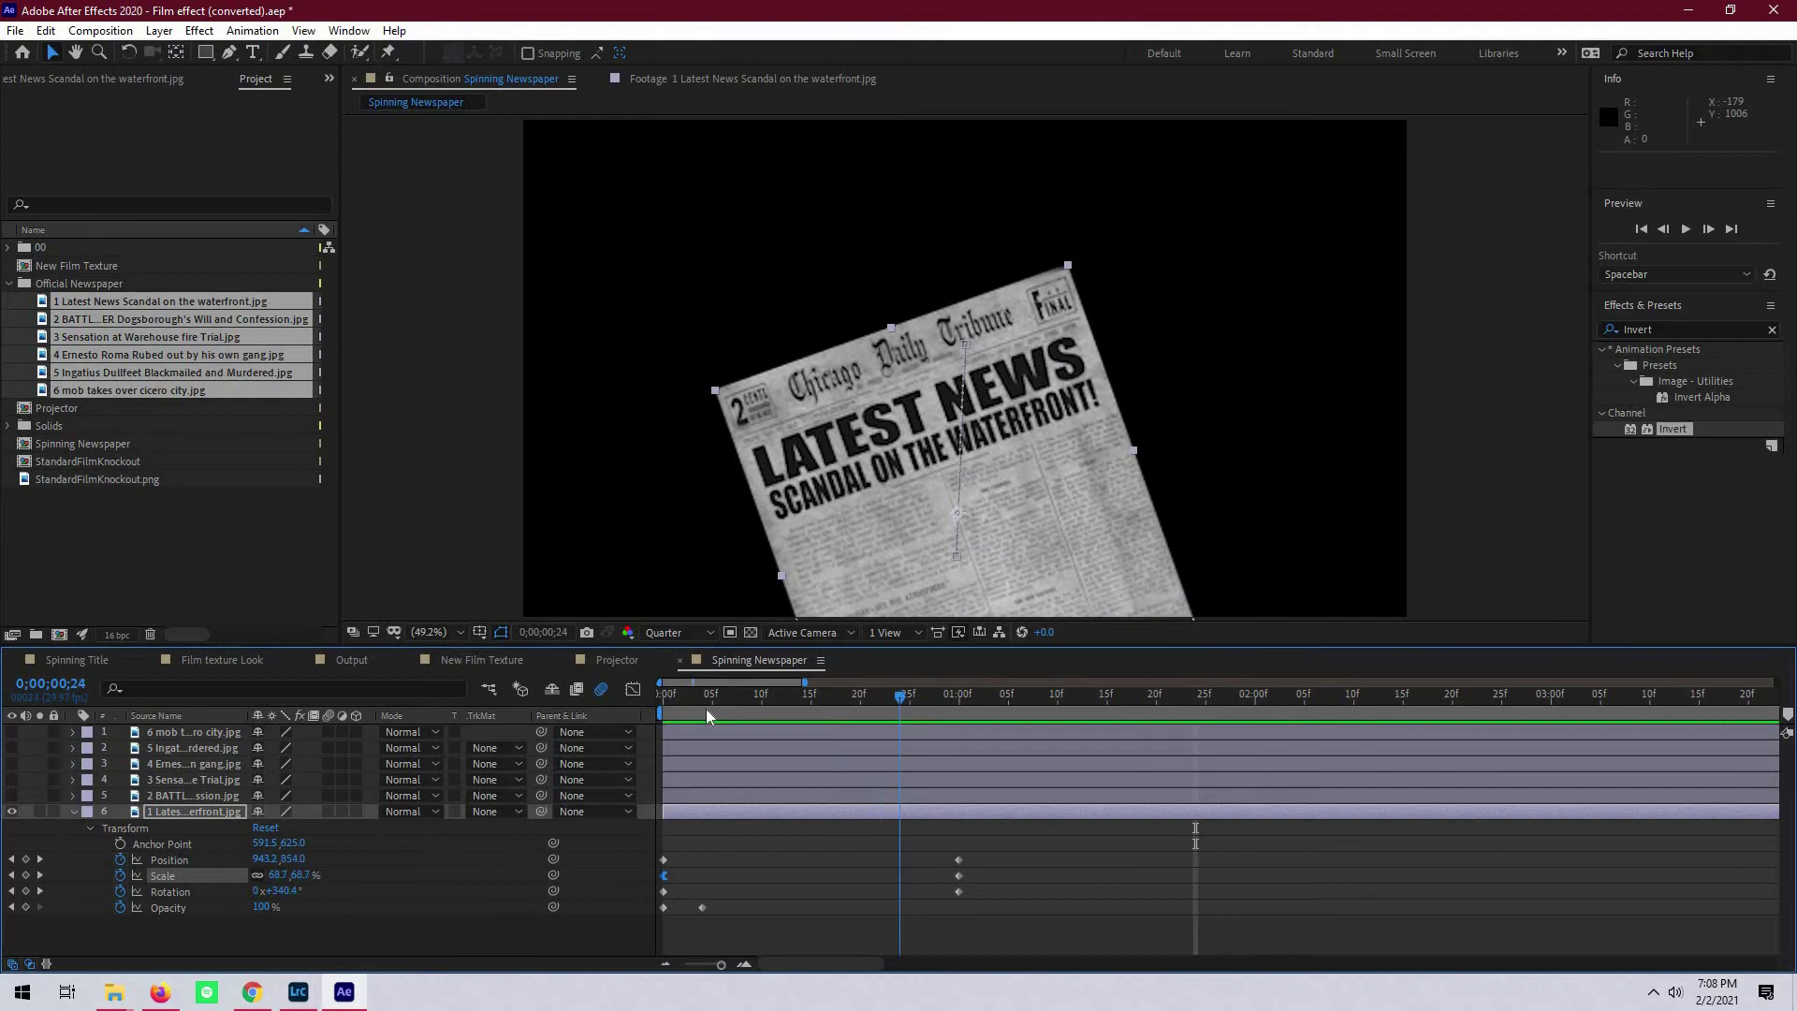
- Apply Easy Ease Out to the first Position keyframe and reshape its curve with an extra keyframe at about frame 23
left_click(704, 697)
left_click(665, 860)
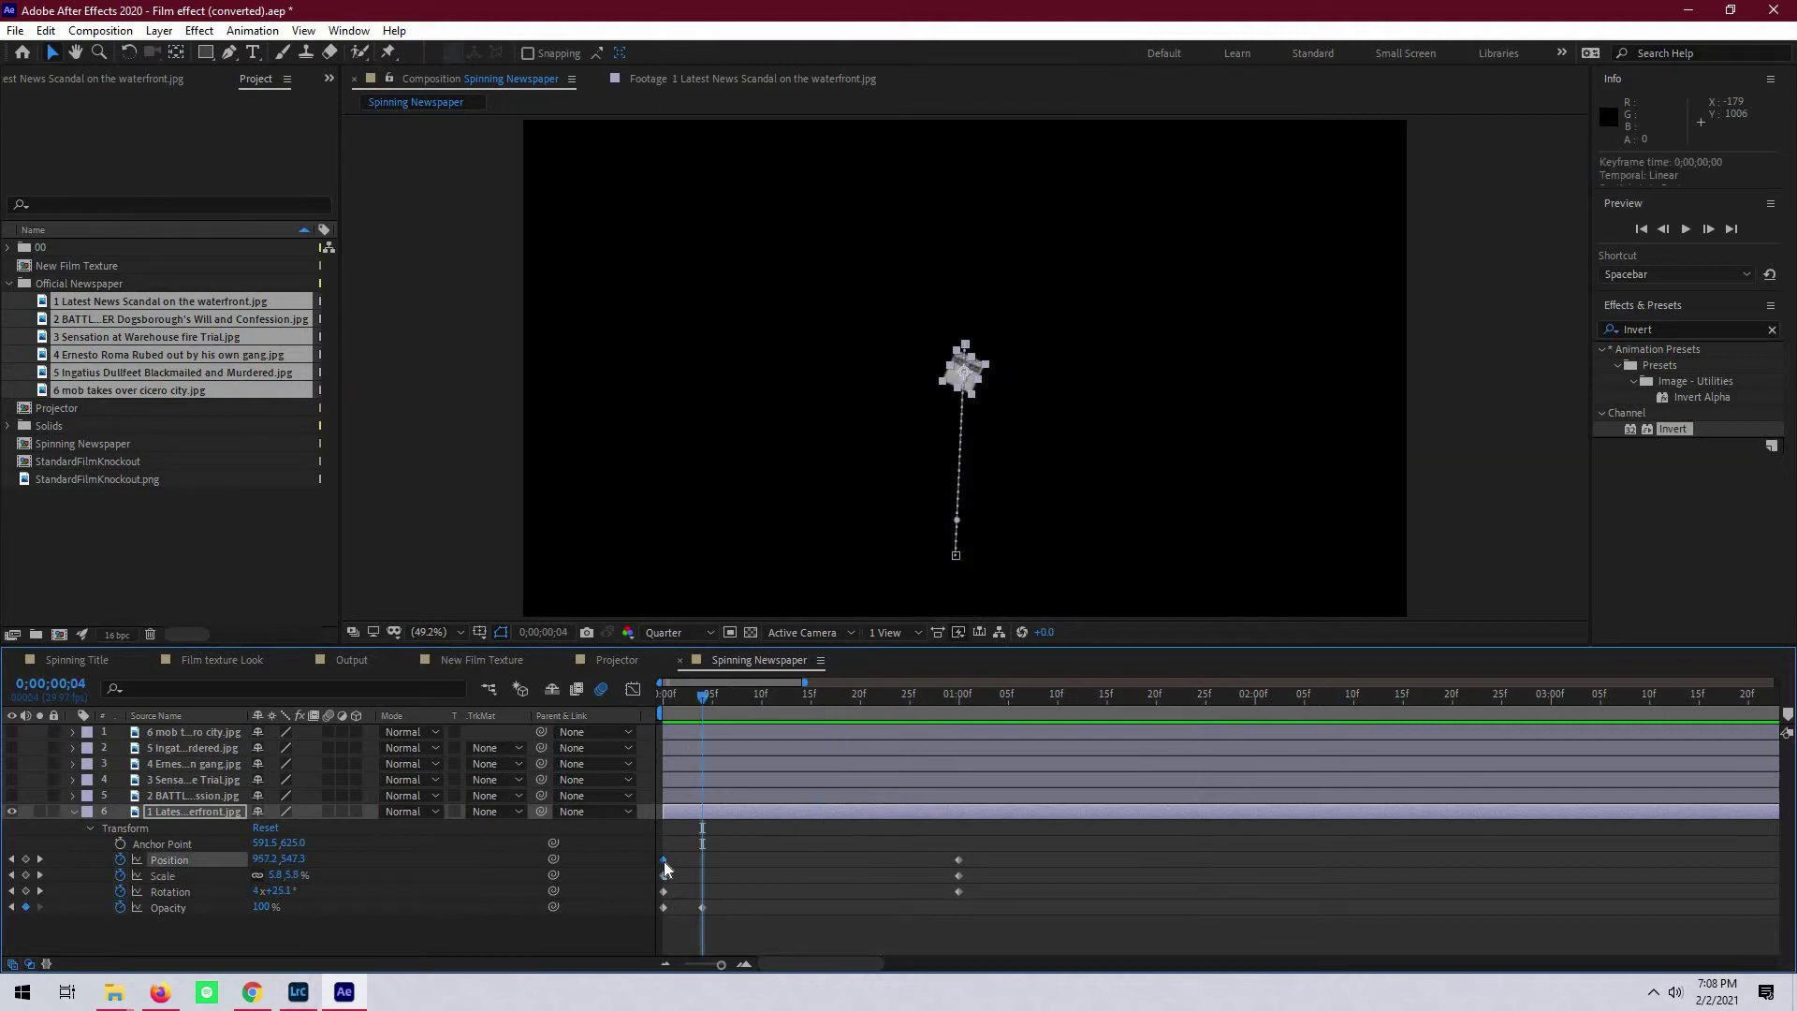
right_click(665, 861)
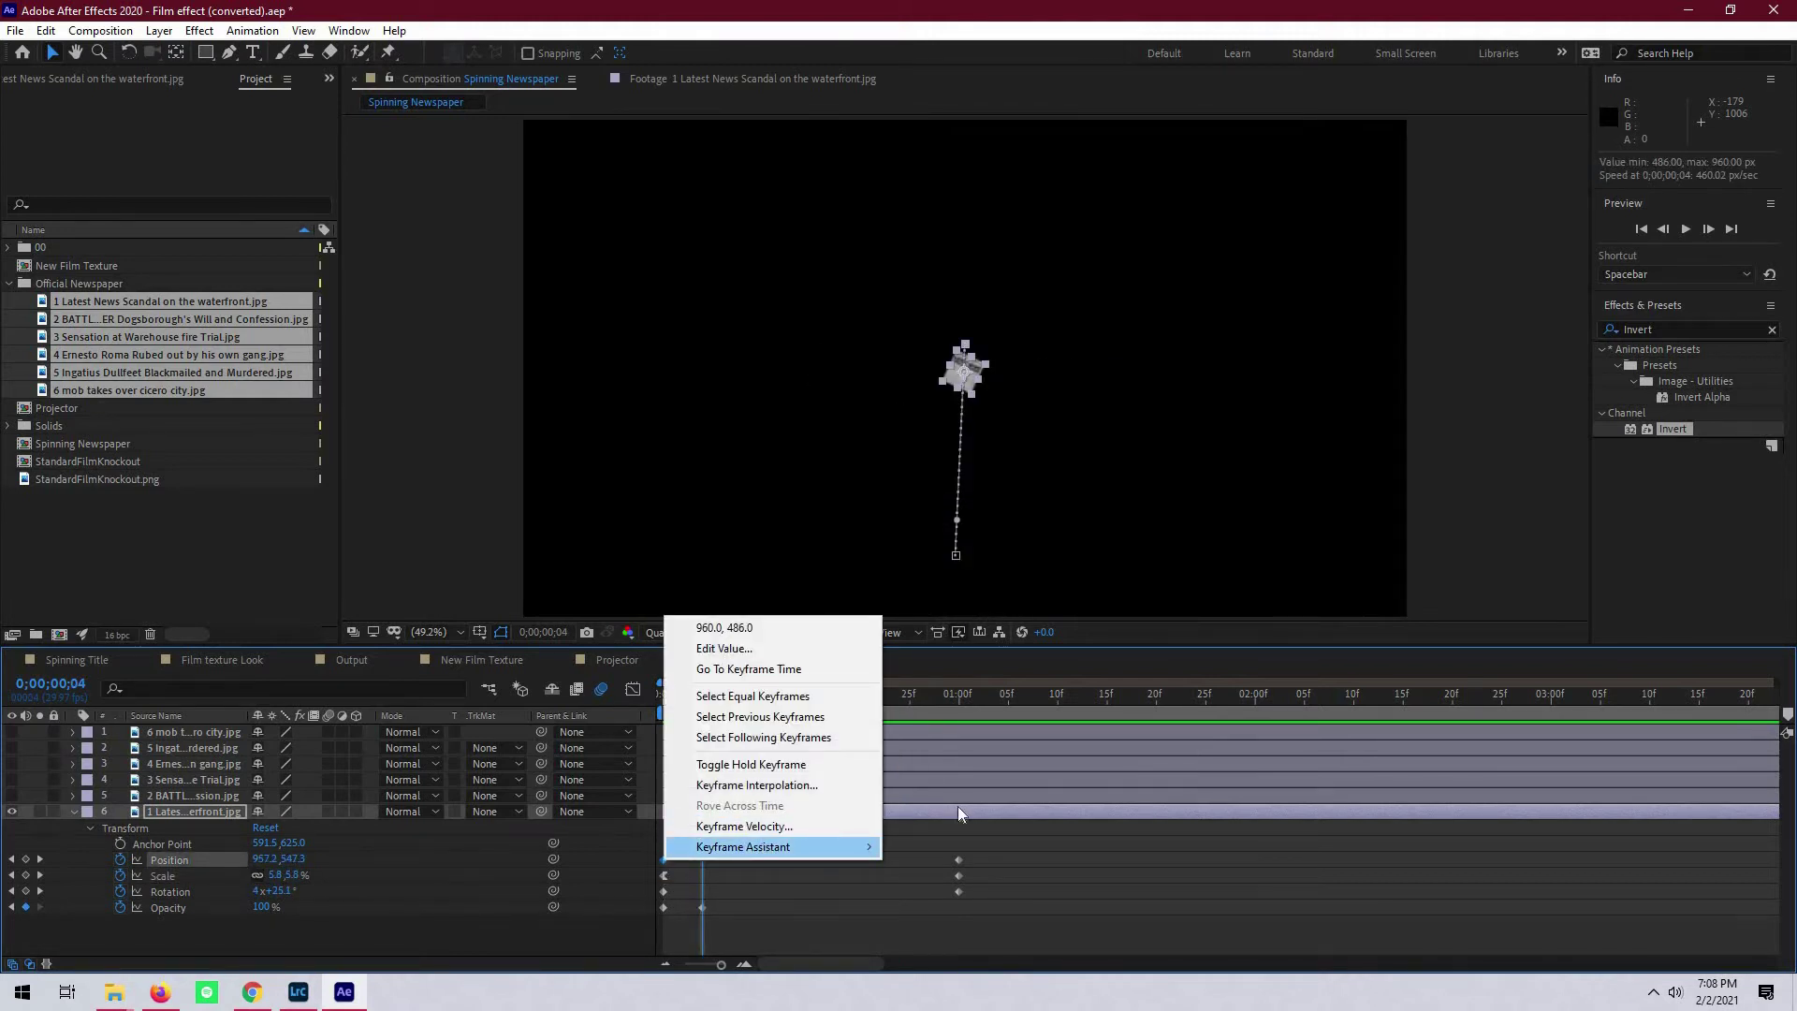
mouse_move(777, 847)
left_click(976, 765)
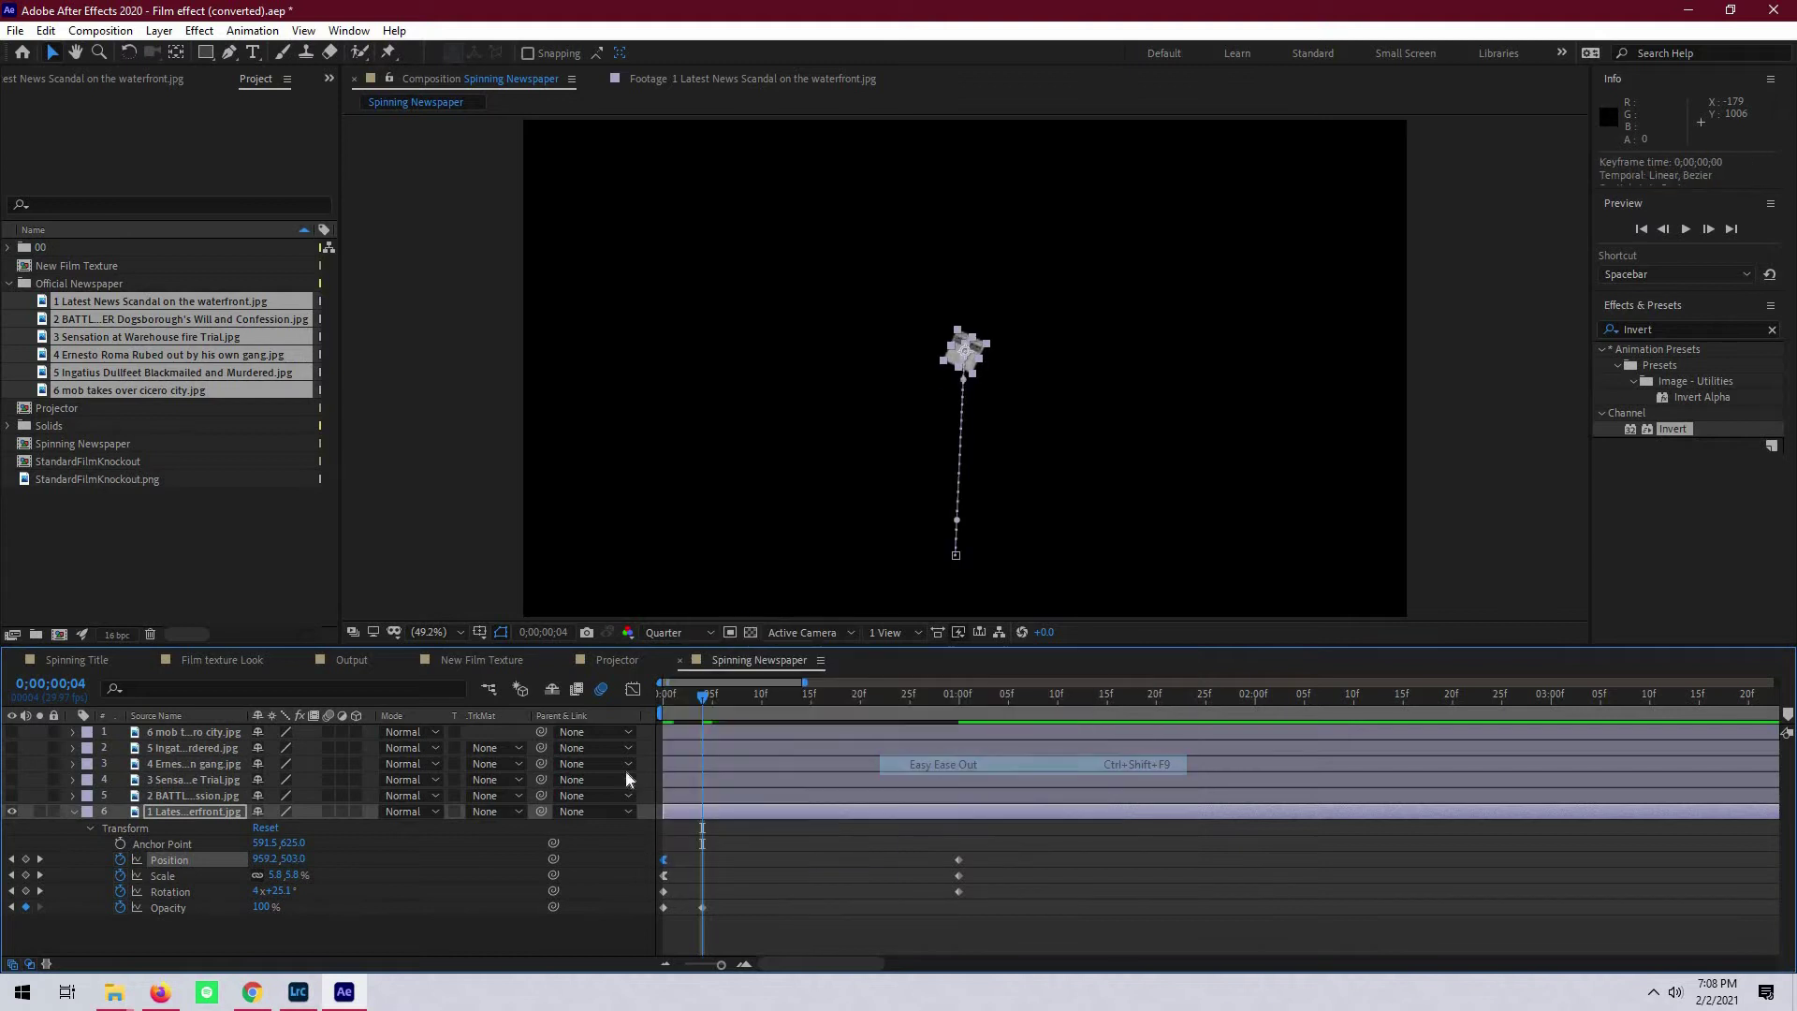
left_click(634, 688)
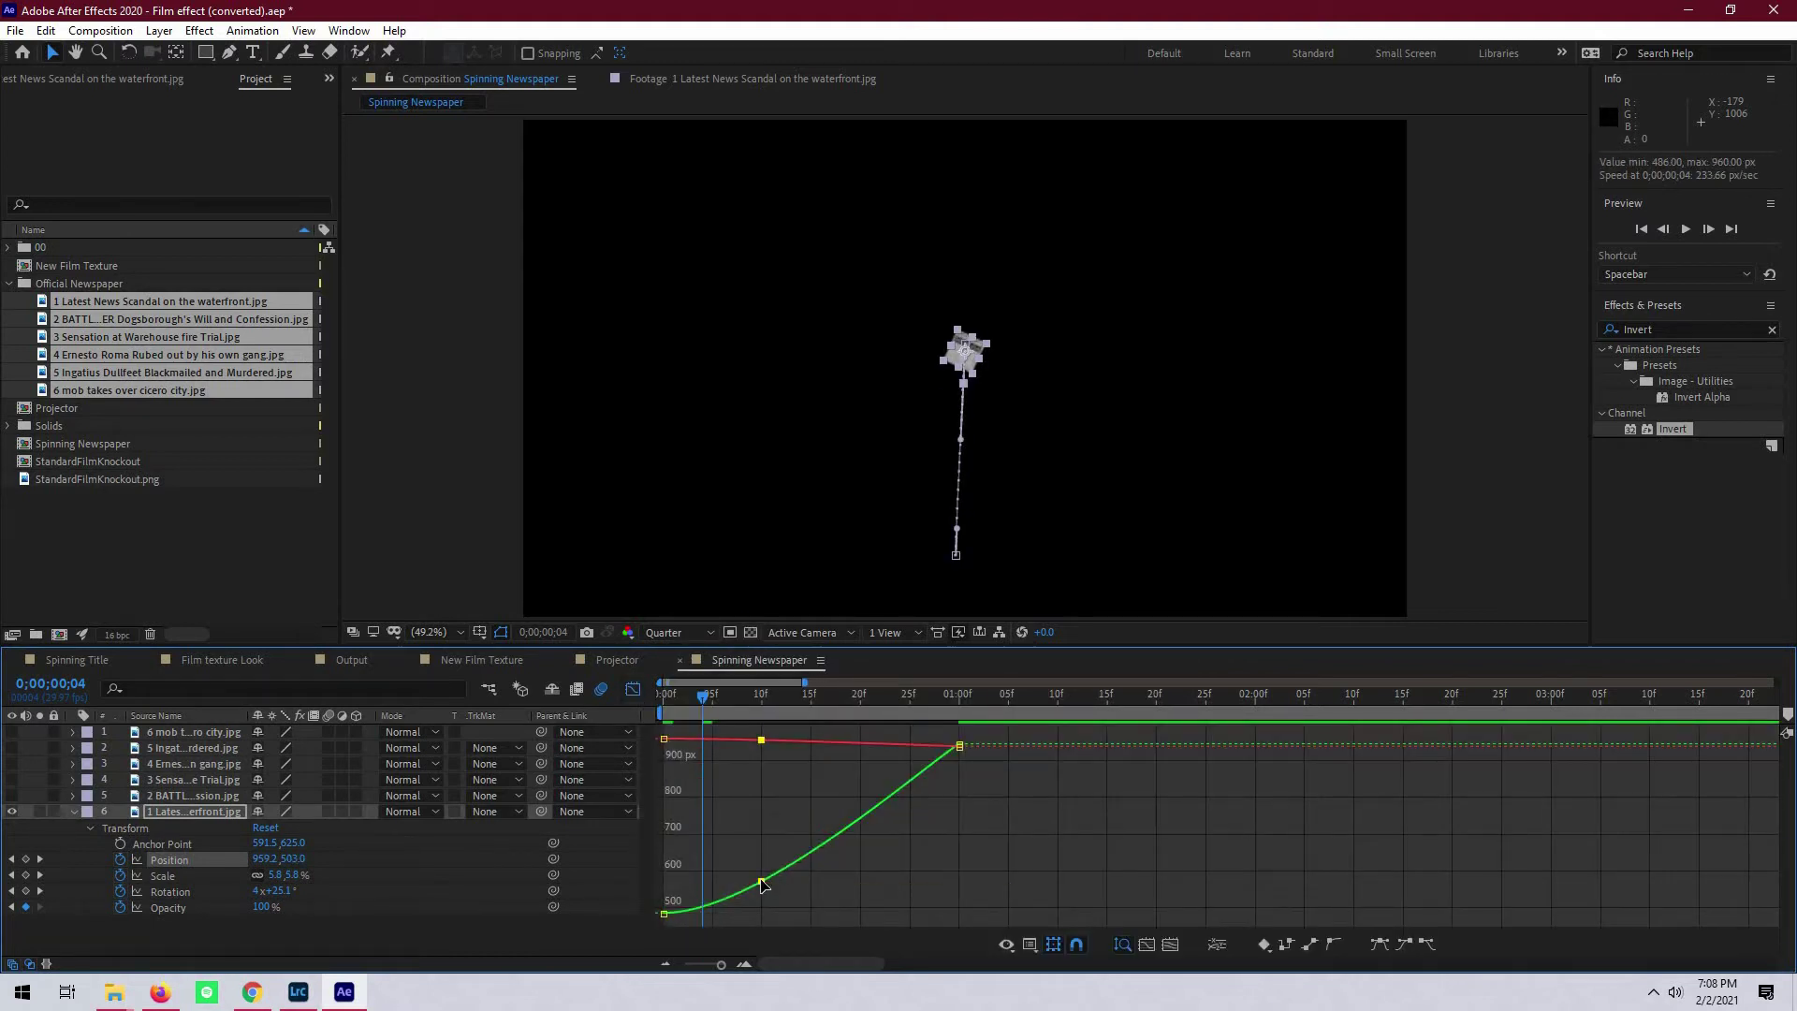
left_click_drag(823, 898, 892, 897)
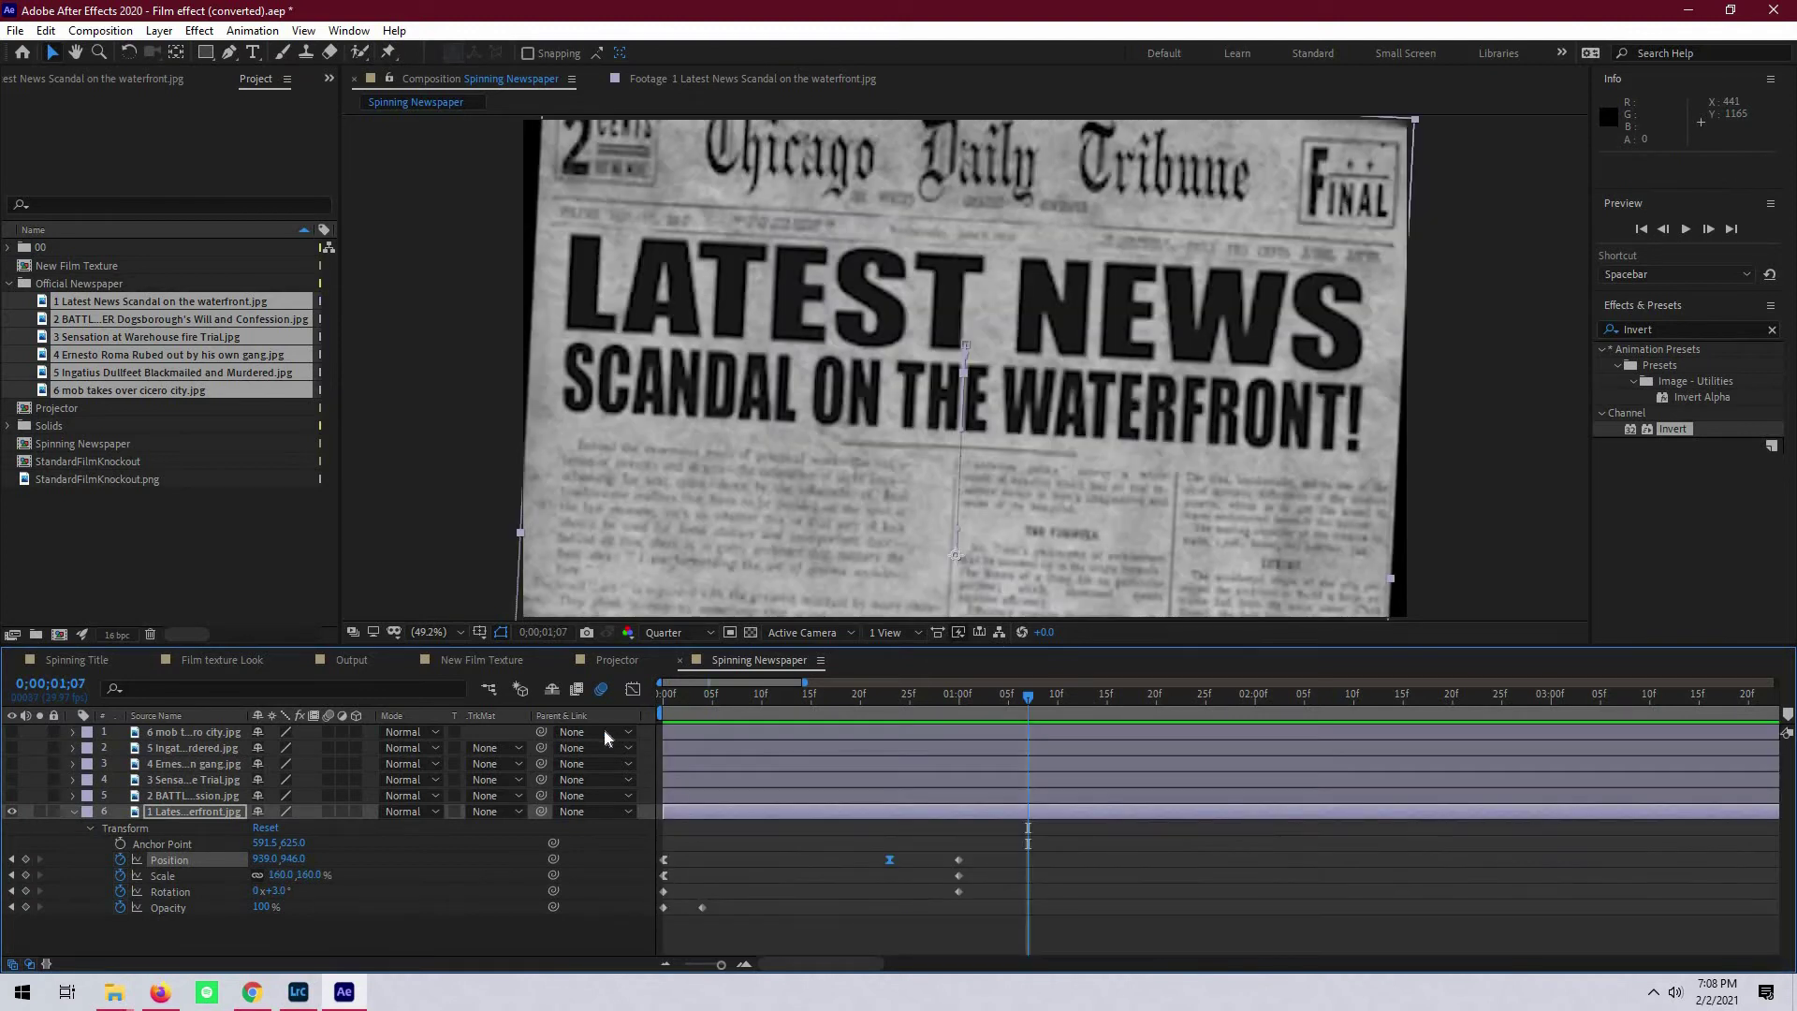
- Turn on motion blur for the Latest News layer and preview the spinning newspaper
key("space")
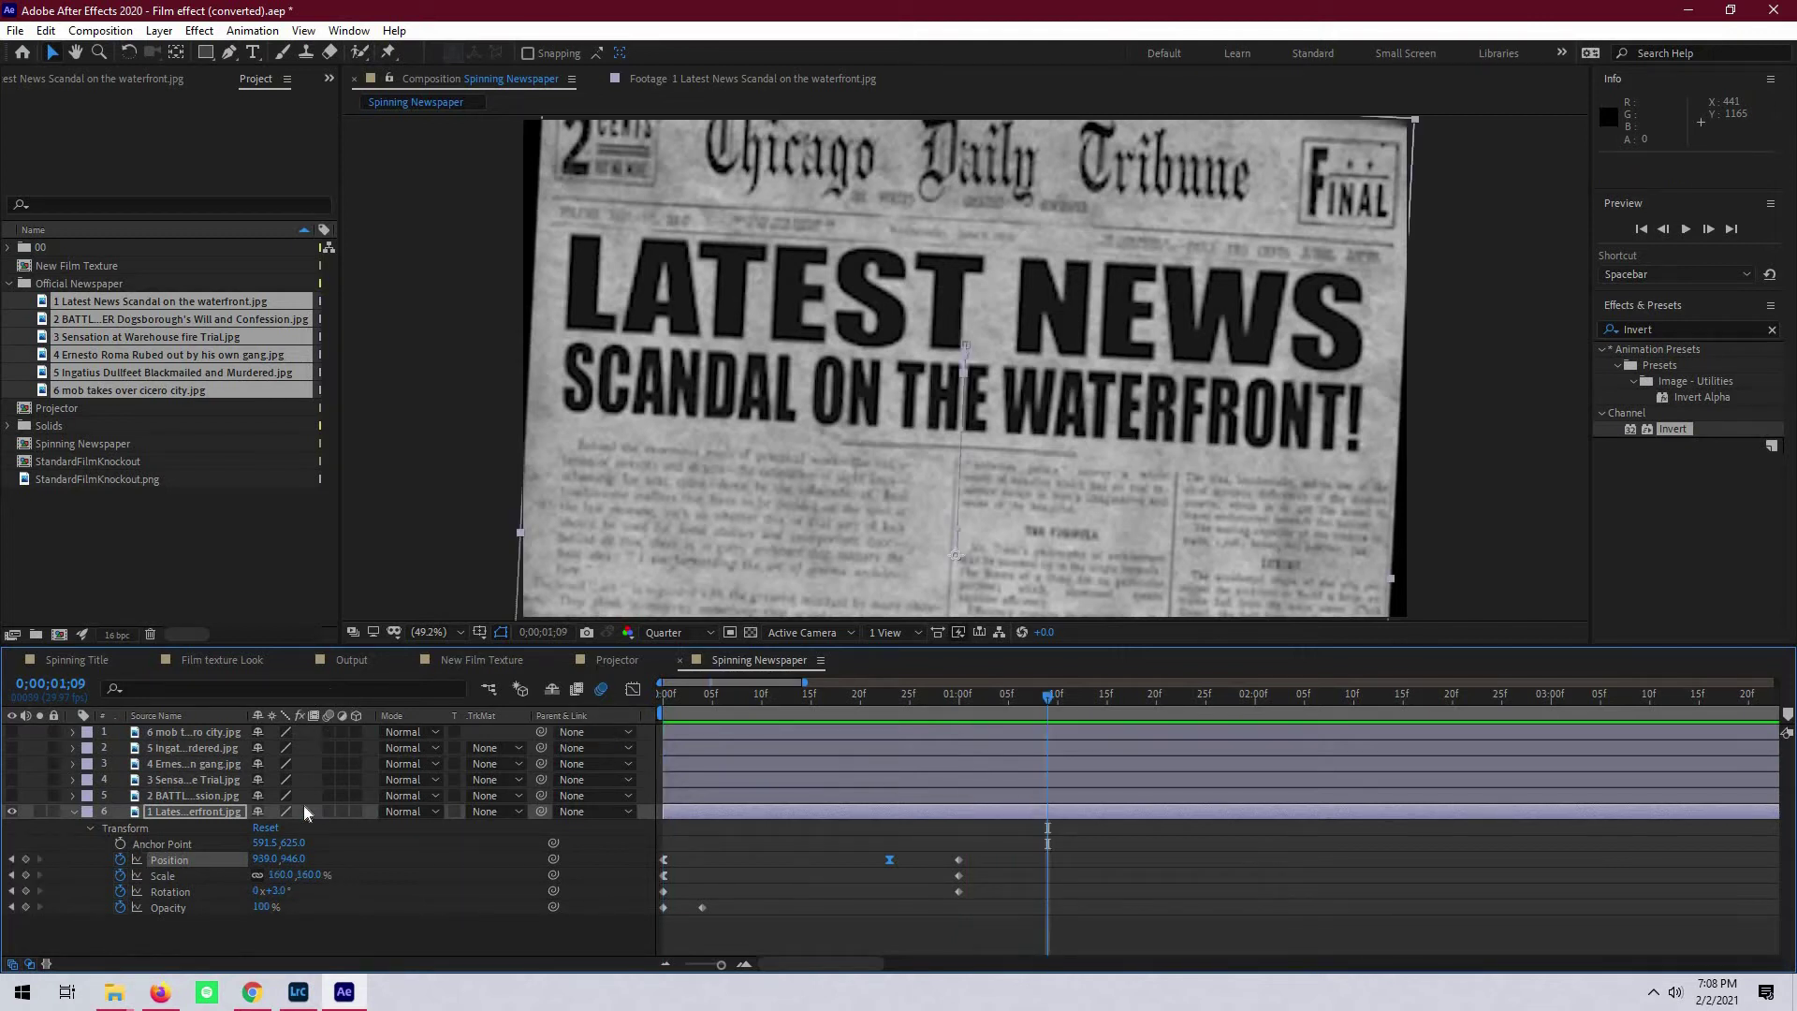
key("space")
key("space")
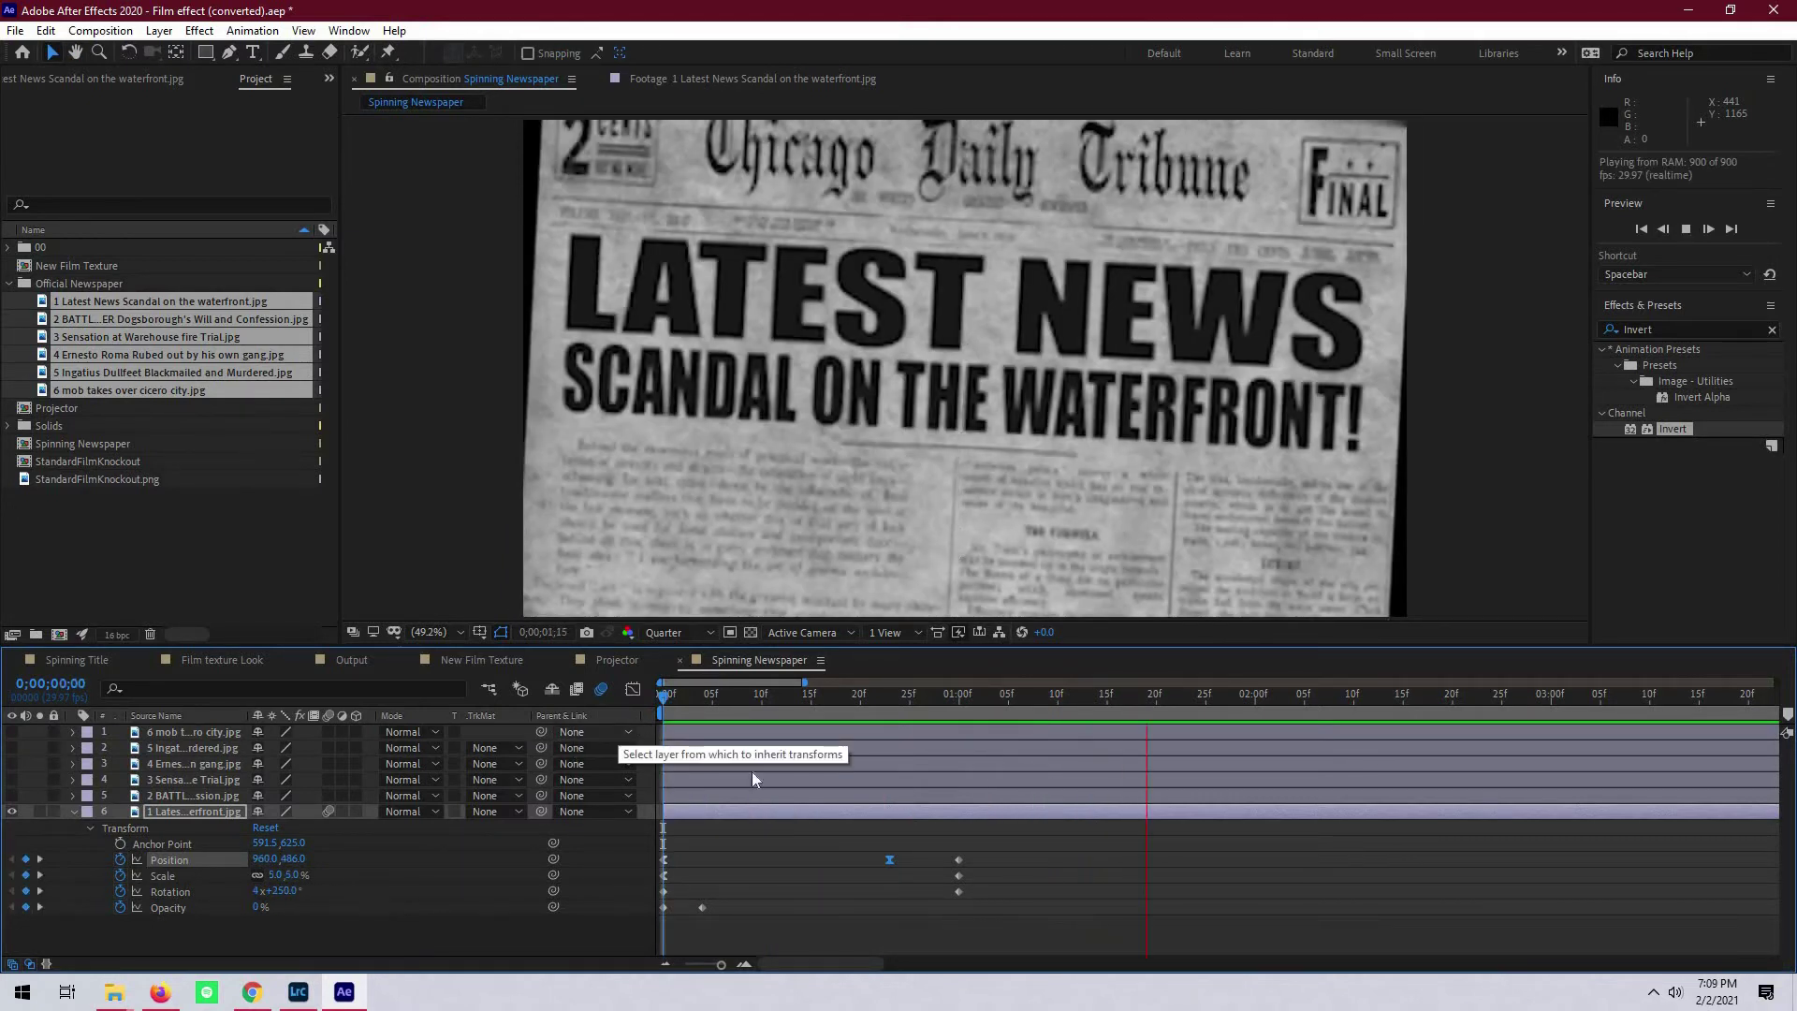
- Copy all transform keyframes from the Latest News layer, paste them onto the visible BATTLE layer at the composition start, and preview
left_click_drag(991, 912, 630, 833)
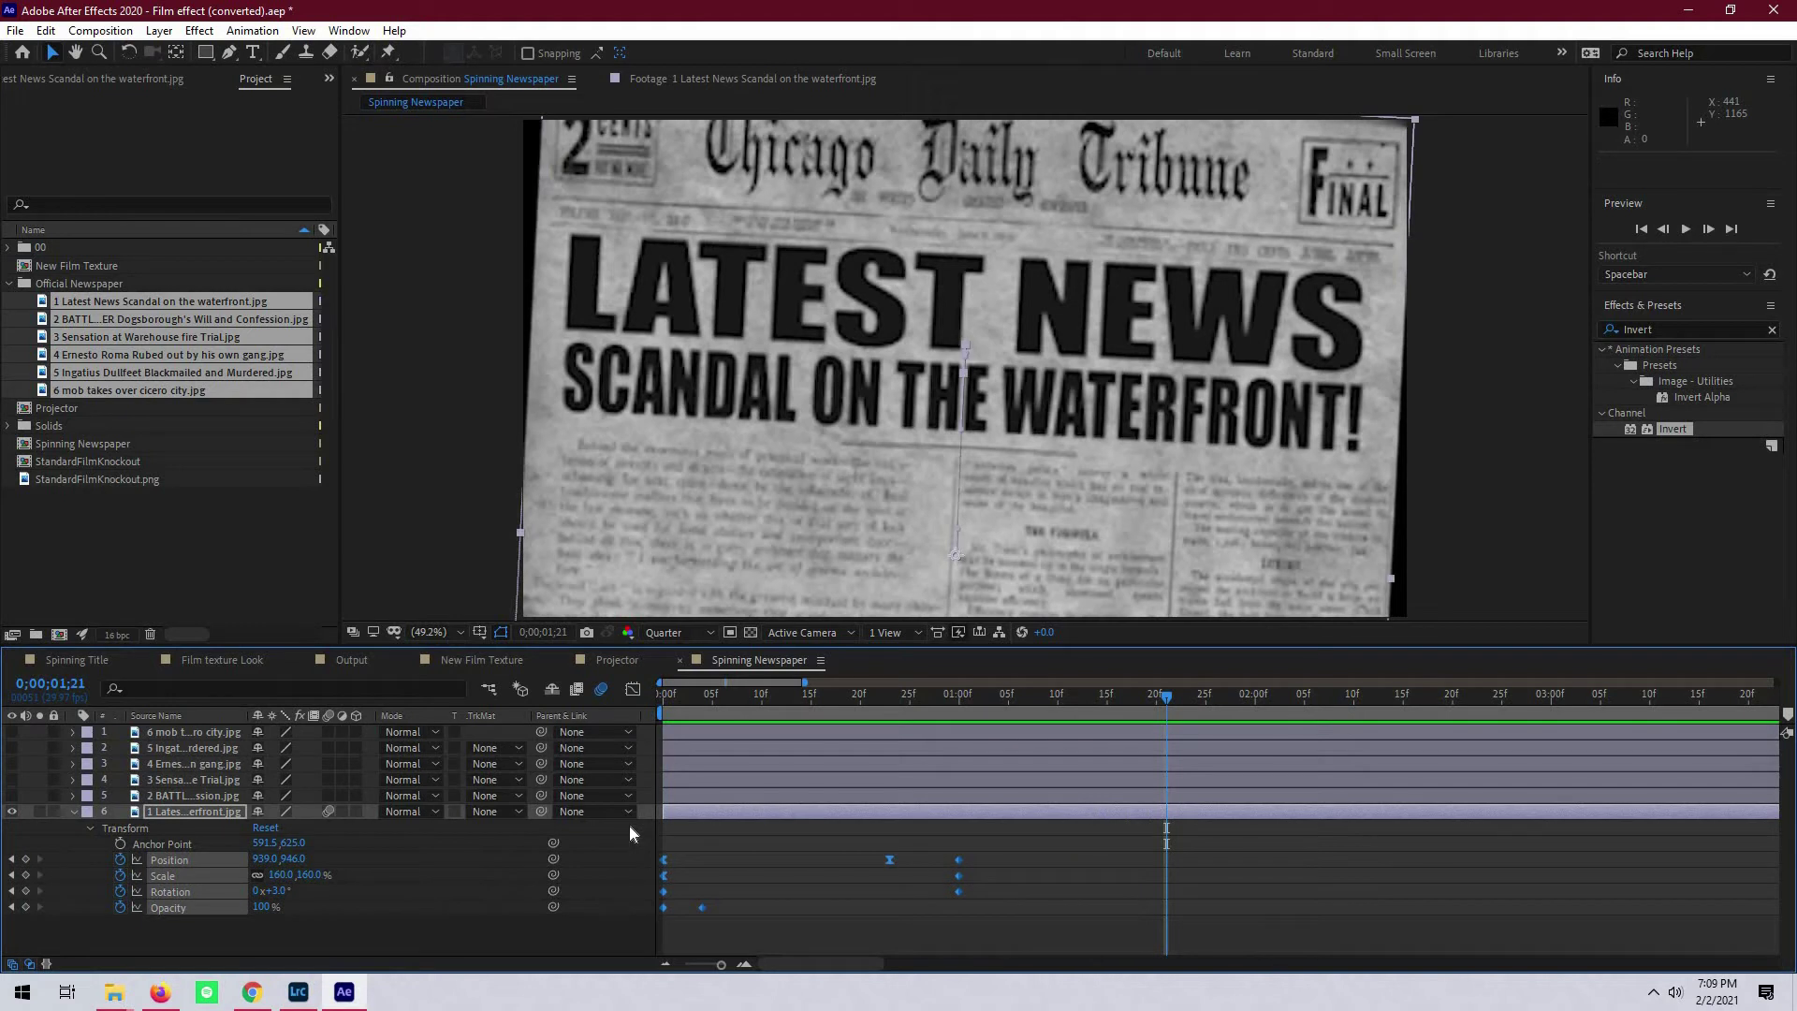
key("ctrl+c")
key("Home")
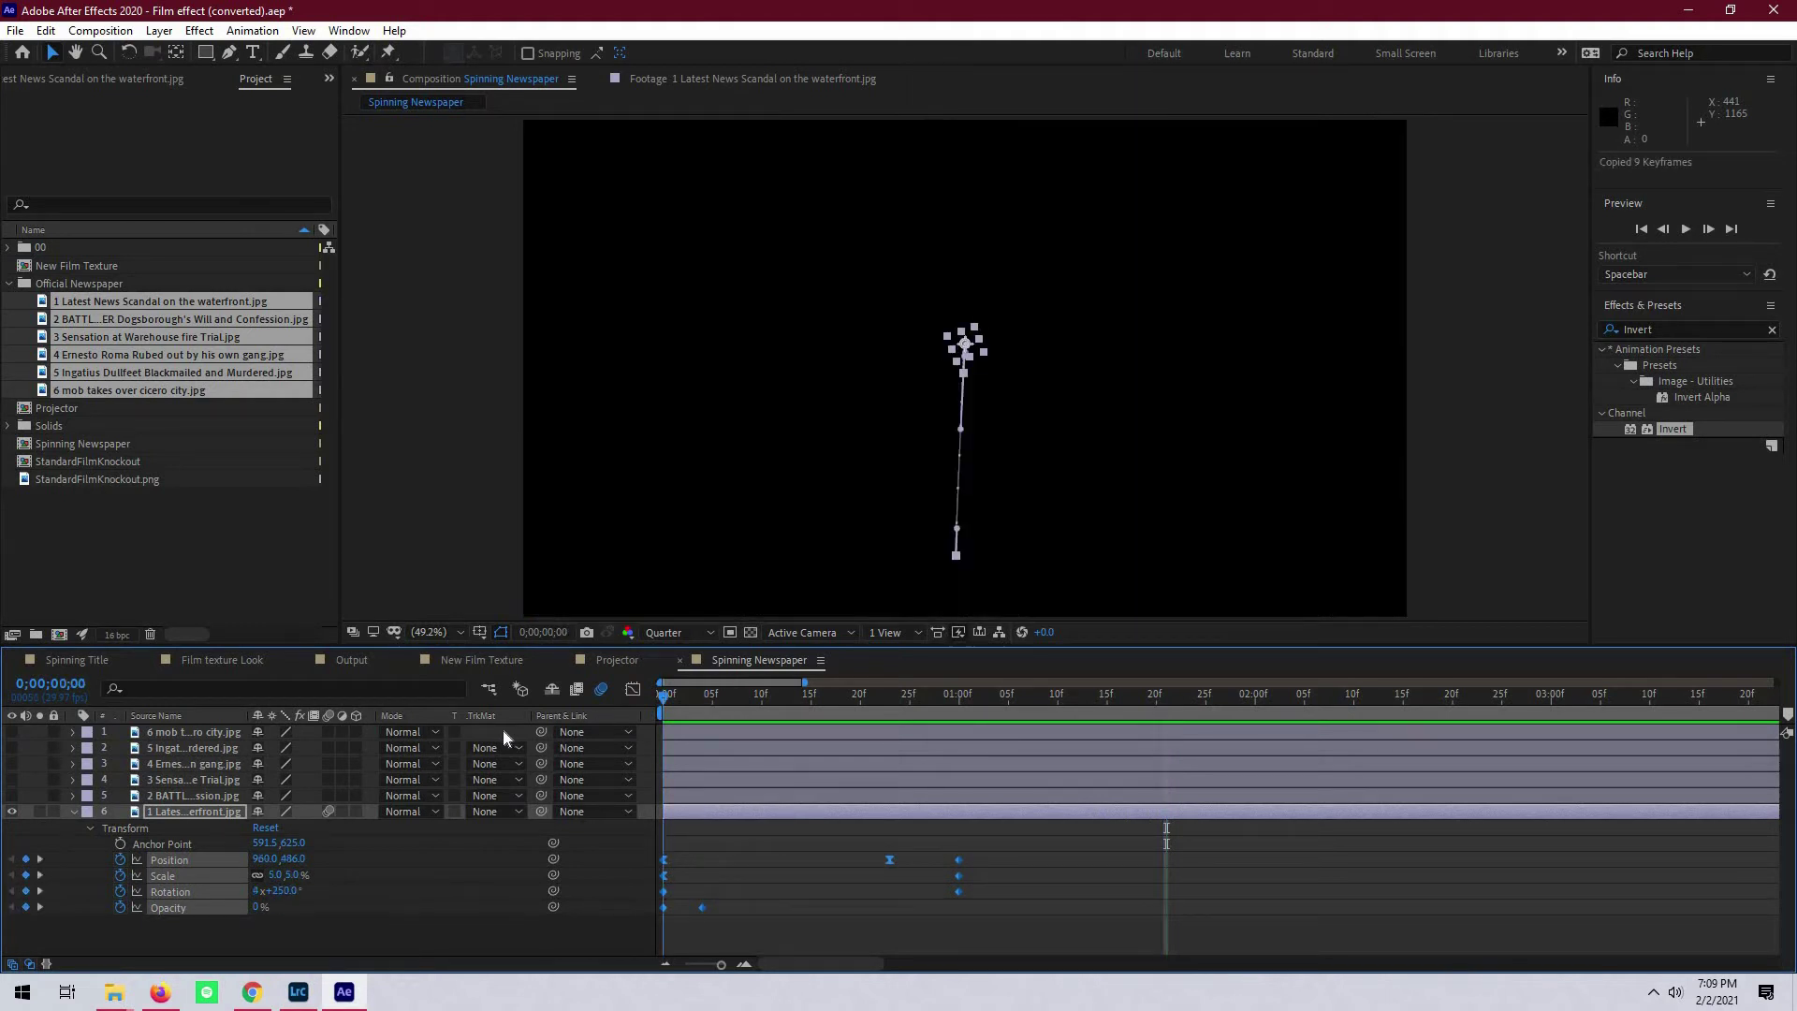
left_click(73, 812)
left_click(73, 796)
left_click(14, 795)
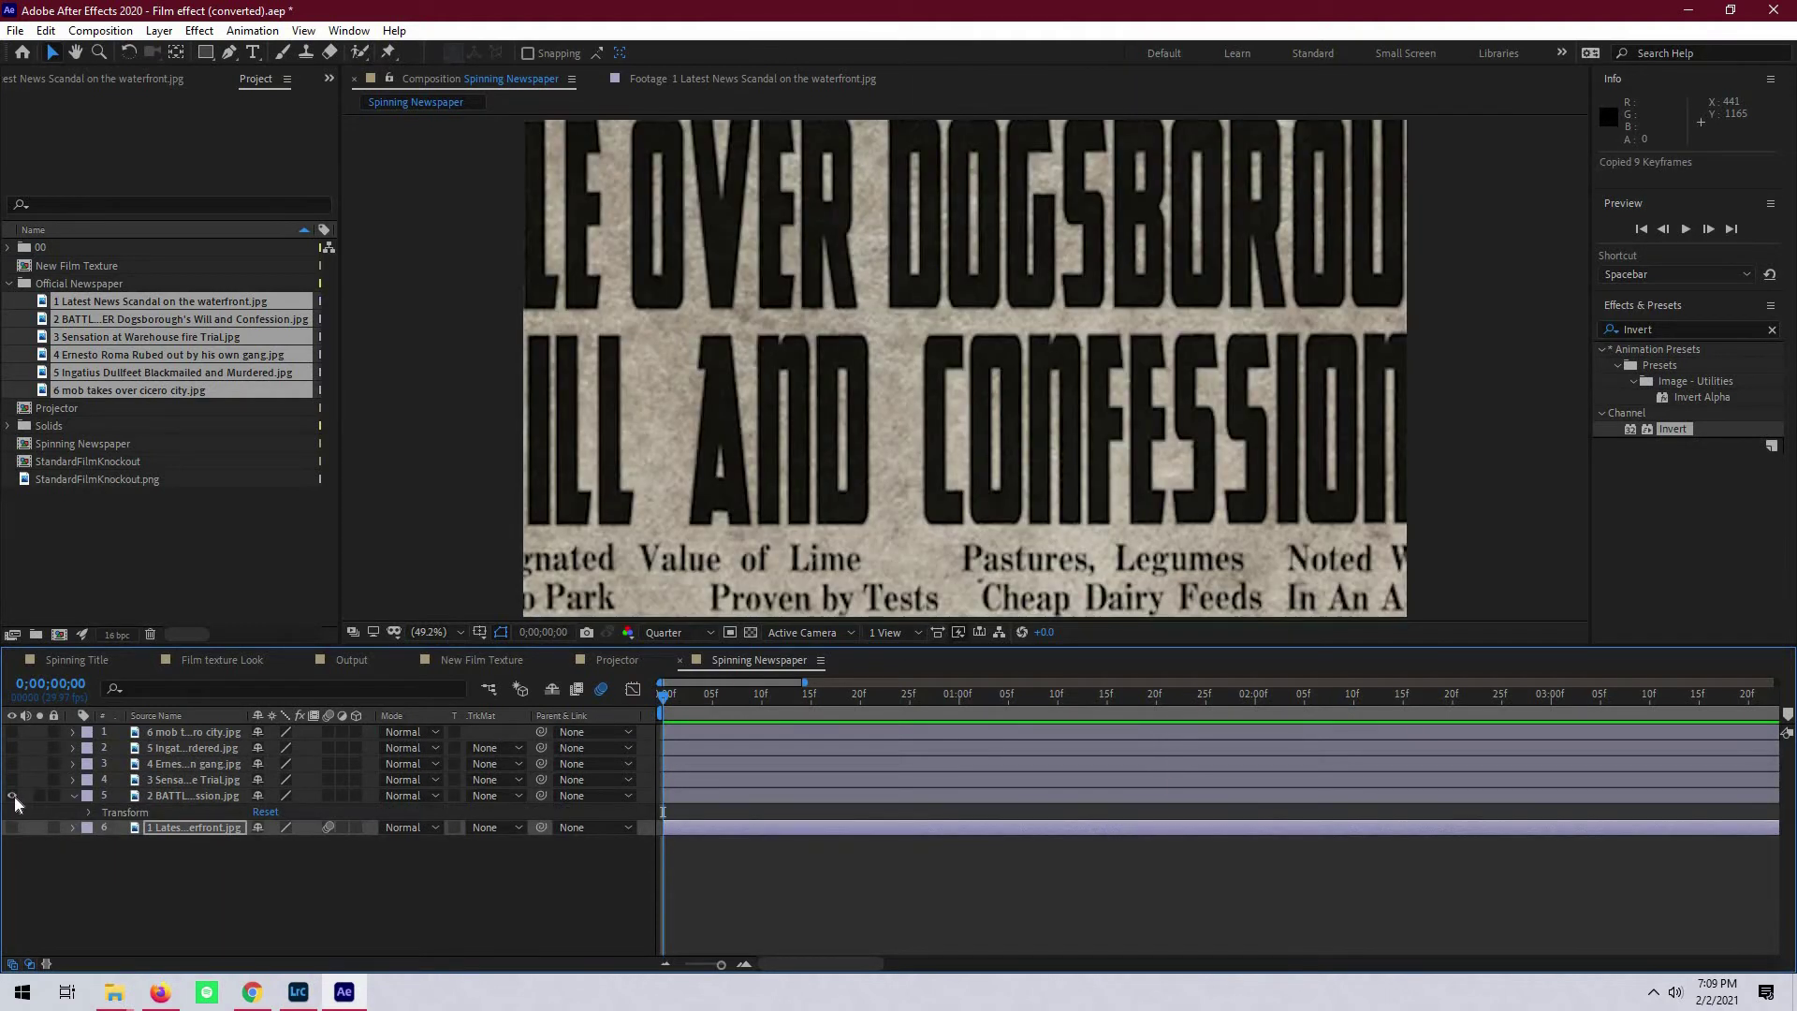
left_click(200, 795)
key("ctrl+v")
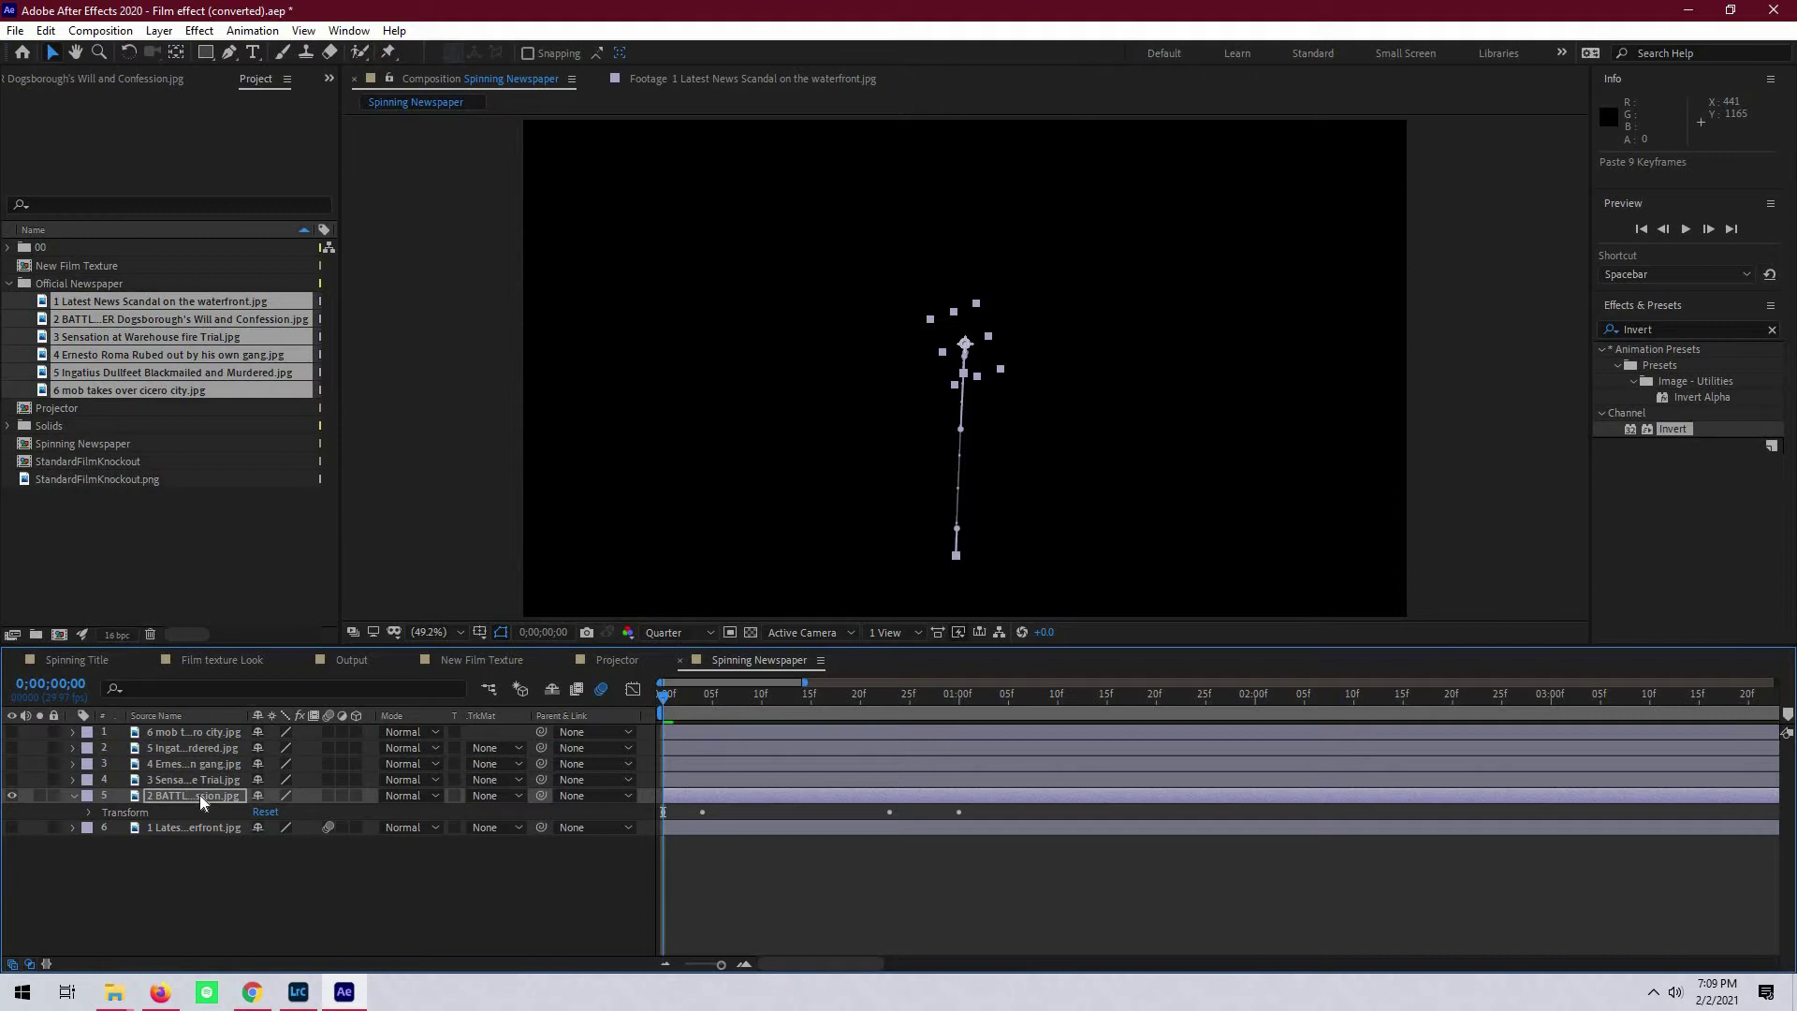
key("u")
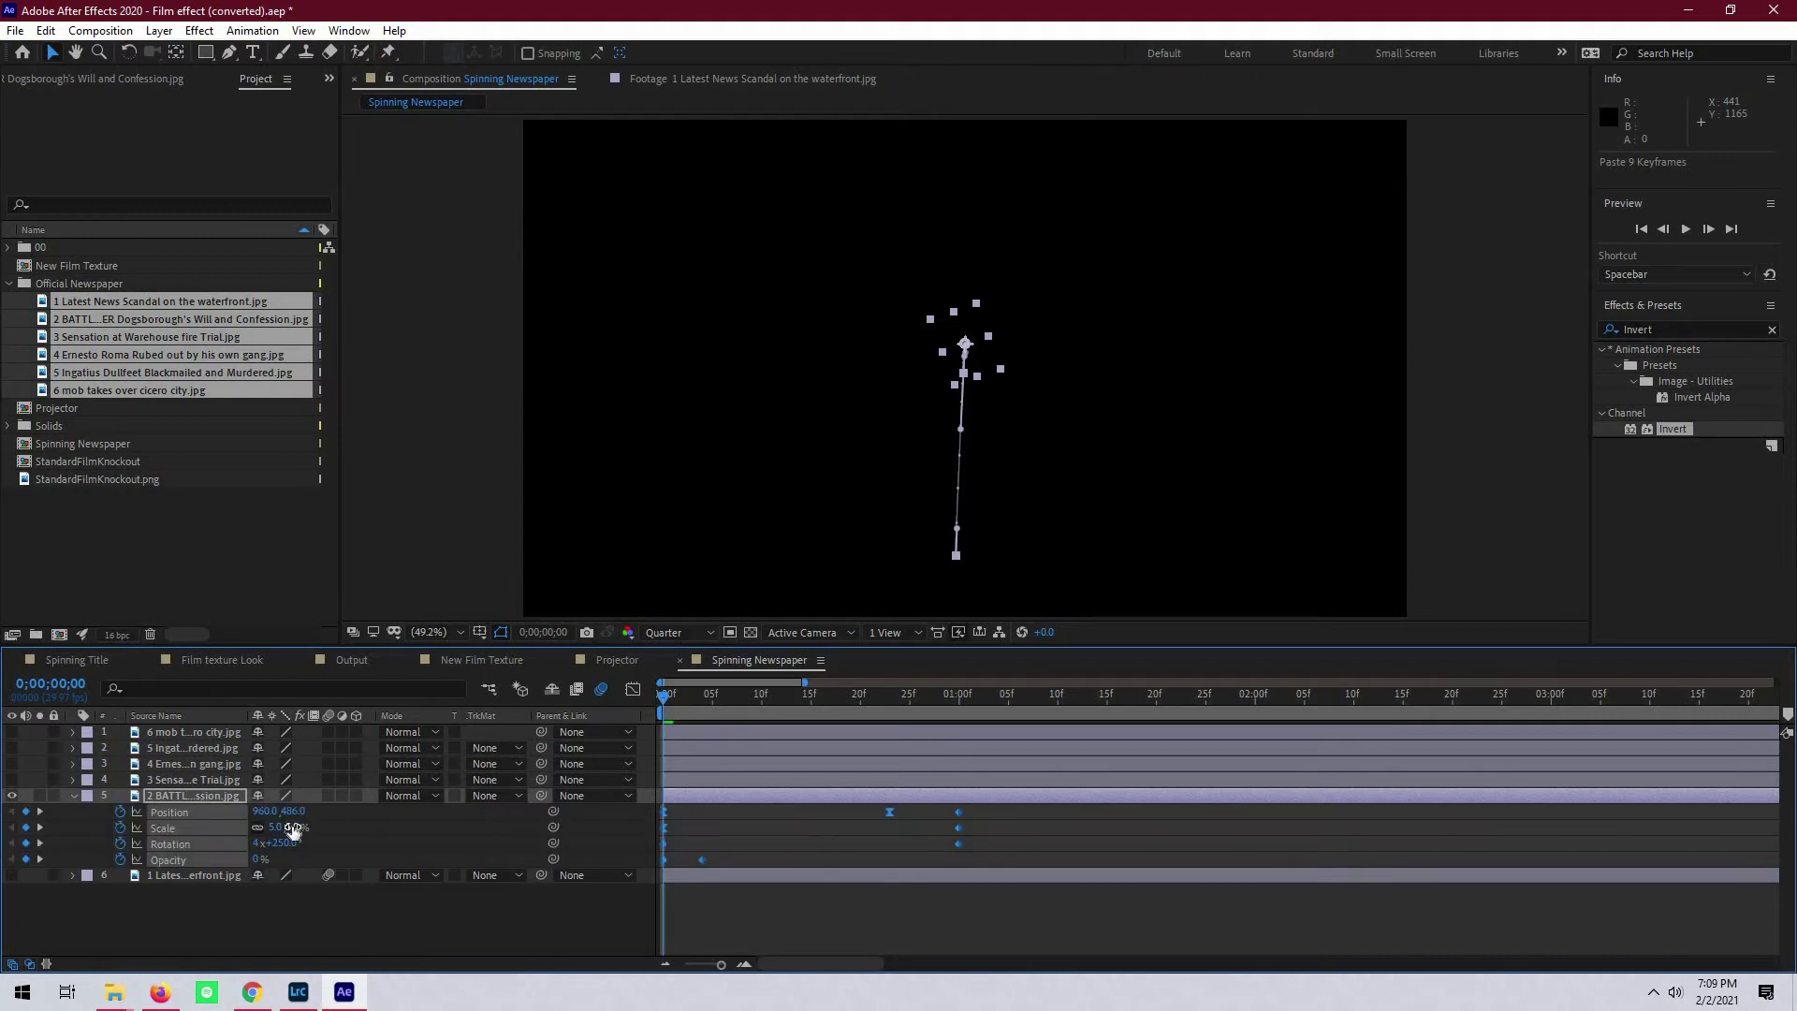
key("space")
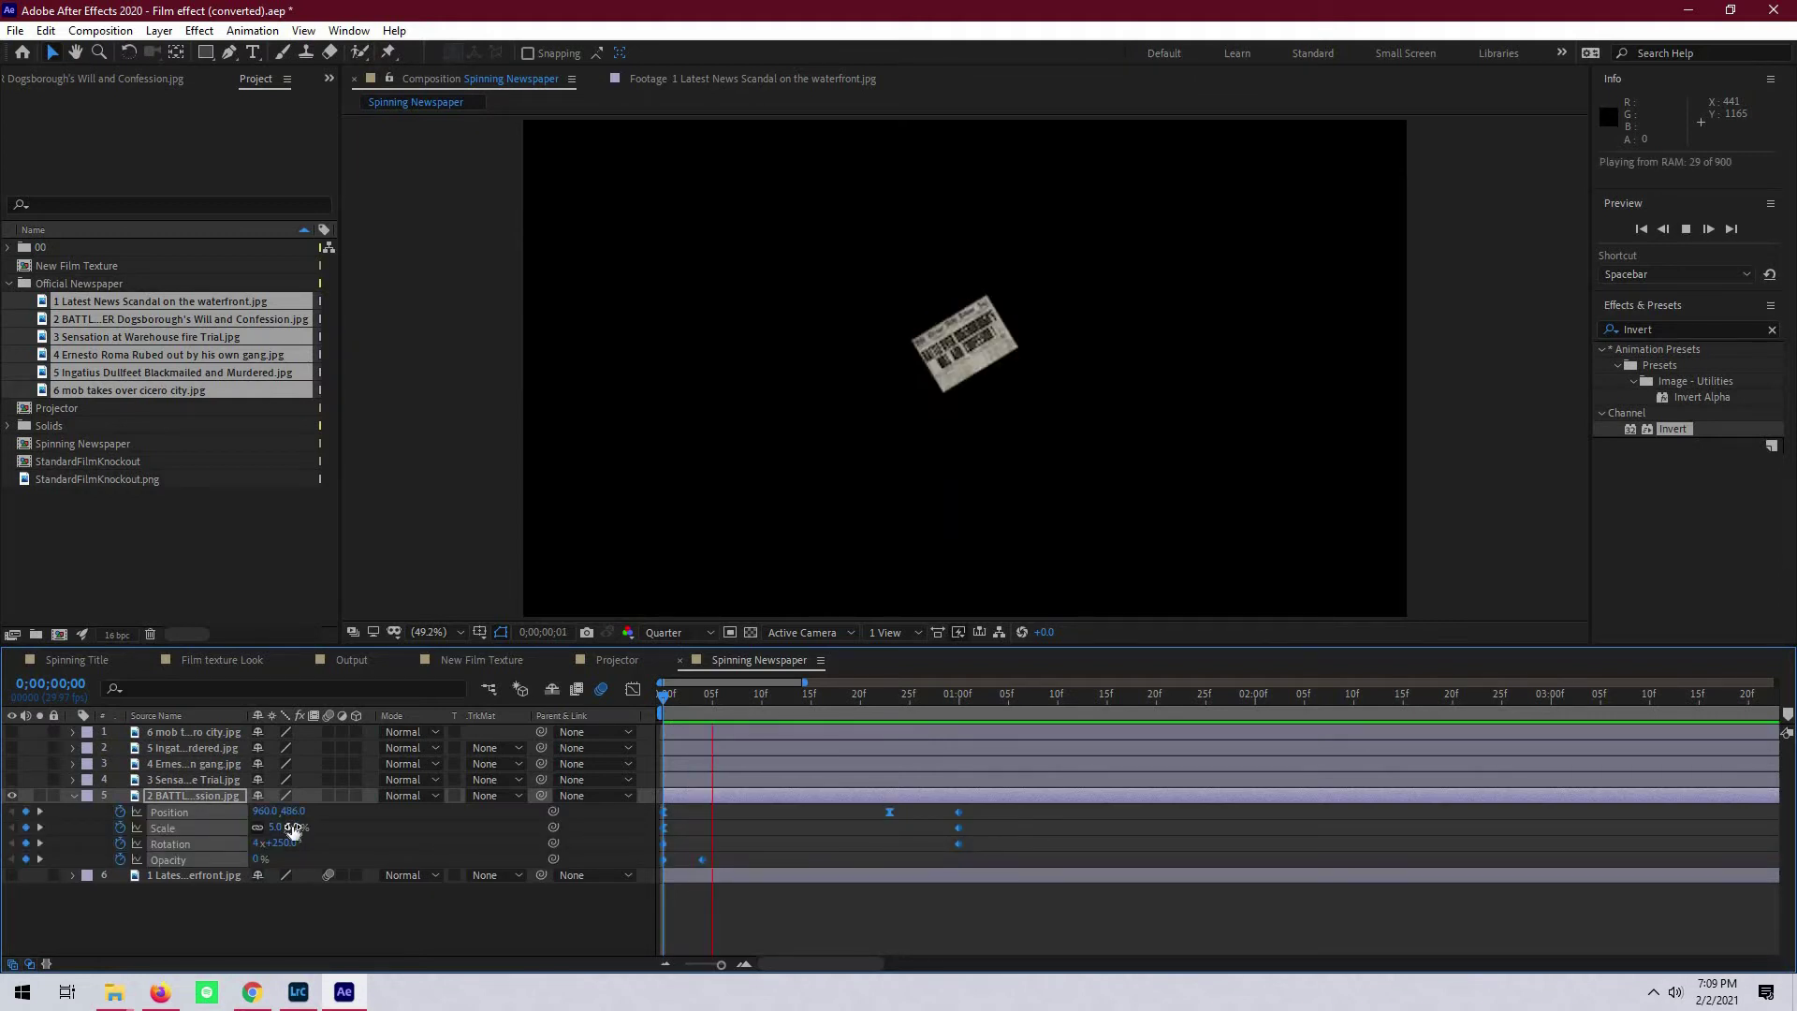
key("space")
- At the 1-second mark, set the BATTLE layer's scale to 62%, rotation to -2° and position to 974, 603
key("j")
left_click_drag(281, 827, 224, 855)
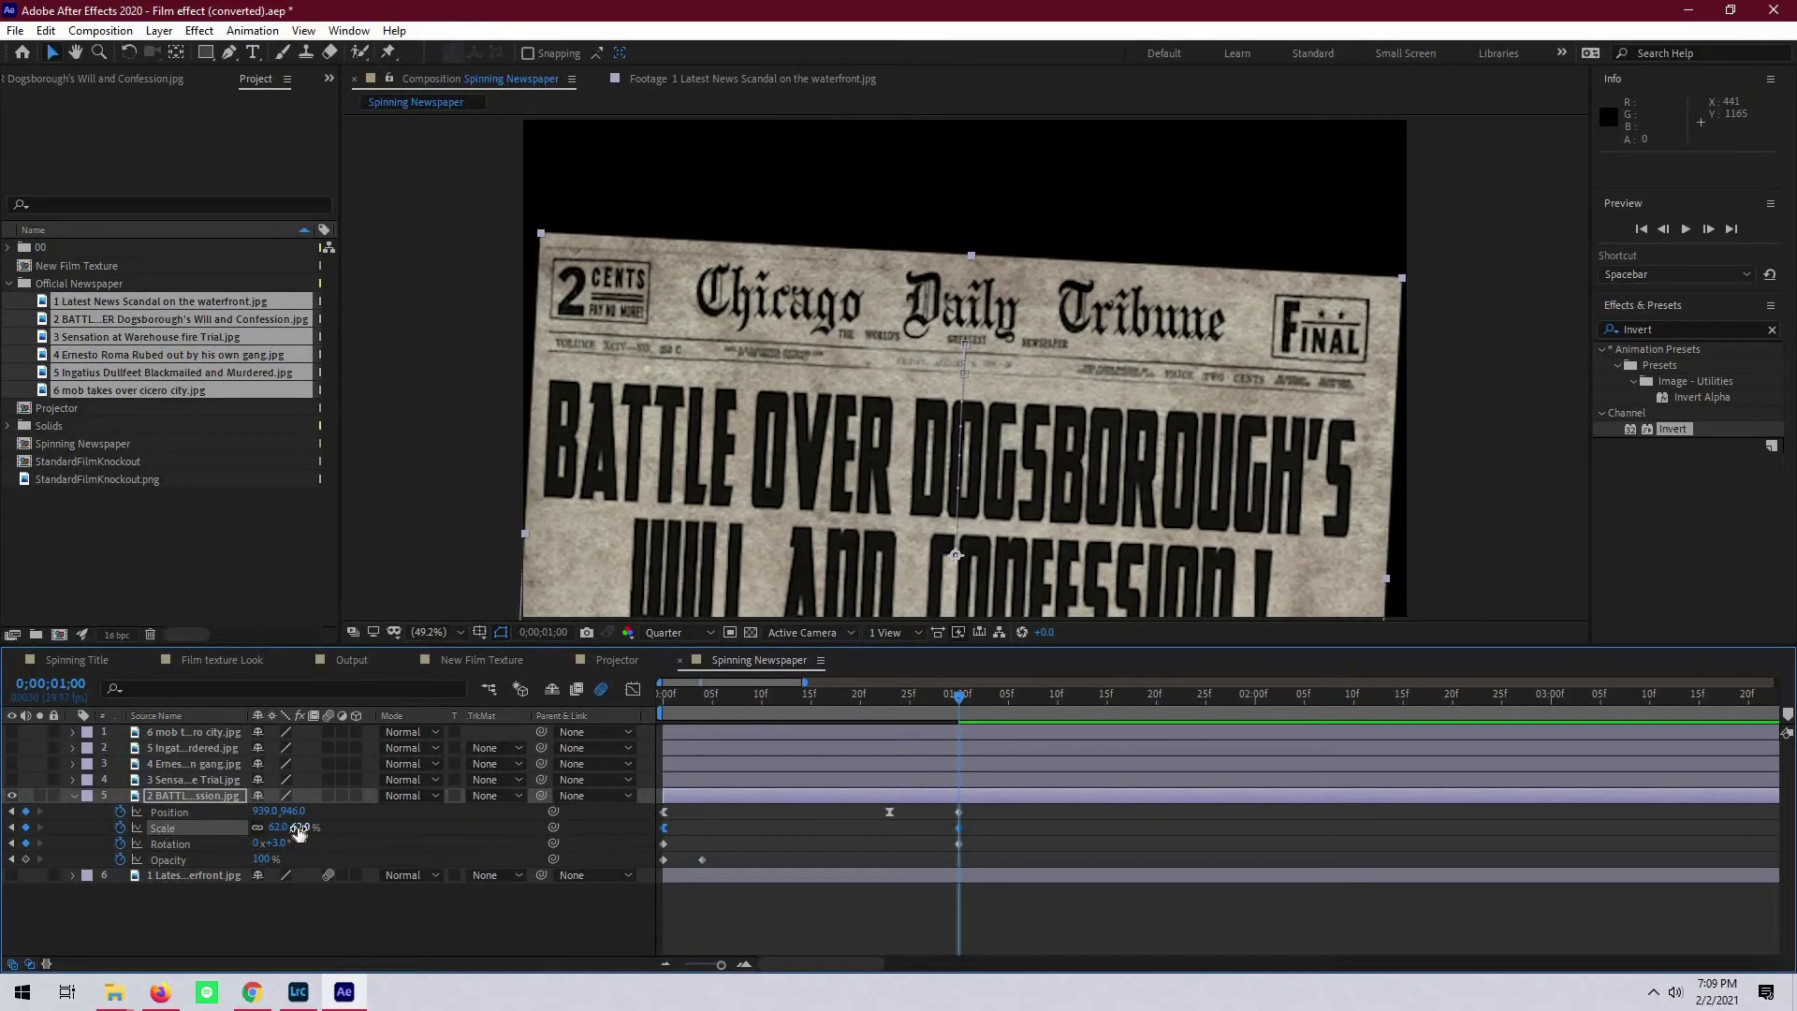
left_click_drag(312, 810, 223, 925)
left_click_drag(282, 851, 289, 813)
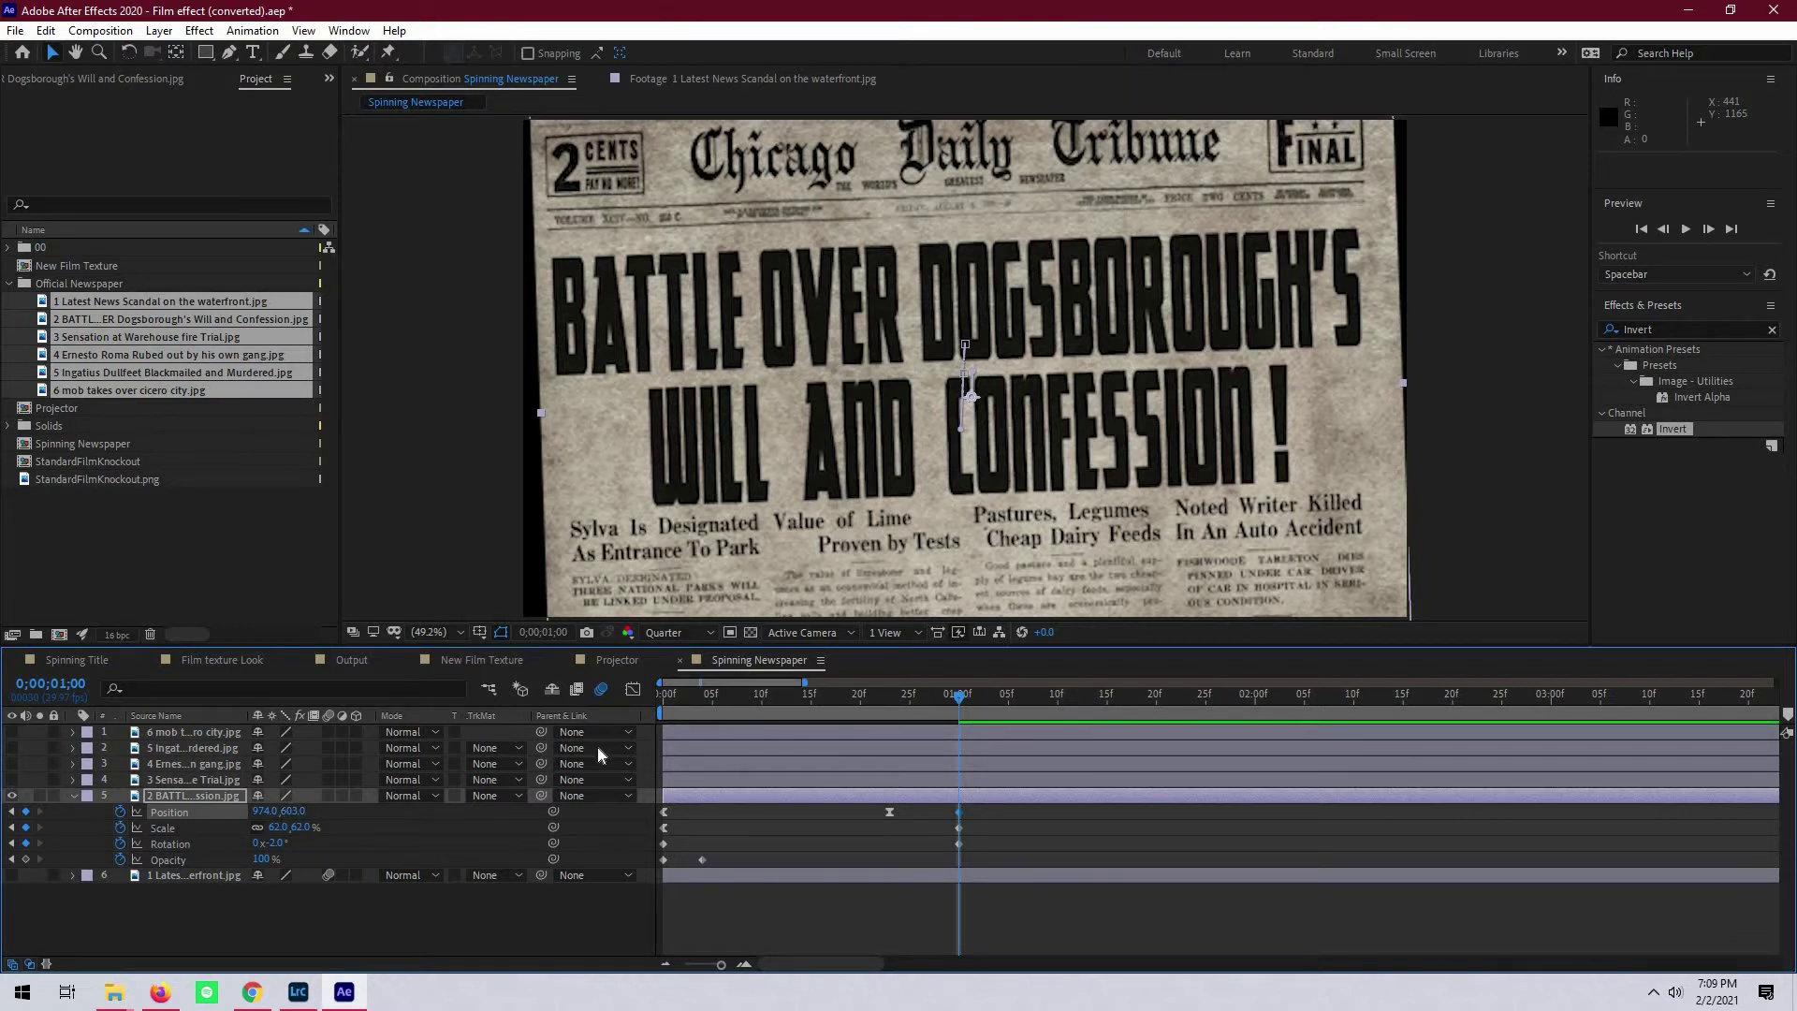
- Set the BATTLE layer's scale to 5% at the first frame and preview the spin
key("Home")
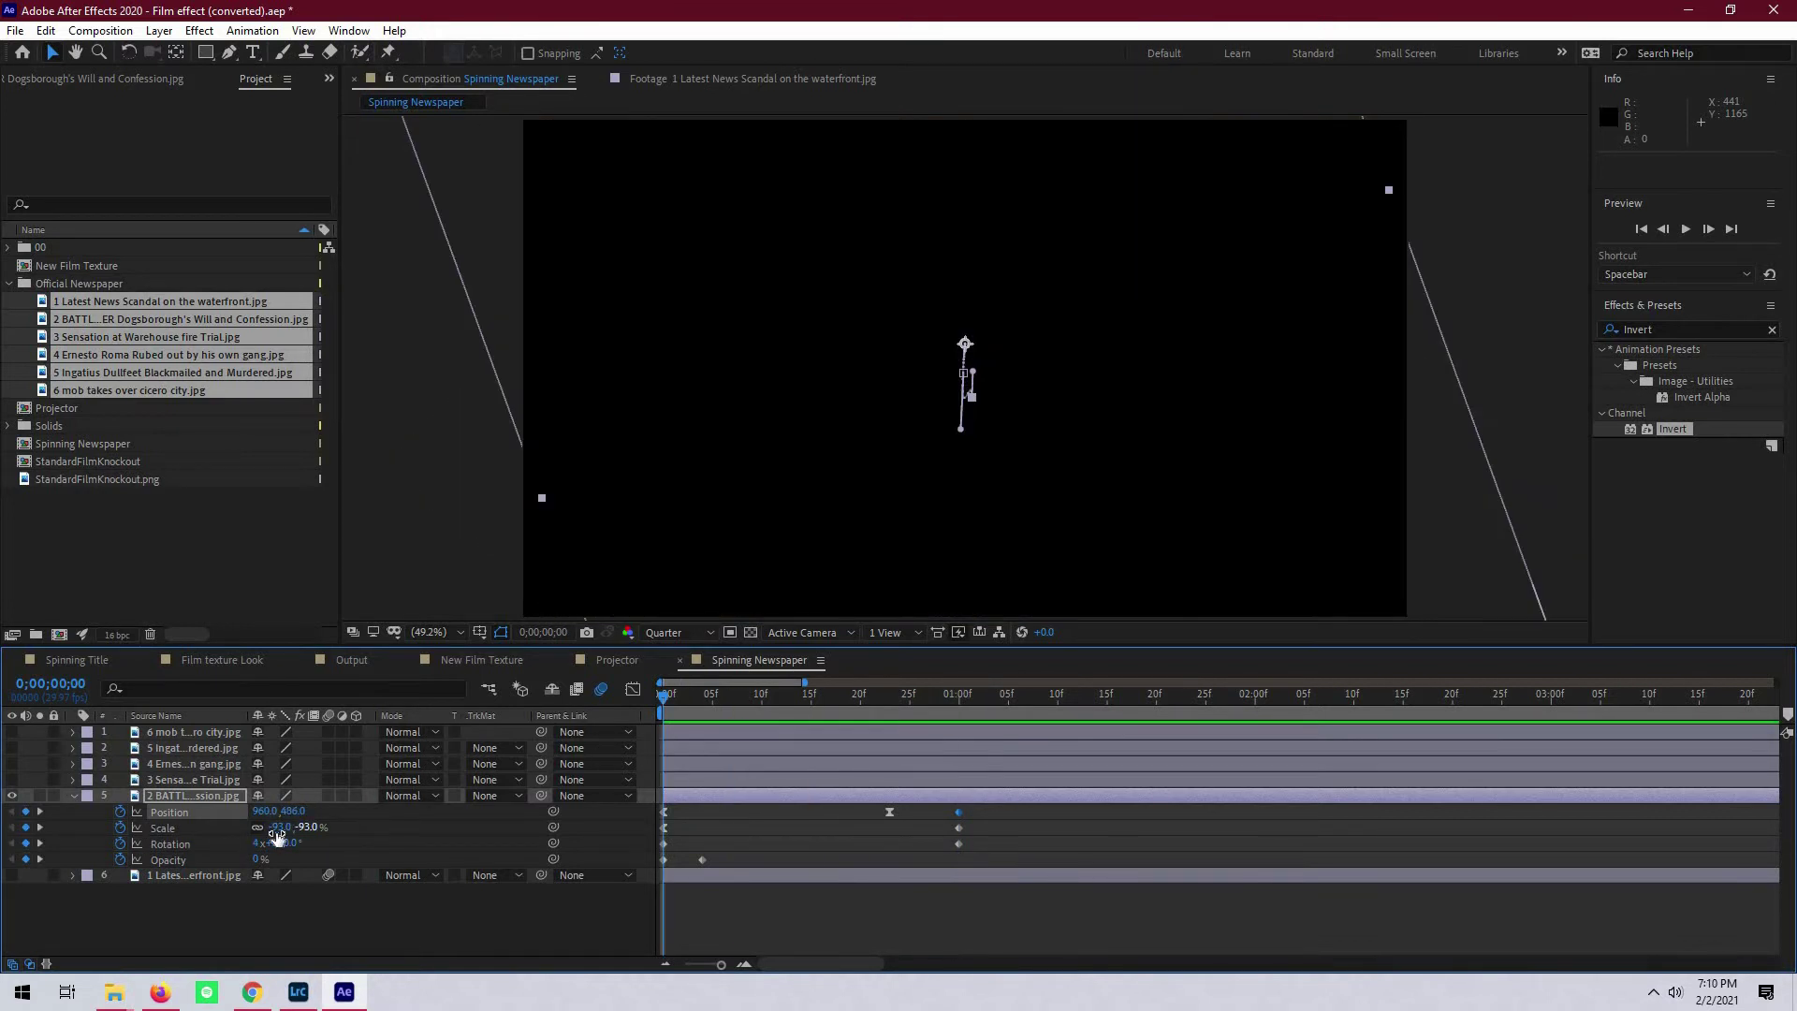
left_click(280, 827)
type("5")
key("Return")
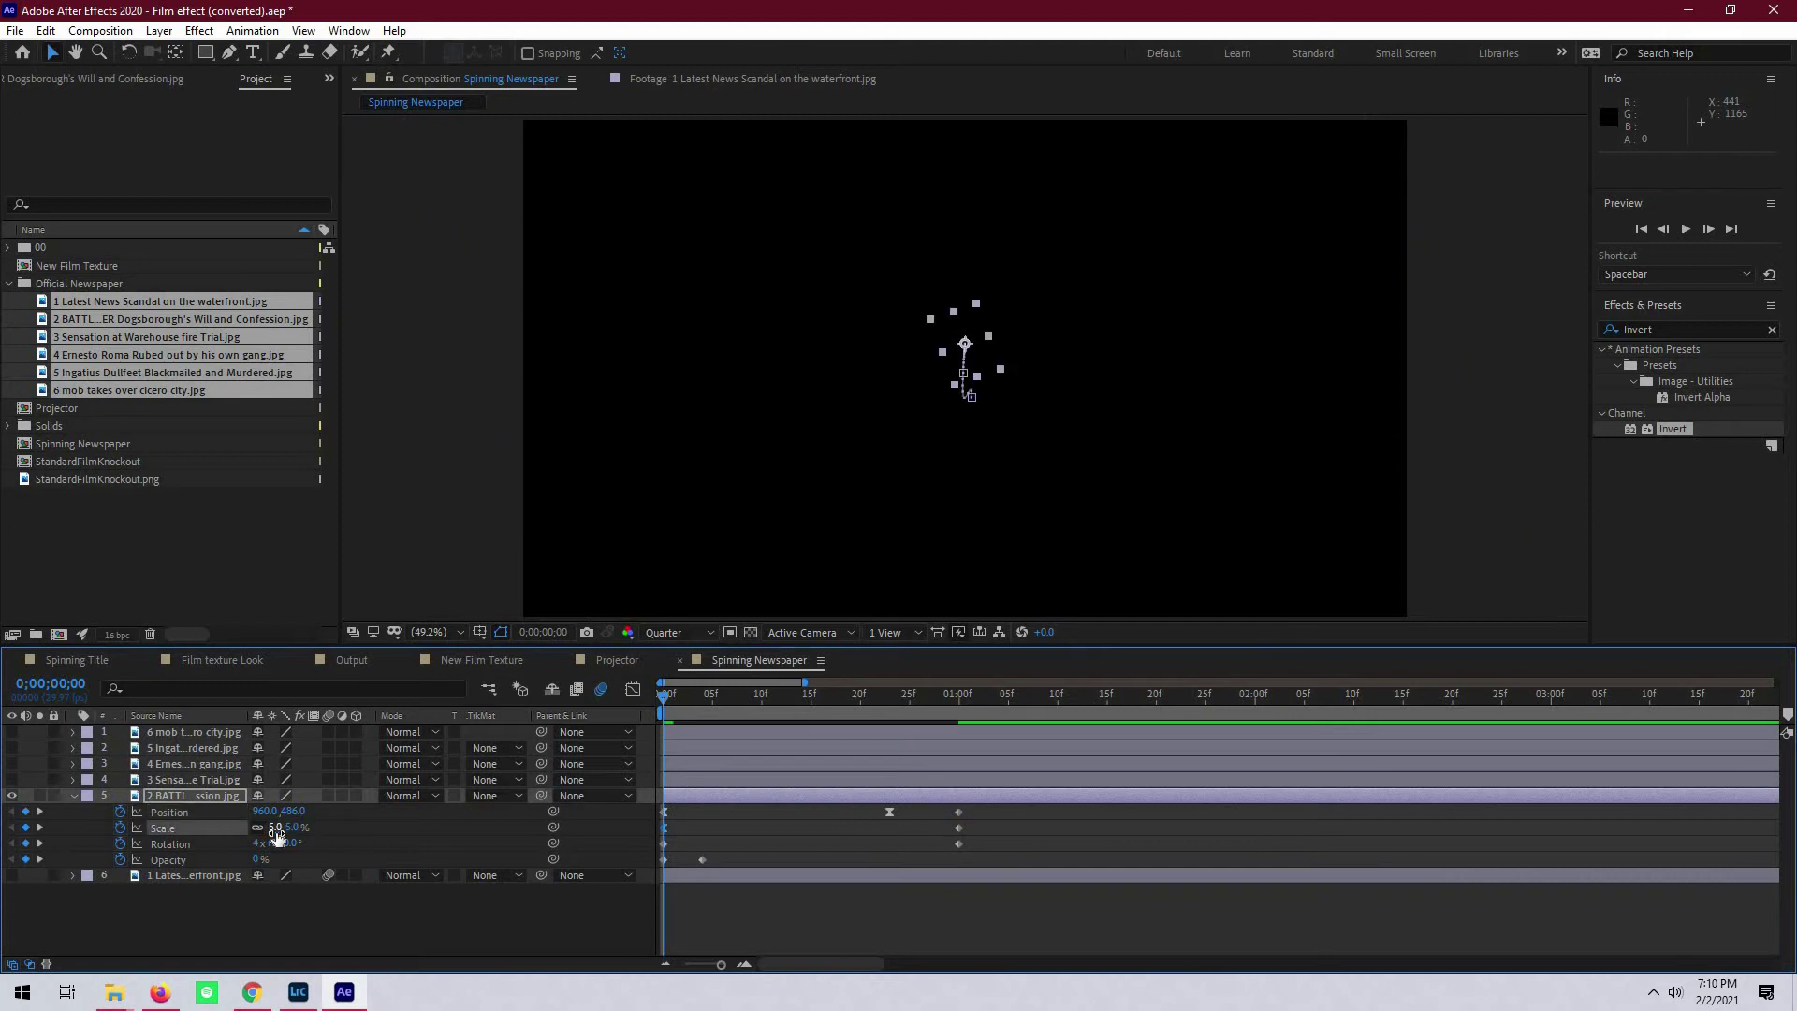
key("space")
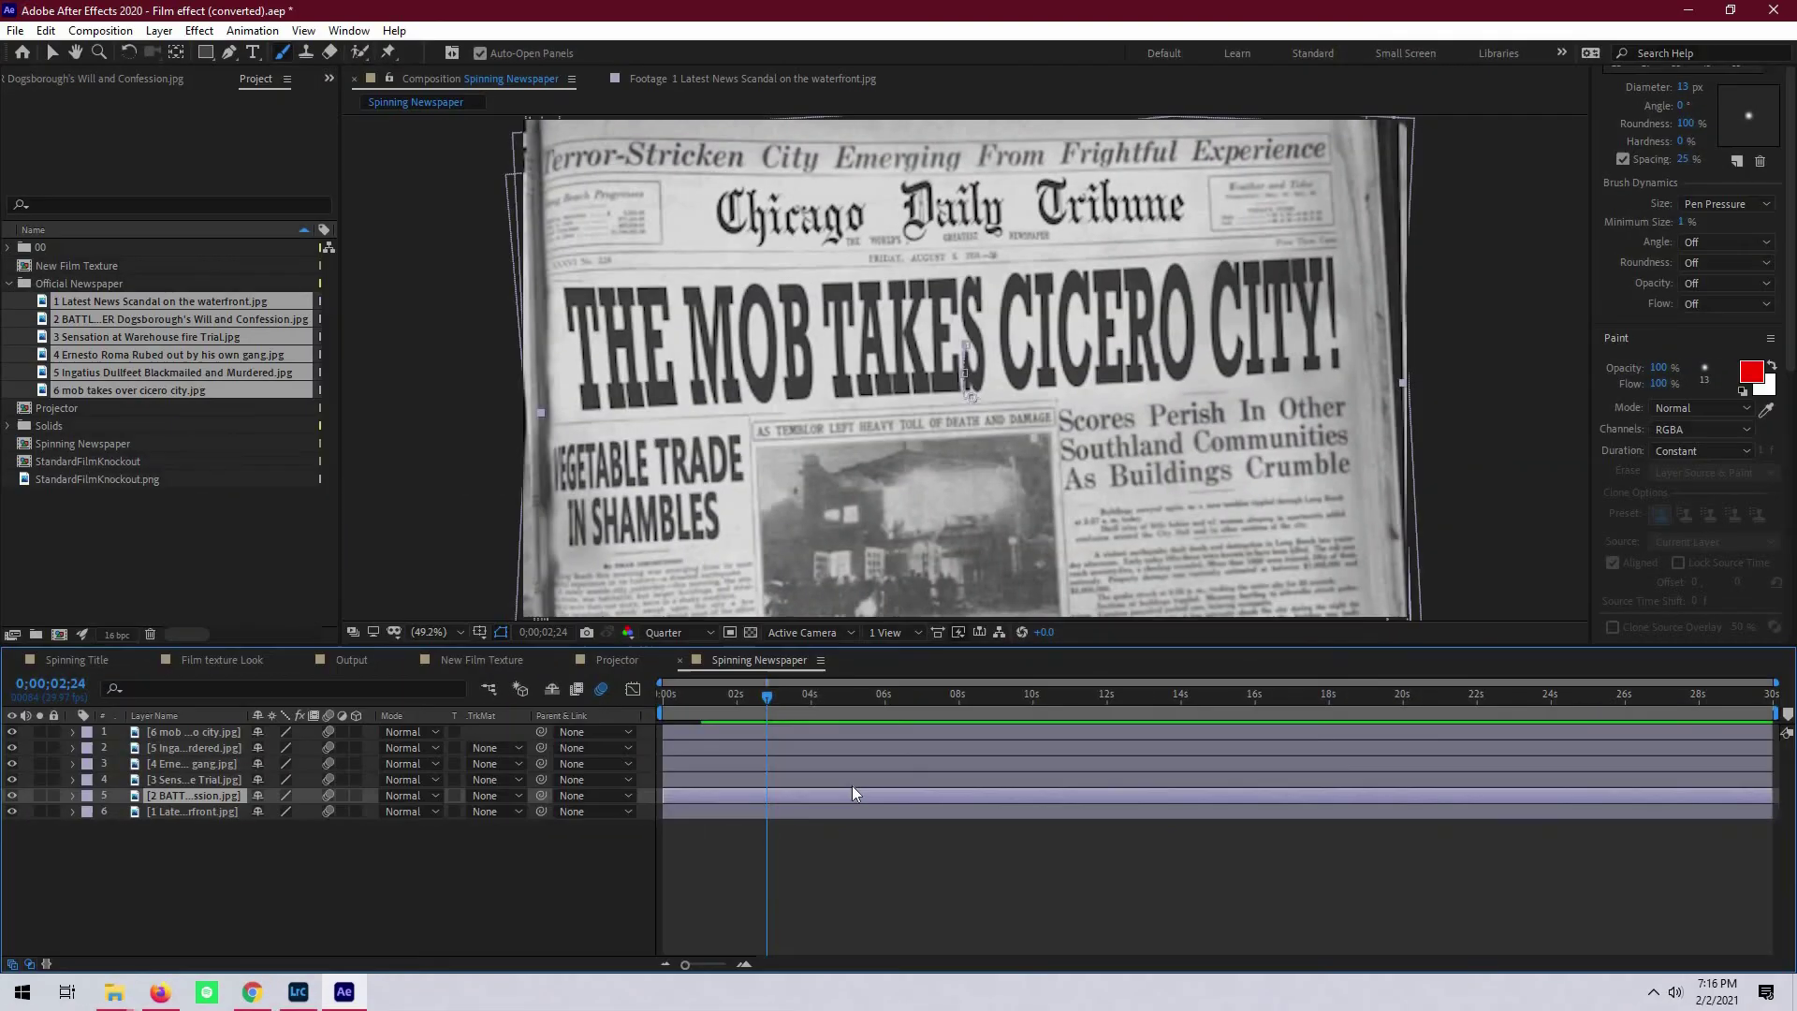
- Stagger newspaper layers 2 to 6 to start at about 4, 8, 12, 16 and 20 seconds, and preview the sequence
left_click_drag(840, 783, 861, 784)
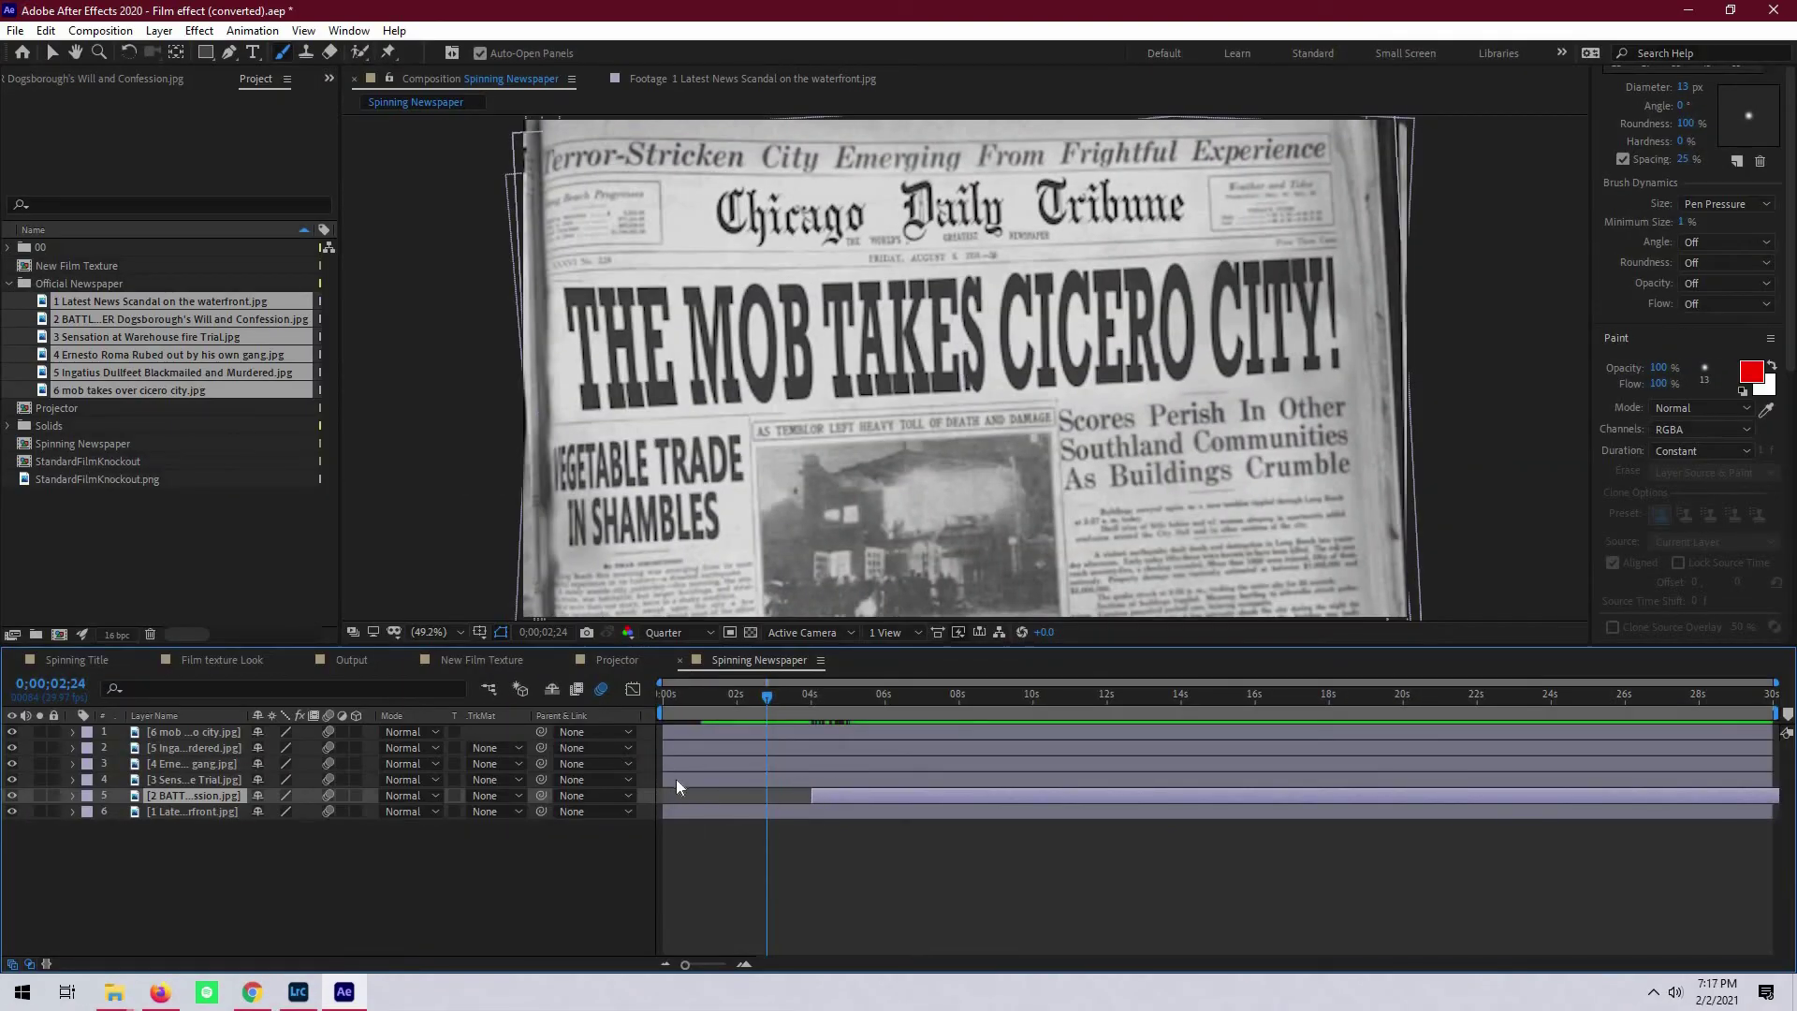
left_click_drag(681, 779, 975, 748)
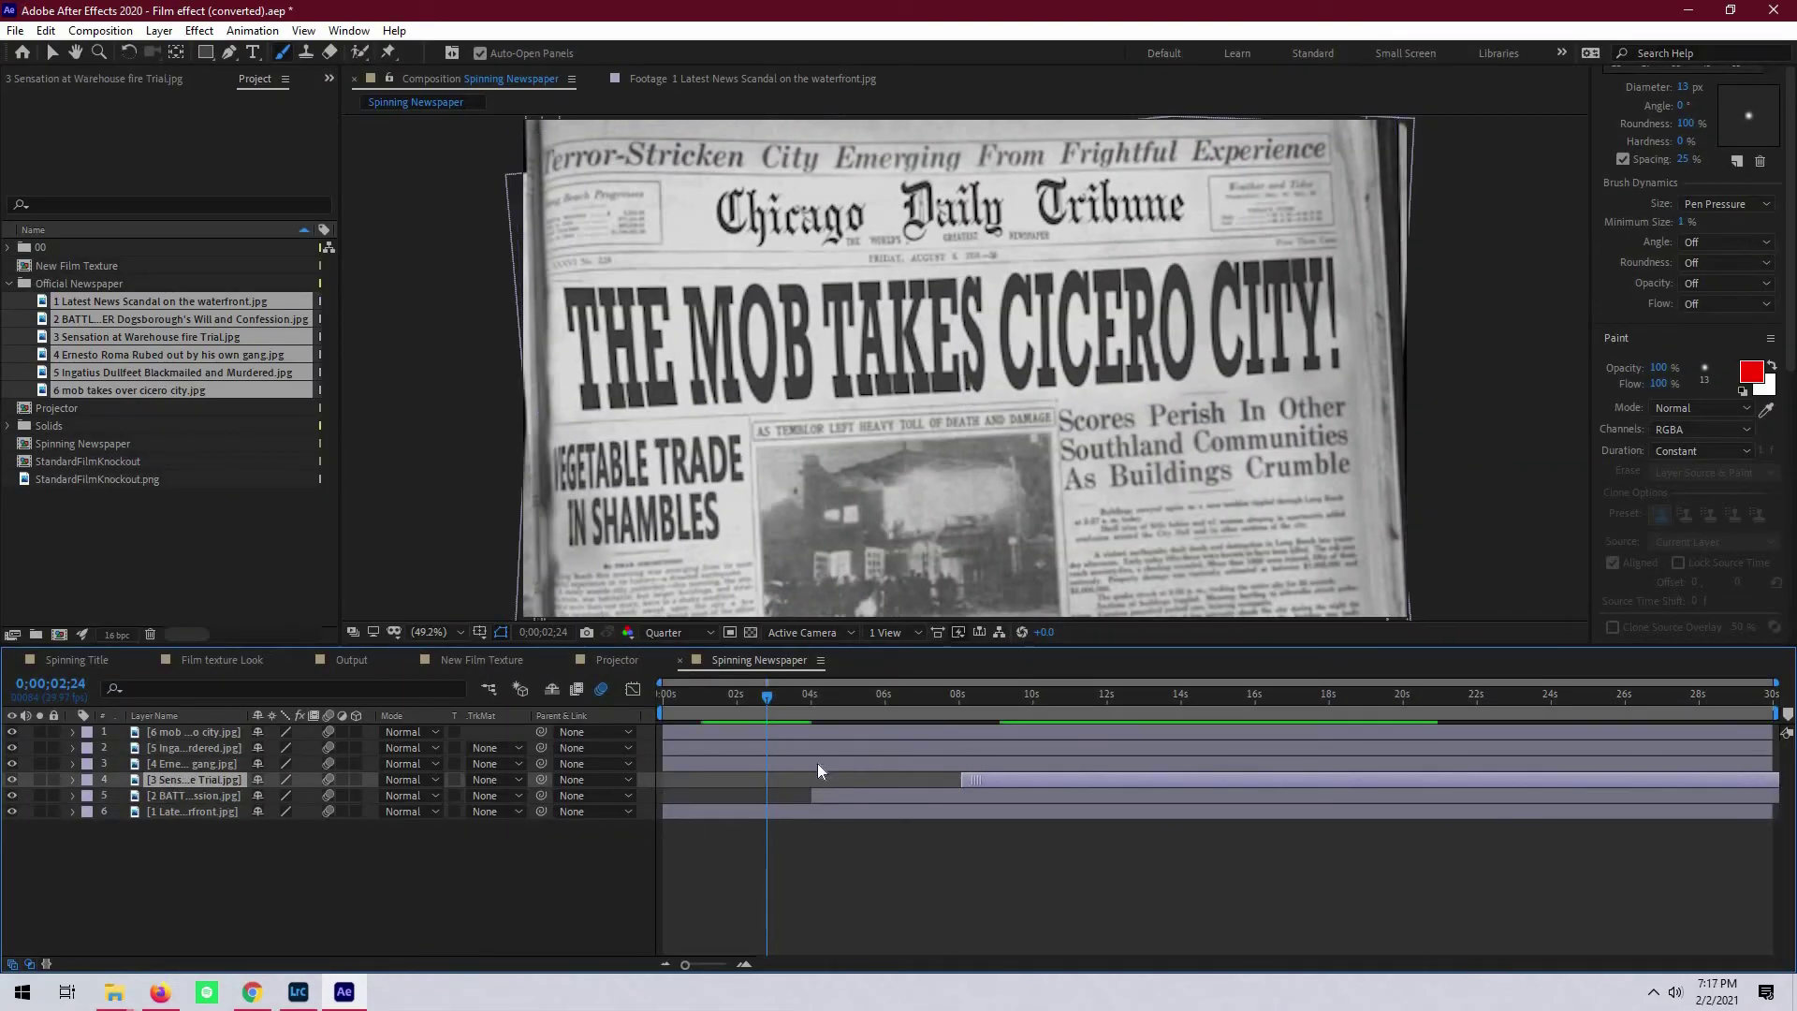
left_click_drag(682, 763, 1125, 732)
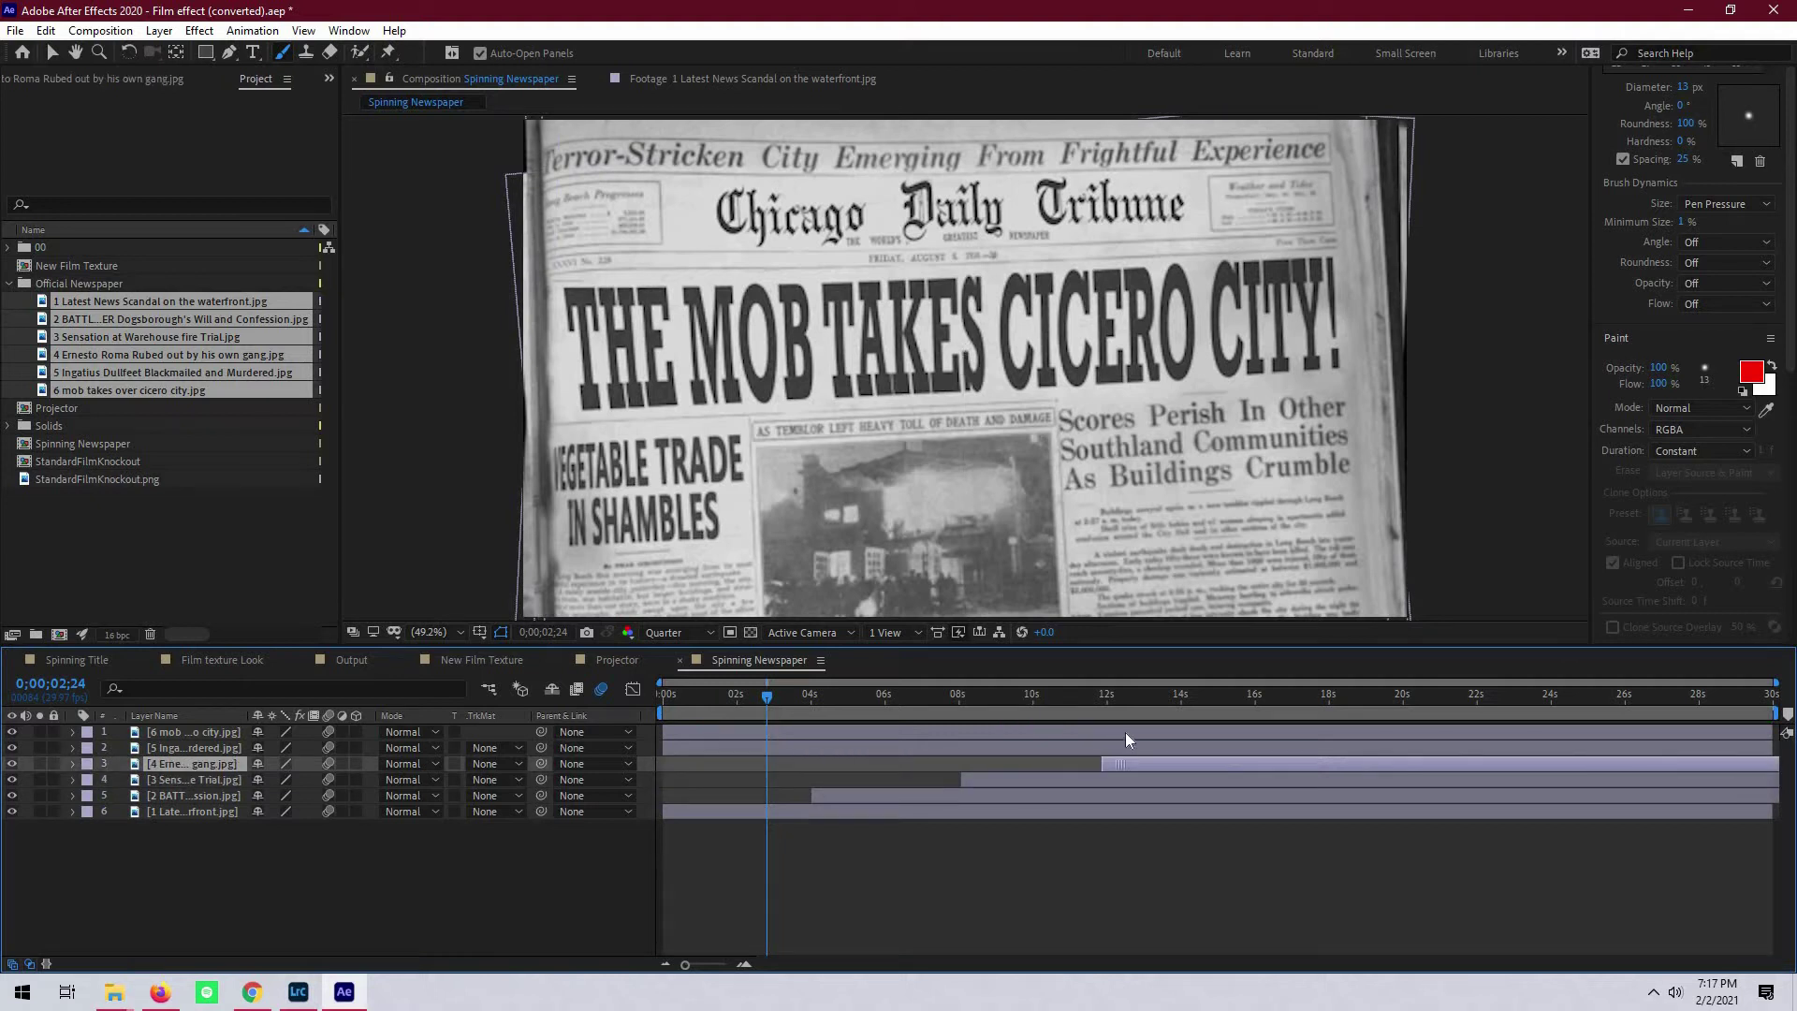
left_click_drag(689, 745, 1284, 672)
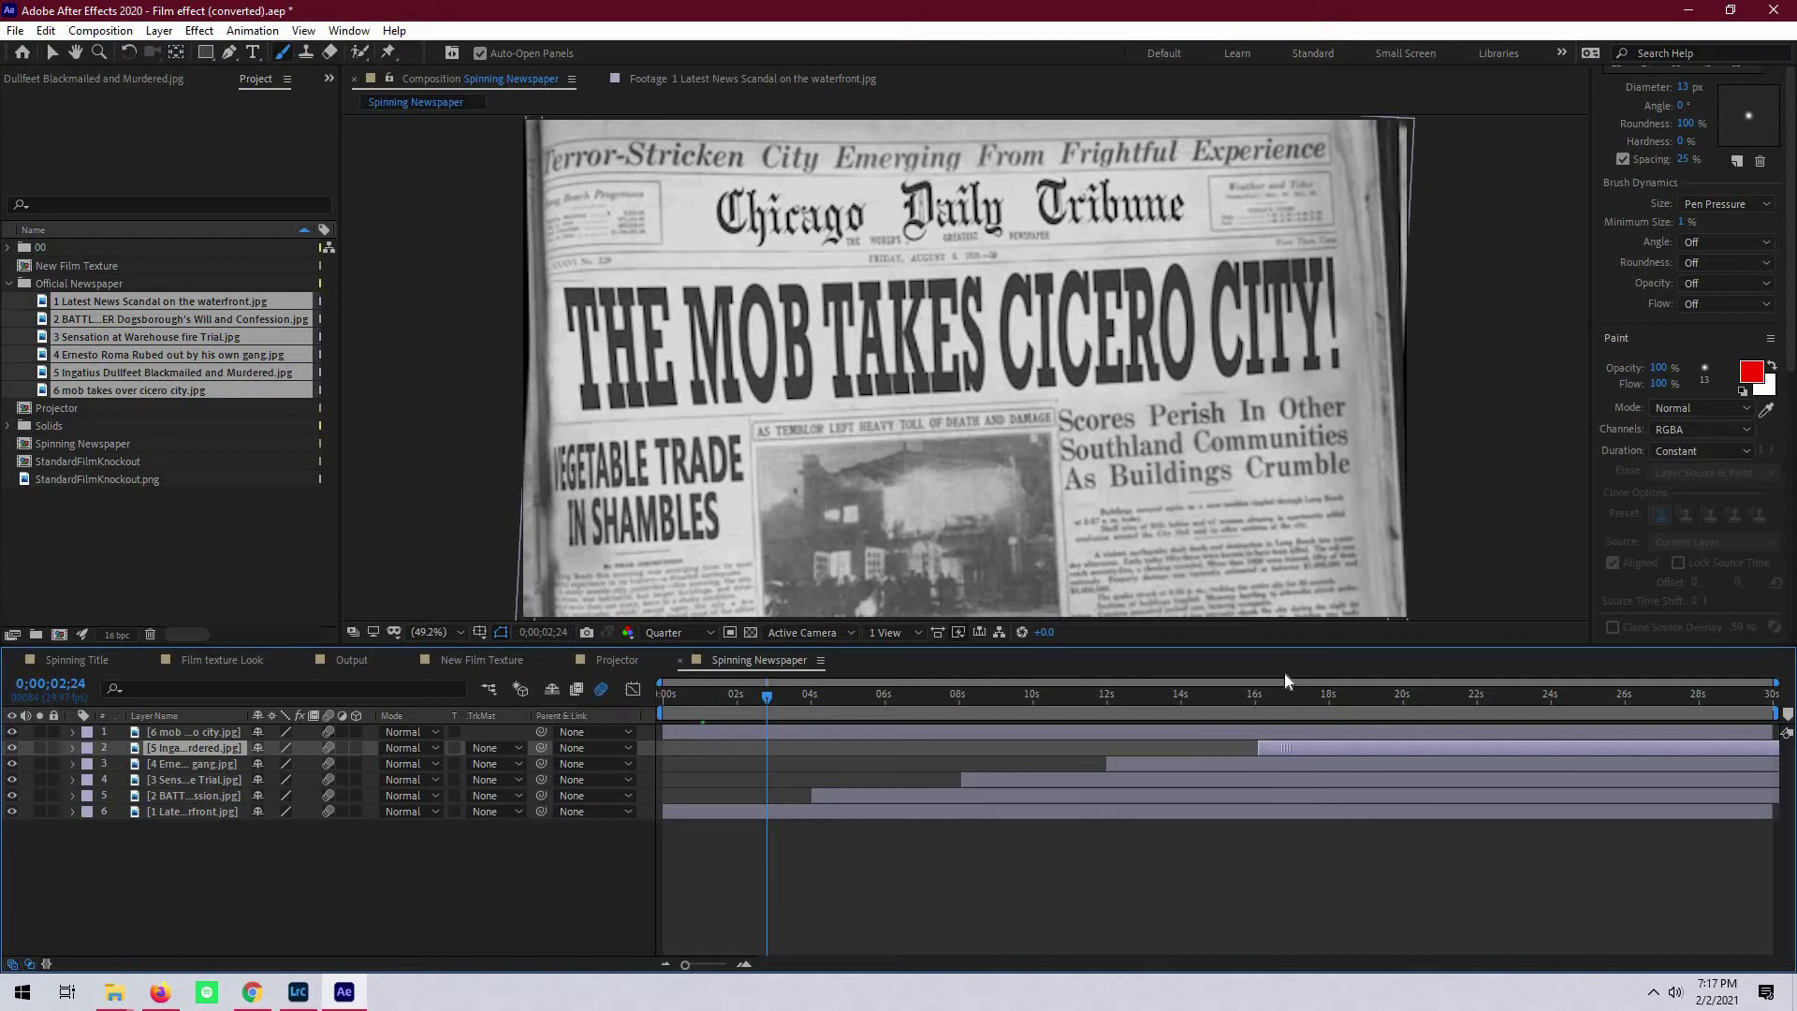
left_click_drag(683, 728, 1424, 681)
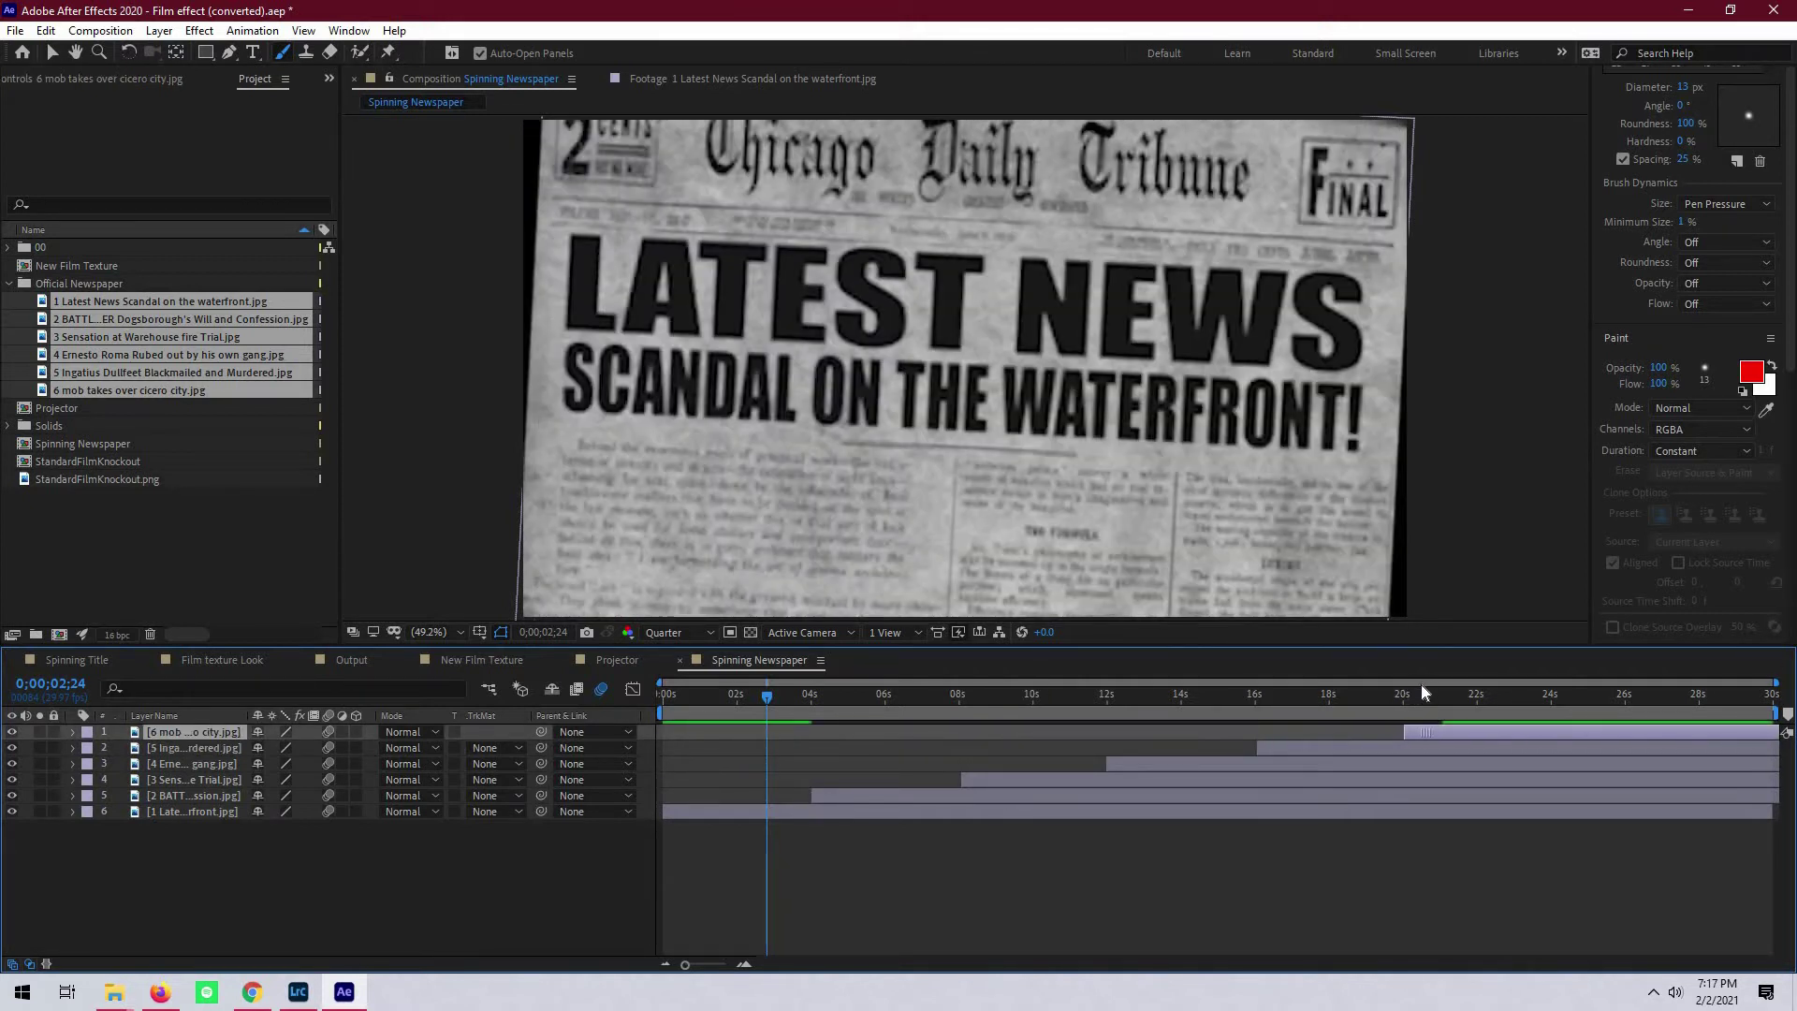
key("Home")
key("space")
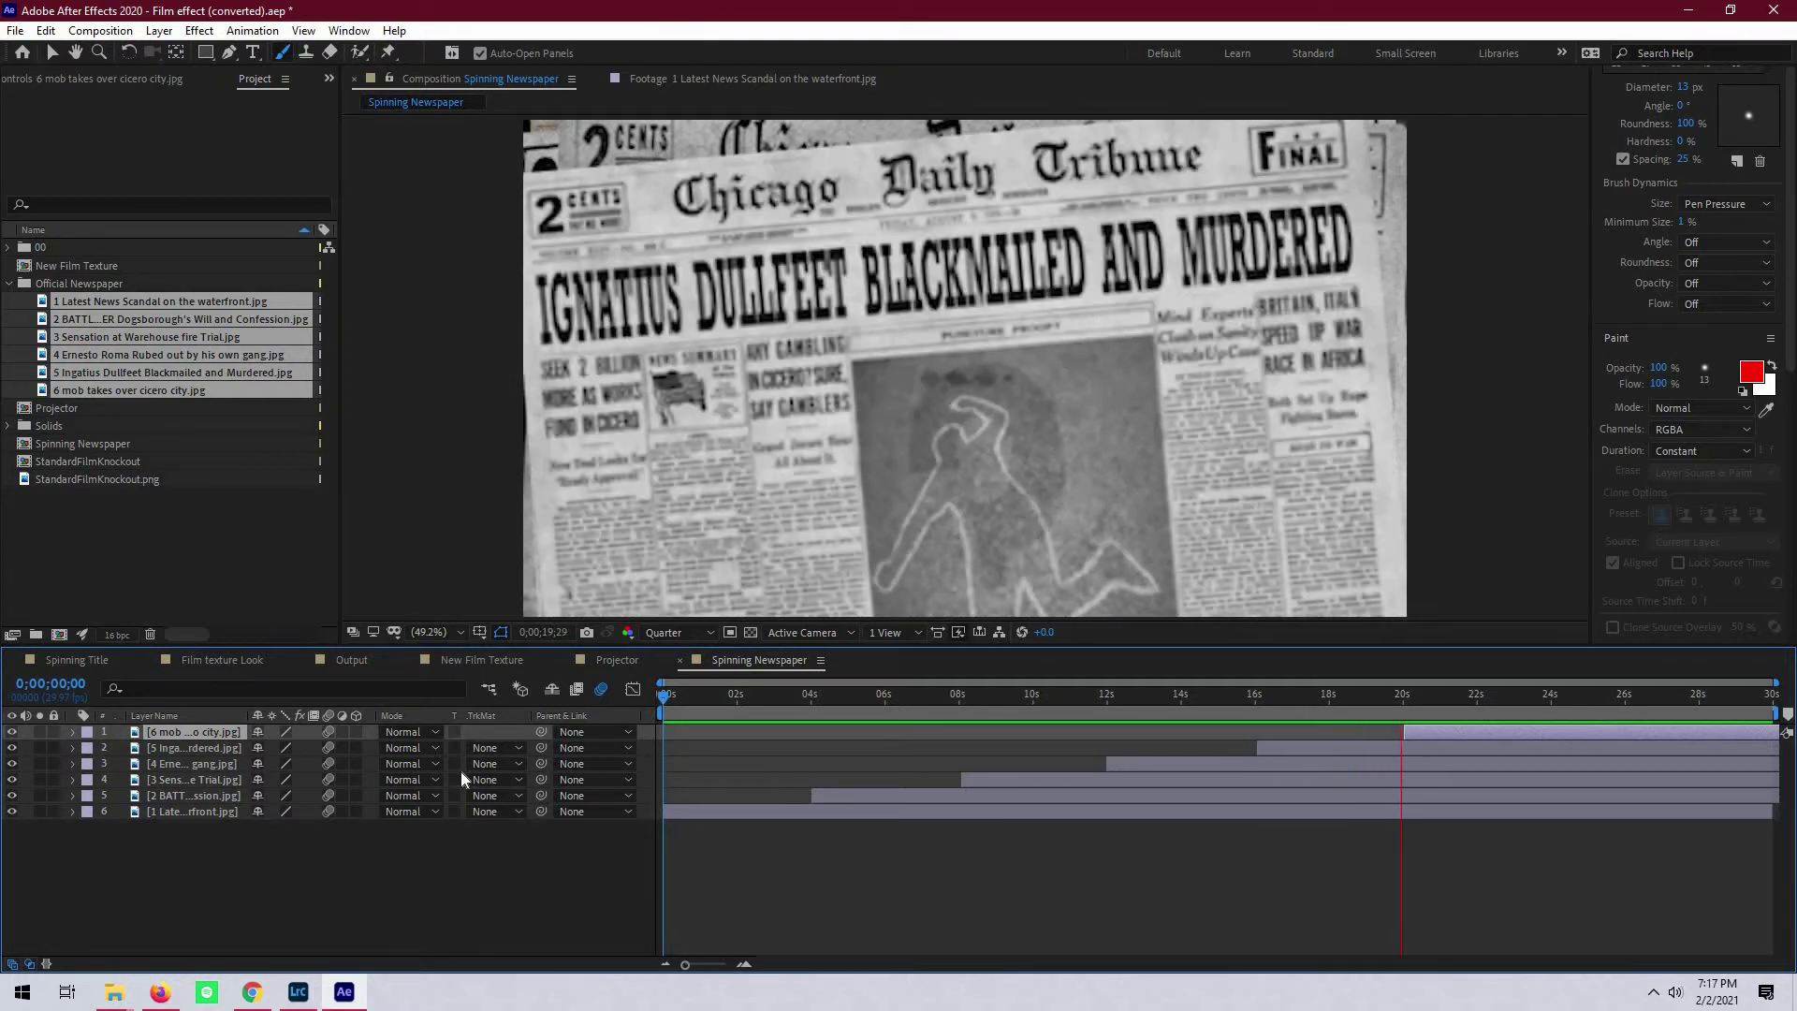
key("space")
key("ctrl+b")
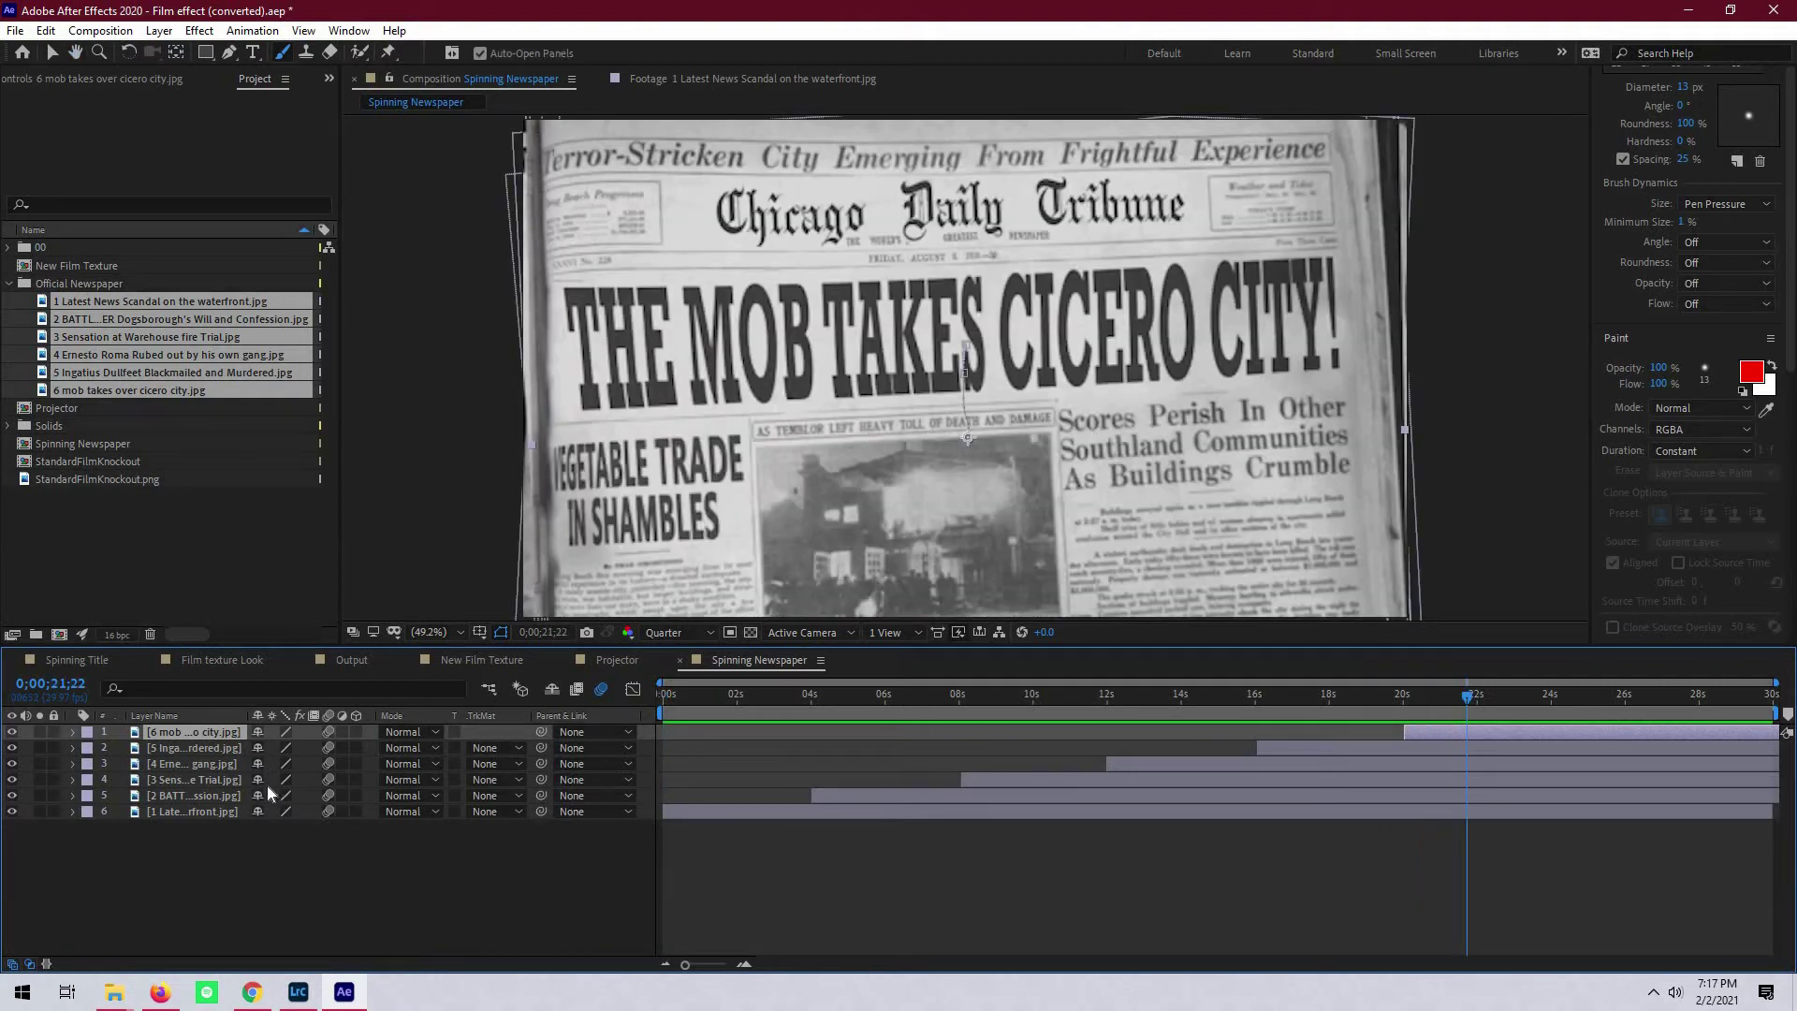
- Create a composition named Film Look and add the Spinning Newspaper composition to it
right_click(116, 575)
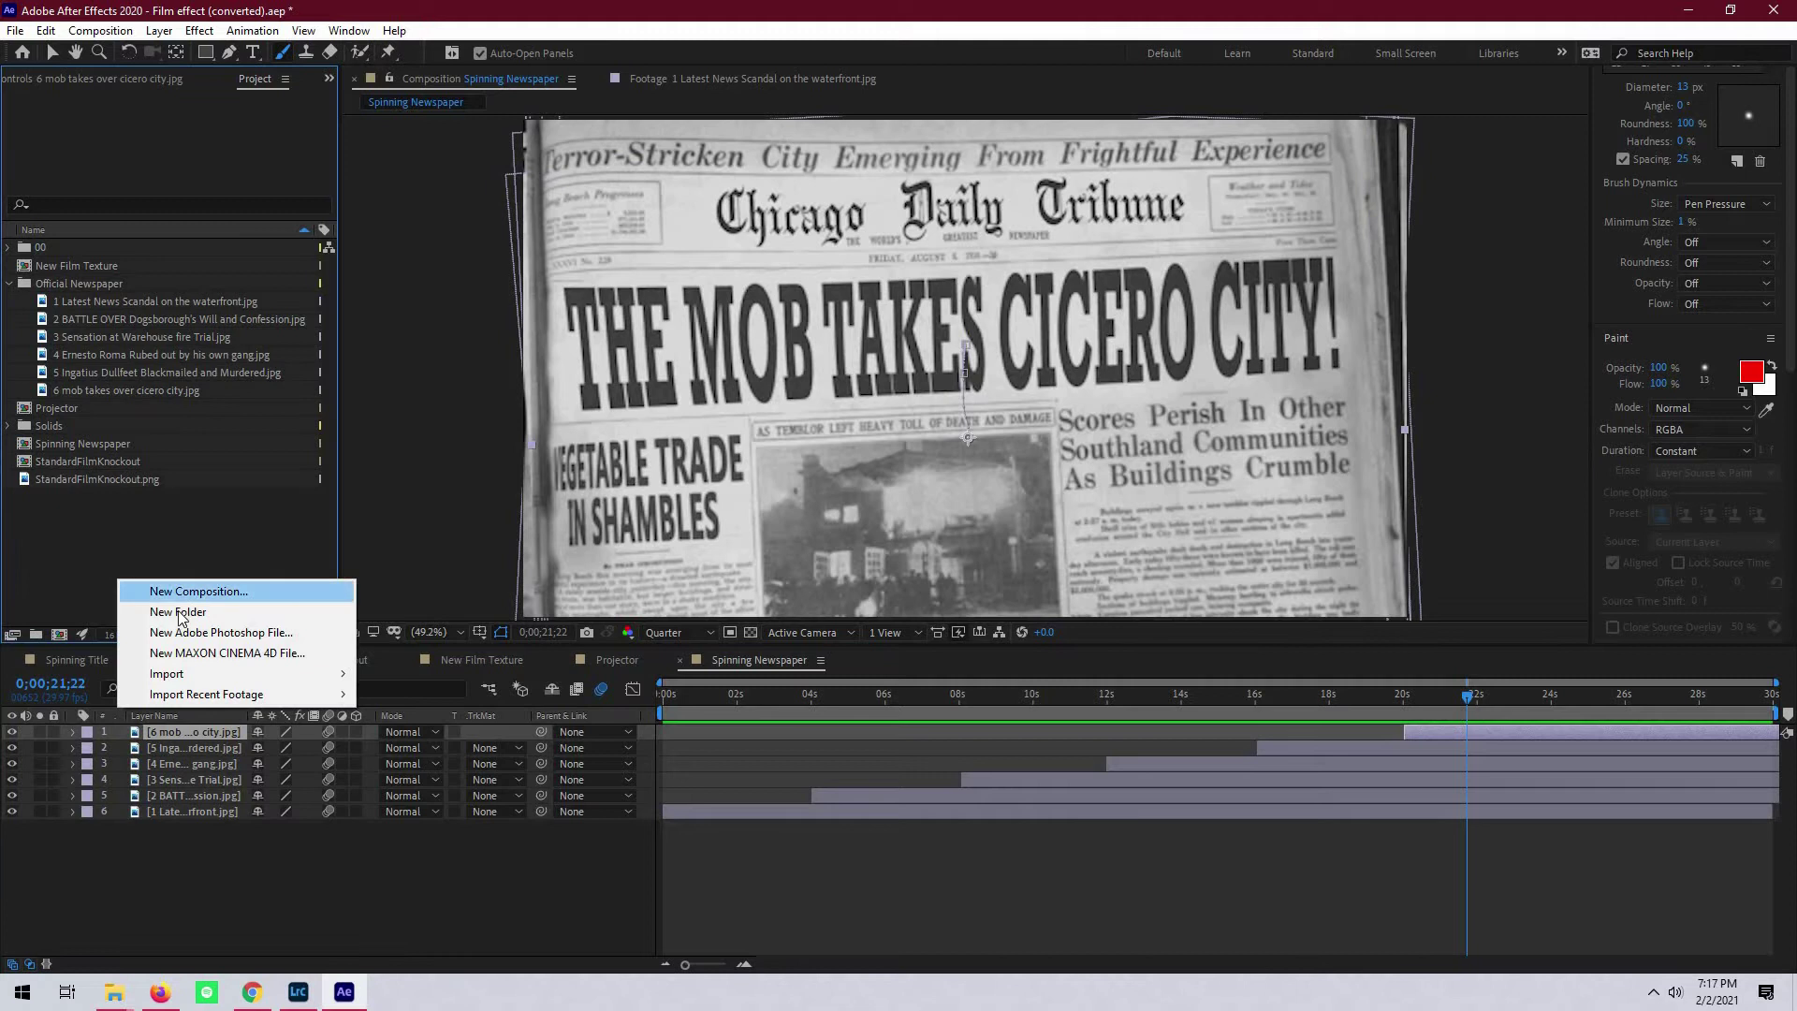
left_click(195, 592)
type("Film Look")
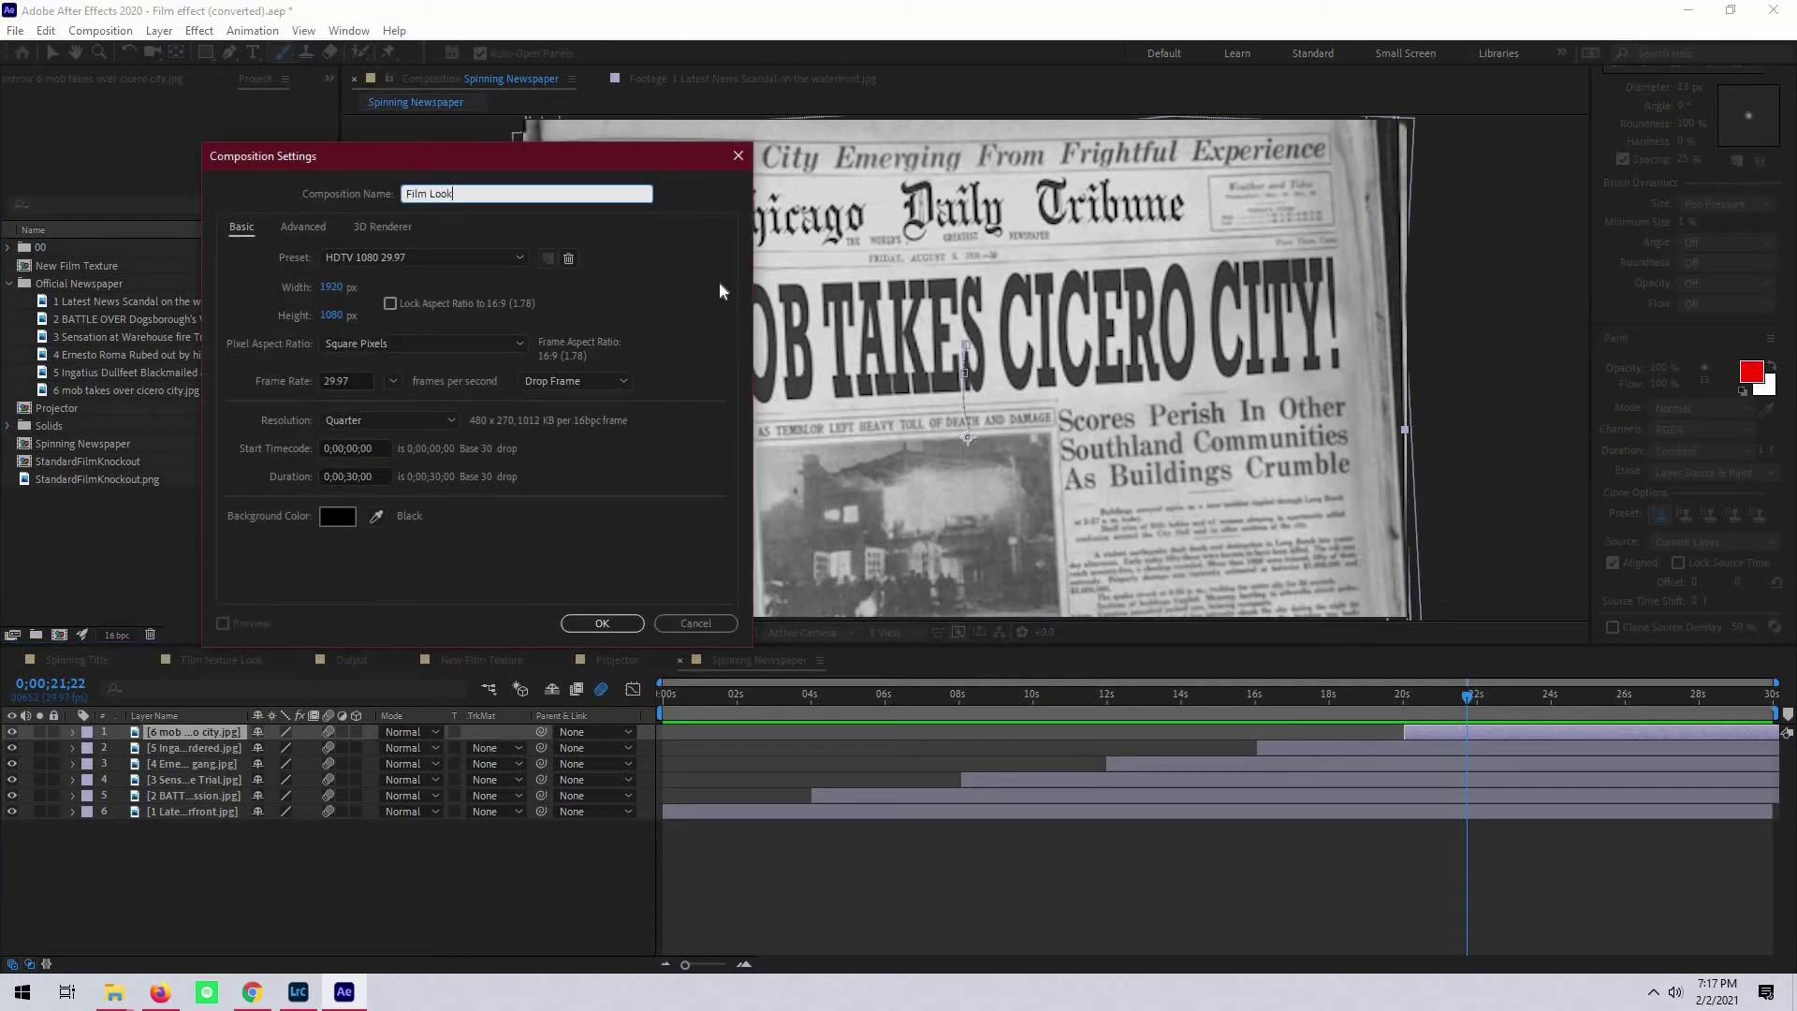
left_click(603, 623)
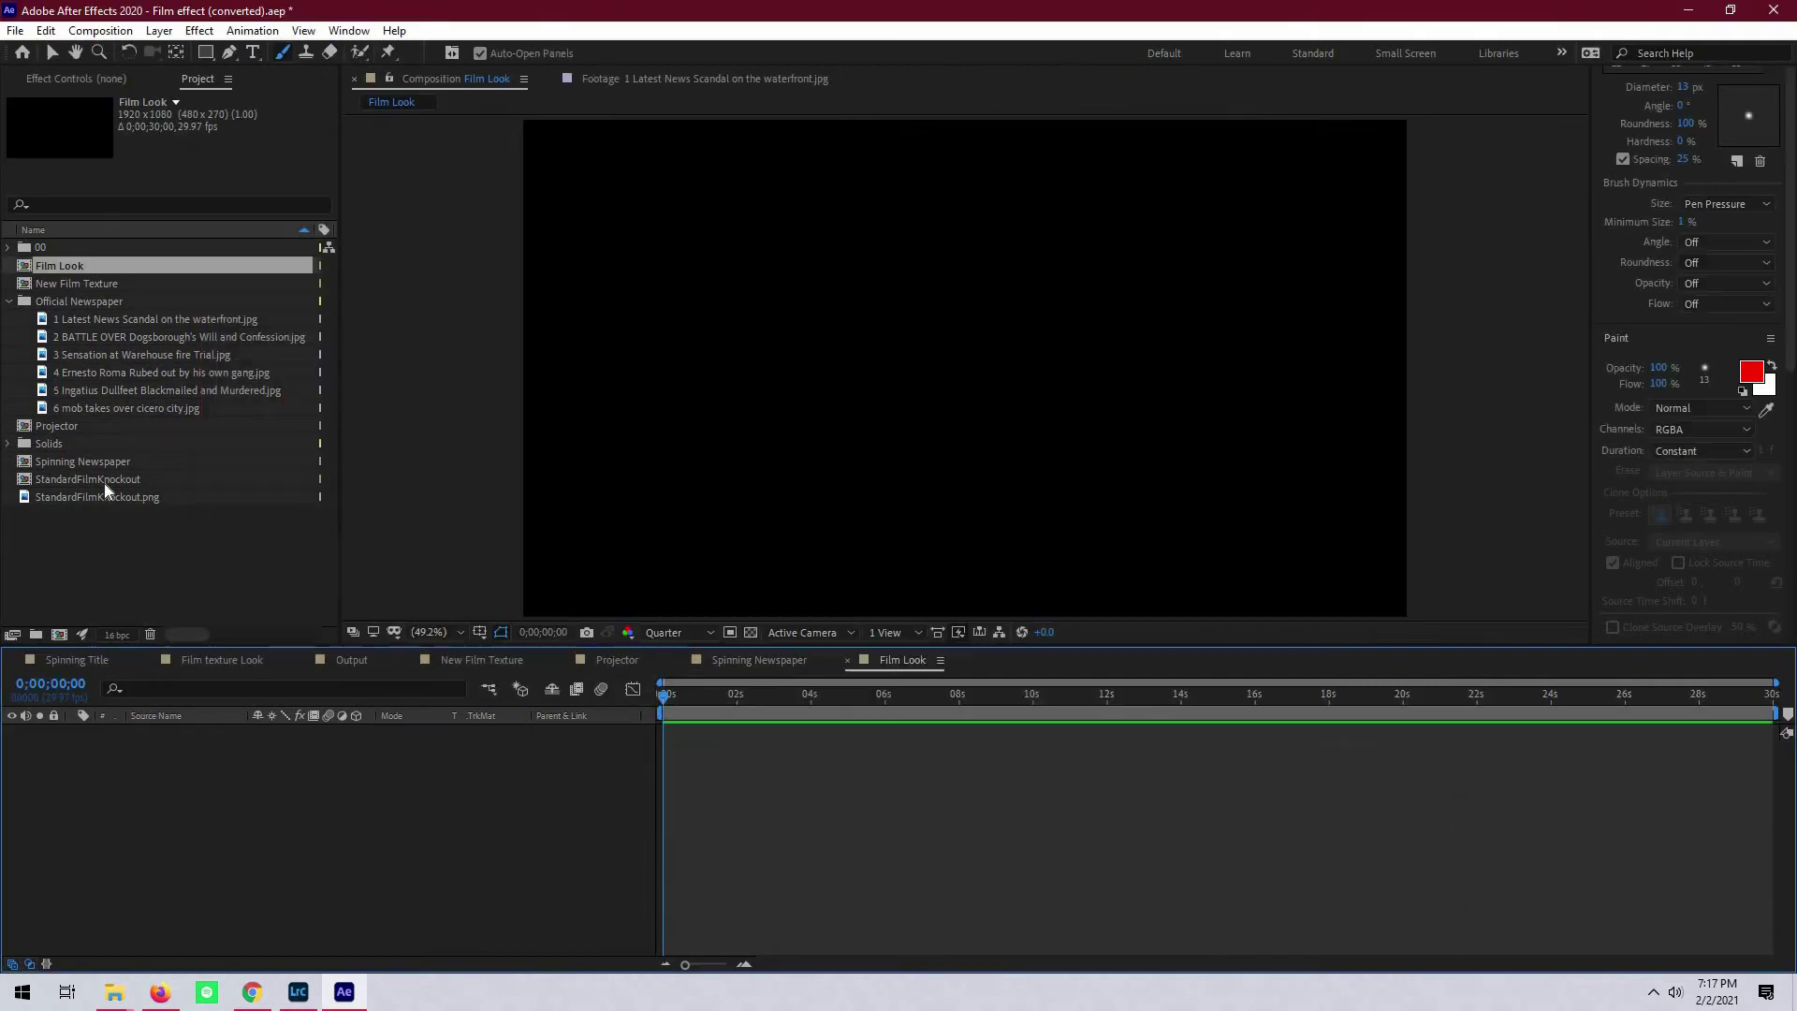
left_click_drag(52, 462, 393, 801)
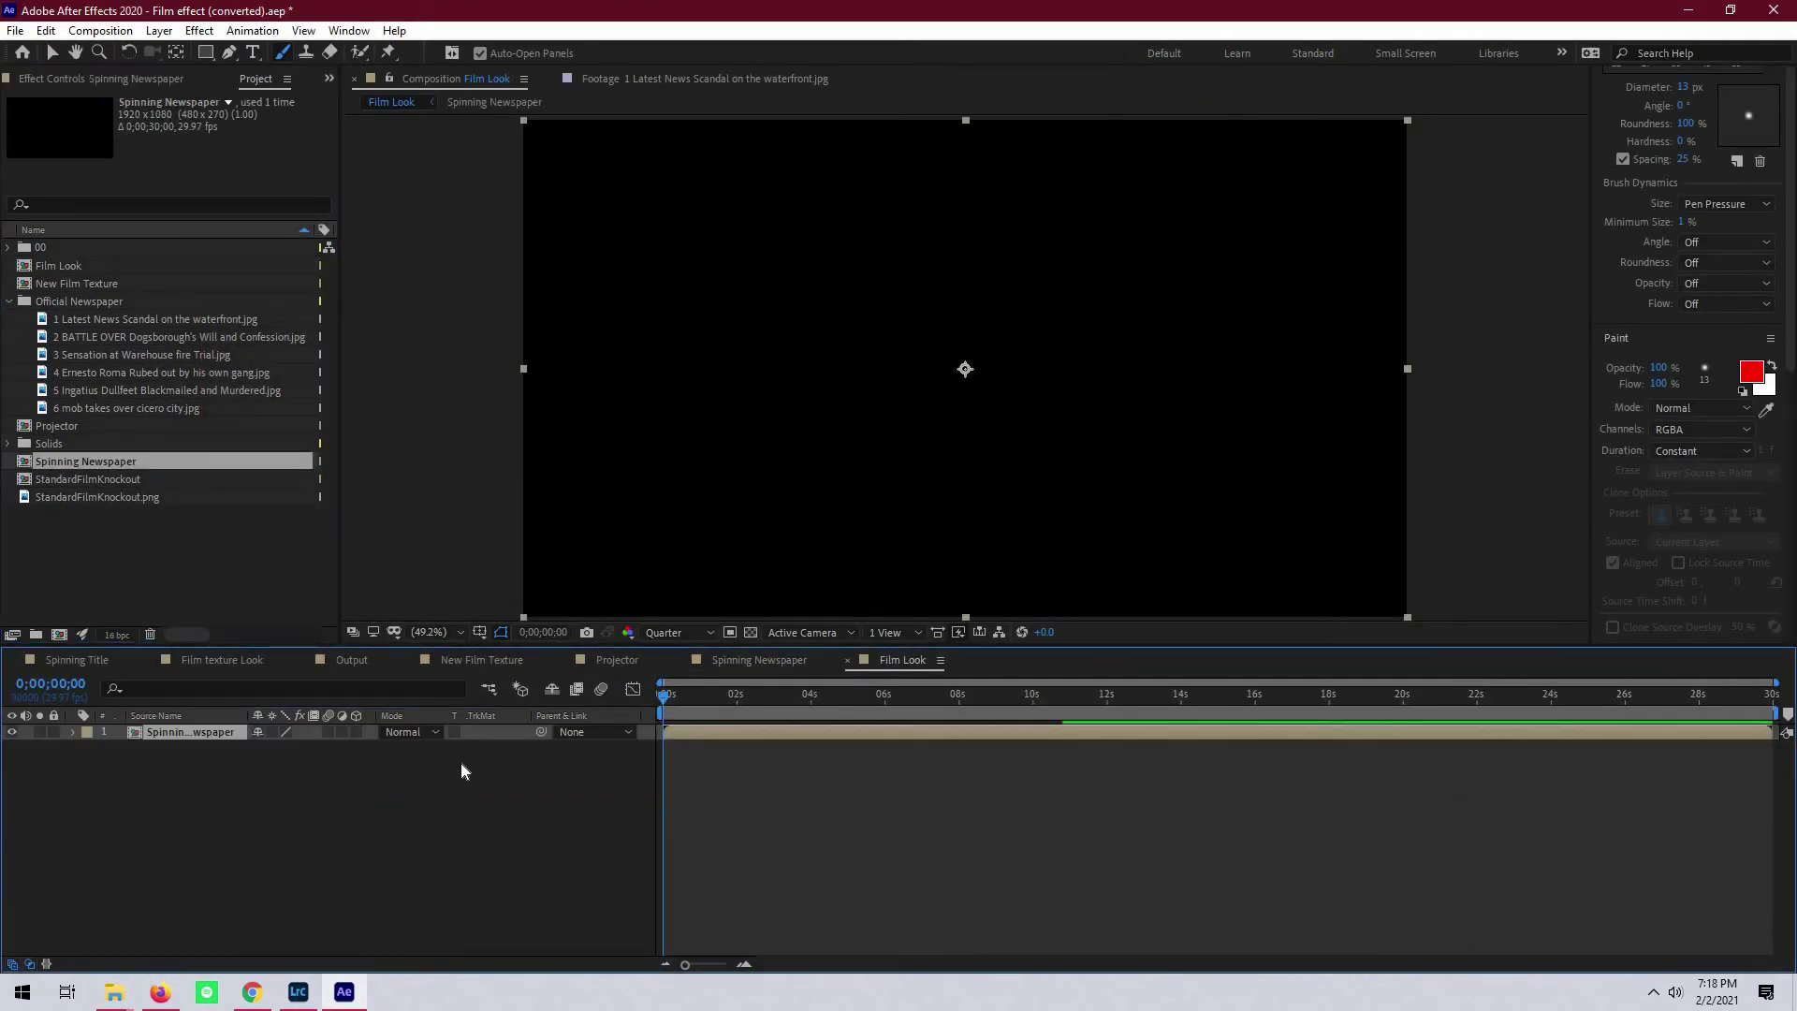
key("space")
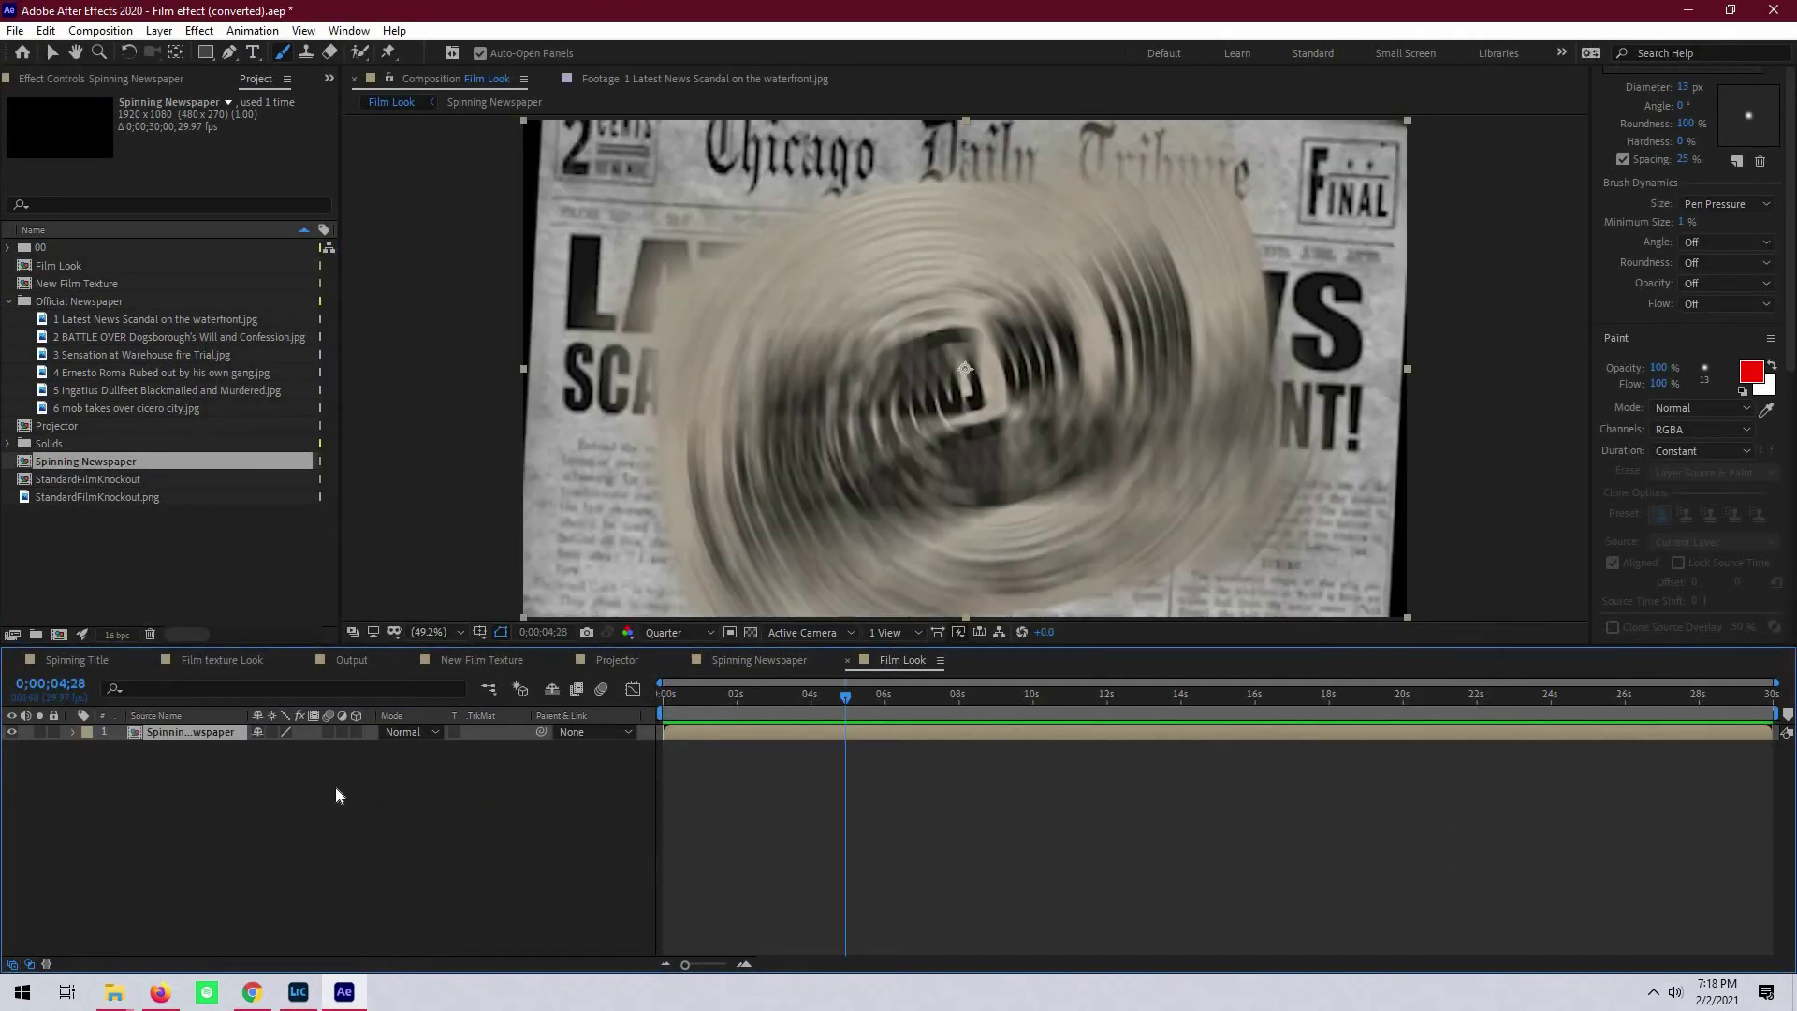
- Add a black 1920 × 1080 solid named Black Spots above the Spinning Newspaper layer
right_click(304, 805)
mouse_move(424, 604)
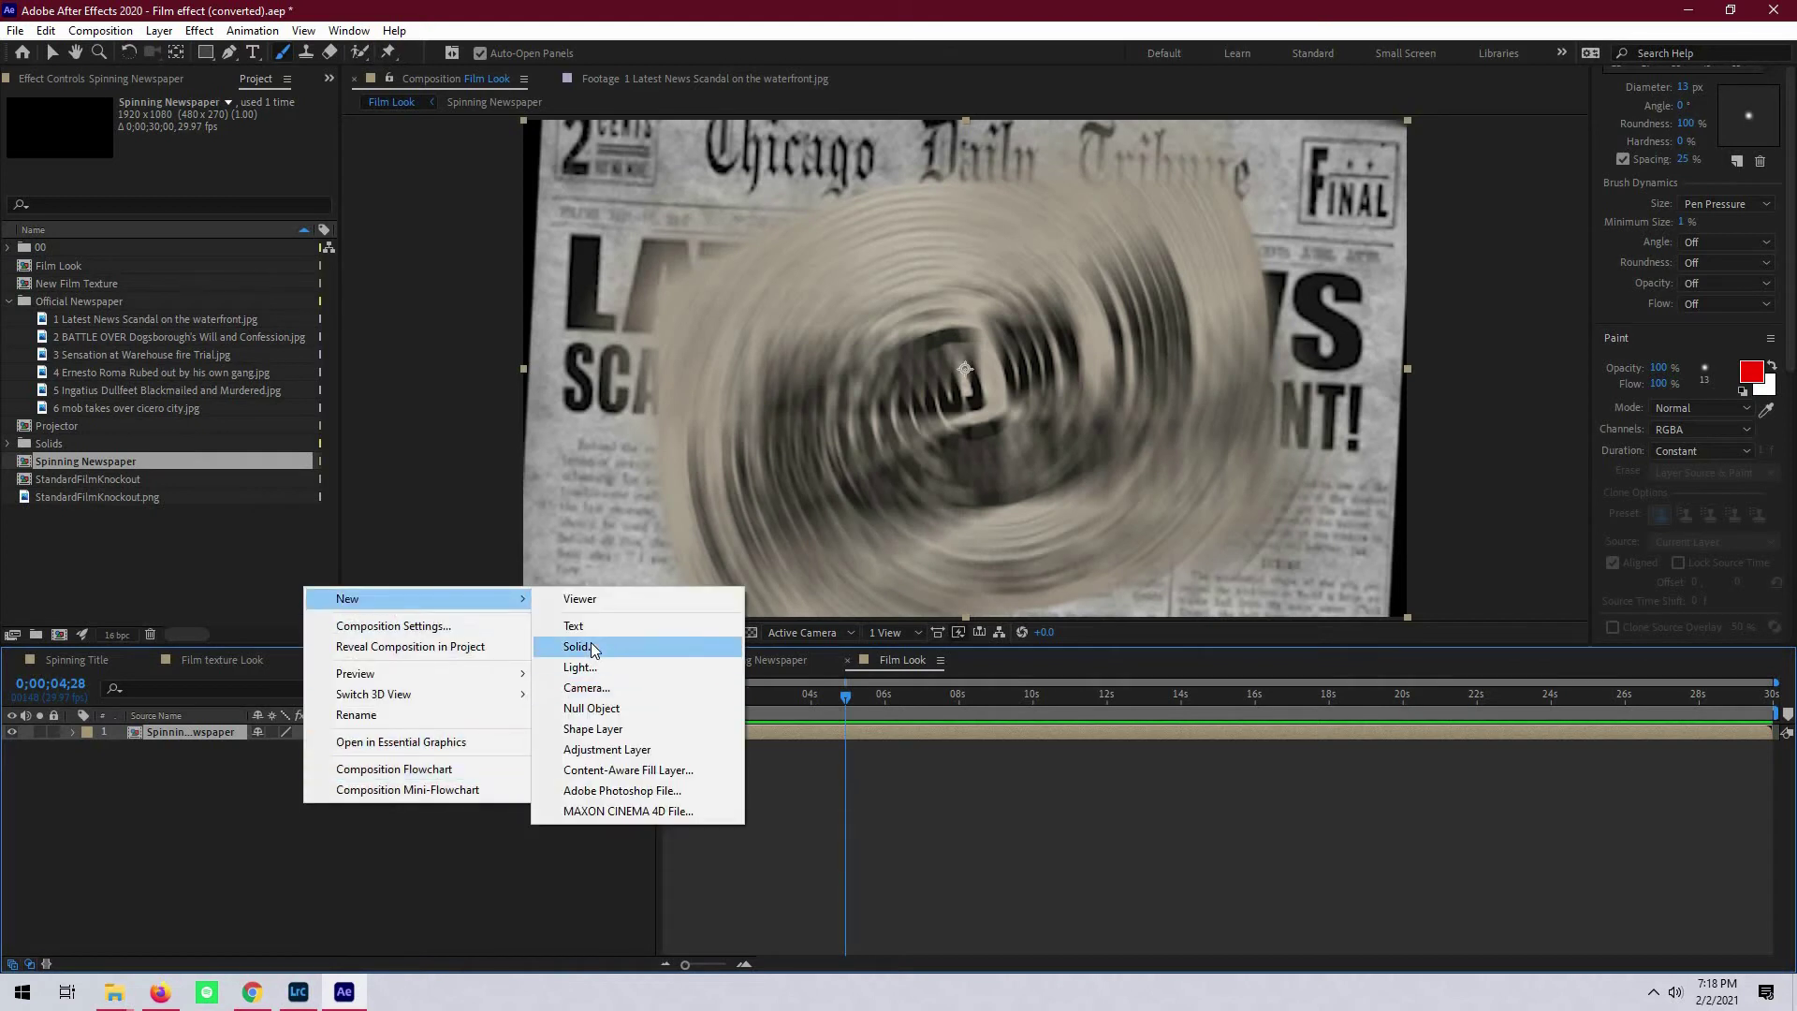
left_click(599, 646)
type("Black Spots")
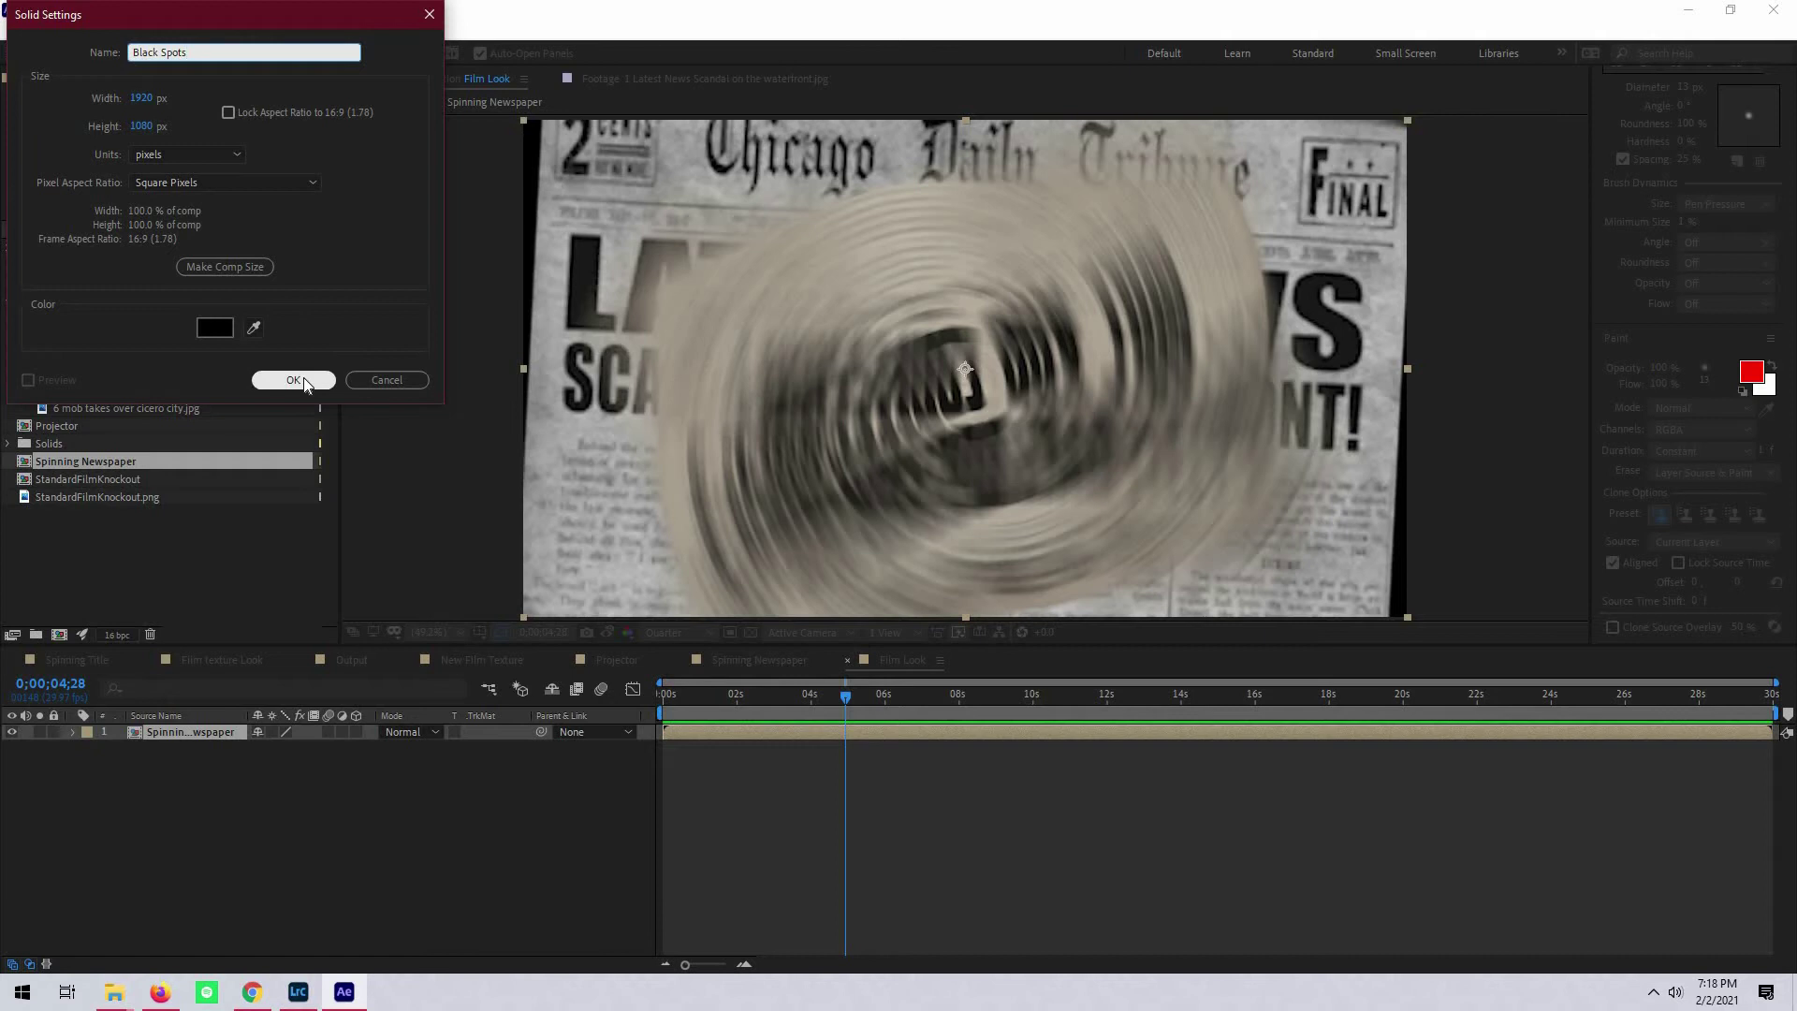
left_click(294, 380)
- Apply the Invert and Fractal Noise effects to Black Spots, with Fractal Noise placed above Invert
scroll(1636, 223, "up", 10)
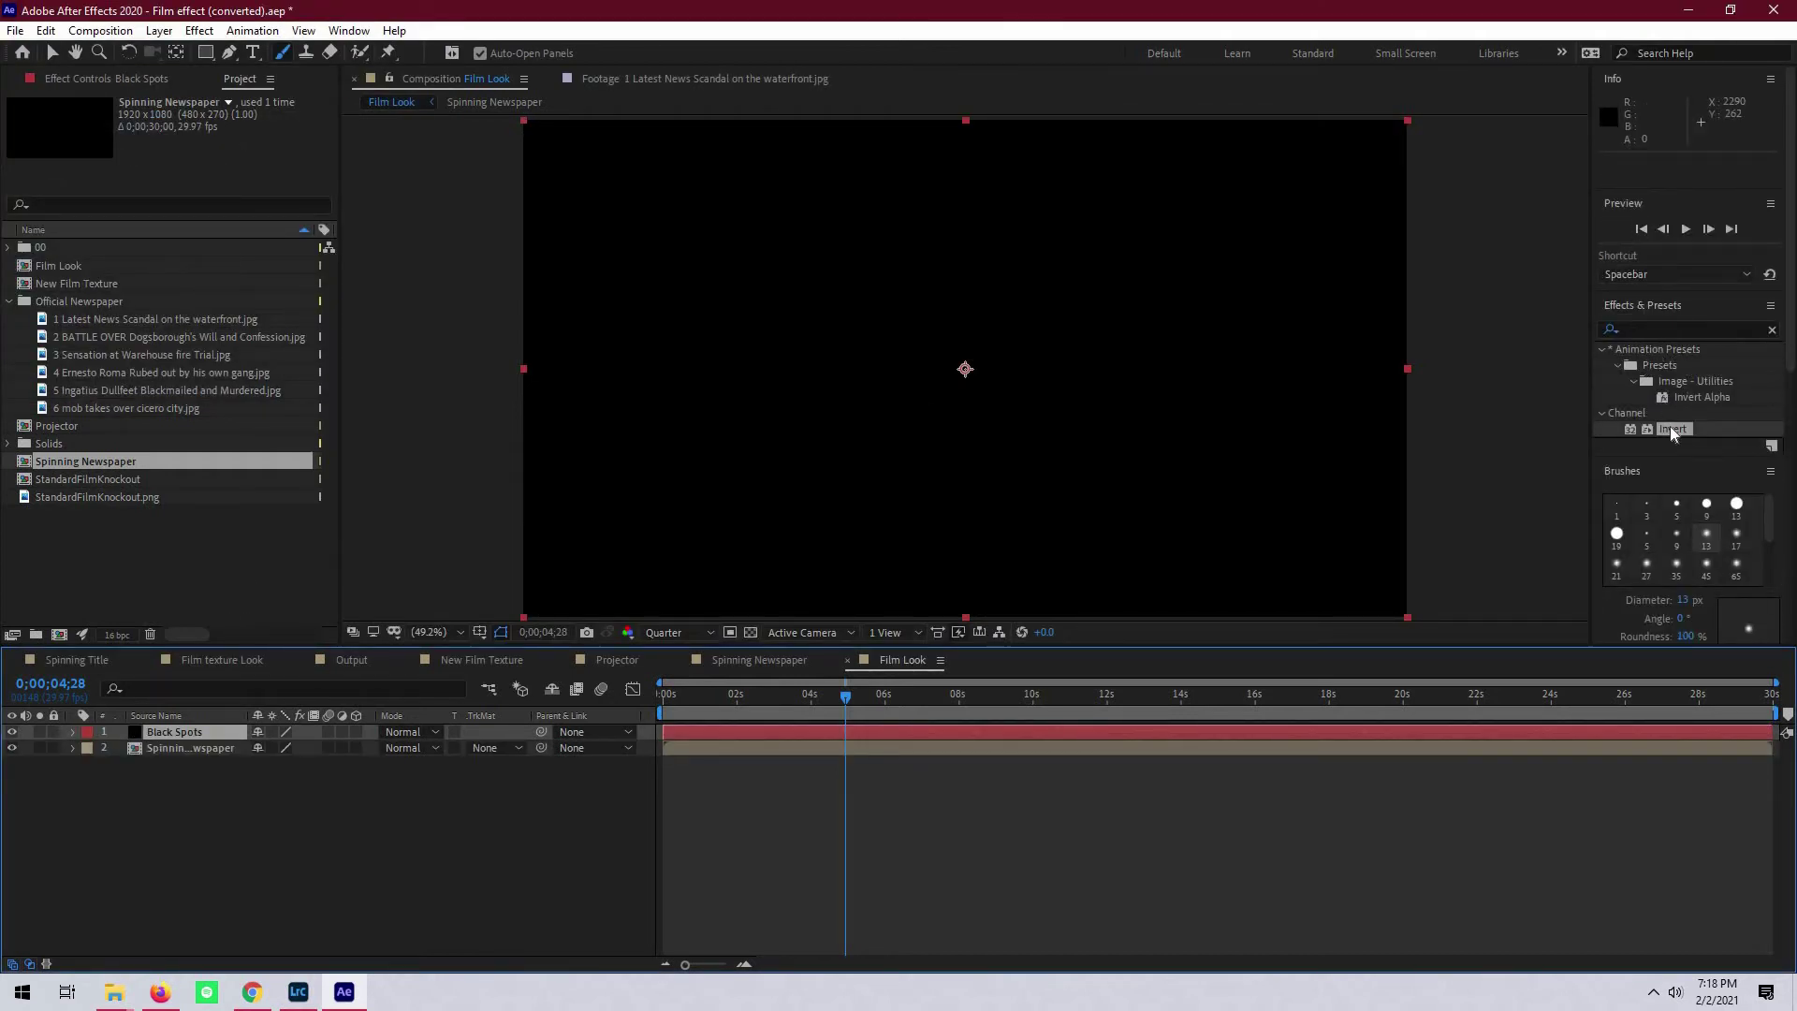
left_click_drag(1670, 432, 189, 733)
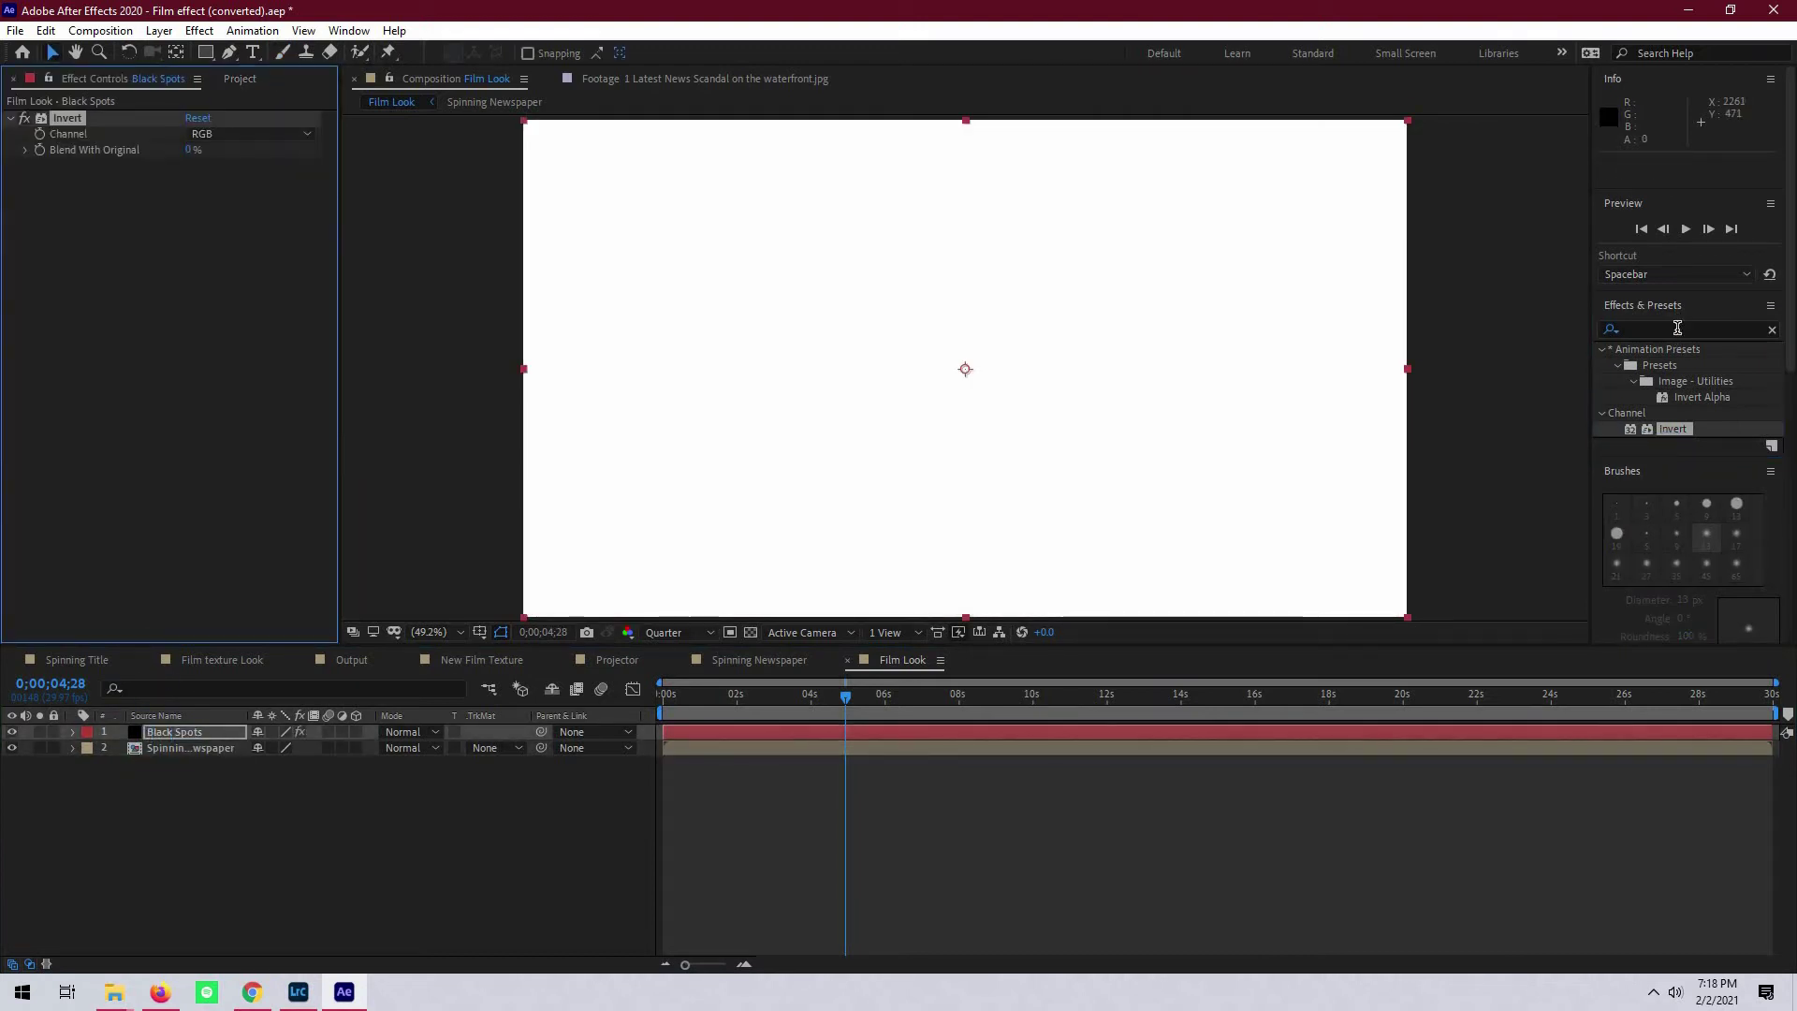
left_click(1675, 328)
type("Fracta")
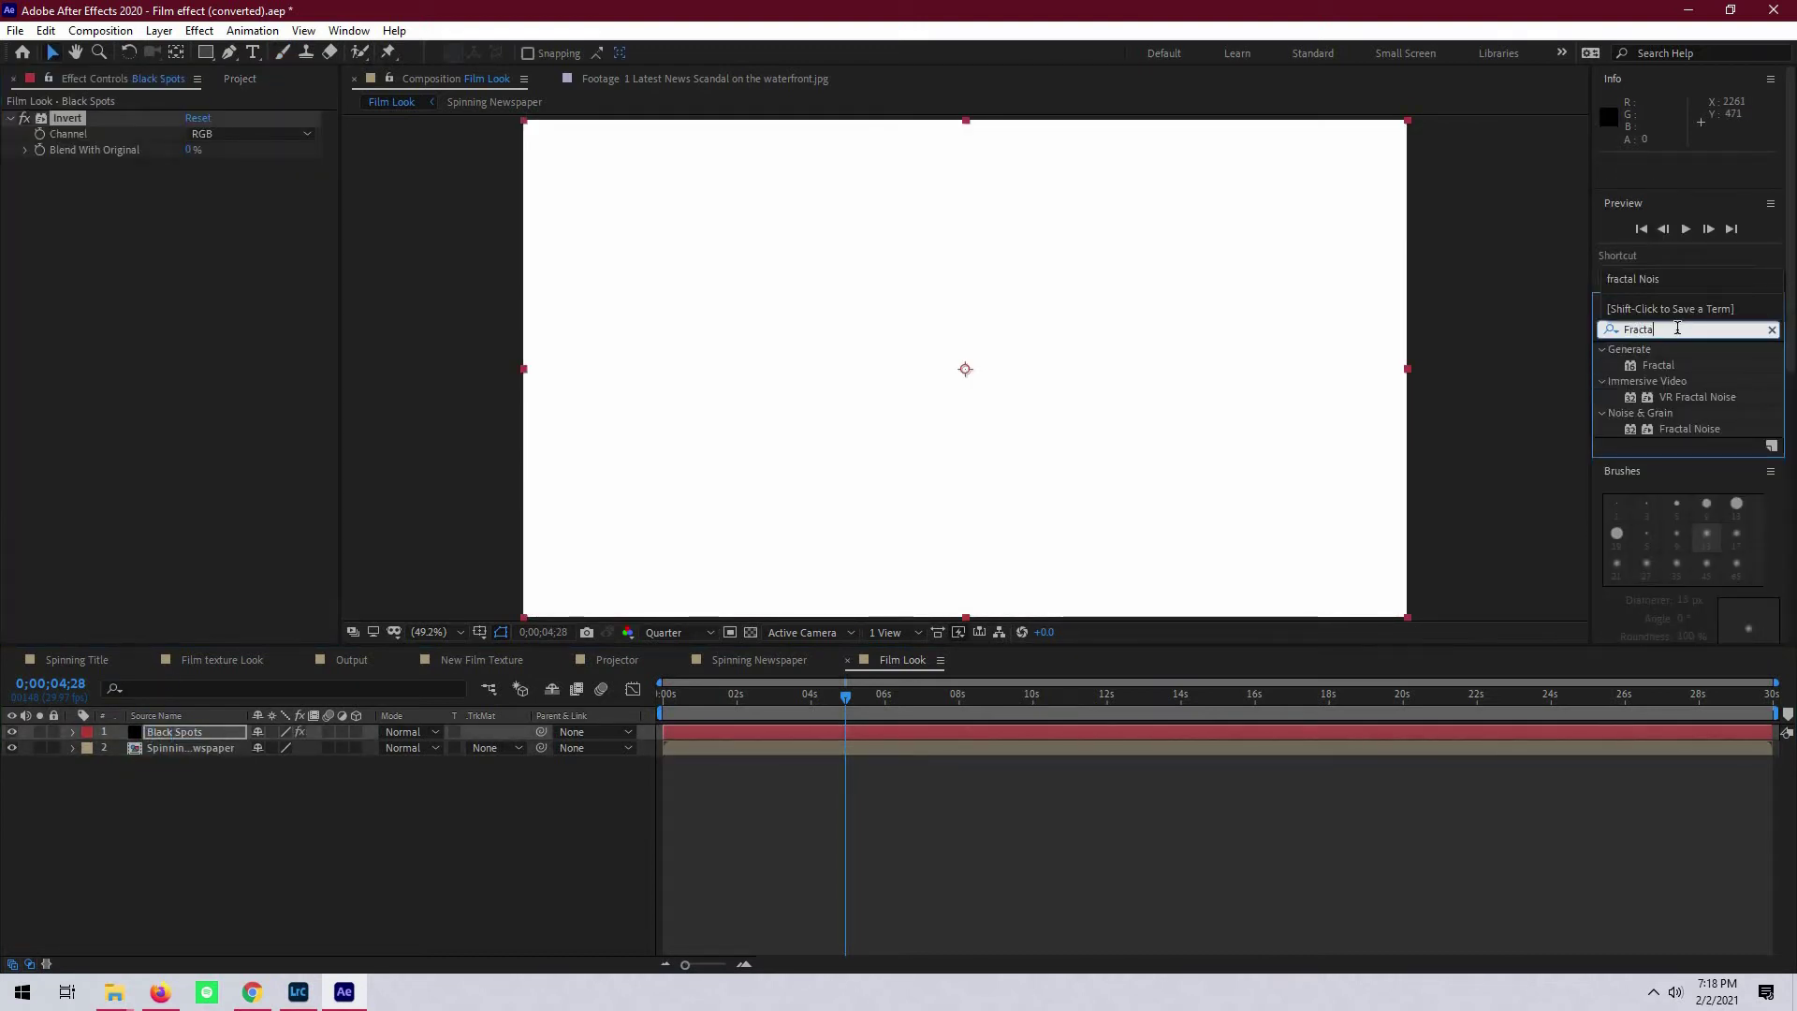
left_click_drag(1704, 426, 103, 244)
left_click_drag(115, 415, 116, 418)
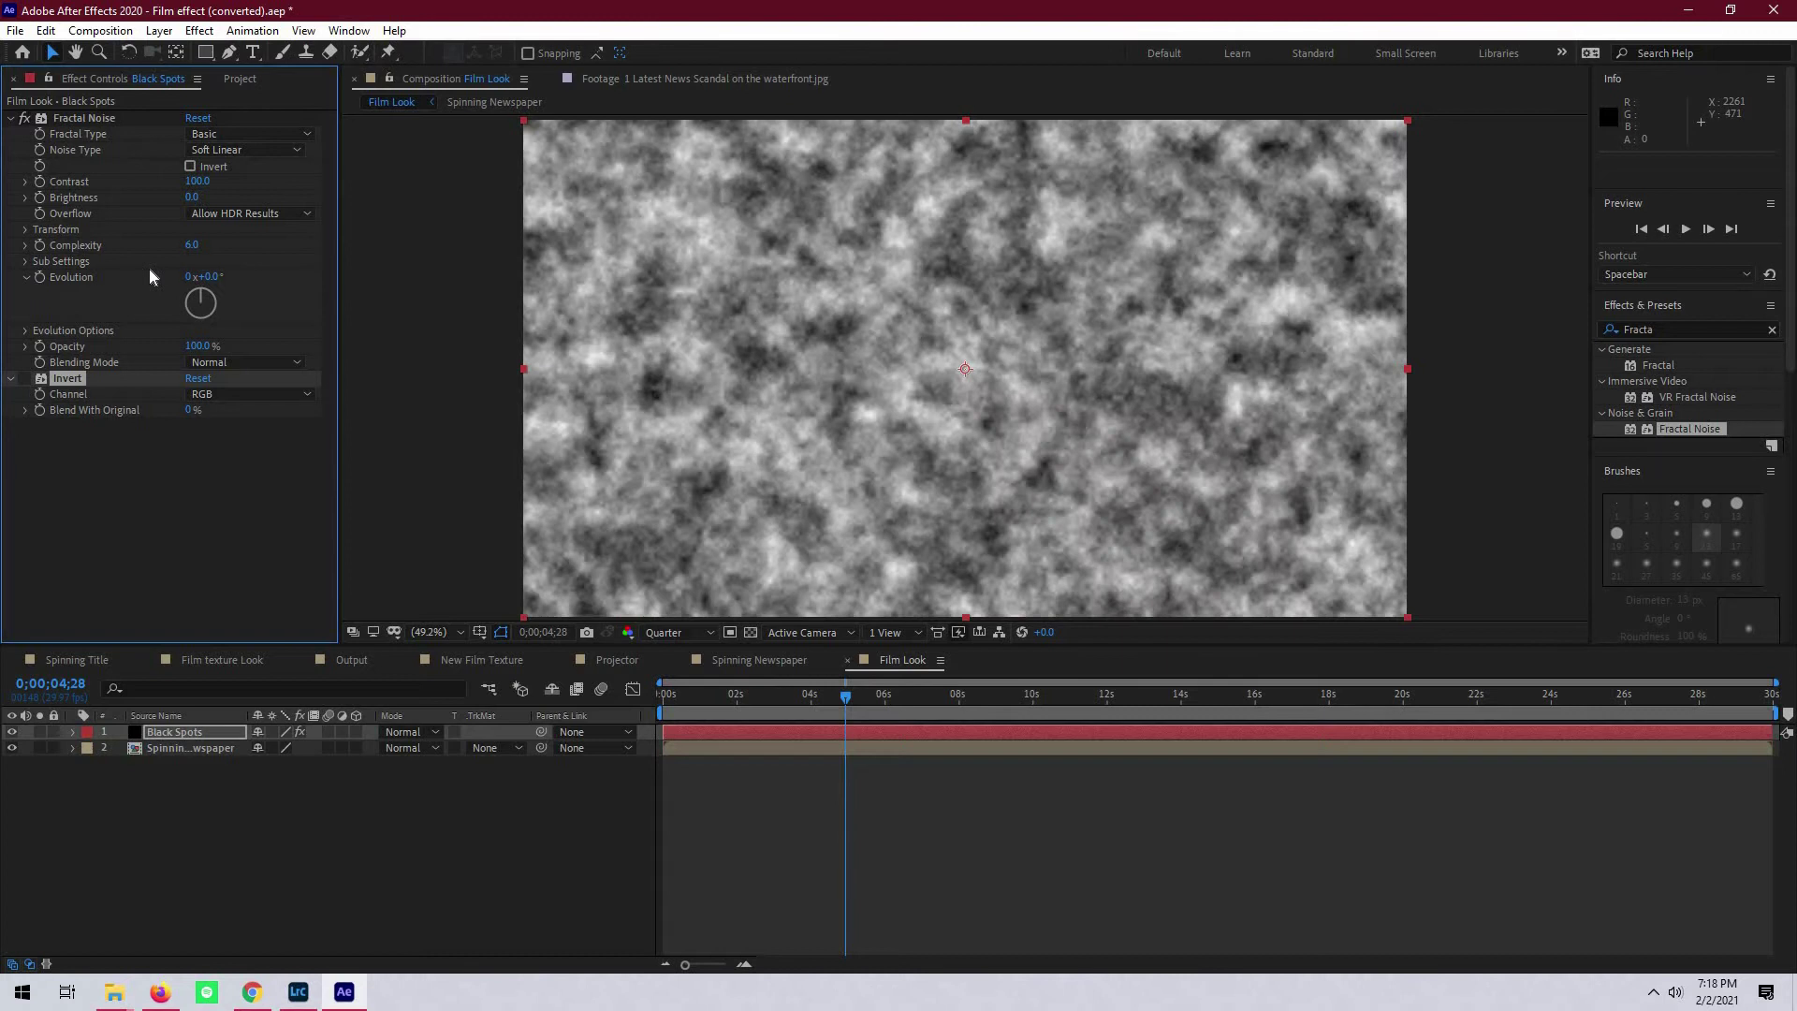
- Set the Fractal Noise contrast to 250 and brightness to -140
left_click(197, 182)
type("250")
key("Return")
left_click(195, 196)
type("-100")
key("Return")
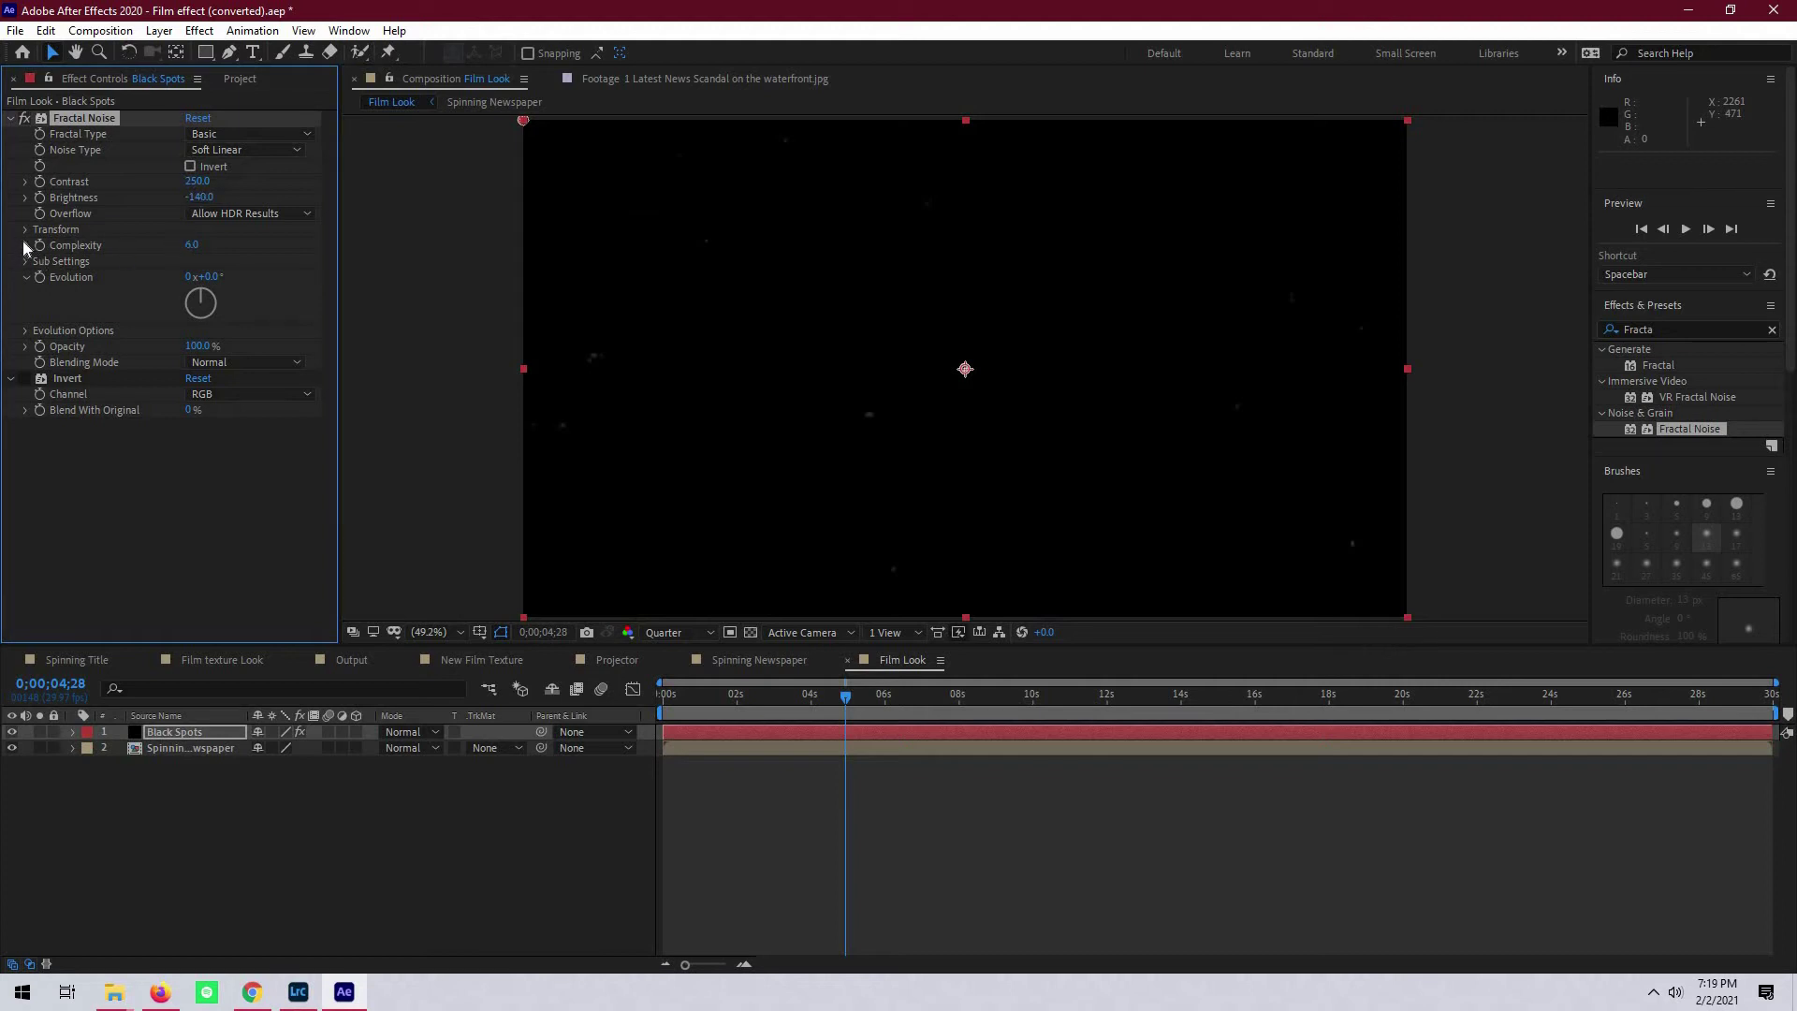
- Set the Fractal Noise transform scale to 600
left_click(56, 229)
left_click(198, 277)
type("600")
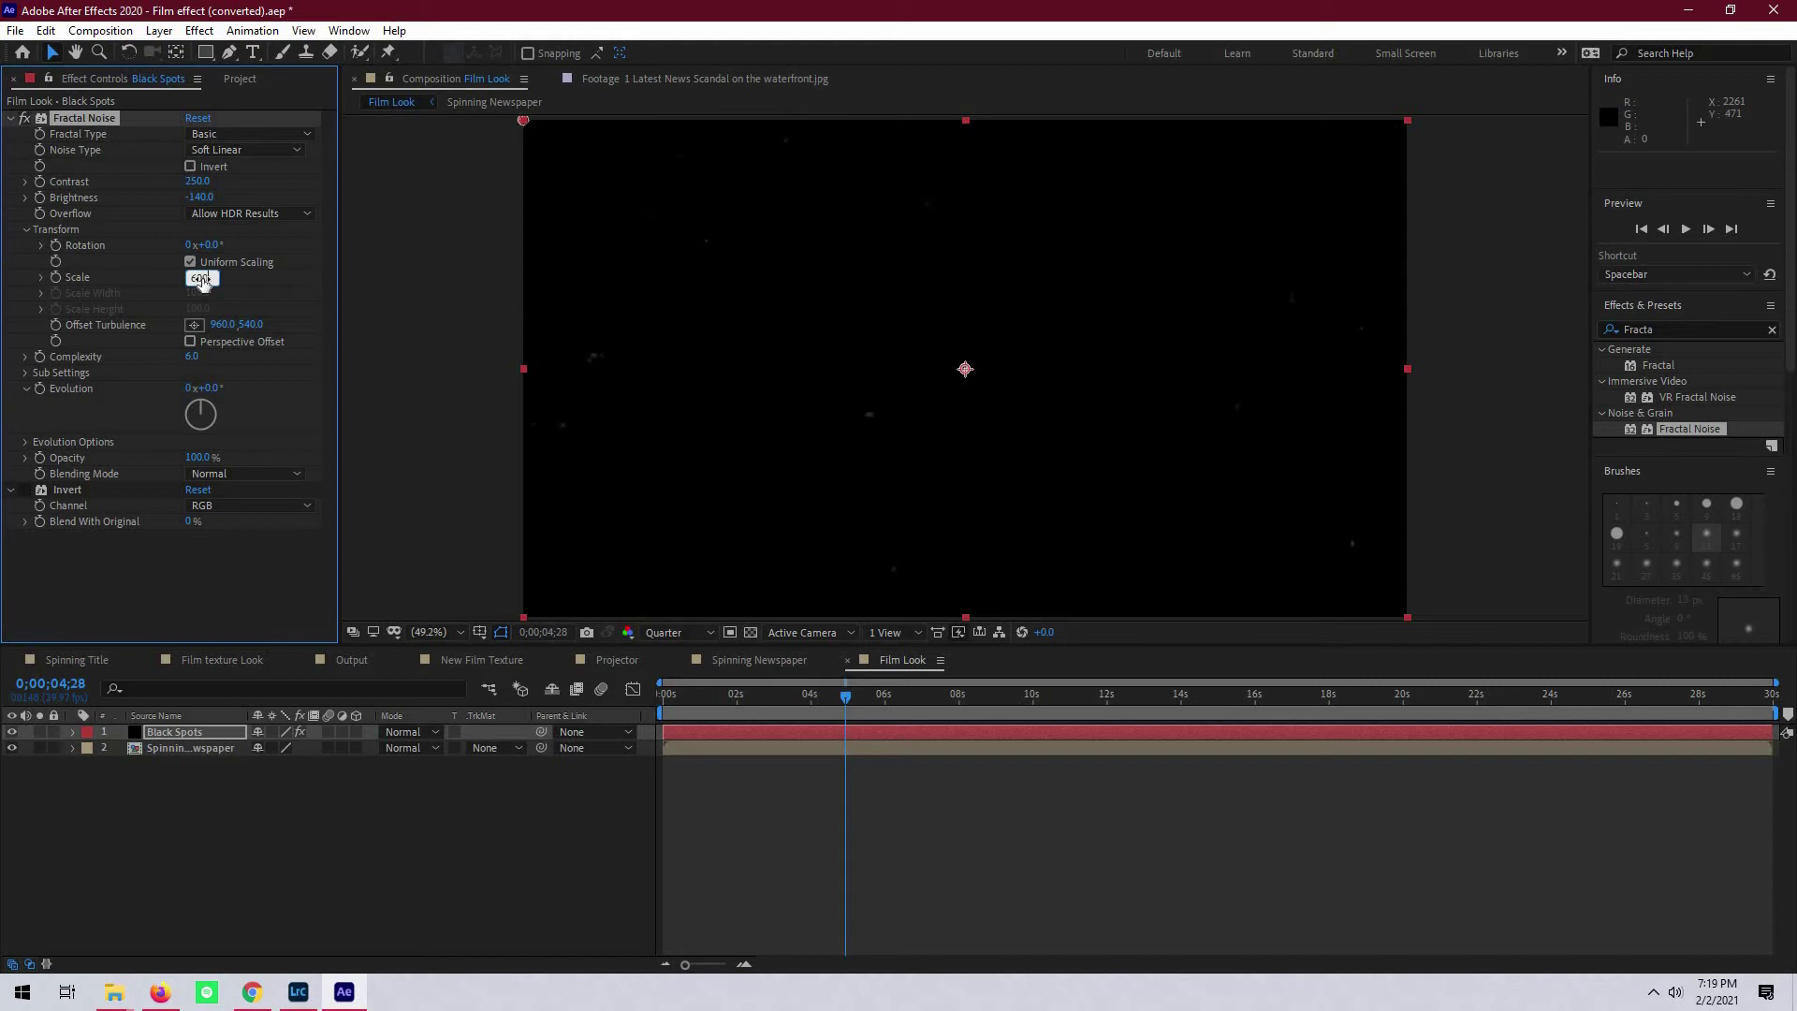
key("Return")
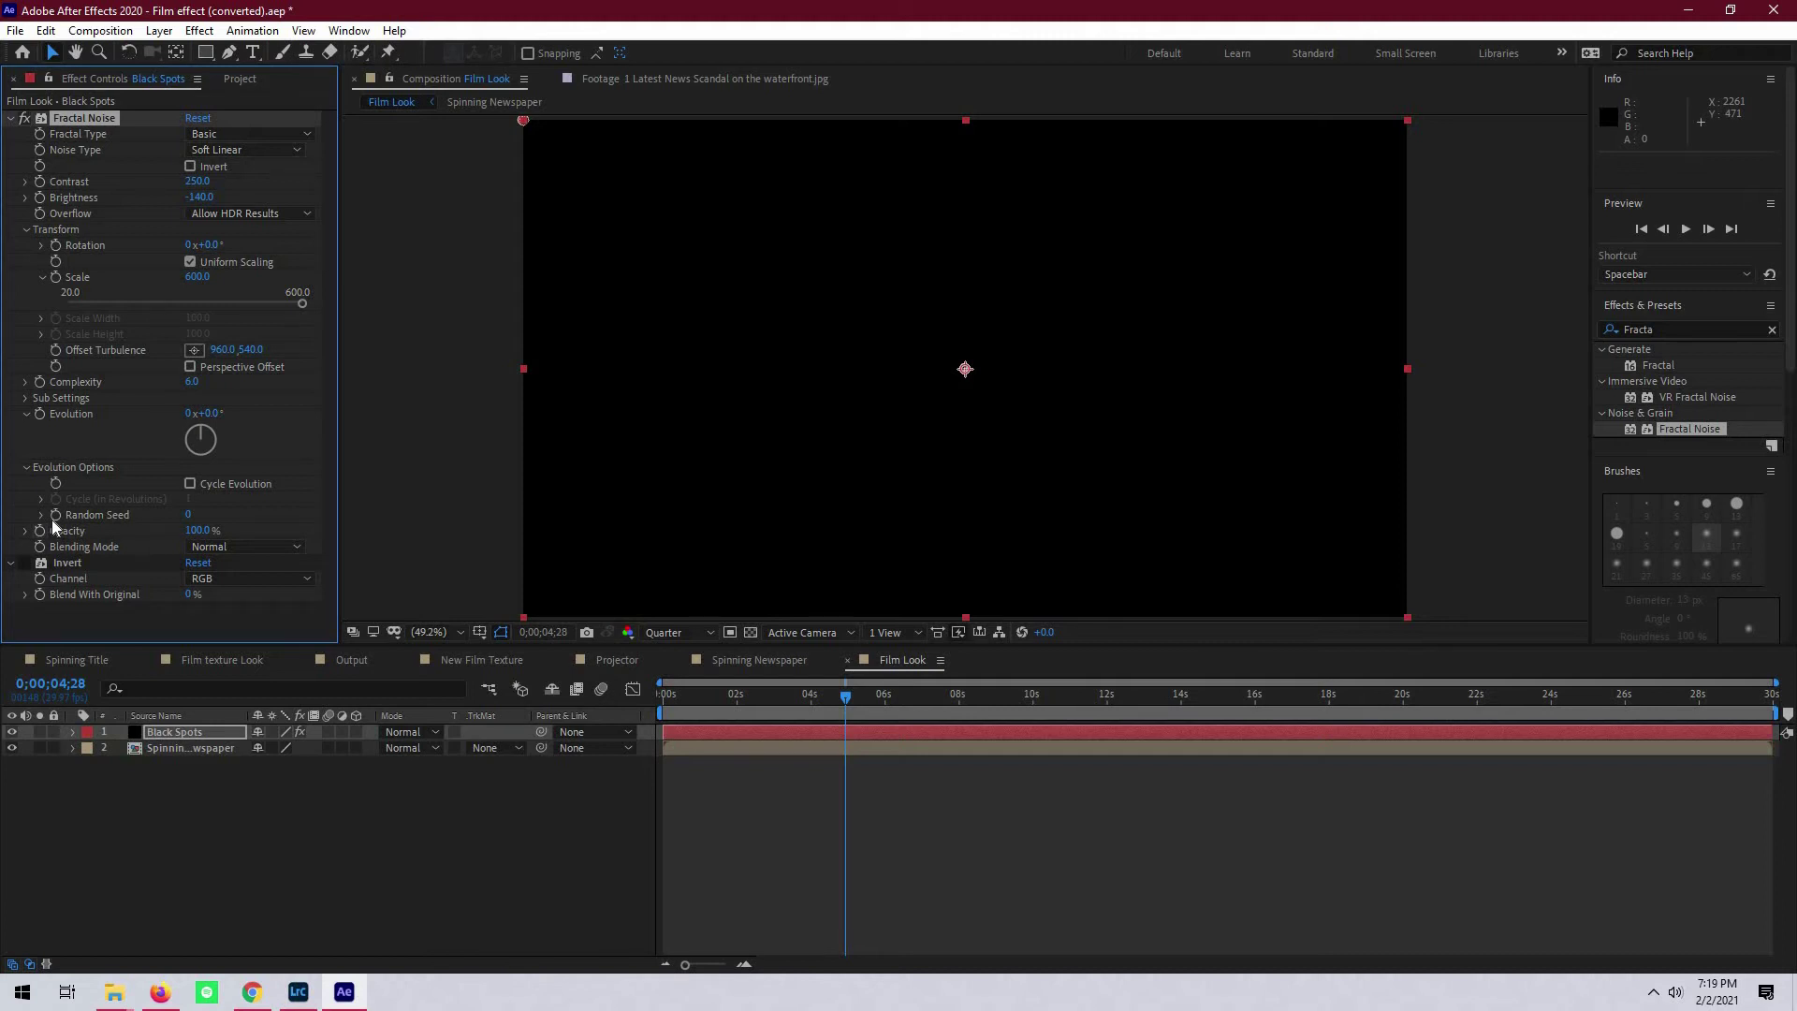
- Add the expression time*30 to the Random Seed property in the Fractal Noise evolution options
left_click(56, 515, "alt")
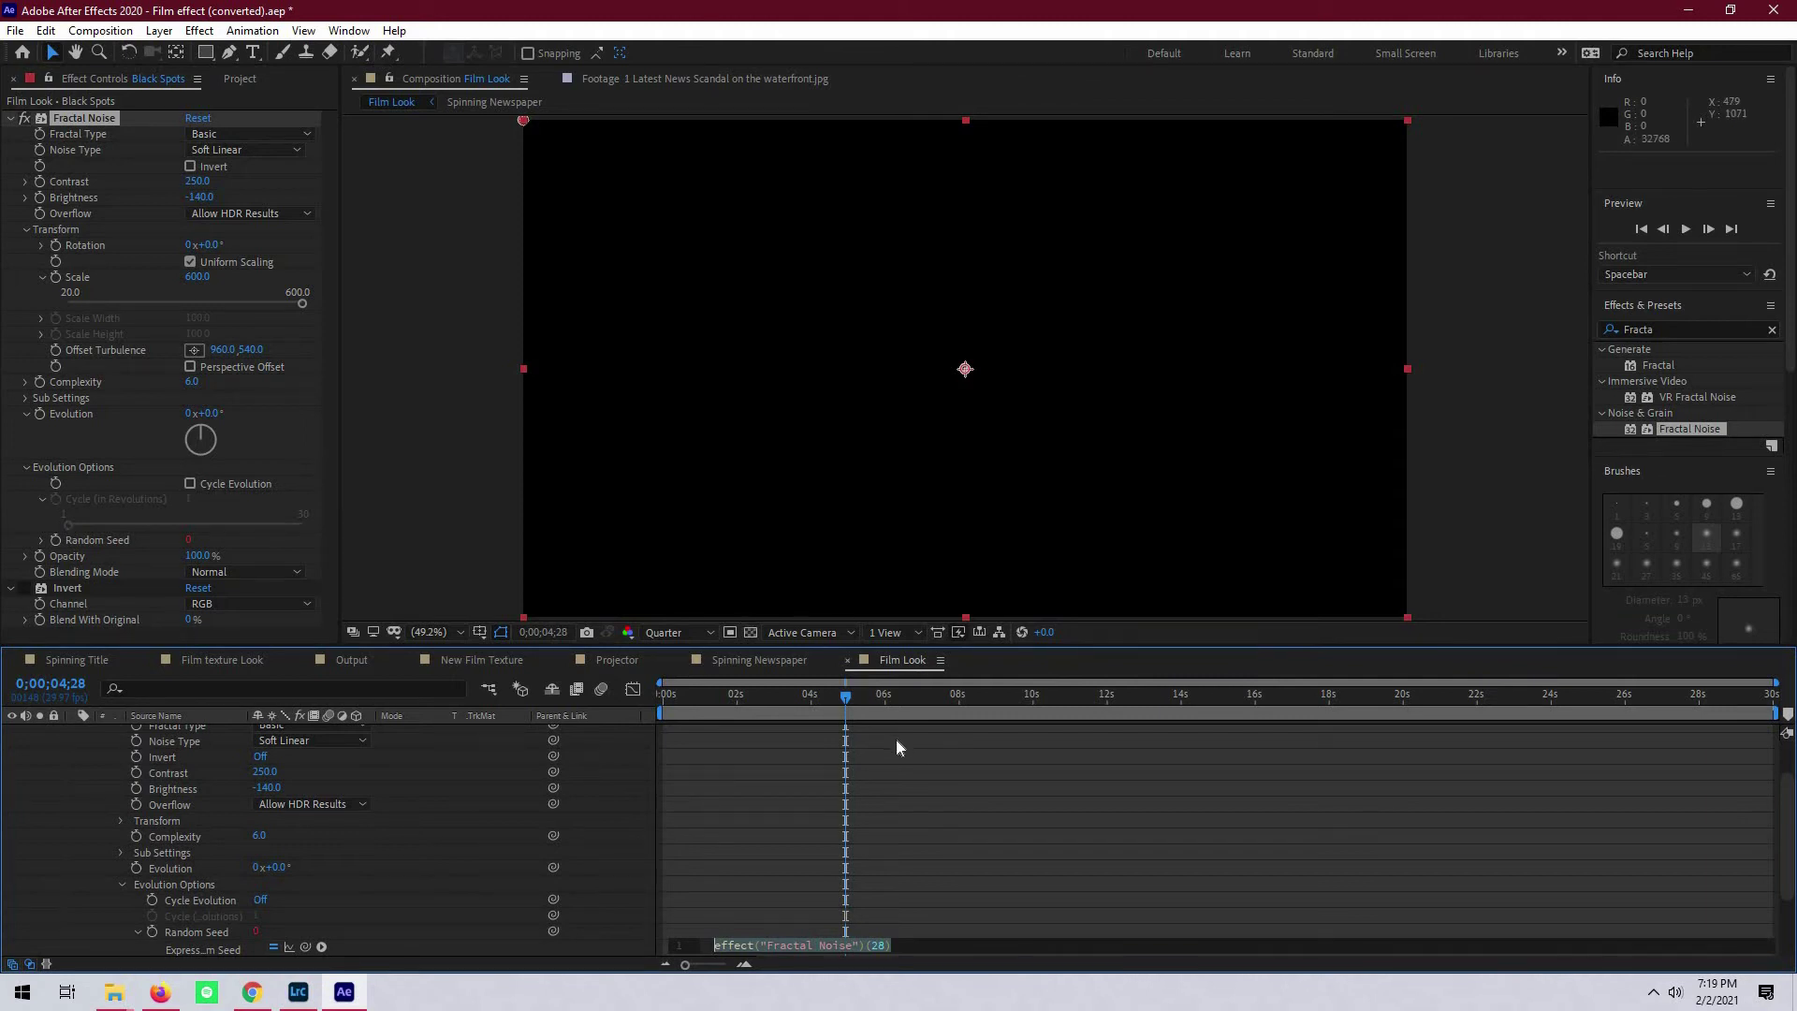
scroll(896, 739, "down", 3)
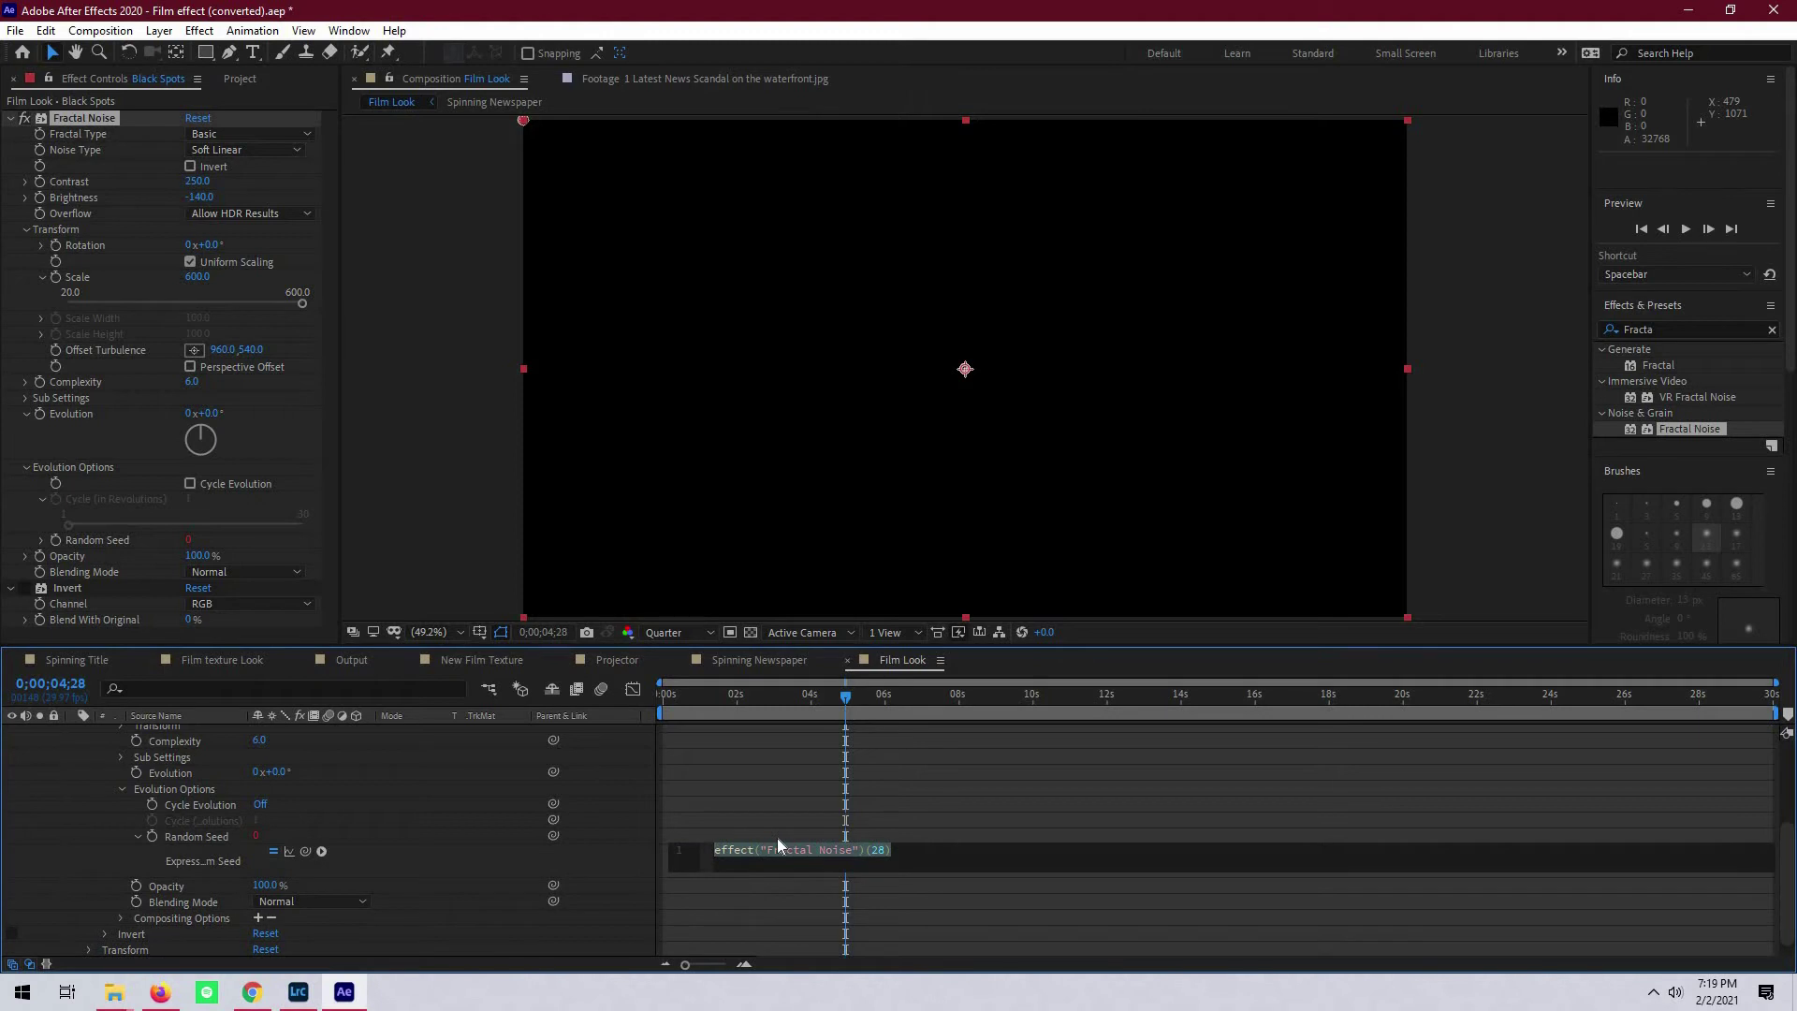
type("time*")
type("30")
left_click(472, 840)
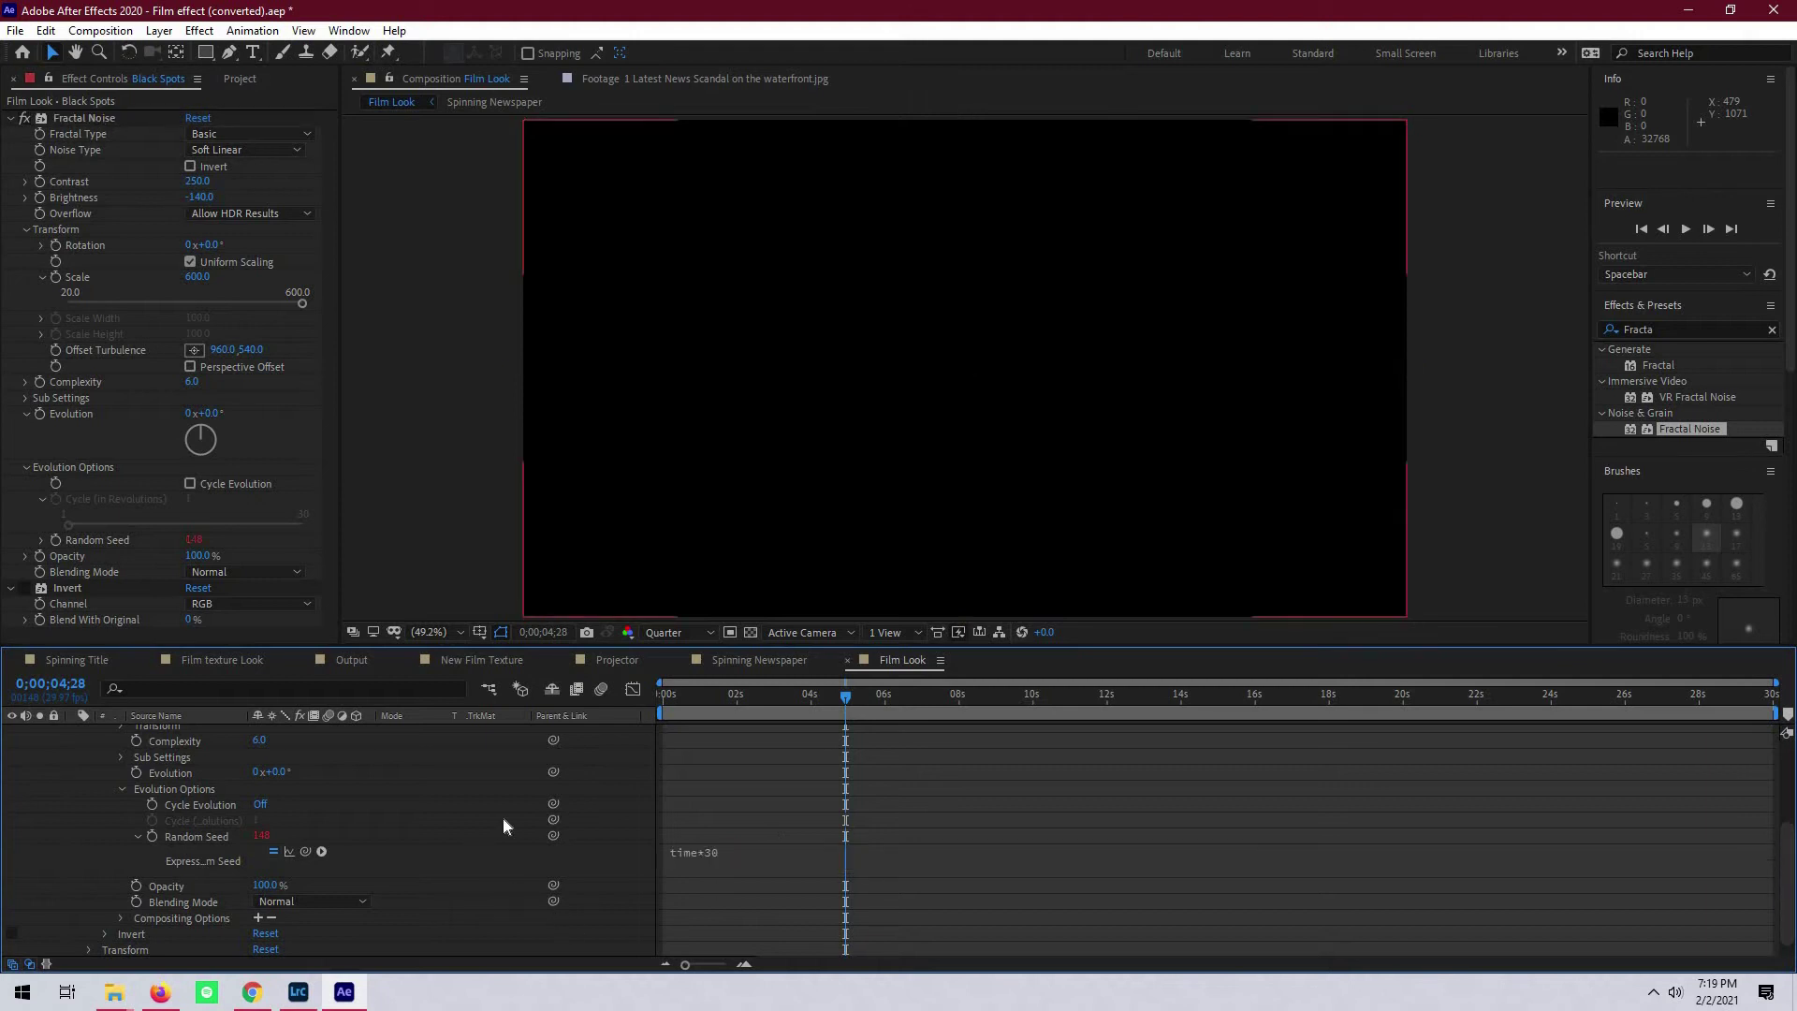
- Turn on the Invert effect on Black Spots, set the layer's blending mode to Multiply and preview the result
left_click_drag(771, 692, 609, 794)
left_click(608, 793)
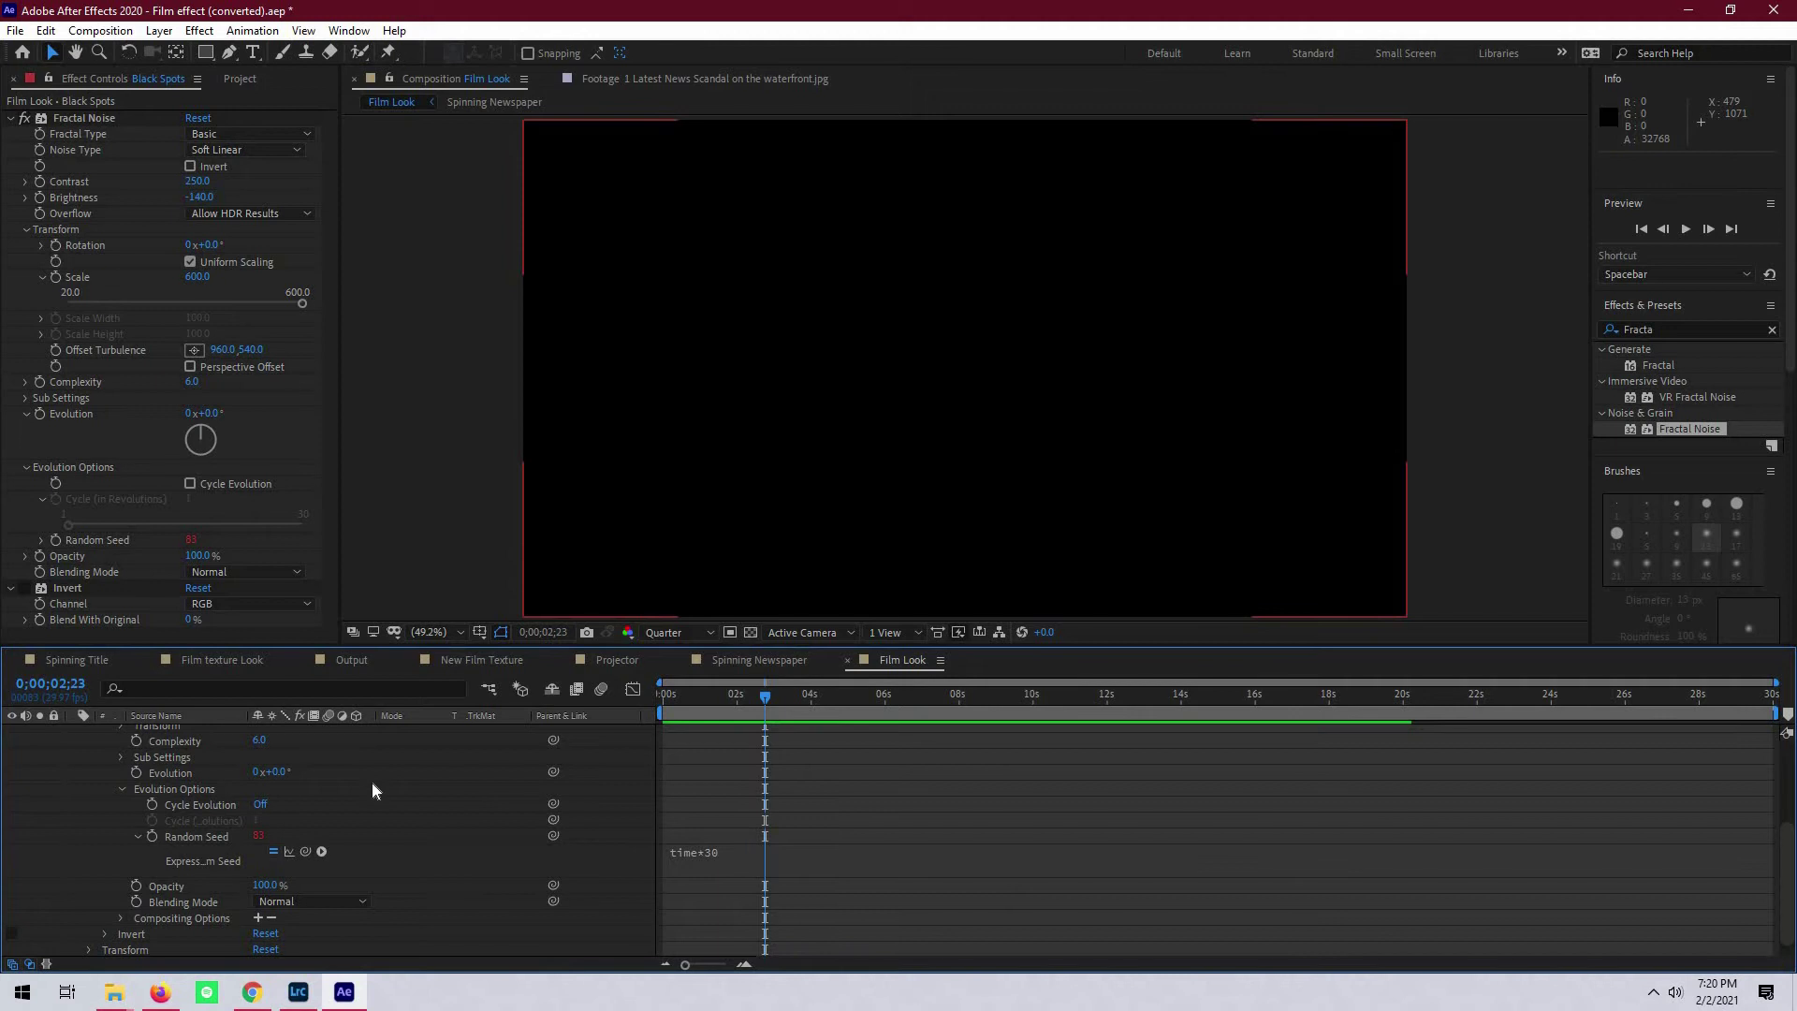
scroll(77, 767, "up", 3)
left_click(108, 761)
left_click(91, 796)
left_click(391, 733)
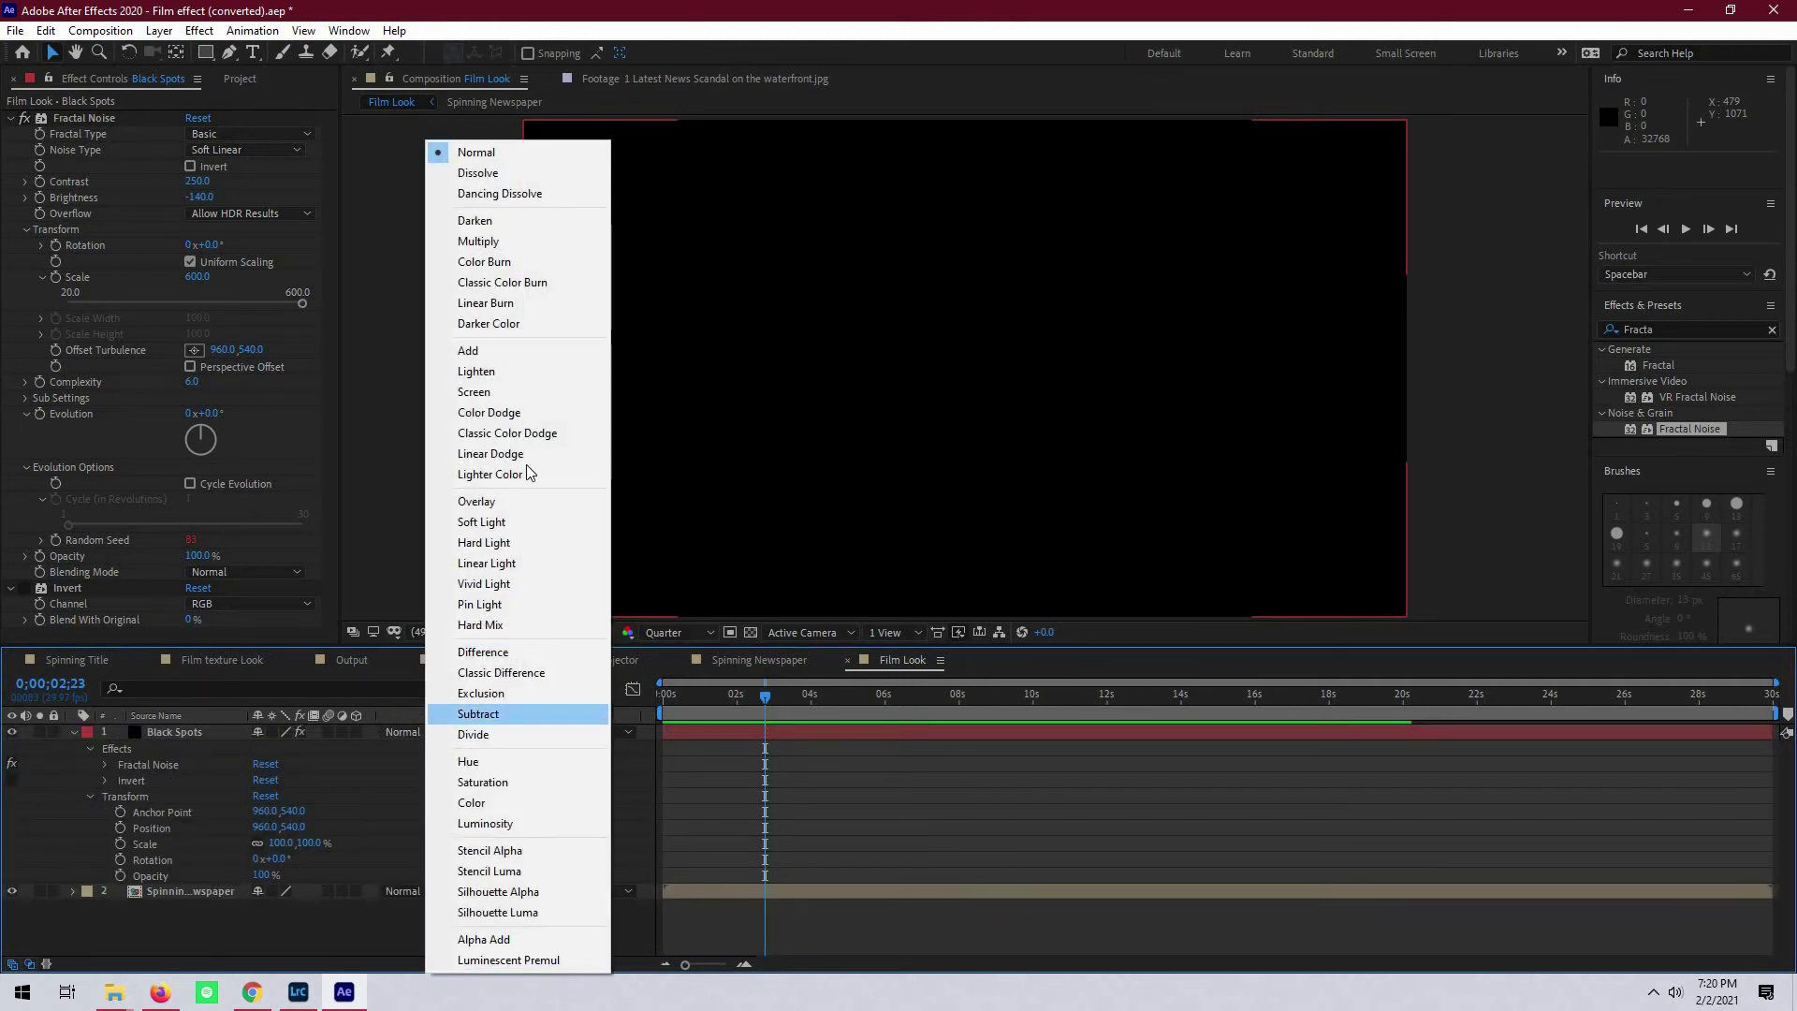
left_click(526, 240)
left_click(755, 697)
key("space")
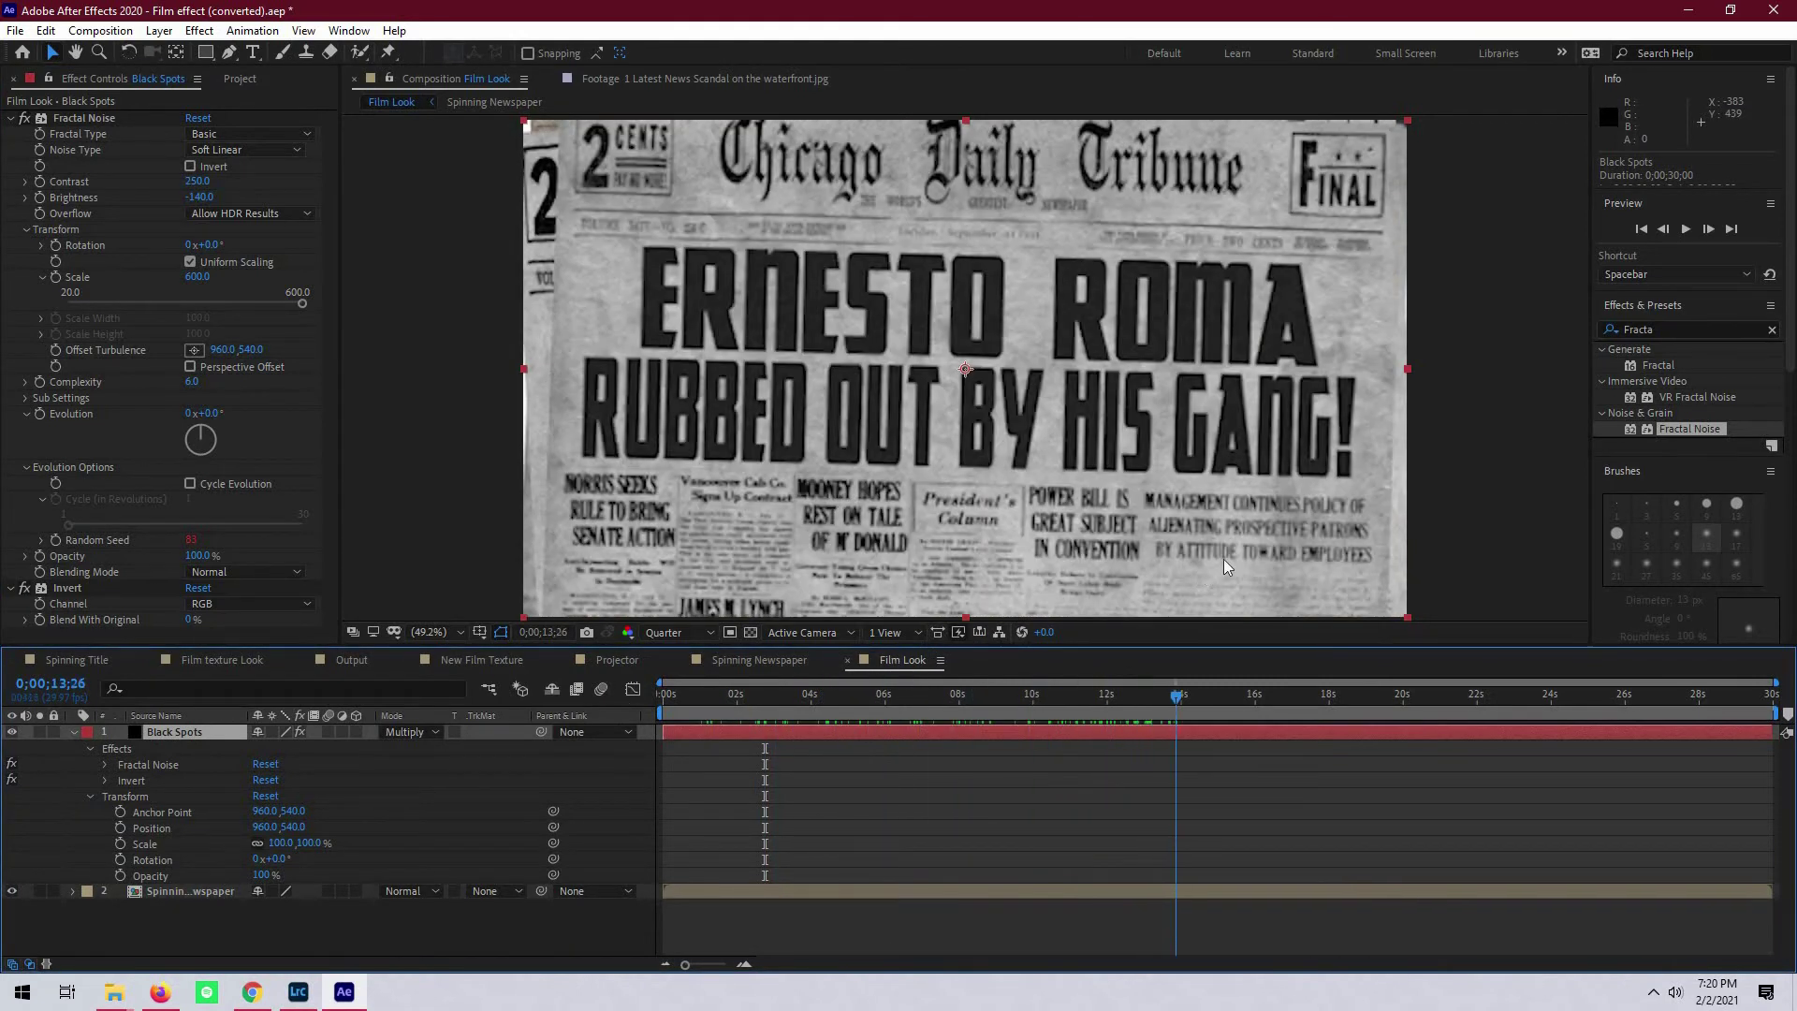
- Hide the Spinning Newspaper layer to check the black spots alone, and return to the start of the composition
left_click(13, 889)
left_click_drag(747, 716, 746, 796)
key("Home")
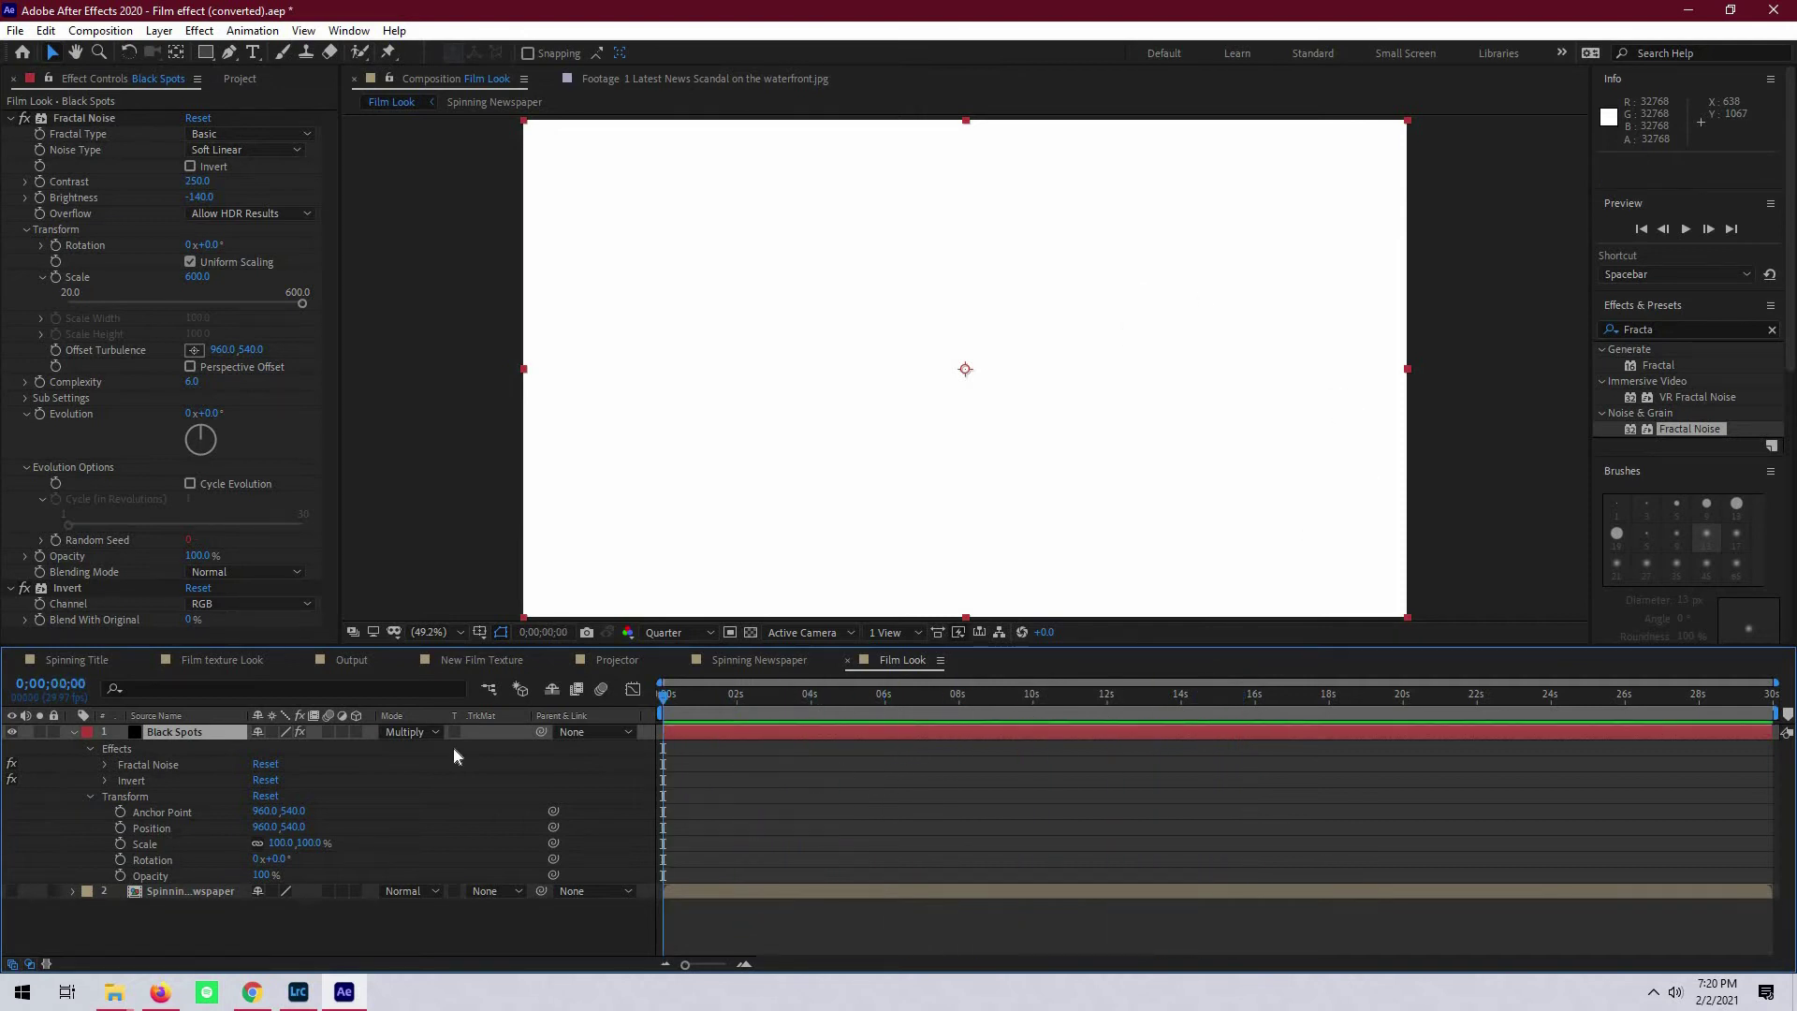
- Add a new adjustment layer above Black Spots and rename it Color Correction
right_click(356, 932)
mouse_move(440, 730)
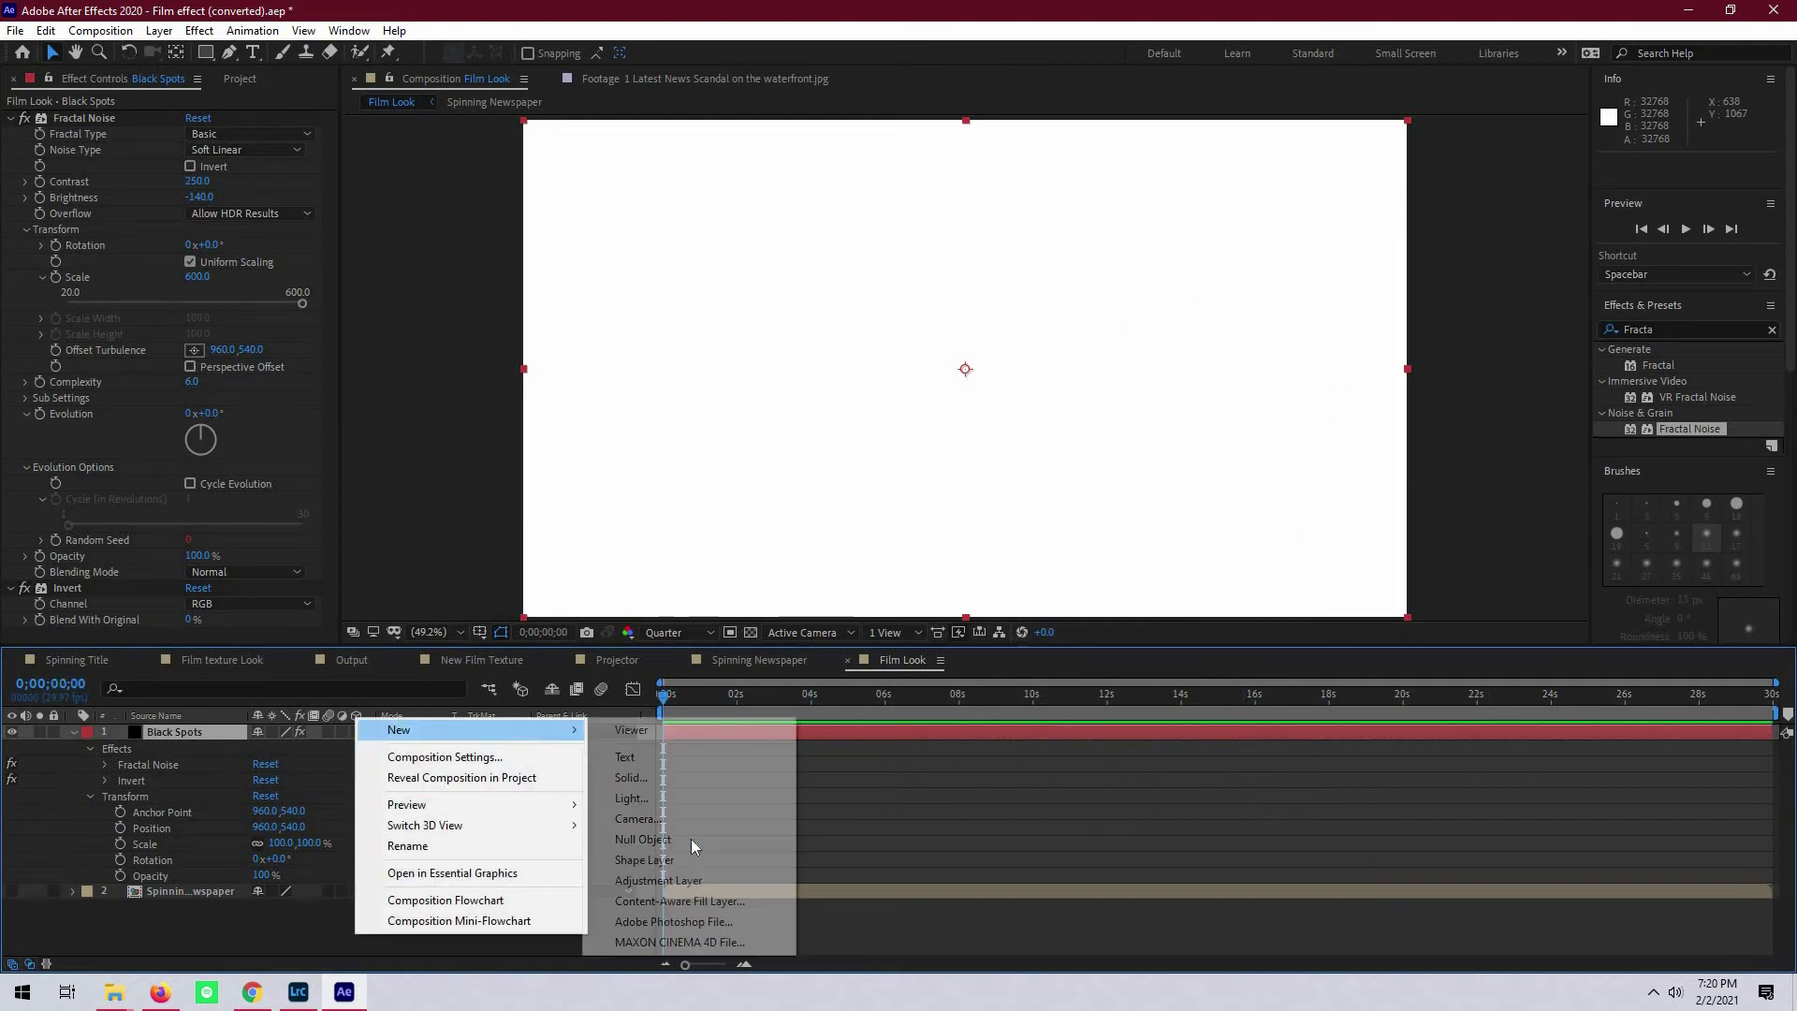
left_click(684, 883)
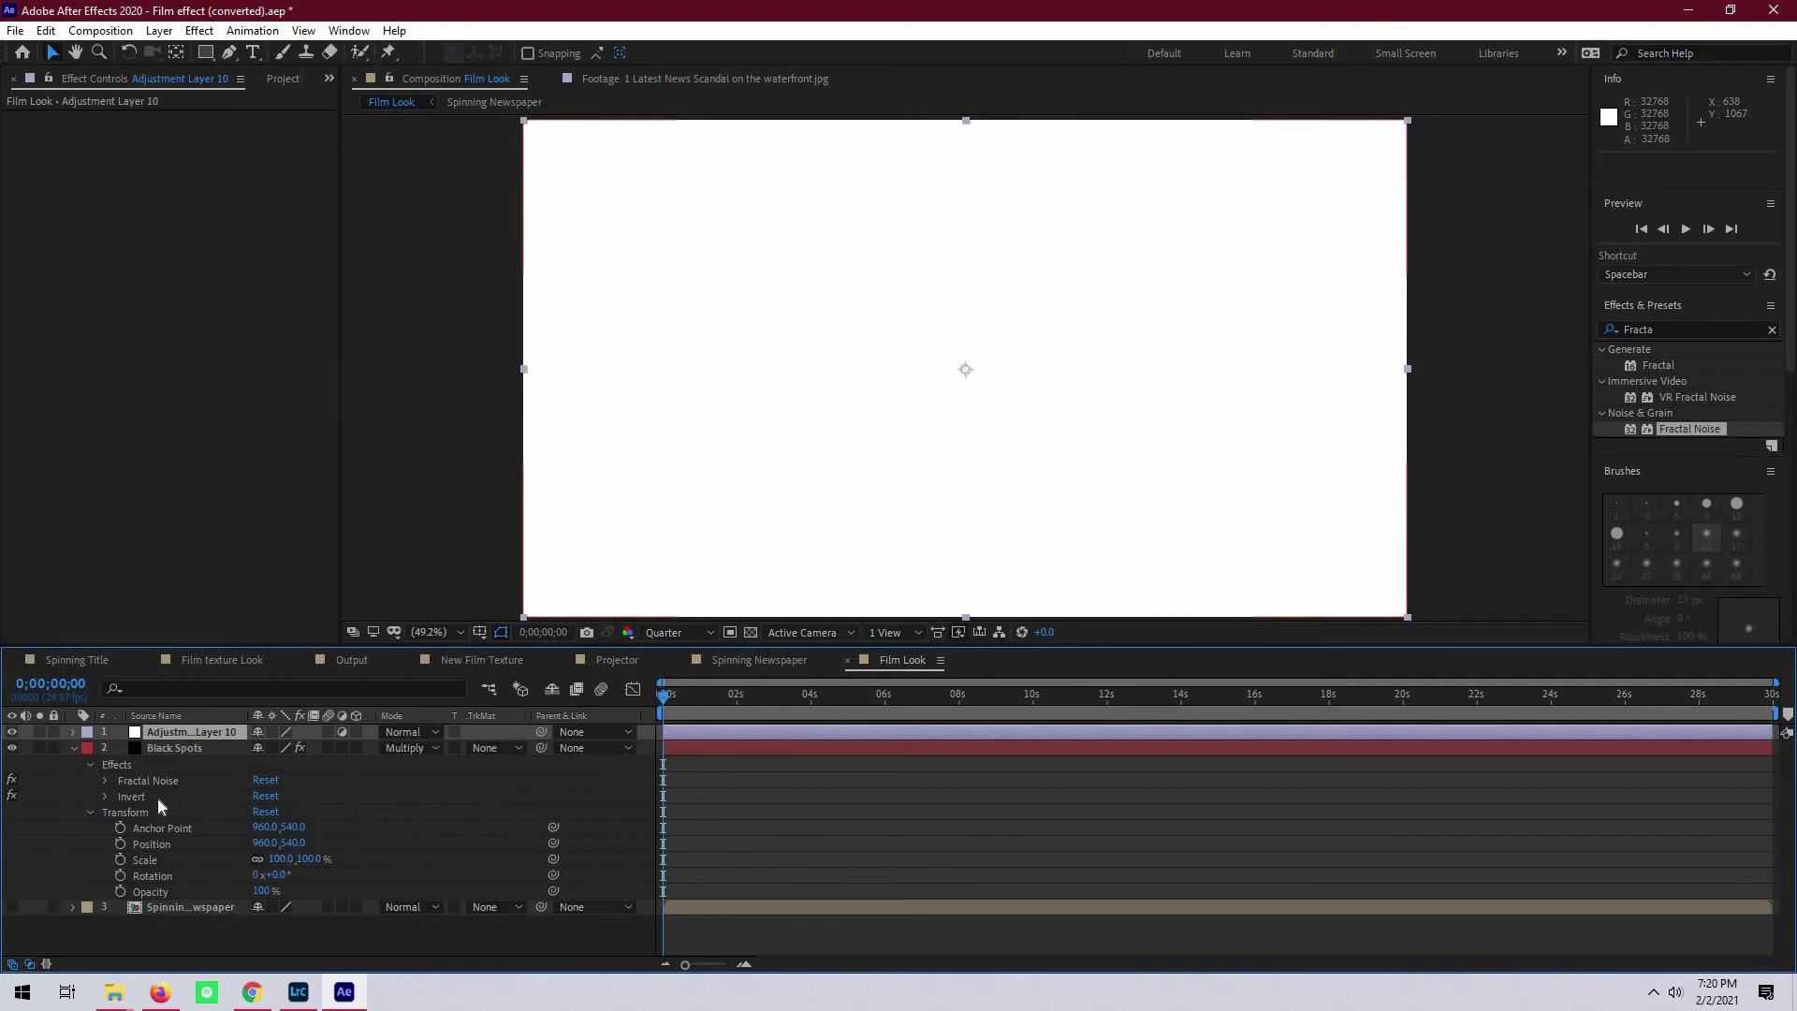
right_click(197, 733)
left_click(259, 707)
type("Color")
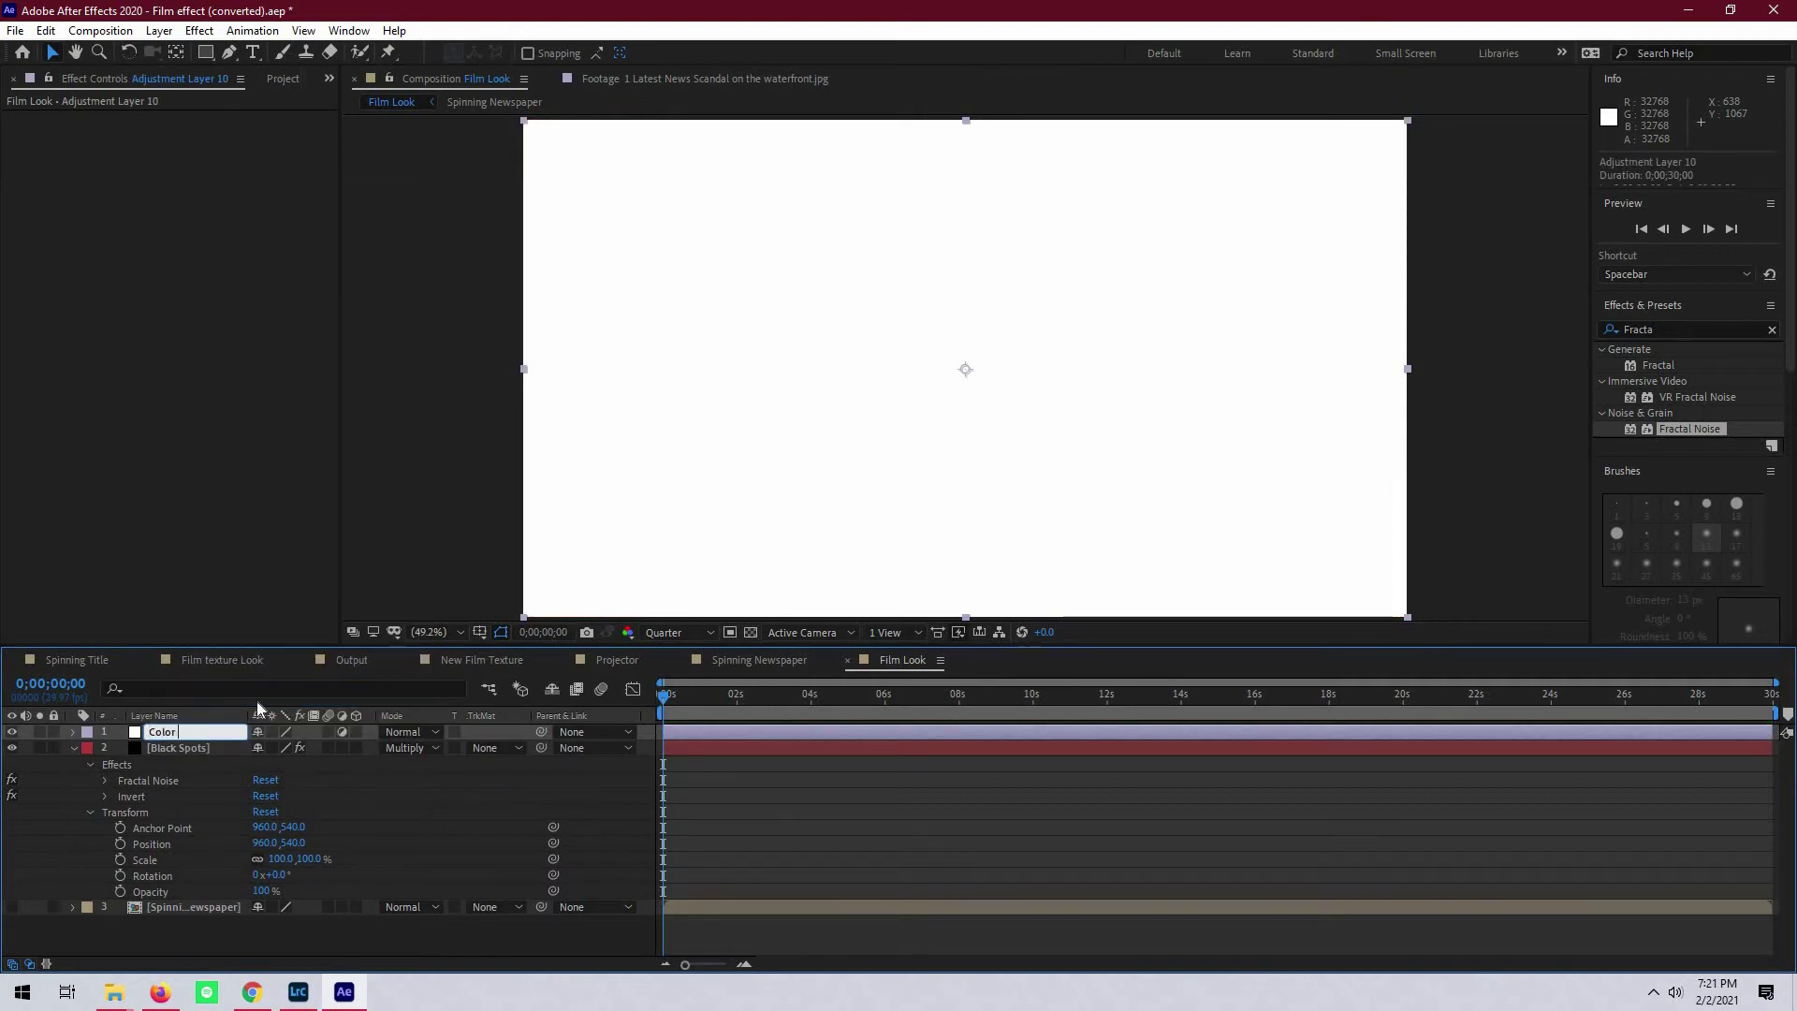
type(" Correction")
key("Return")
- Apply the Tint, Curves and Add Grain effects, in that order, to the Color Correction layer
key("space")
key("ctrl+f")
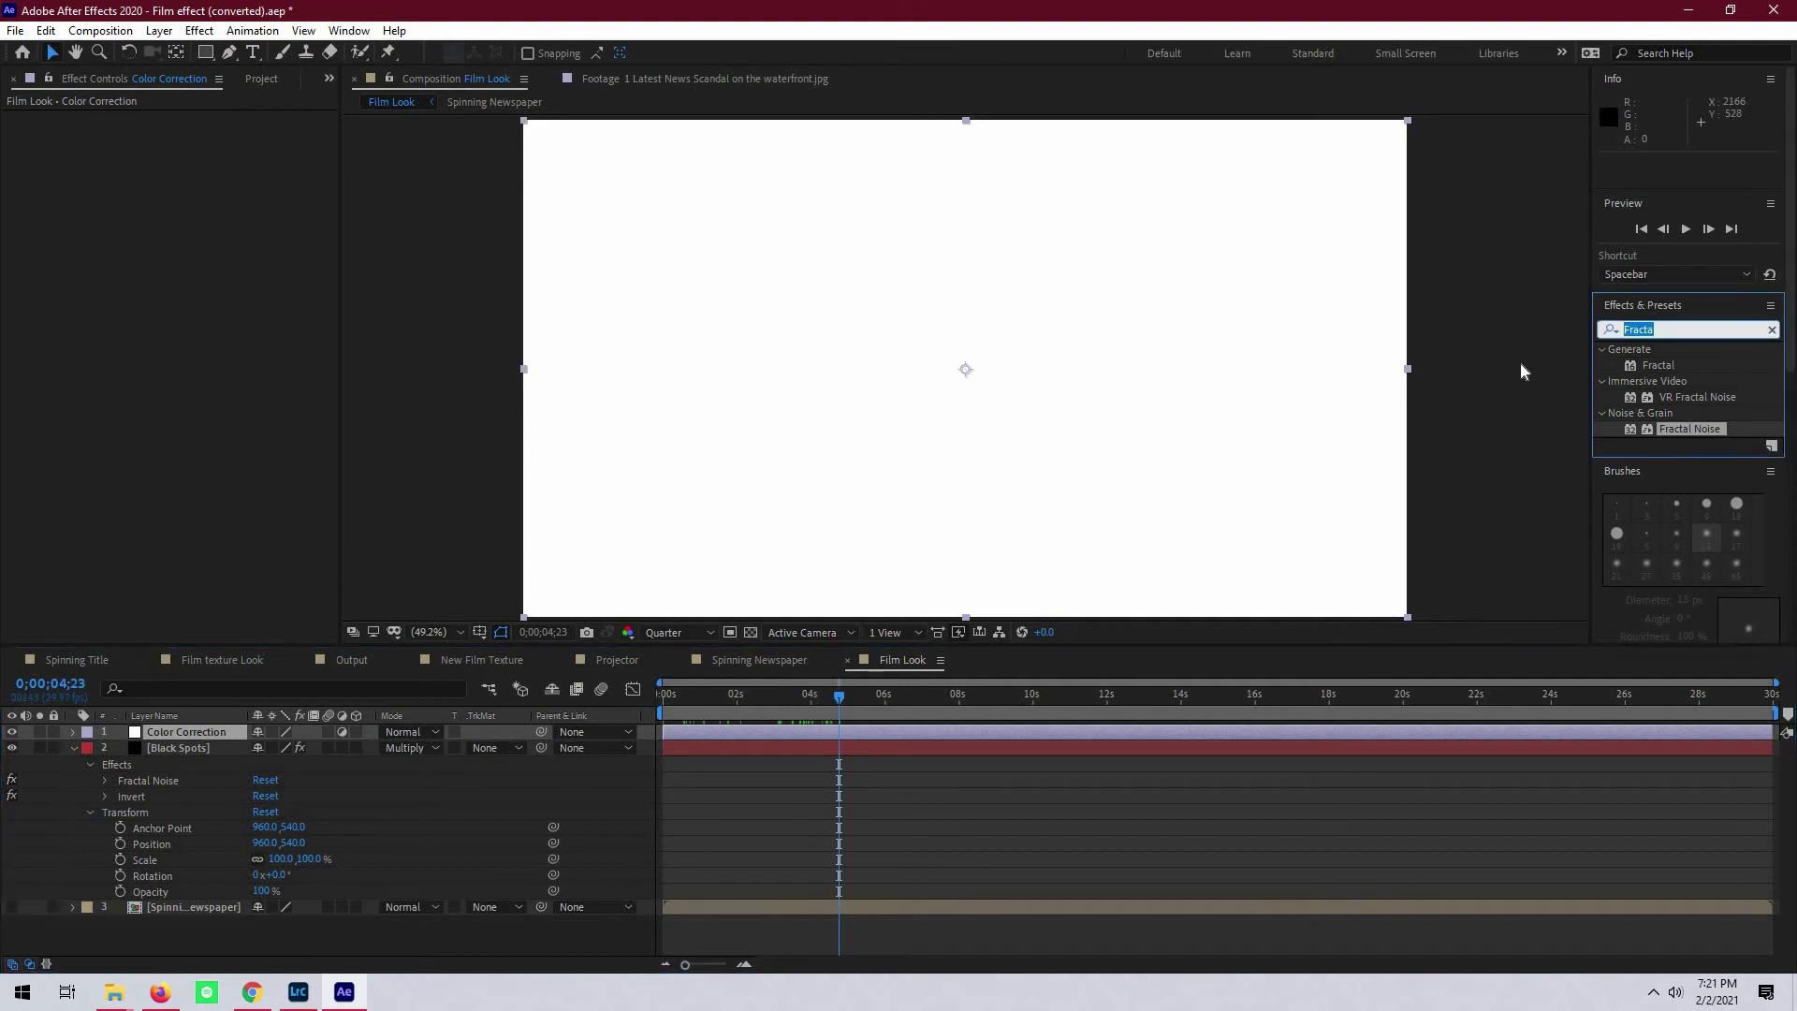
type("tint")
left_click_drag(1671, 428, 187, 440)
type("Curves")
left_click_drag(1367, 447, 1320, 337)
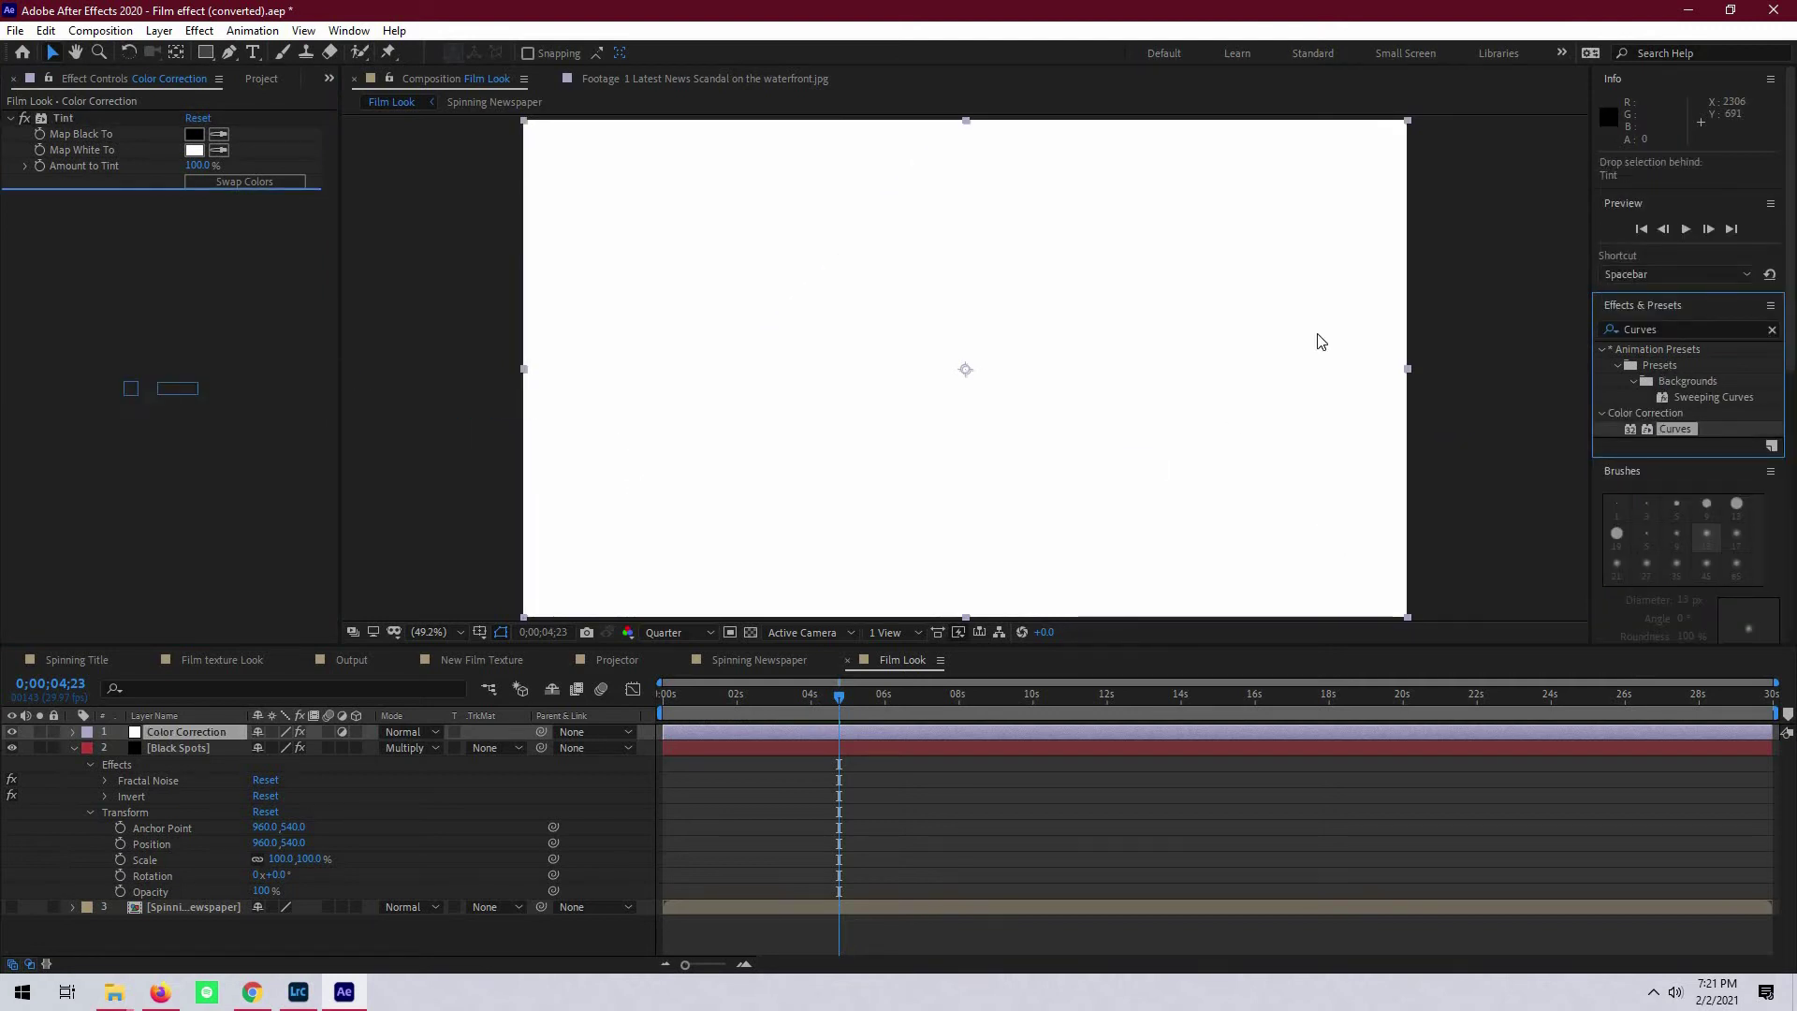
type("Add Grain")
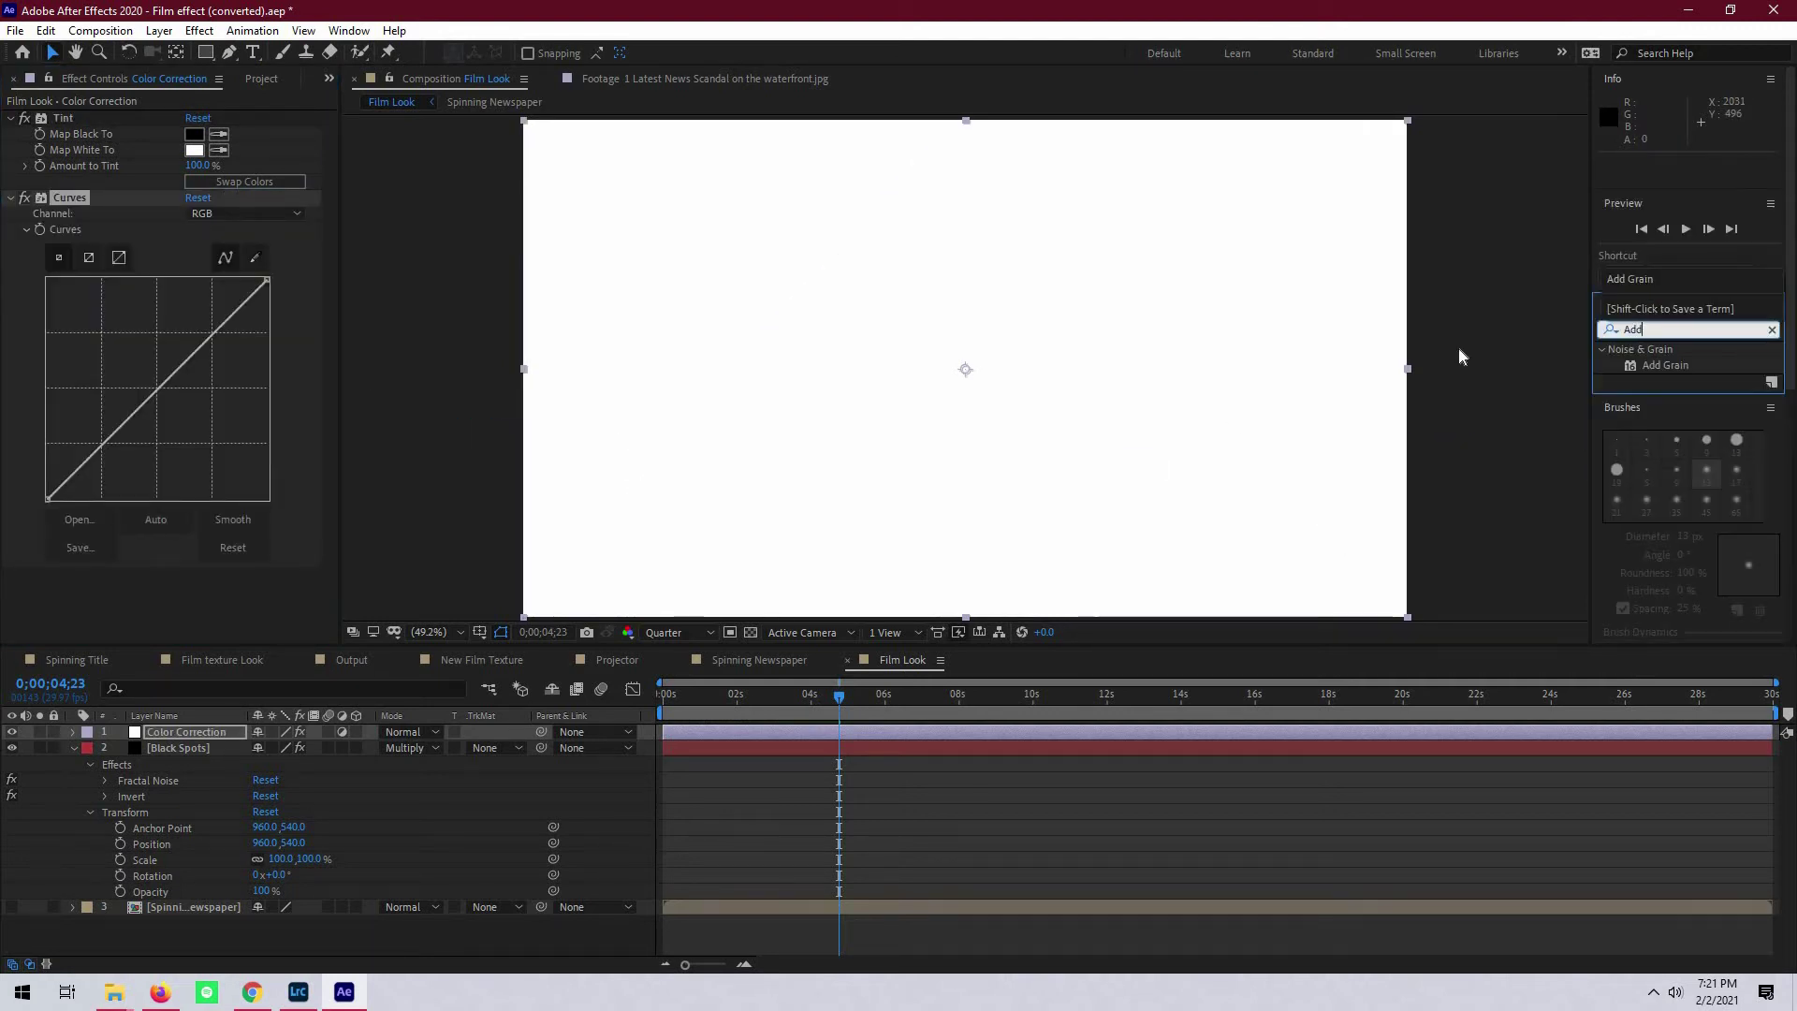
left_click_drag(1666, 365, 241, 599)
scroll(279, 415, "up", 5)
key("space")
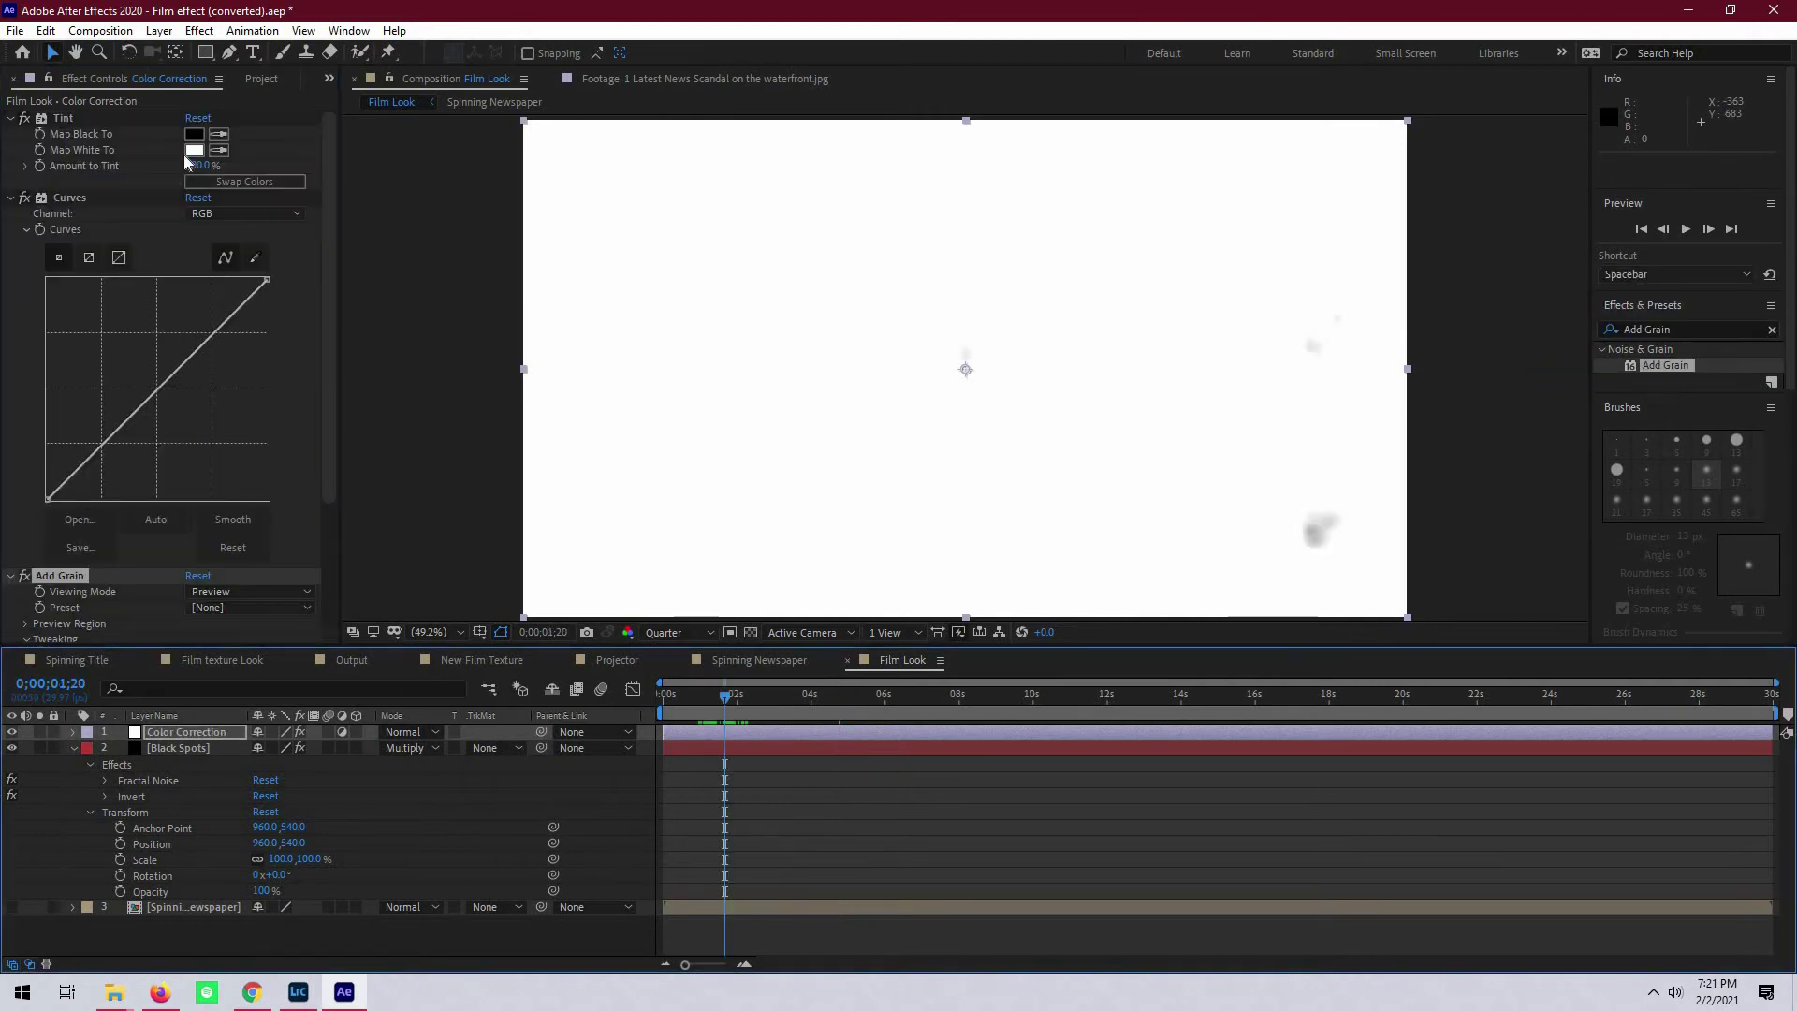
- Set the Tint effect's Map White To color to E9E5DC
left_click(194, 150)
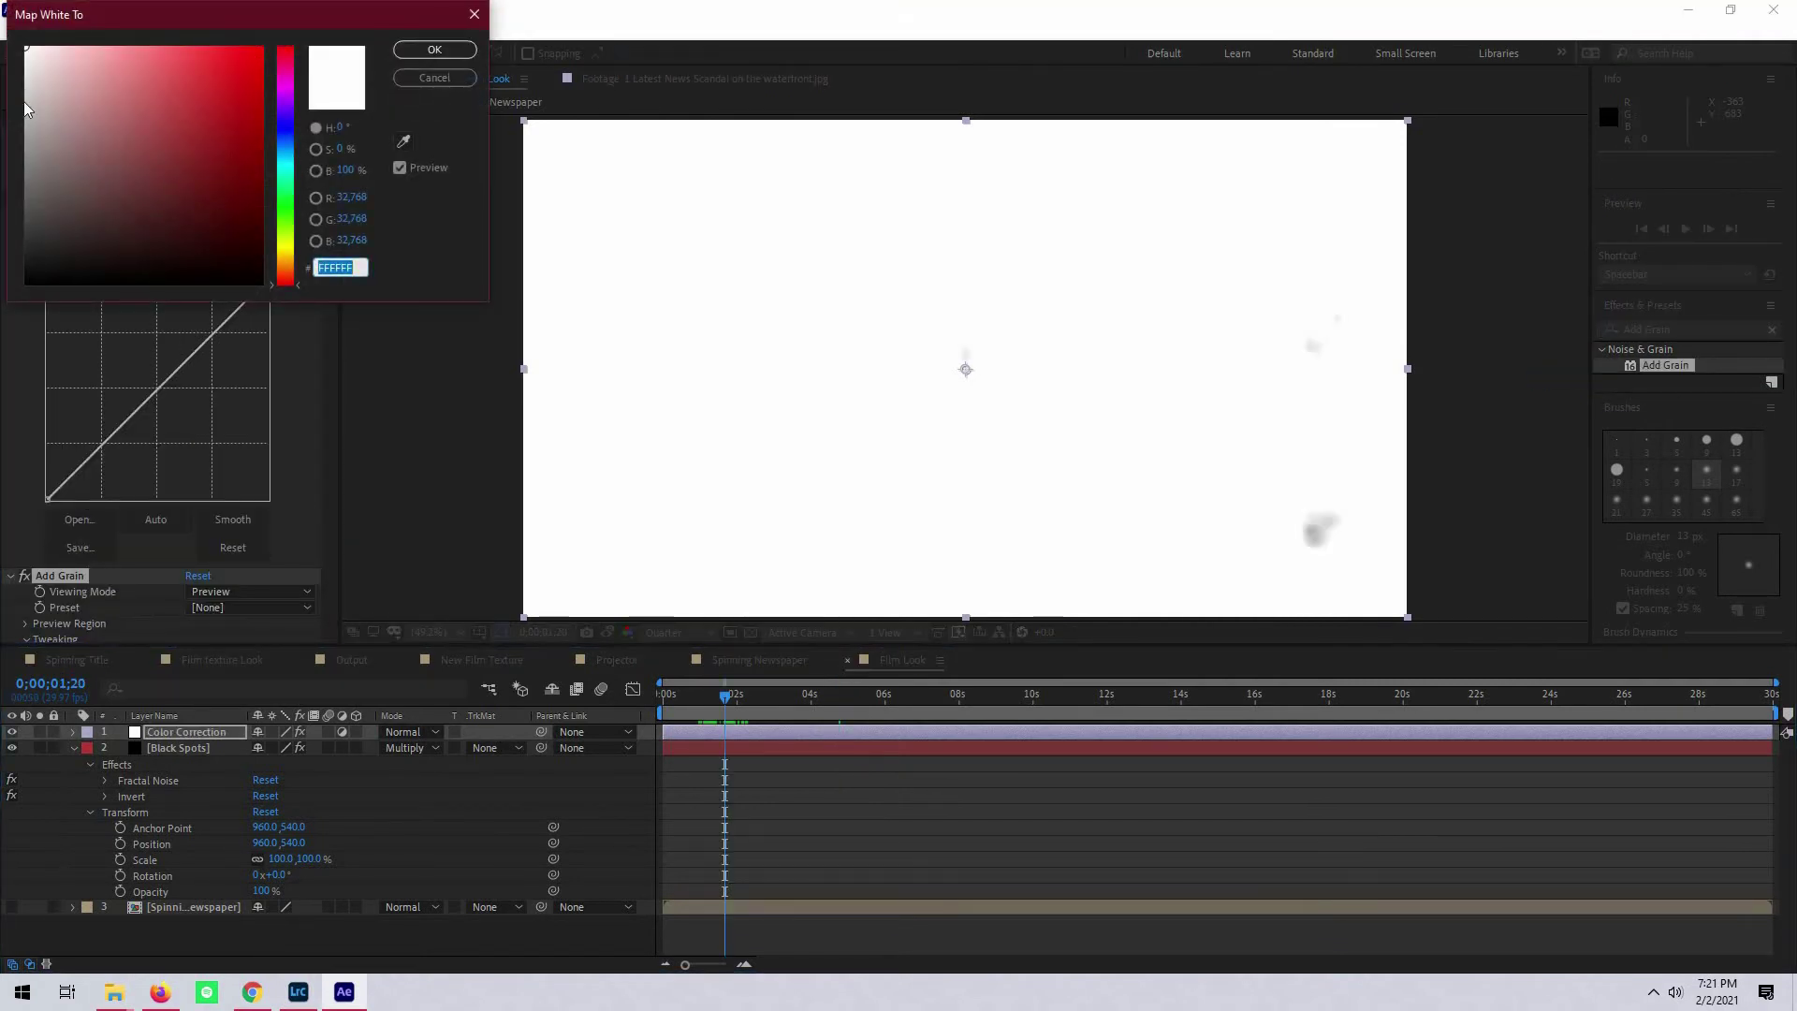
left_click(37, 68)
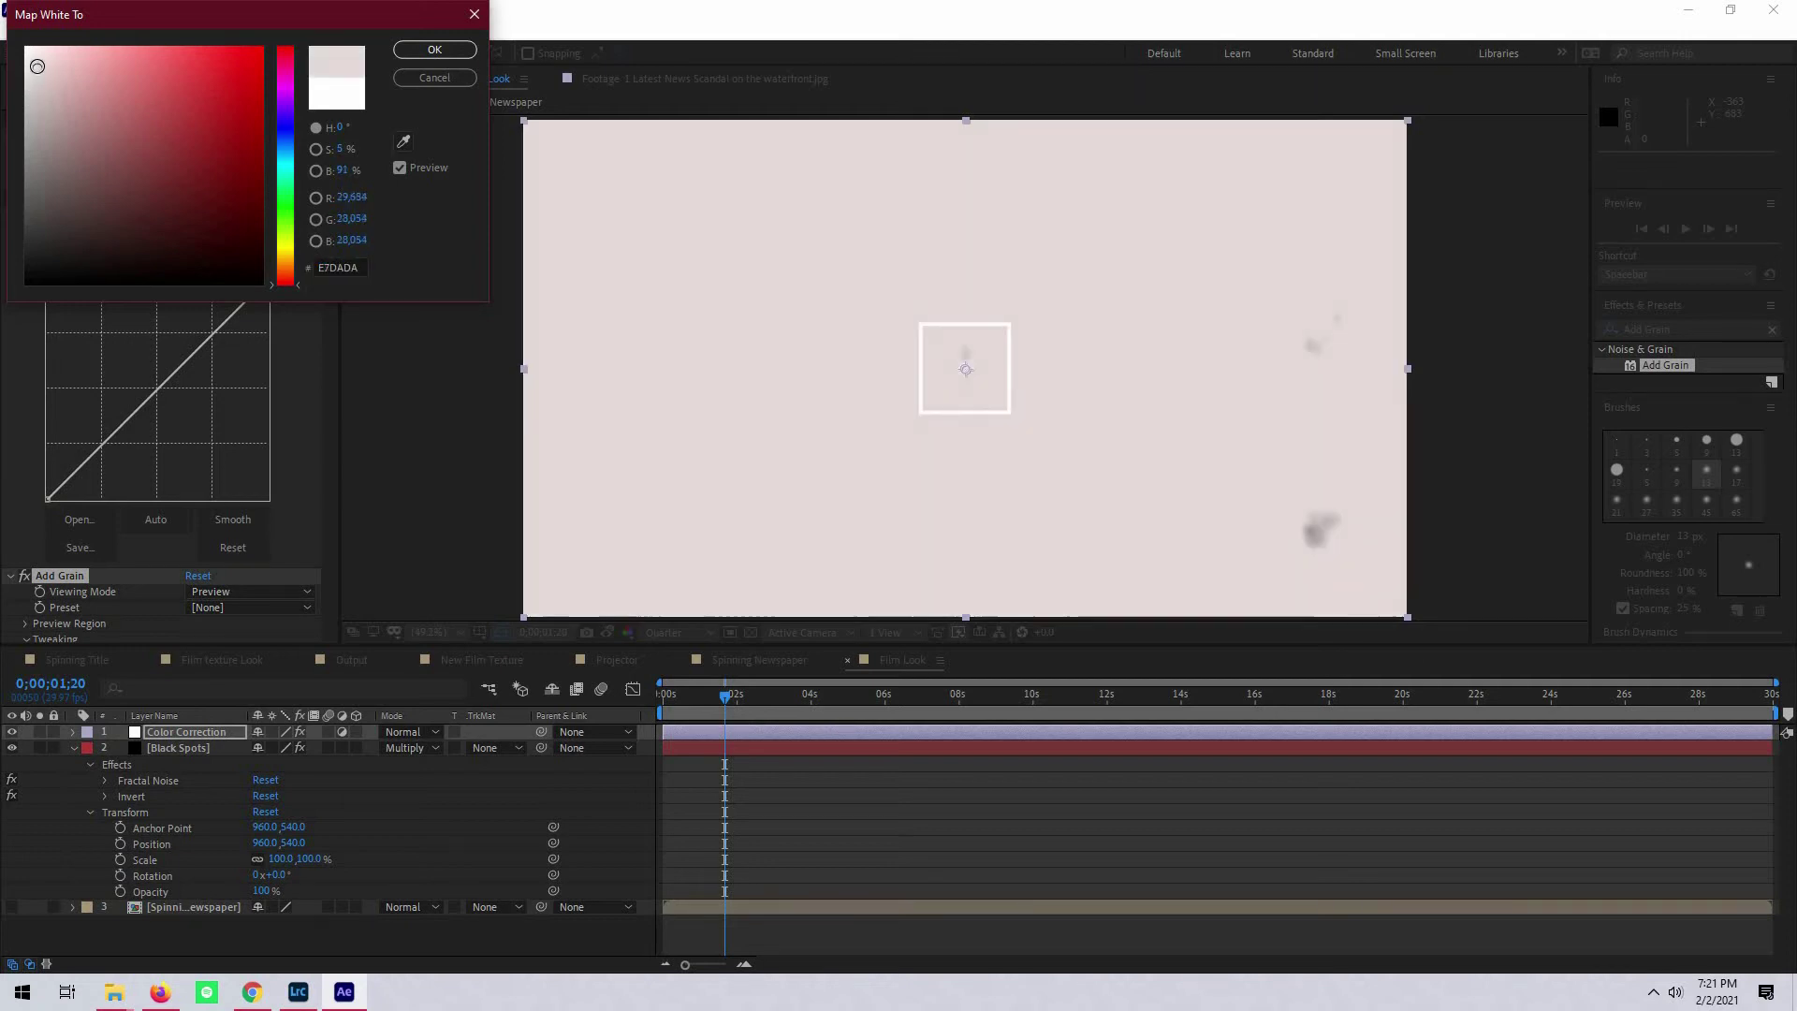
type("E9E5DC")
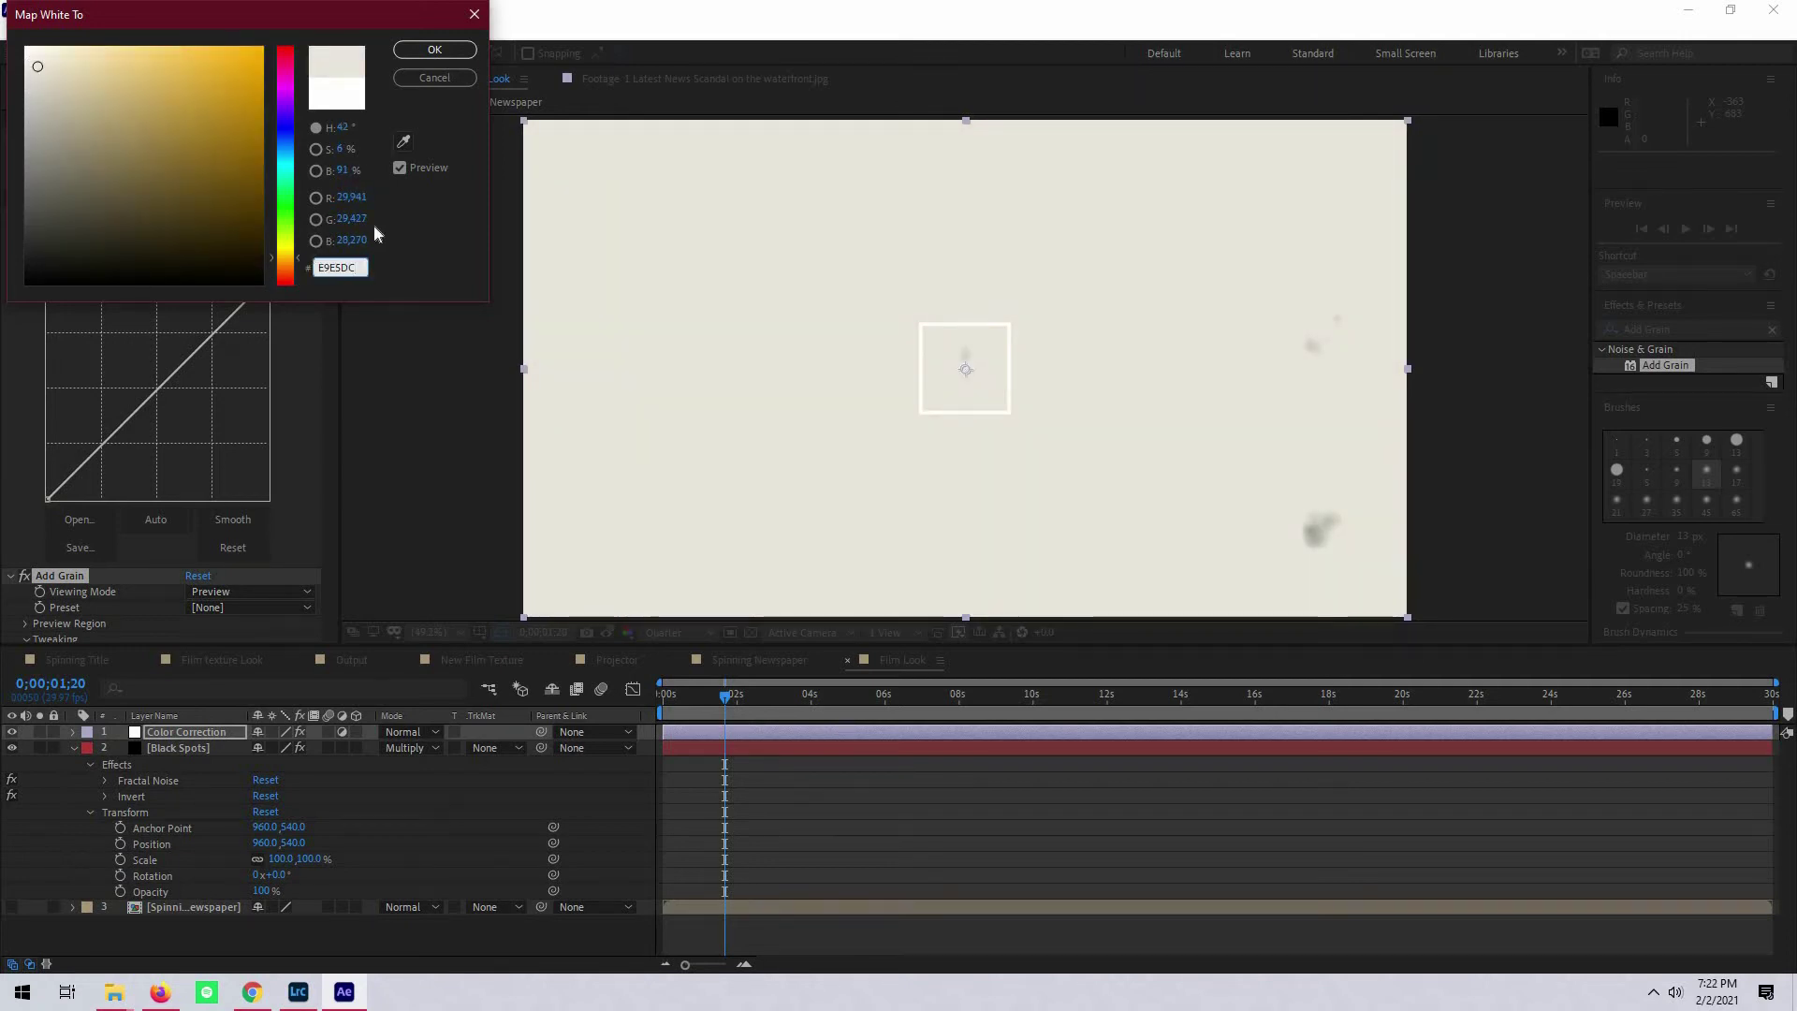
left_click(435, 50)
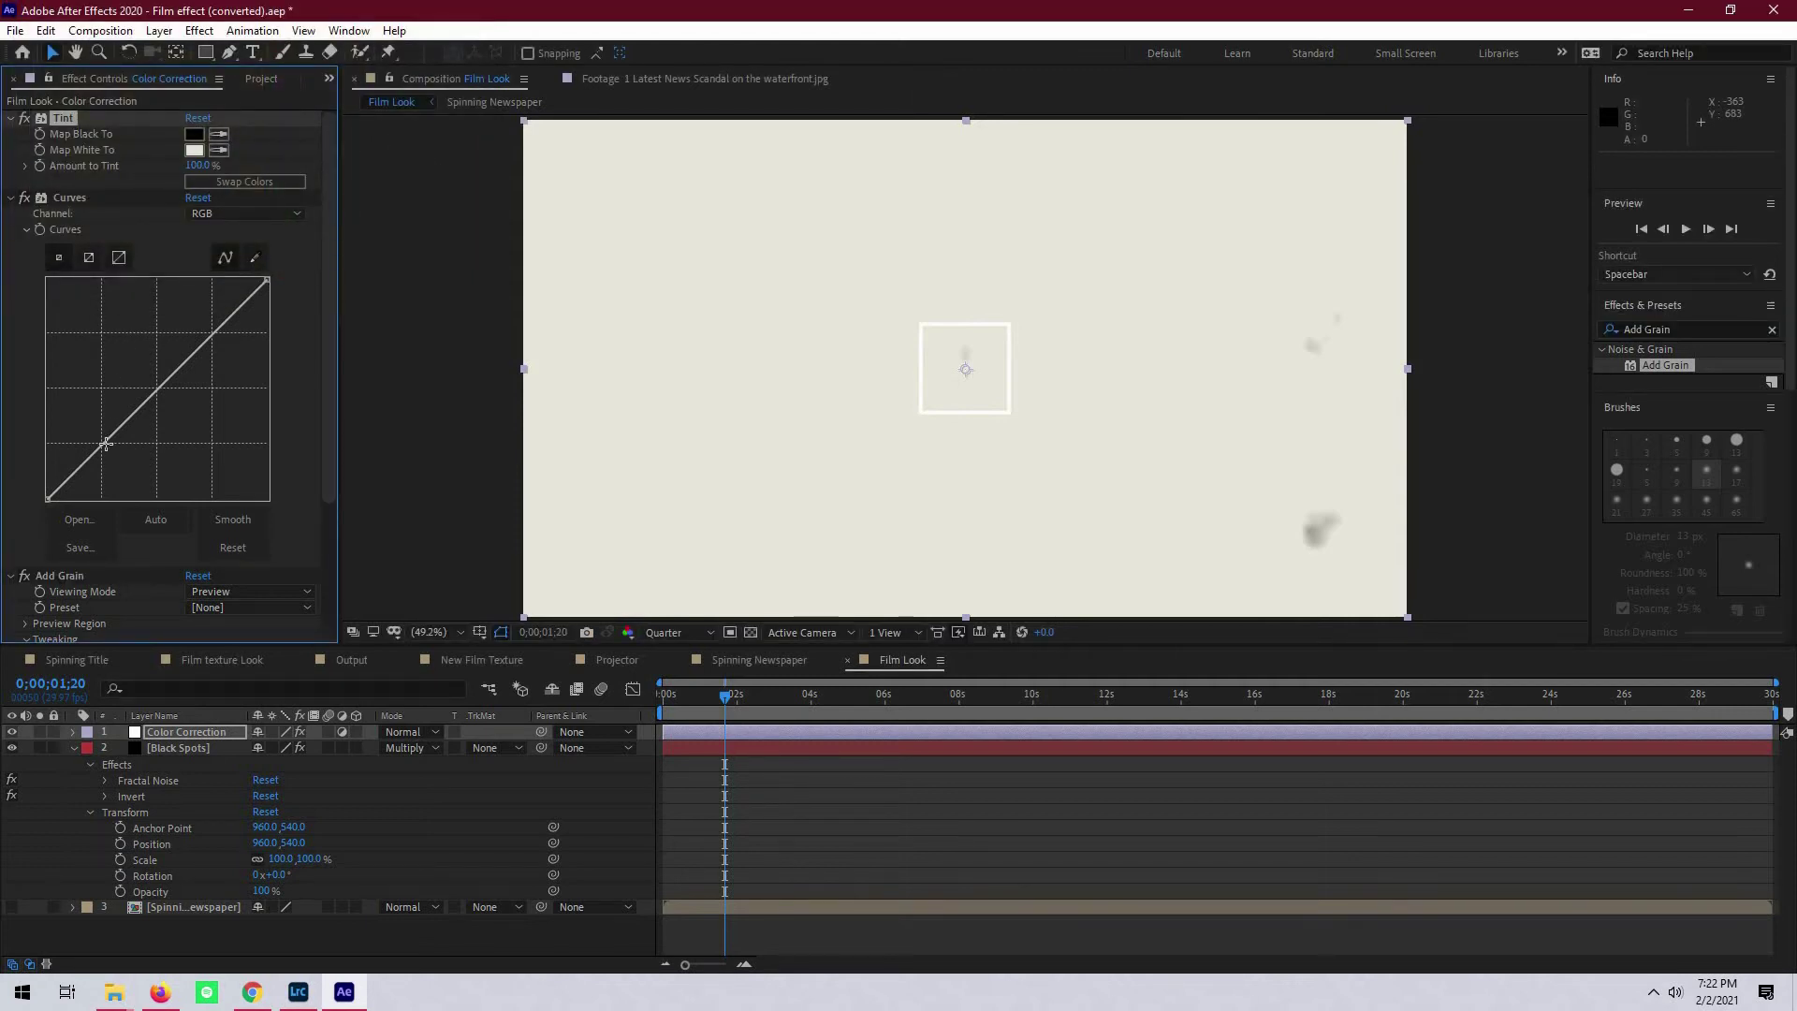
- Shape a gentle S-curve in the Curves effect and set Add Grain's viewing mode to Final Output
left_click_drag(103, 445, 105, 450)
left_click_drag(199, 367, 192, 345)
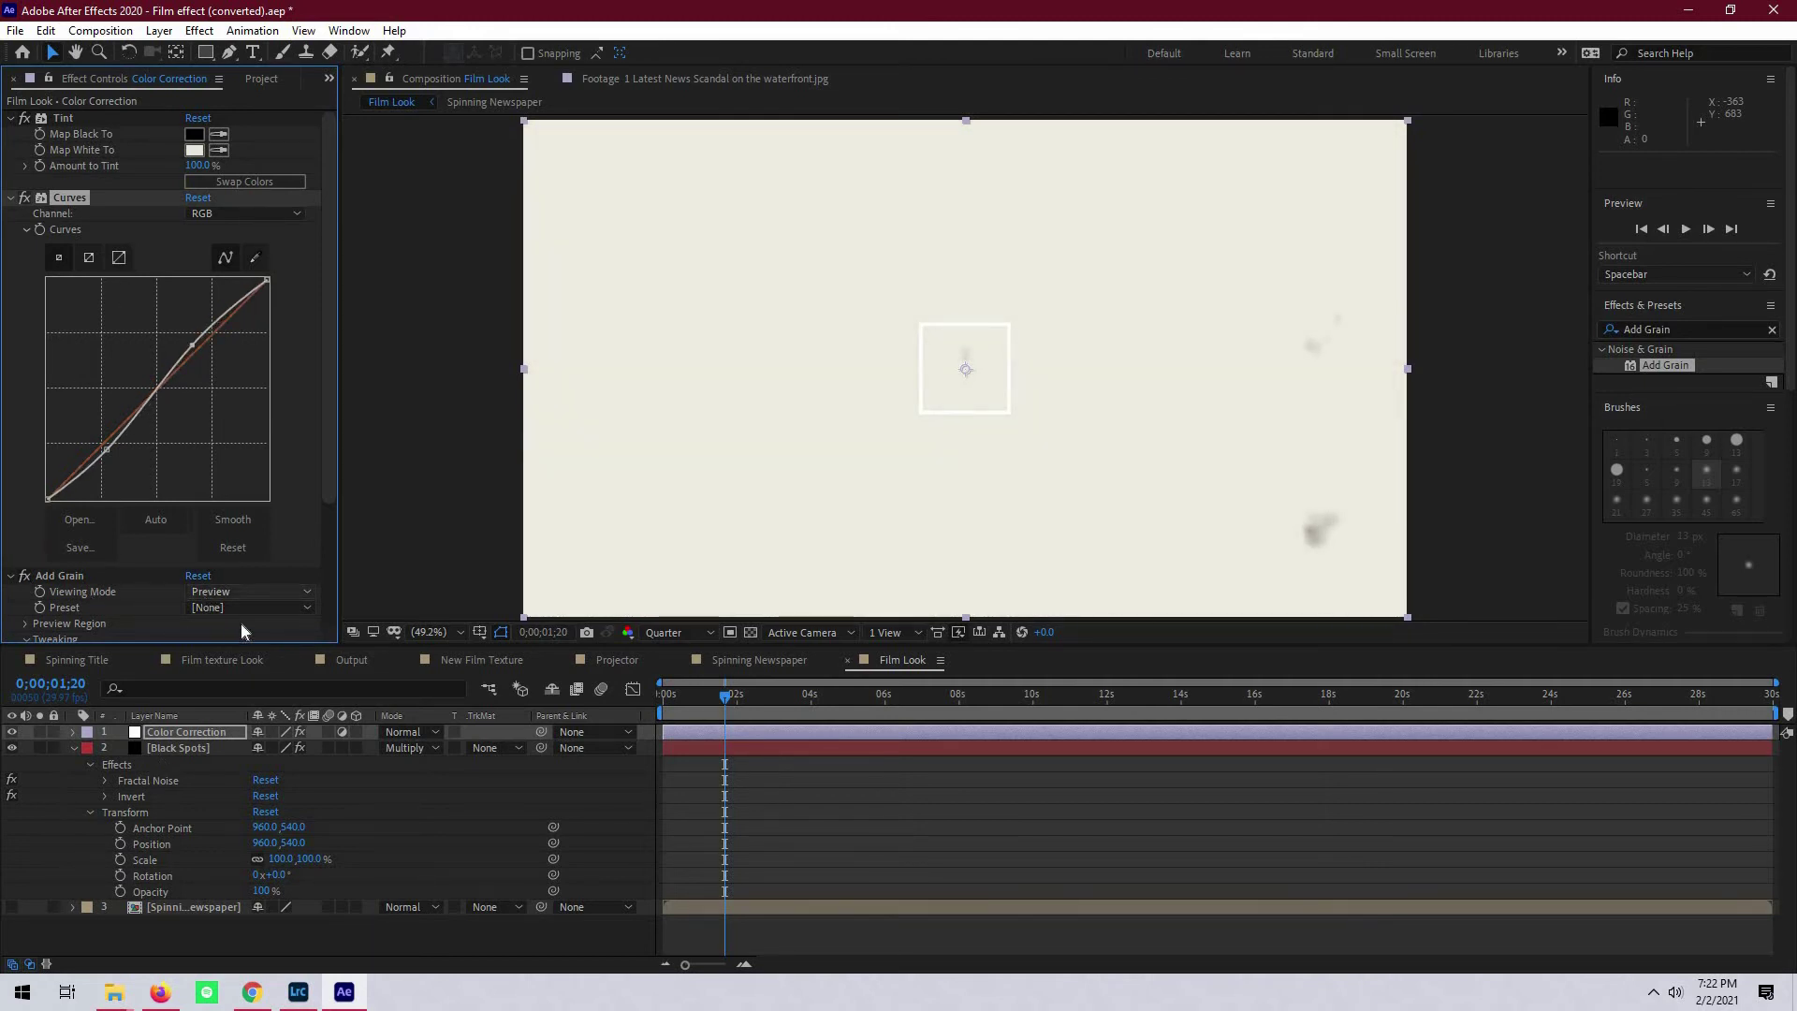
left_click(247, 591)
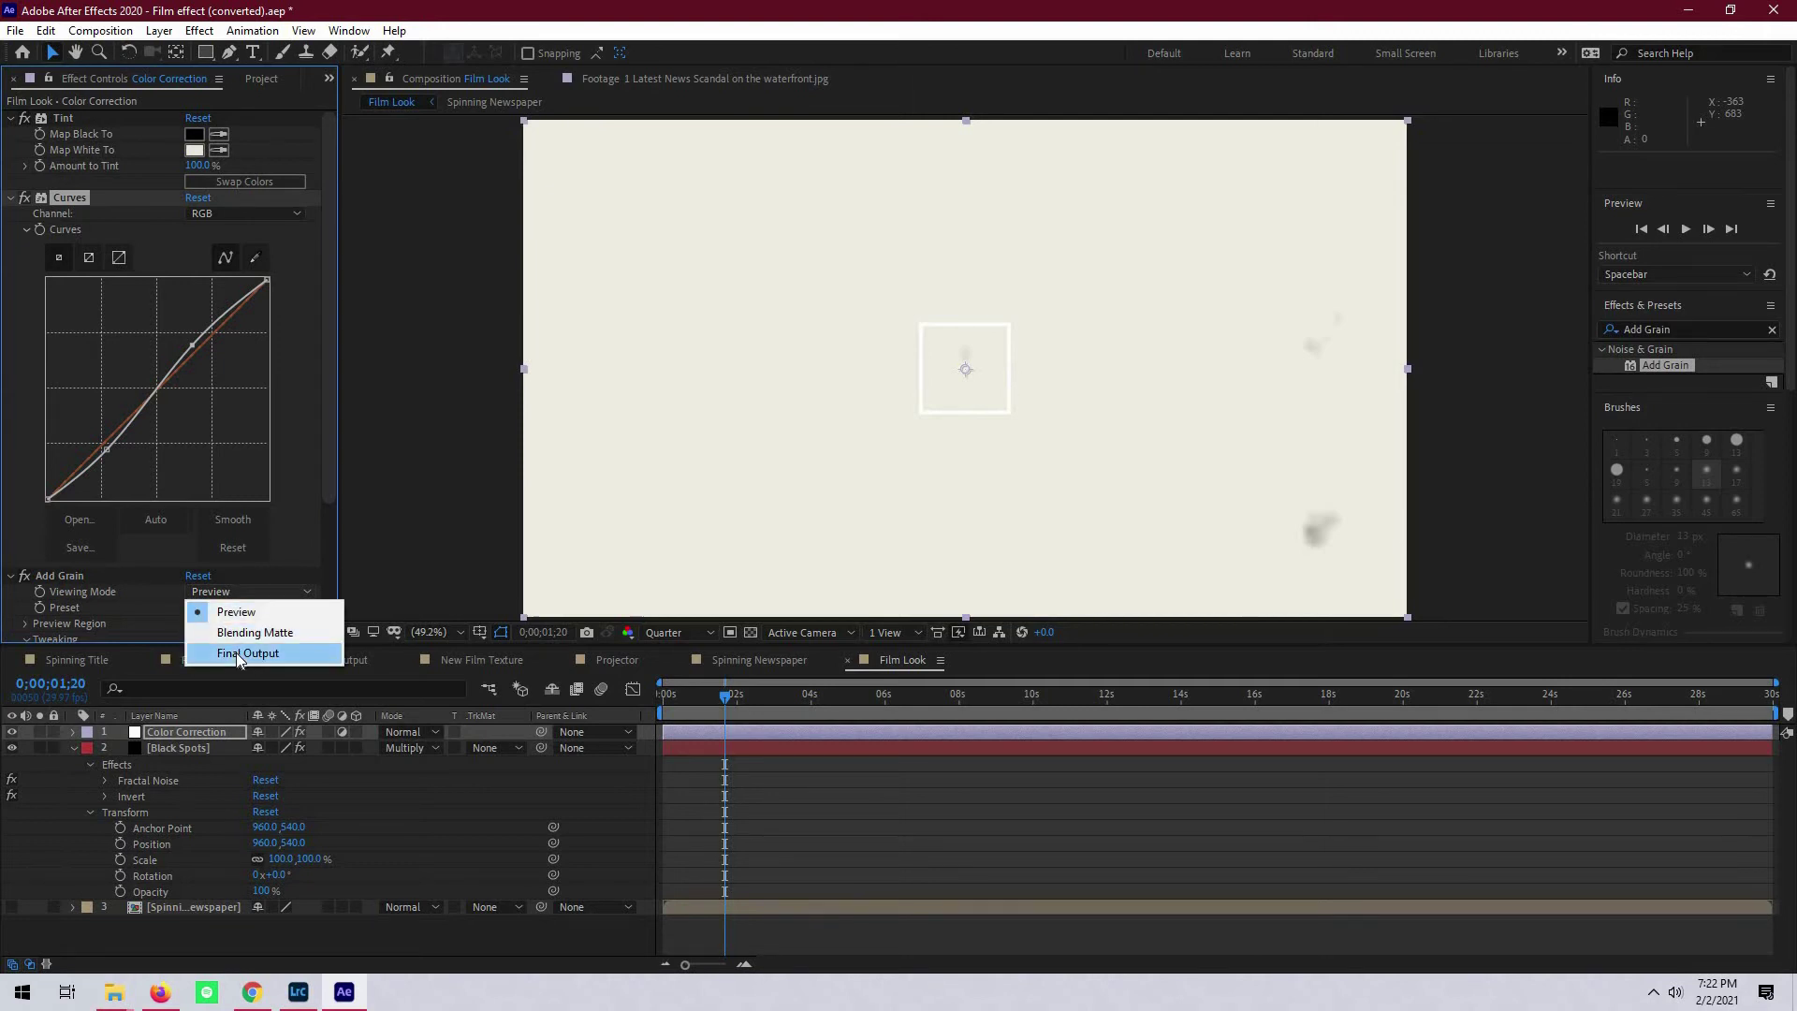
left_click(239, 654)
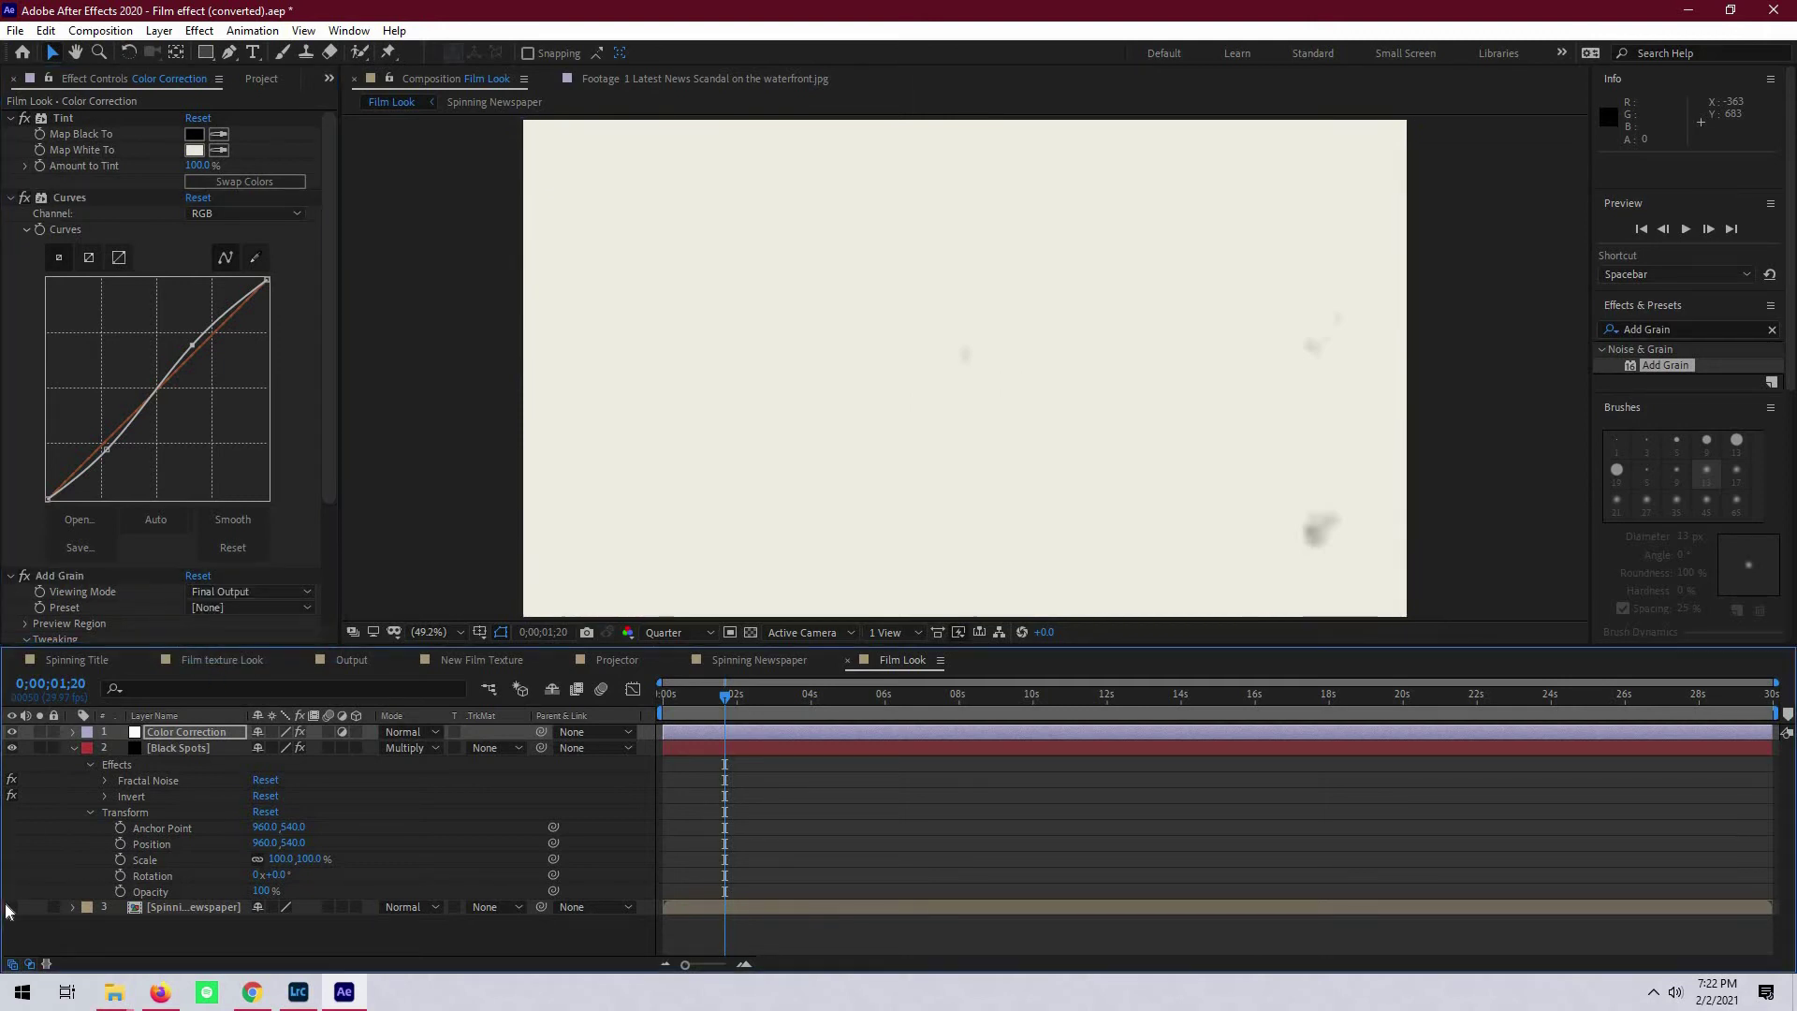
- Show the Spinning Newspaper layer and set the composition preview resolution to Full to inspect the grain
left_click(12, 907)
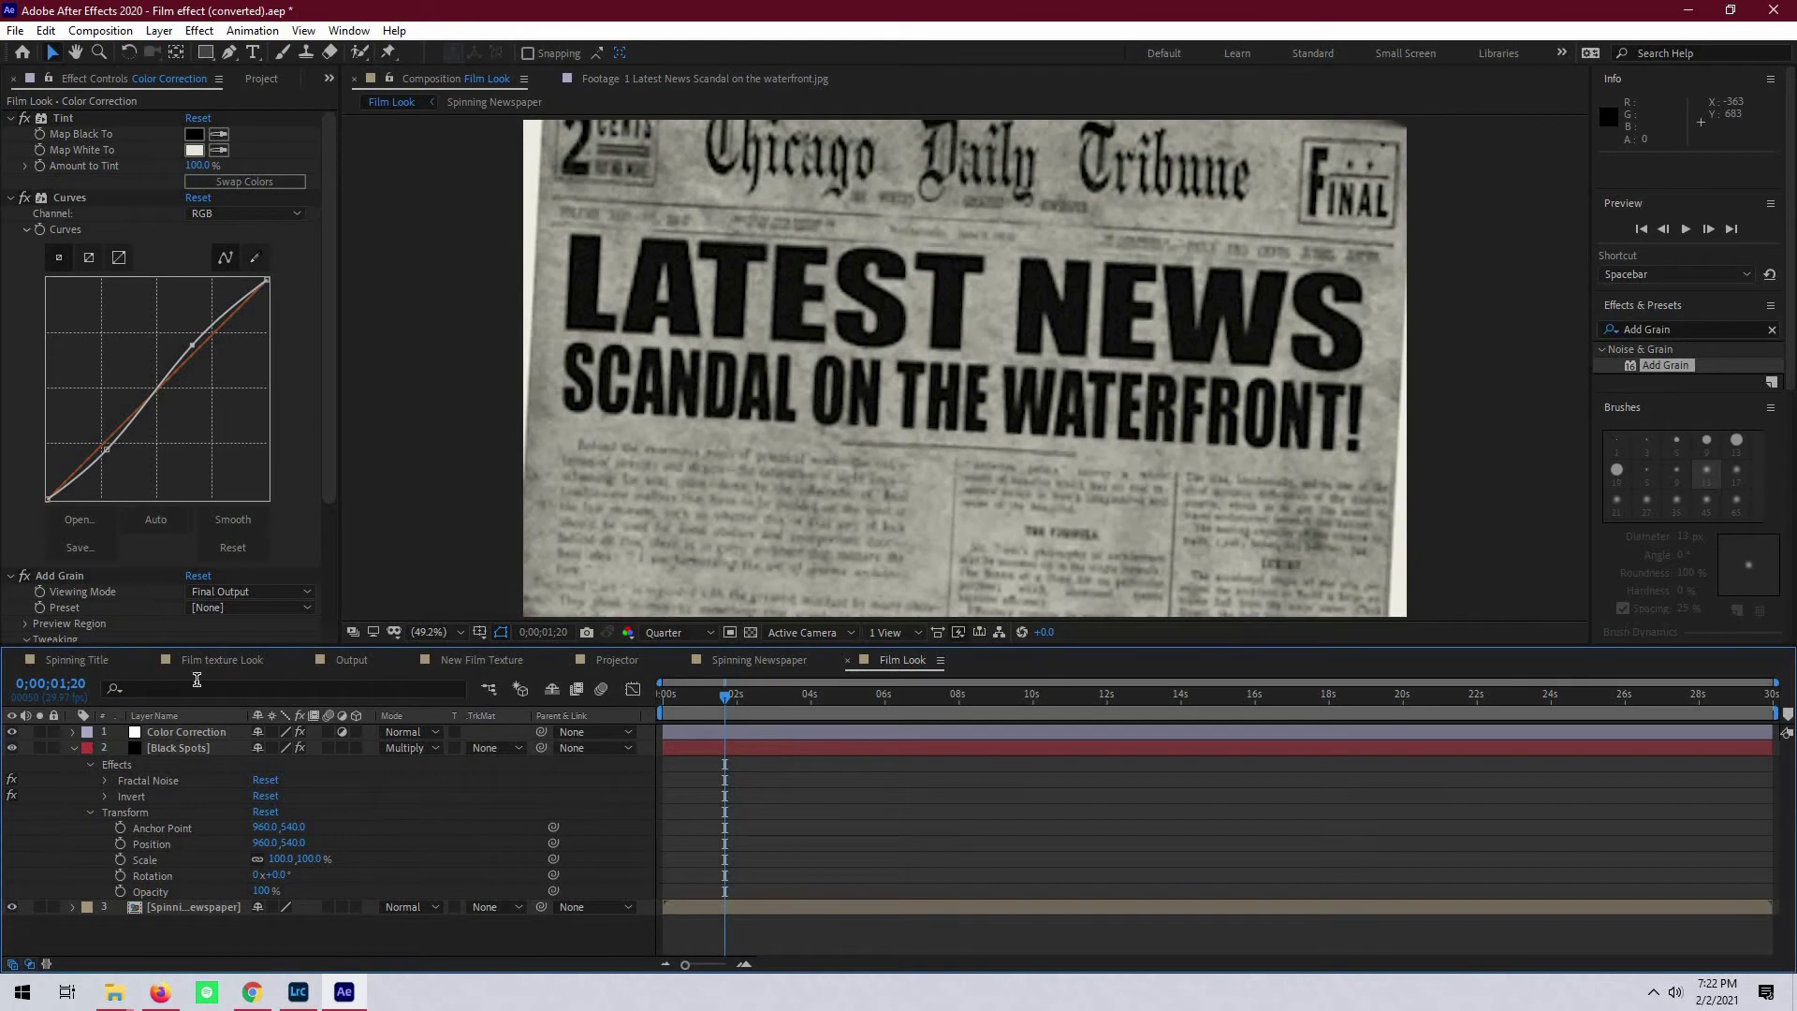
key("ctrl+j")
left_click(28, 576)
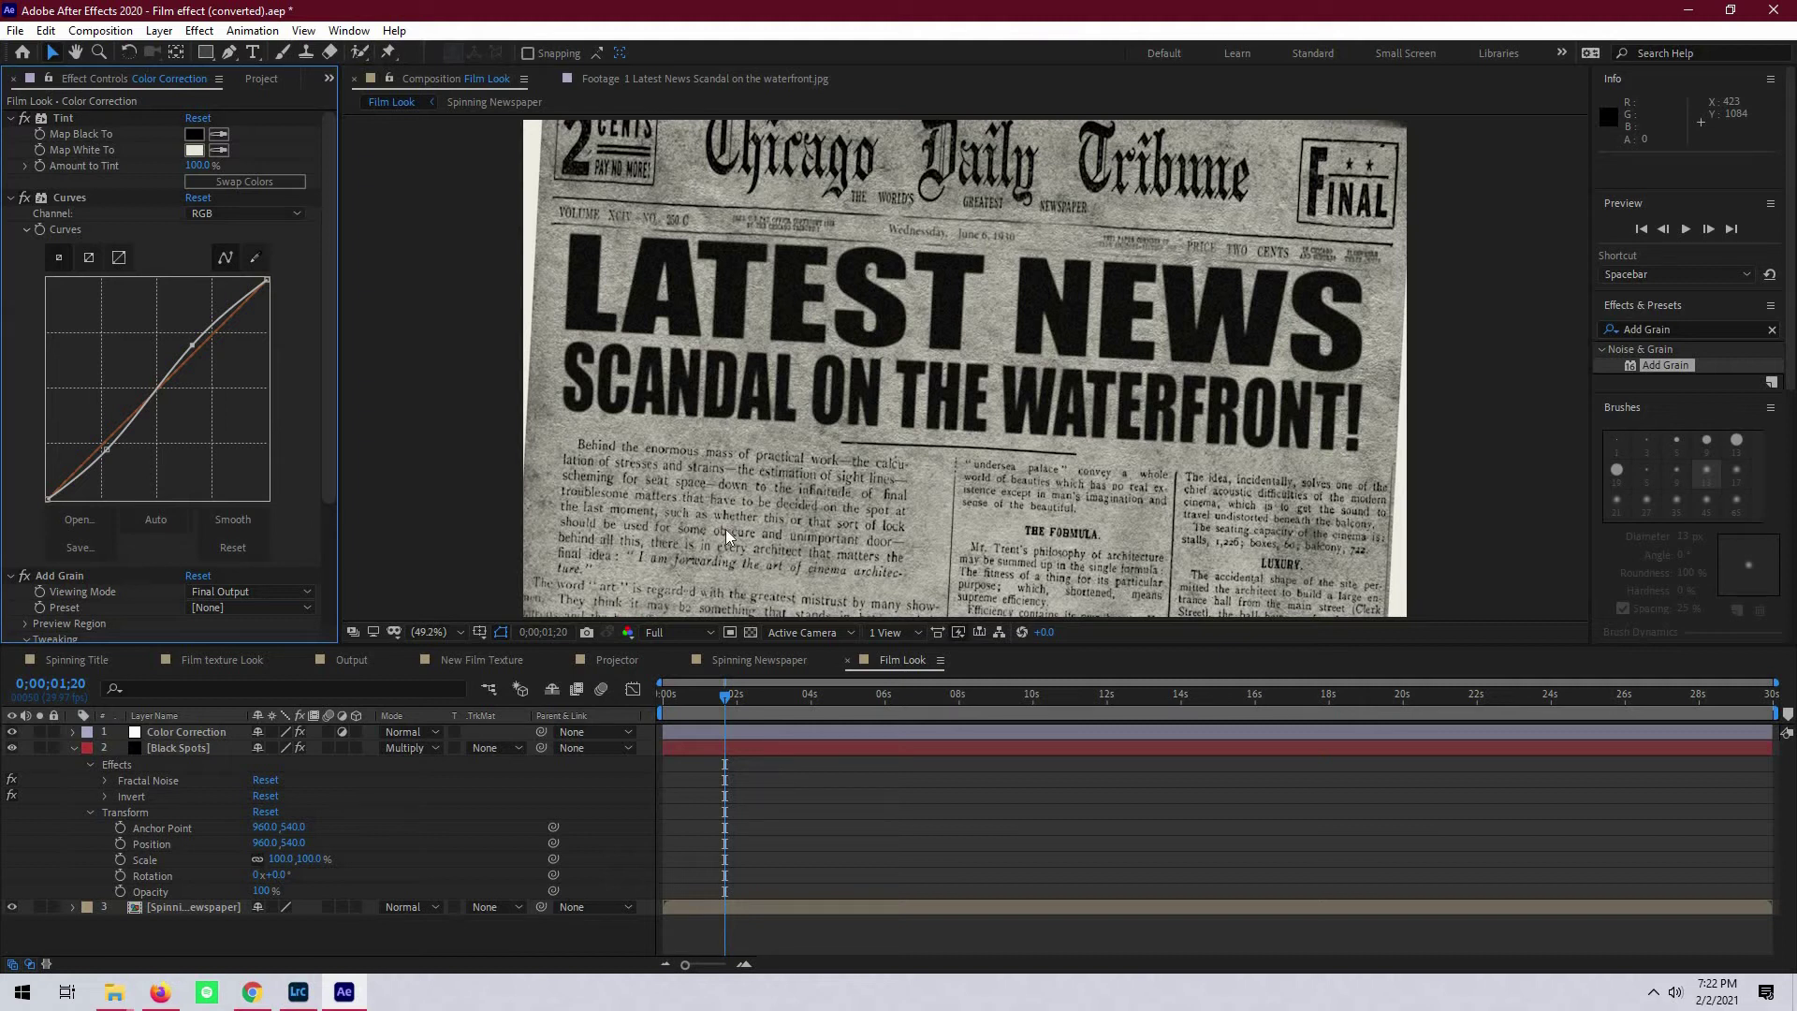
- Copy the Black Spots layer, place the copy above Color Correction and rename it White Spots
left_click(160, 743)
key("ctrl+c")
key("ctrl+v")
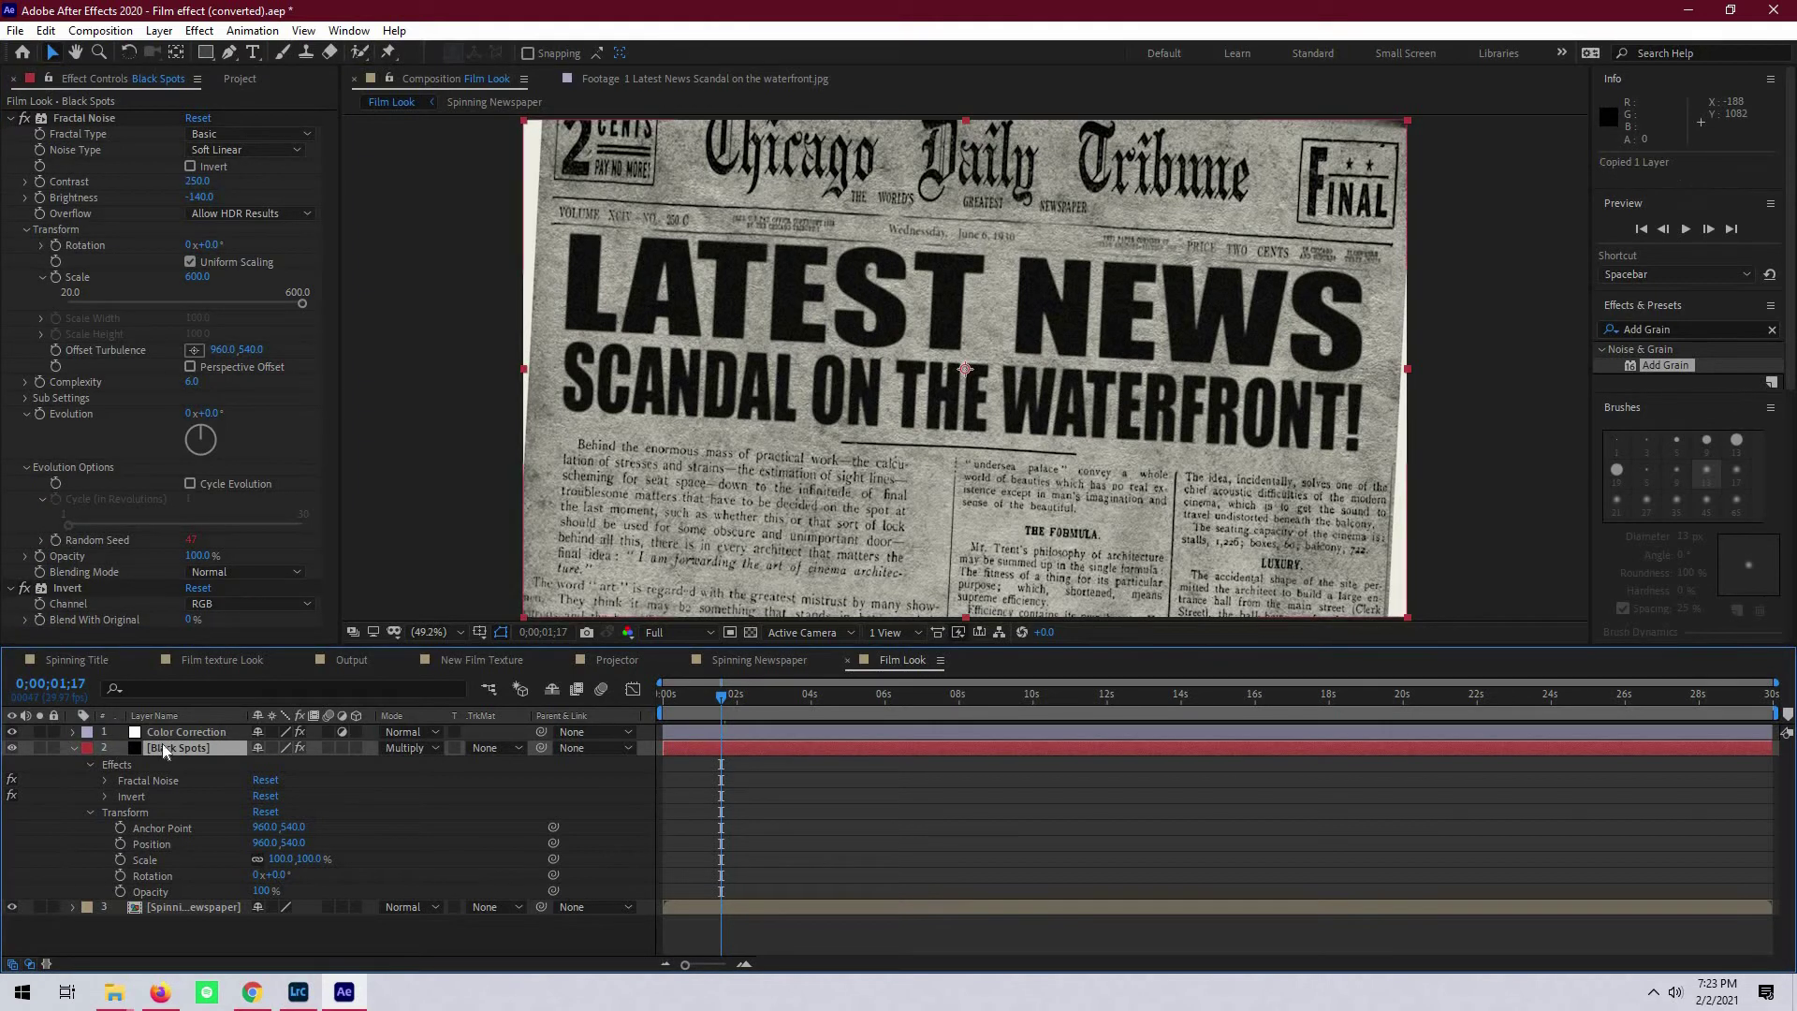
mouse_move(165, 747)
left_mouse_down()
mouse_move(178, 726)
mouse_move(150, 736)
left_mouse_up()
double_click(176, 731)
right_click(172, 736)
left_click(192, 730)
type("White")
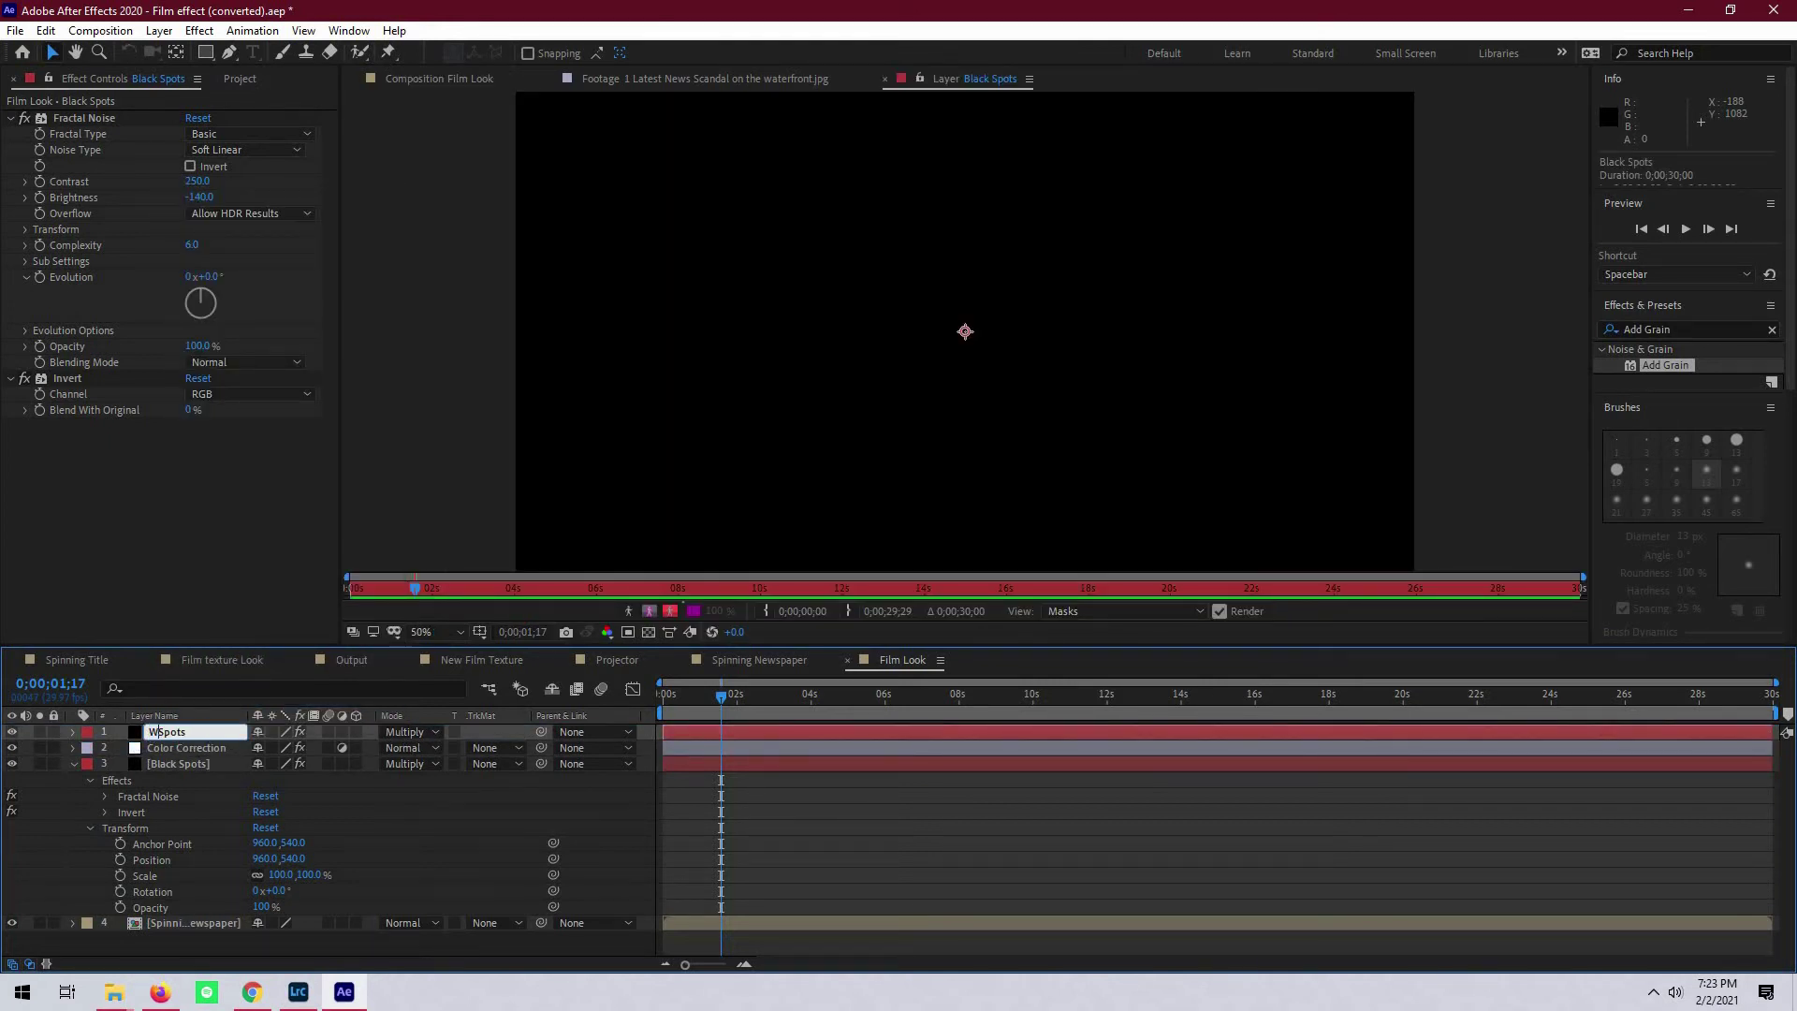
key("Return")
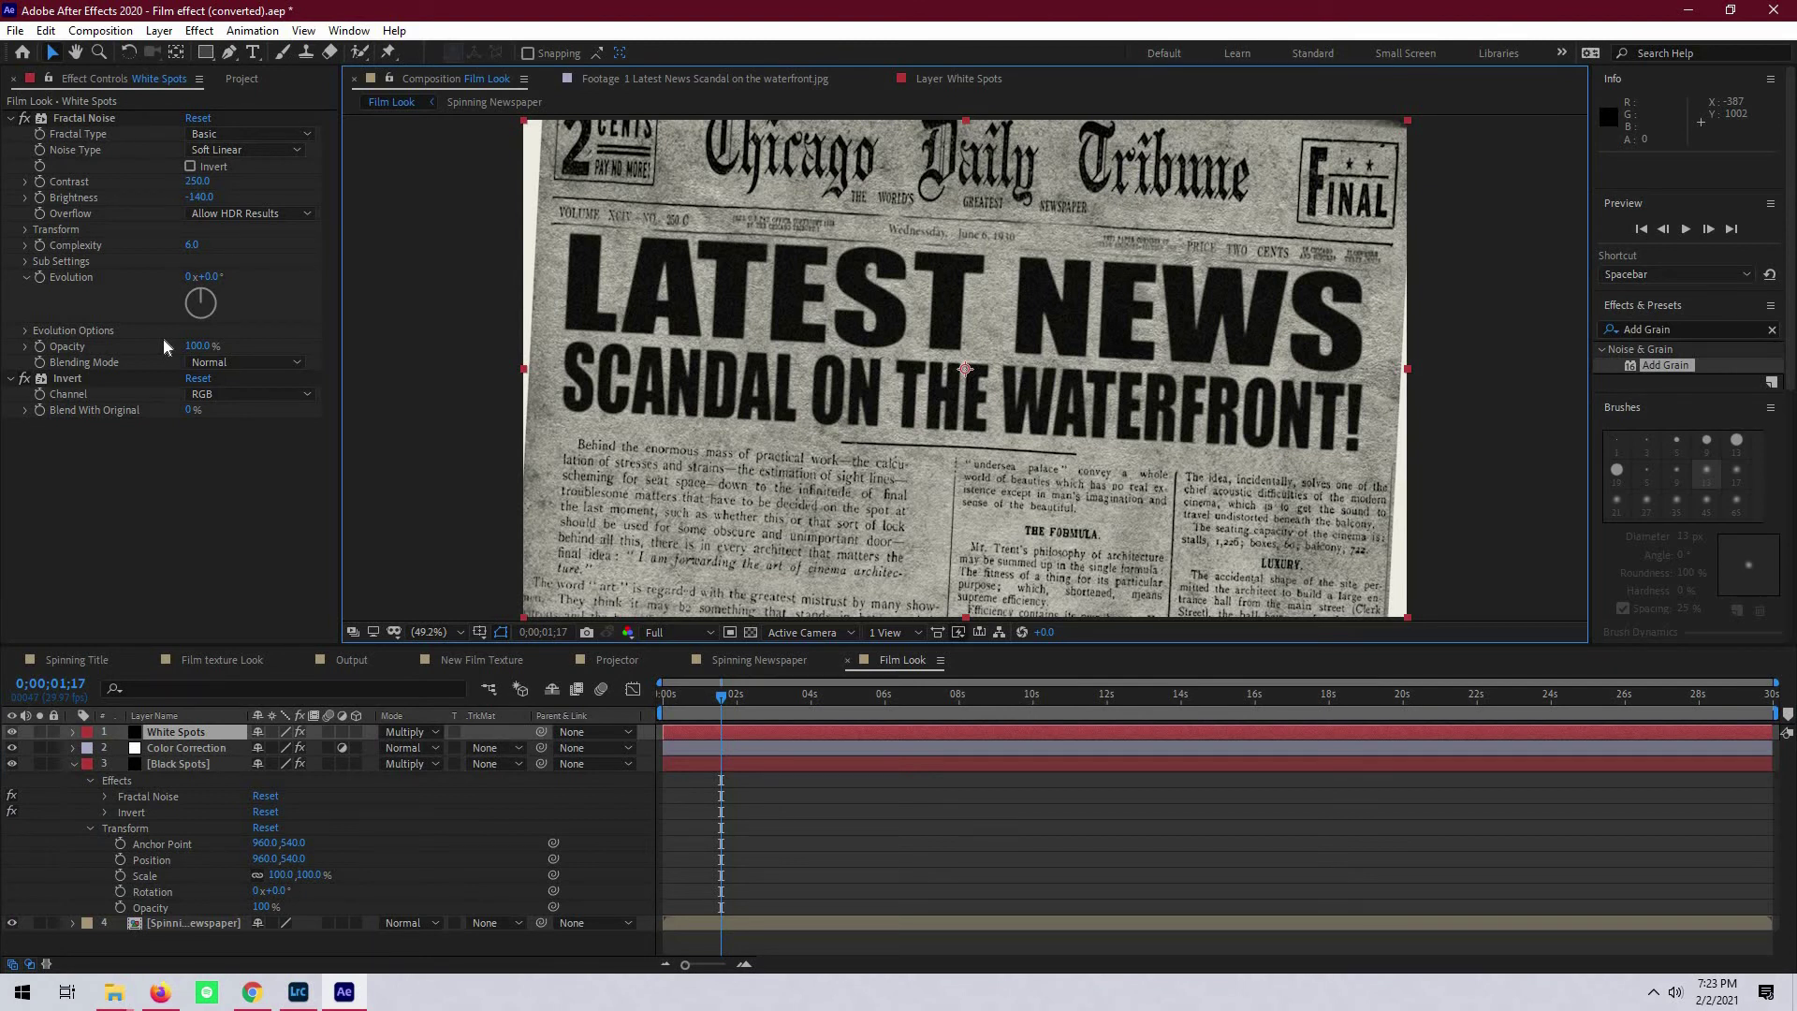
- On White Spots, place Invert above Fractal Noise and set the Fractal Noise transform scale to 100
left_click_drag(135, 188, 123, 110)
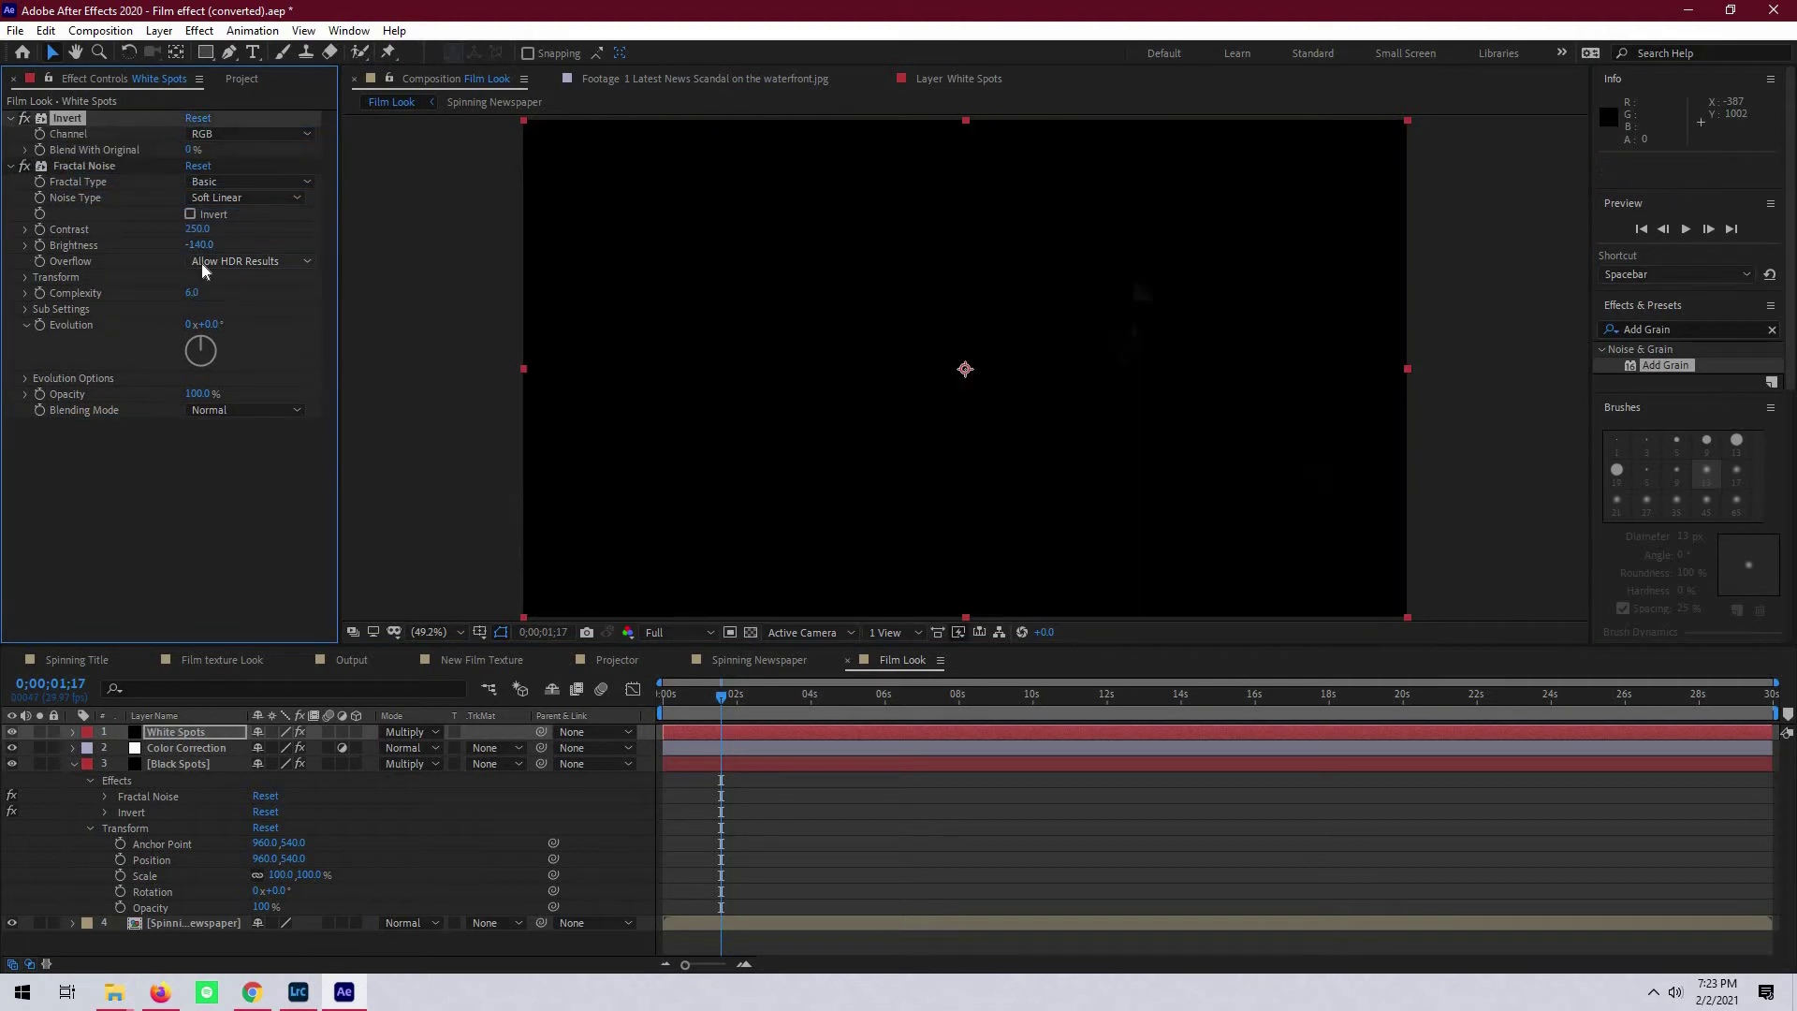
left_click(193, 327)
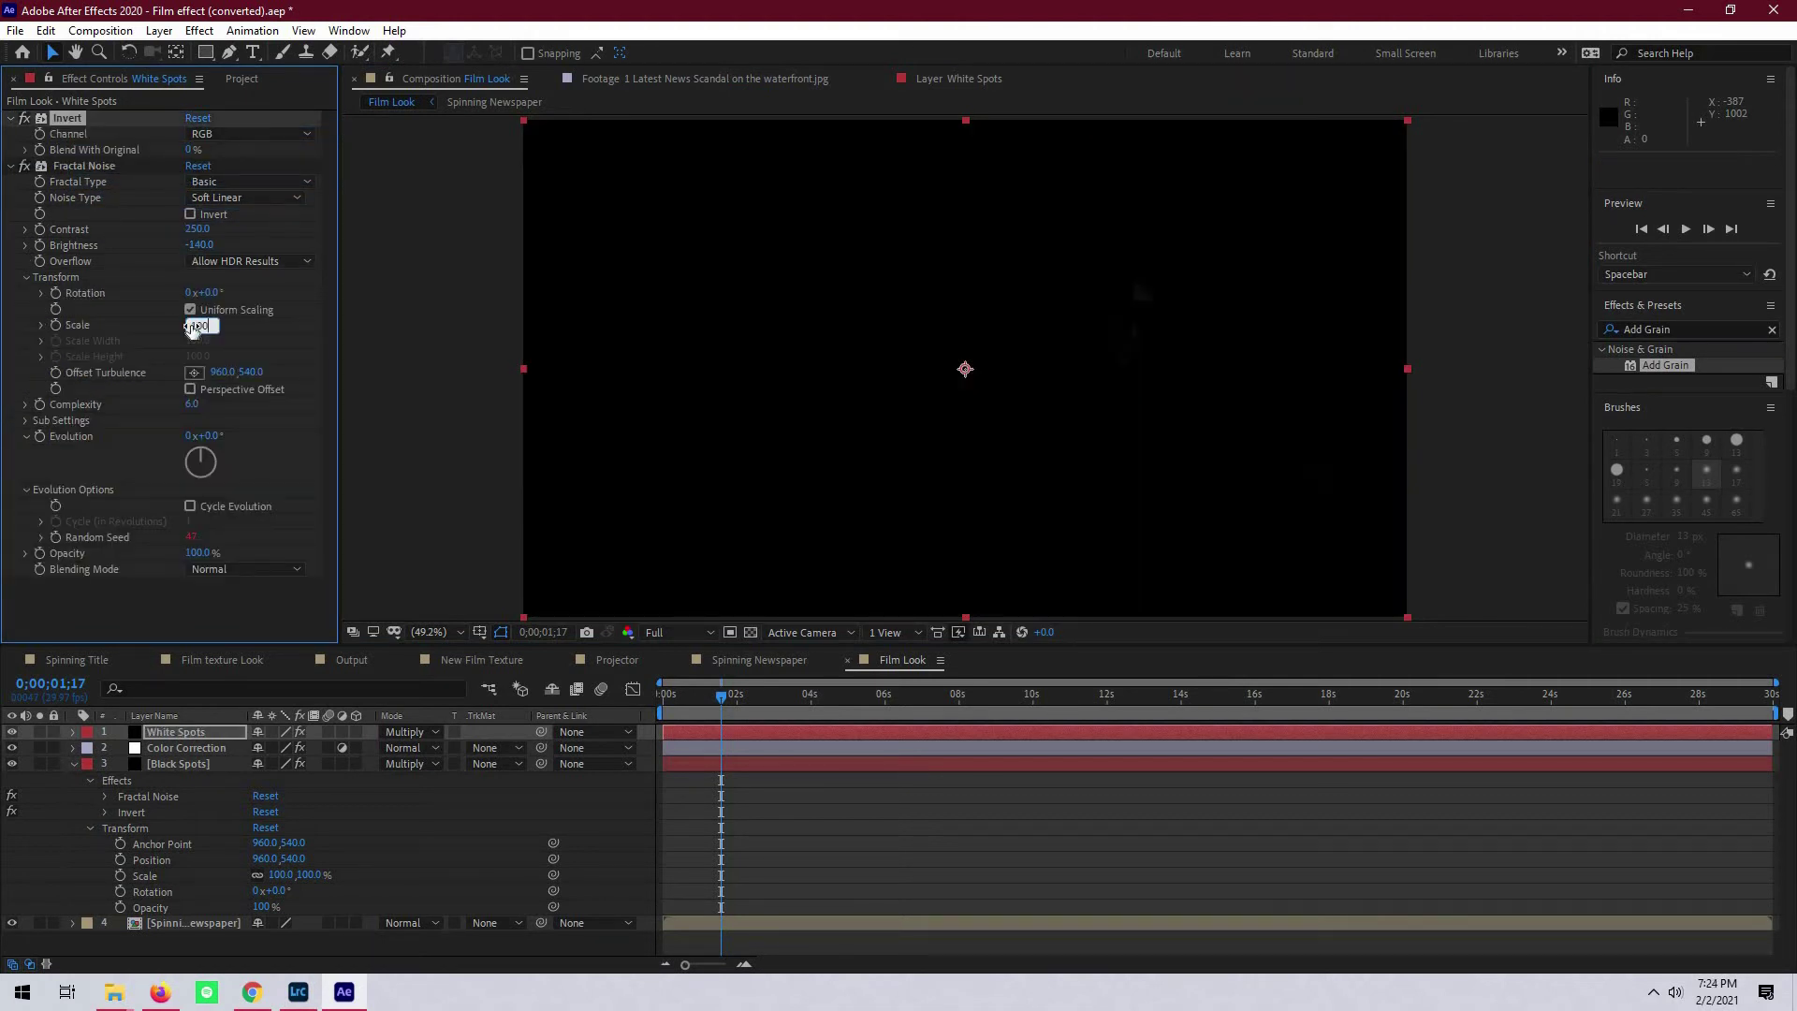
key("Return")
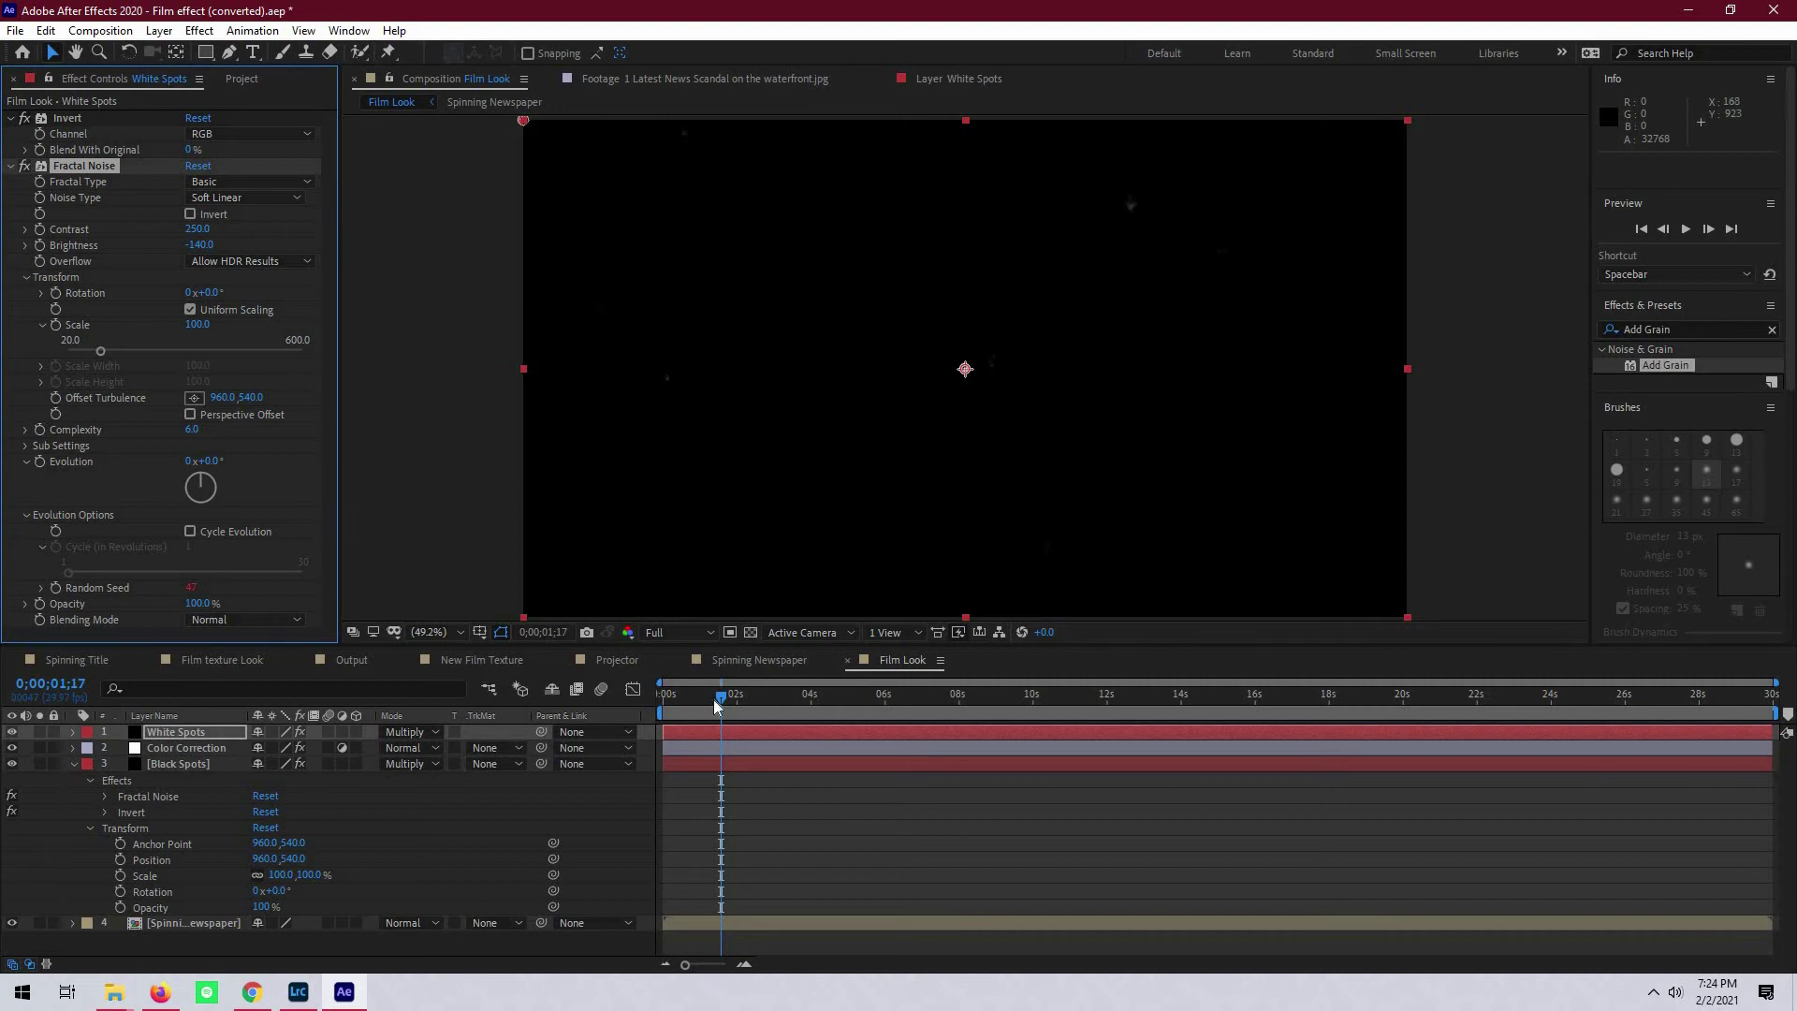
left_click_drag(784, 697, 799, 697)
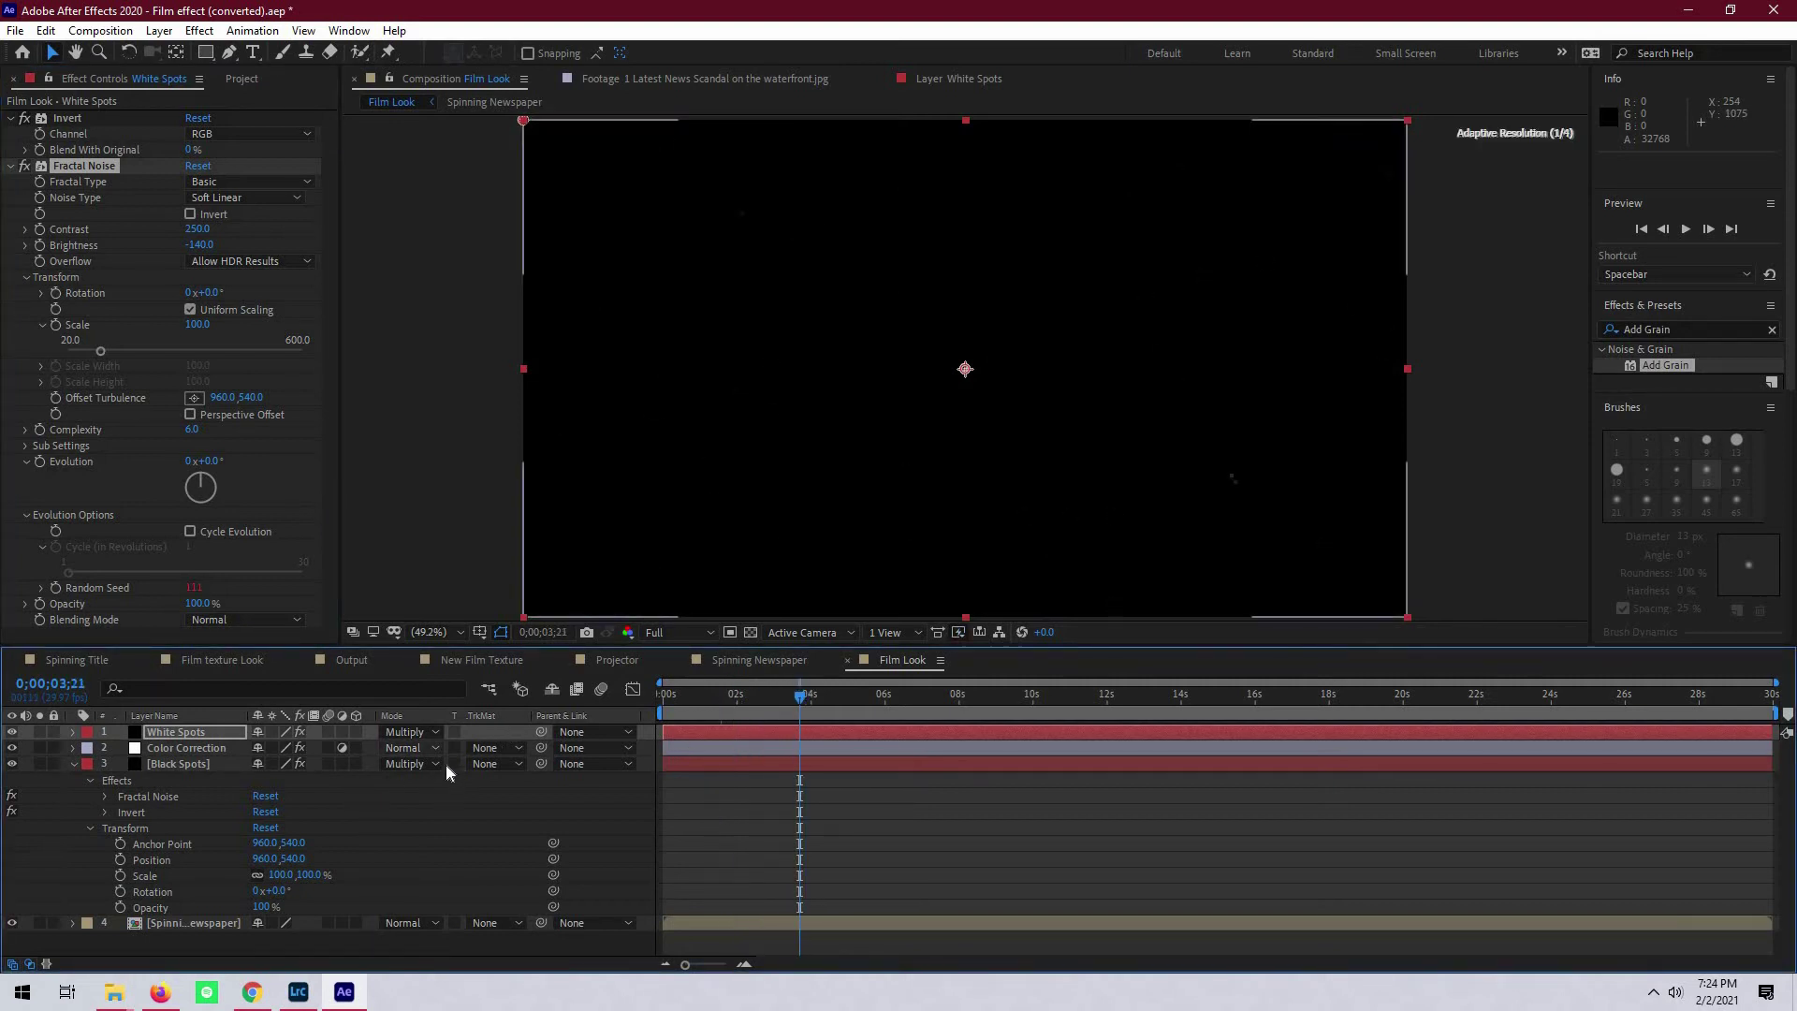
- Set the White Spots layer's blending mode to Add and check it at another time in the composition
left_click(426, 732)
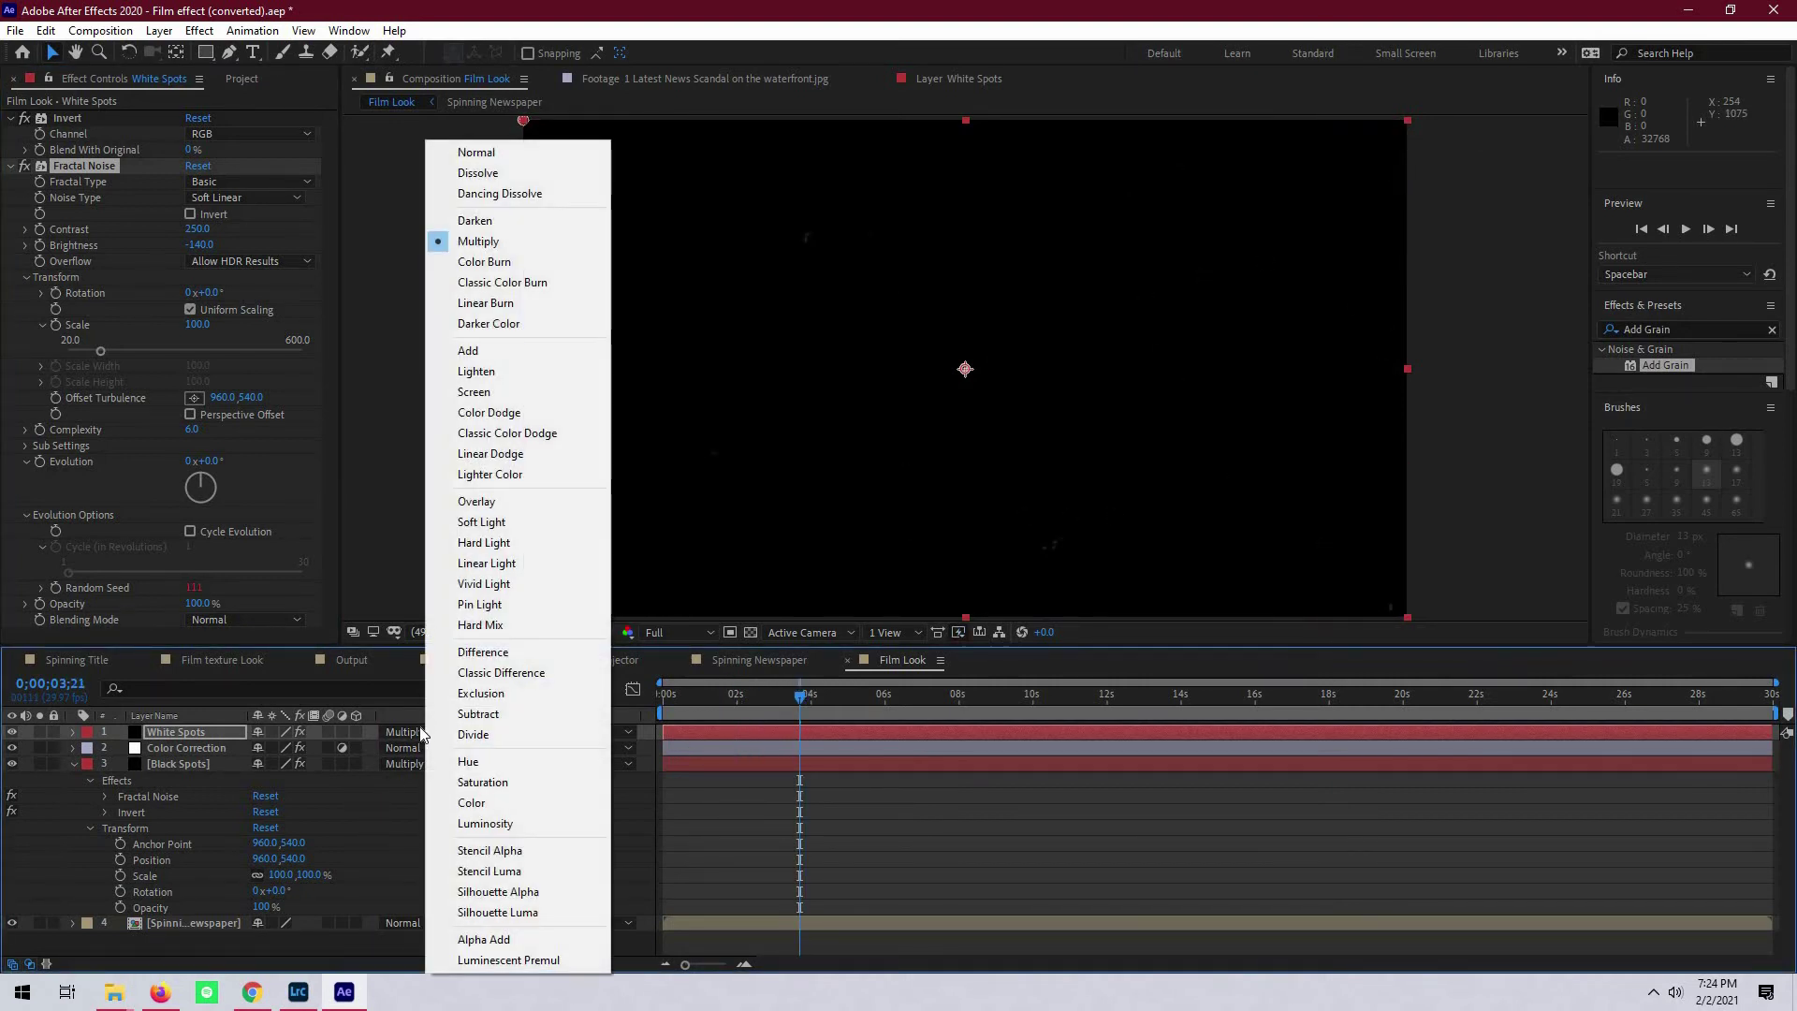
left_click(479, 351)
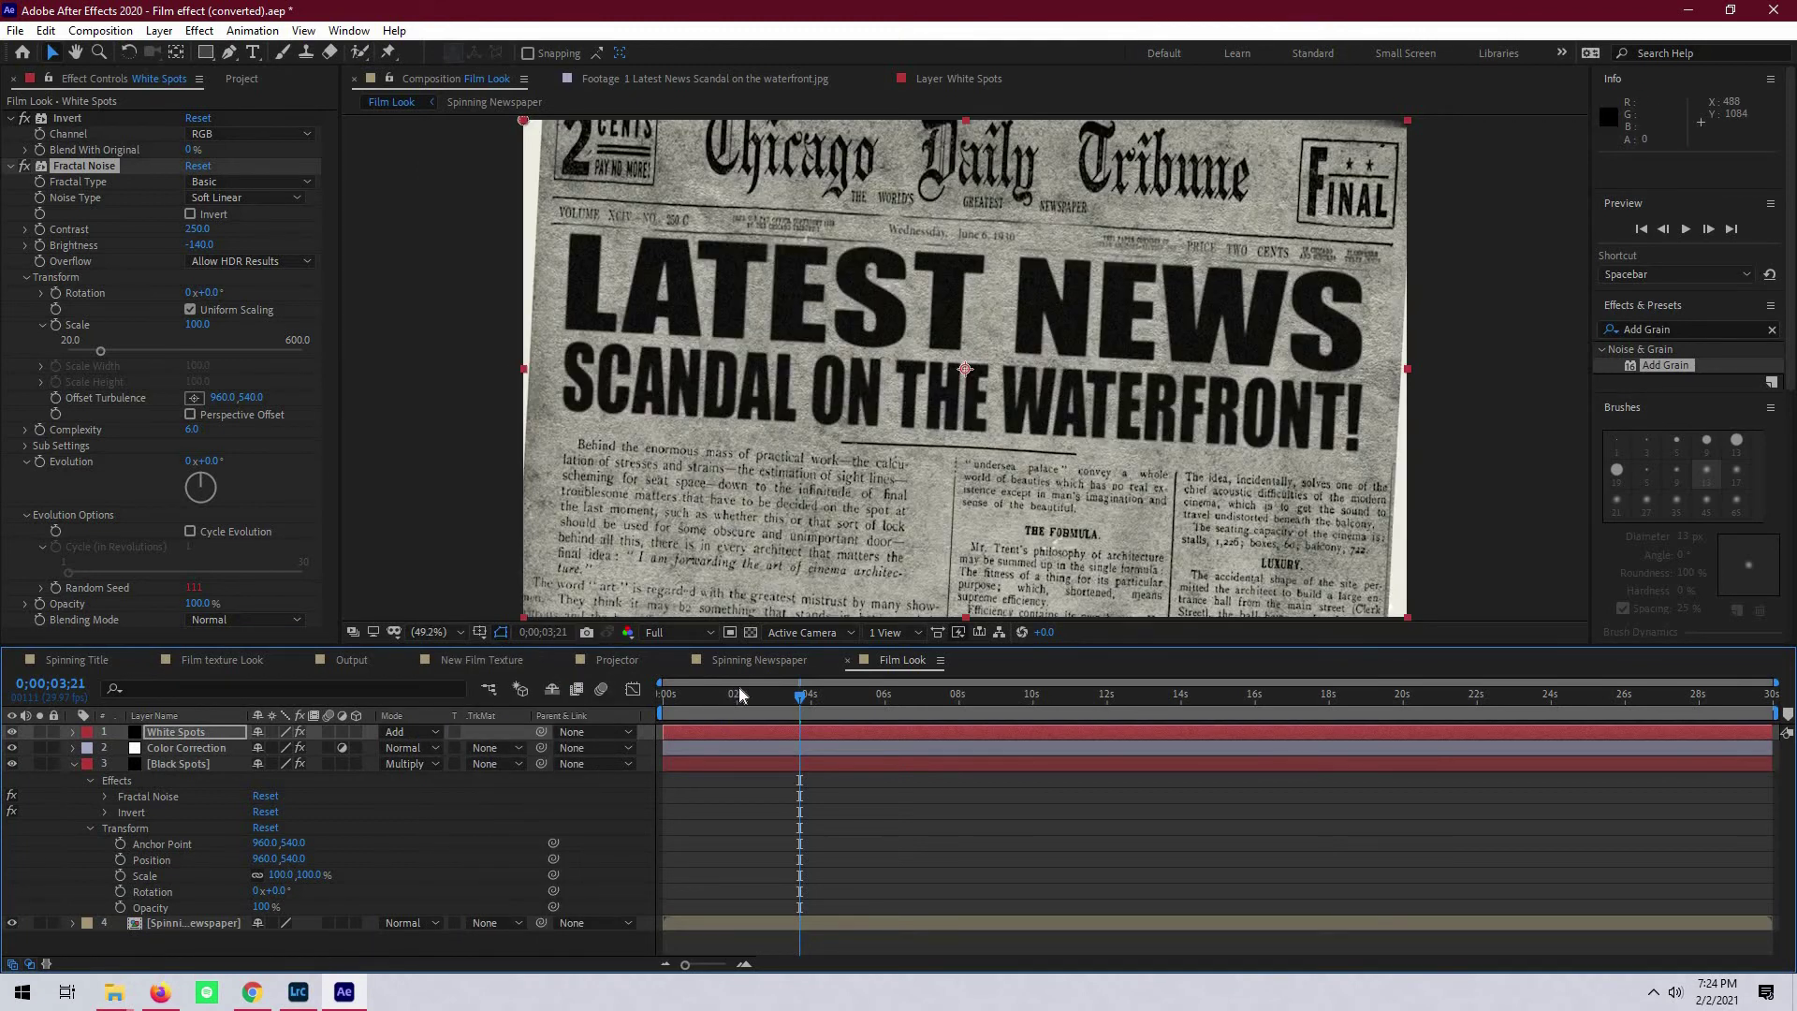
mouse_move(799, 695)
left_mouse_down()
mouse_move(687, 716)
mouse_move(770, 700)
left_mouse_up()
- Hide the Spinning Newspaper layer and set the White Spots layer's opacity to 50%
left_click(11, 923)
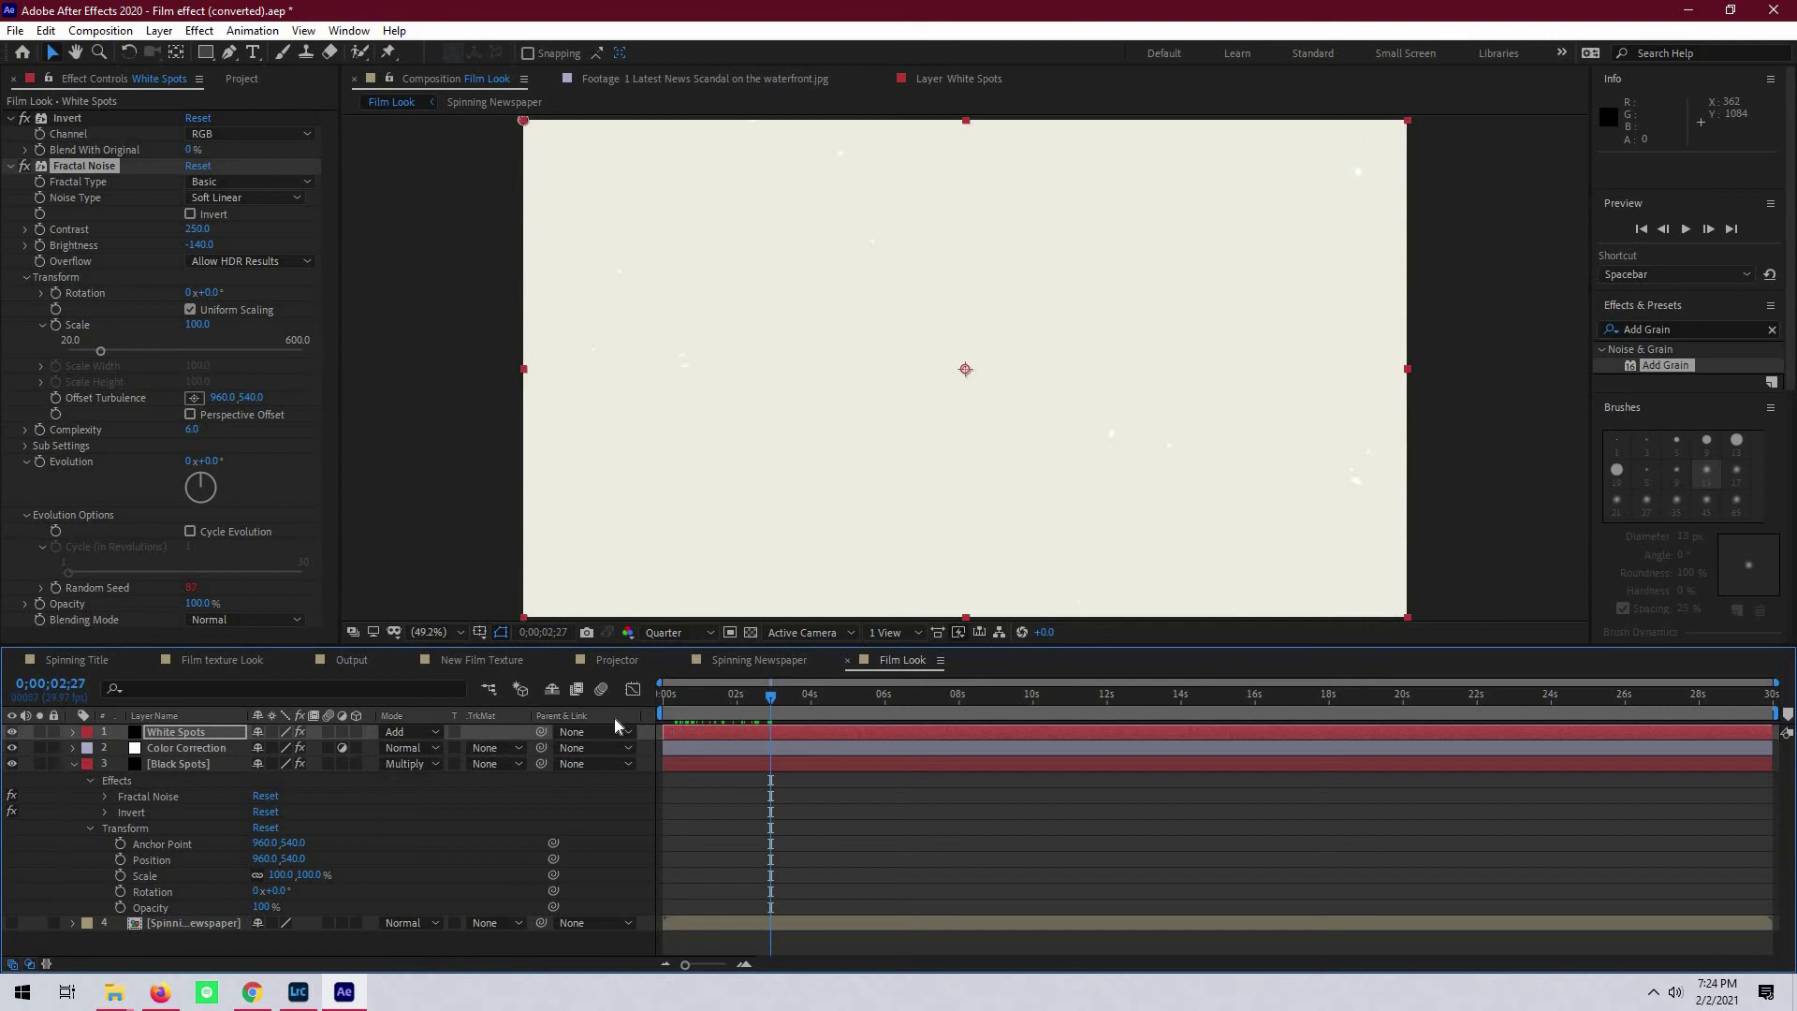
key("t")
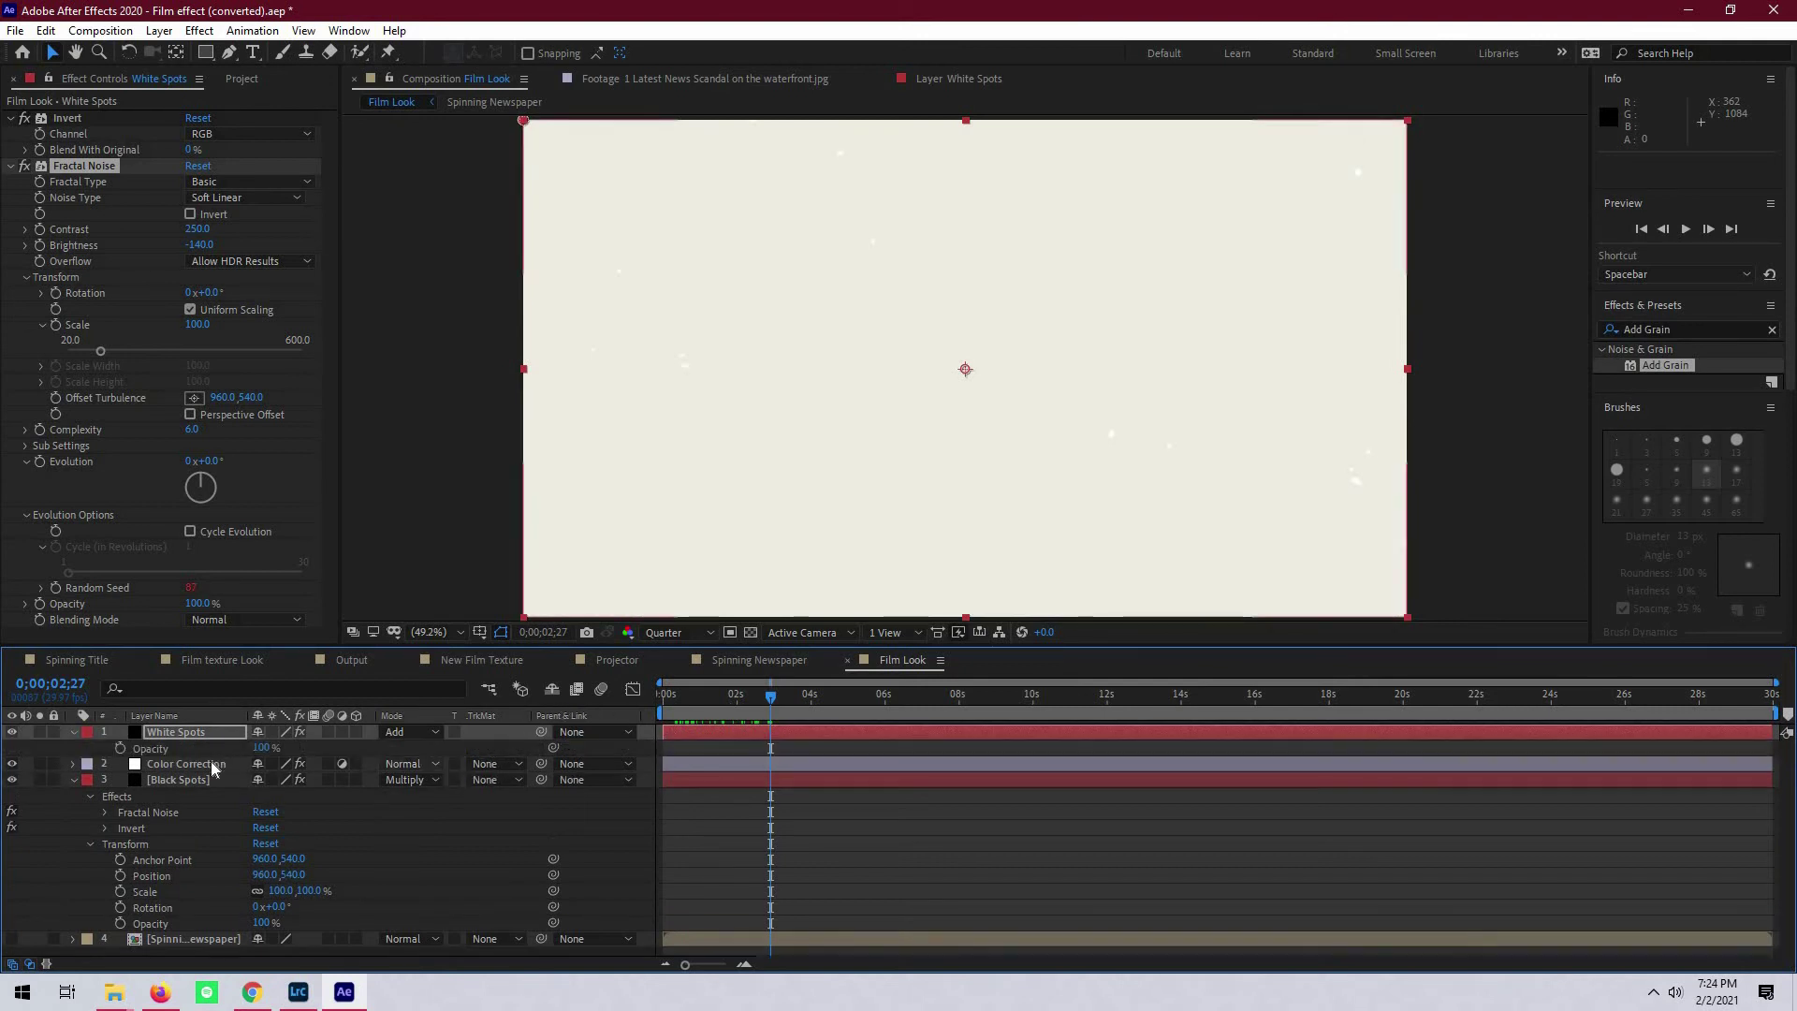
left_click(258, 748)
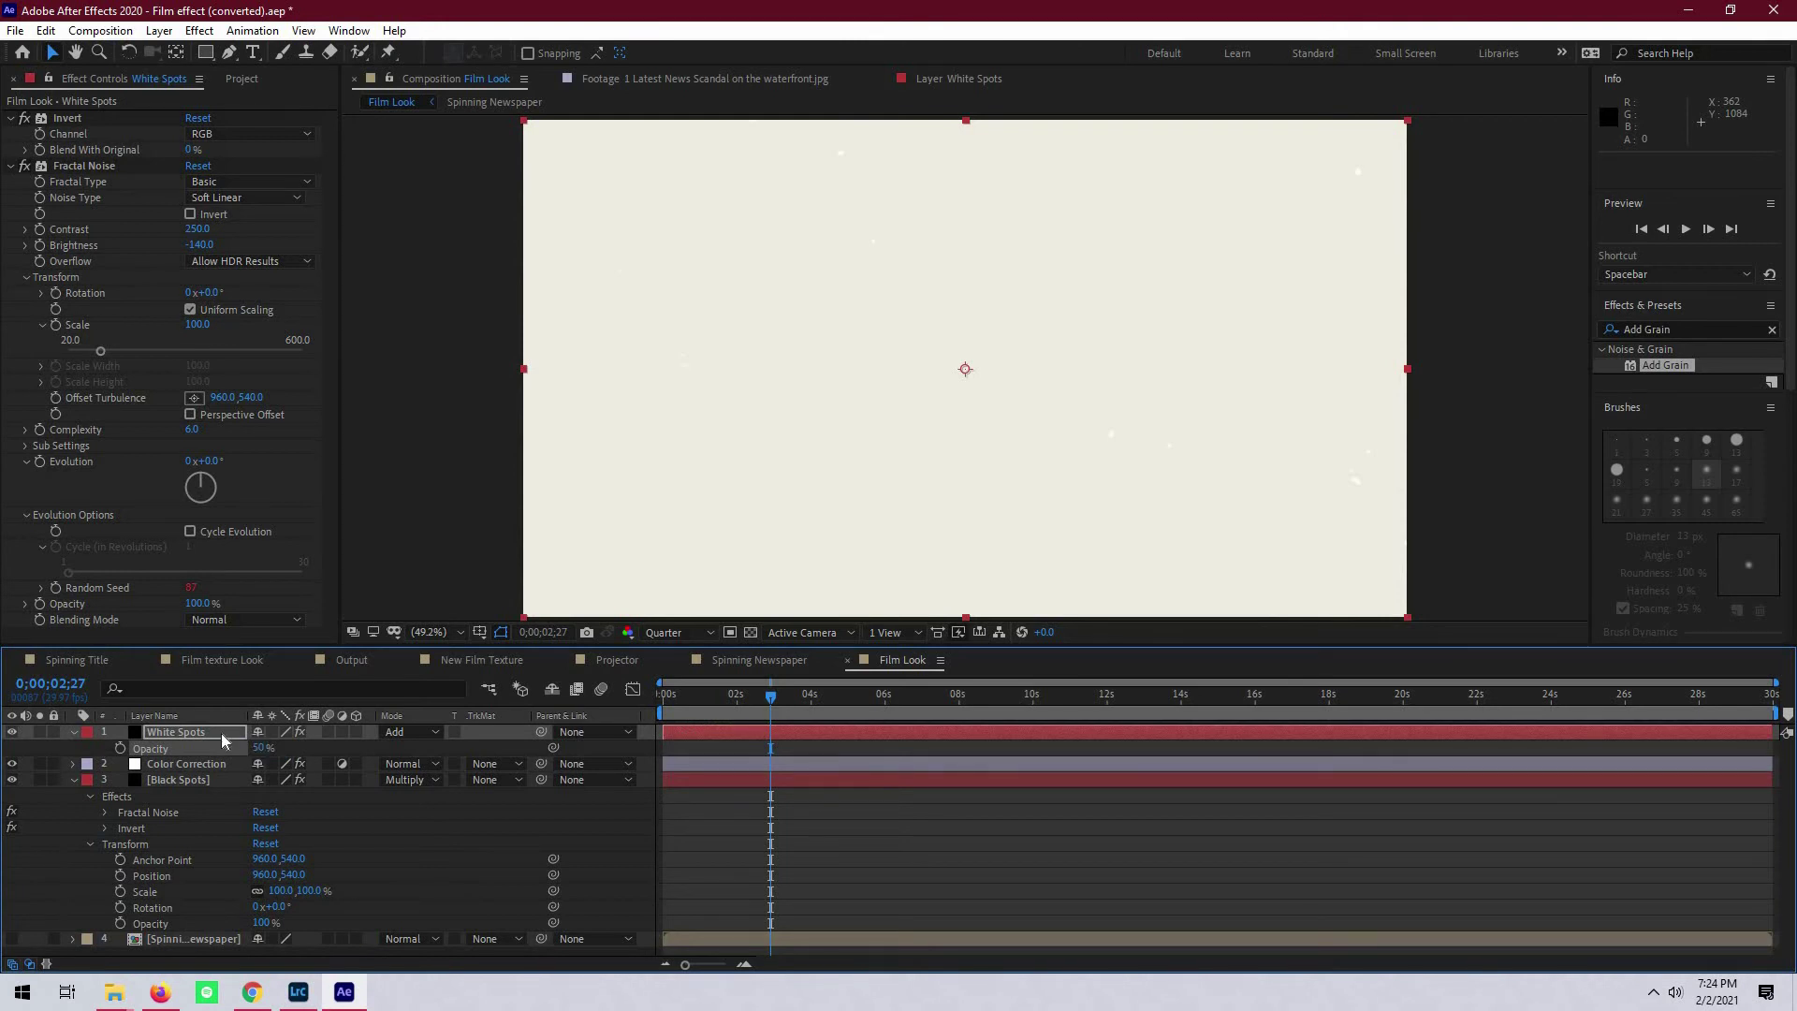
- Duplicate the White Spots layer and rename the copy Scratches
key("ctrl+d")
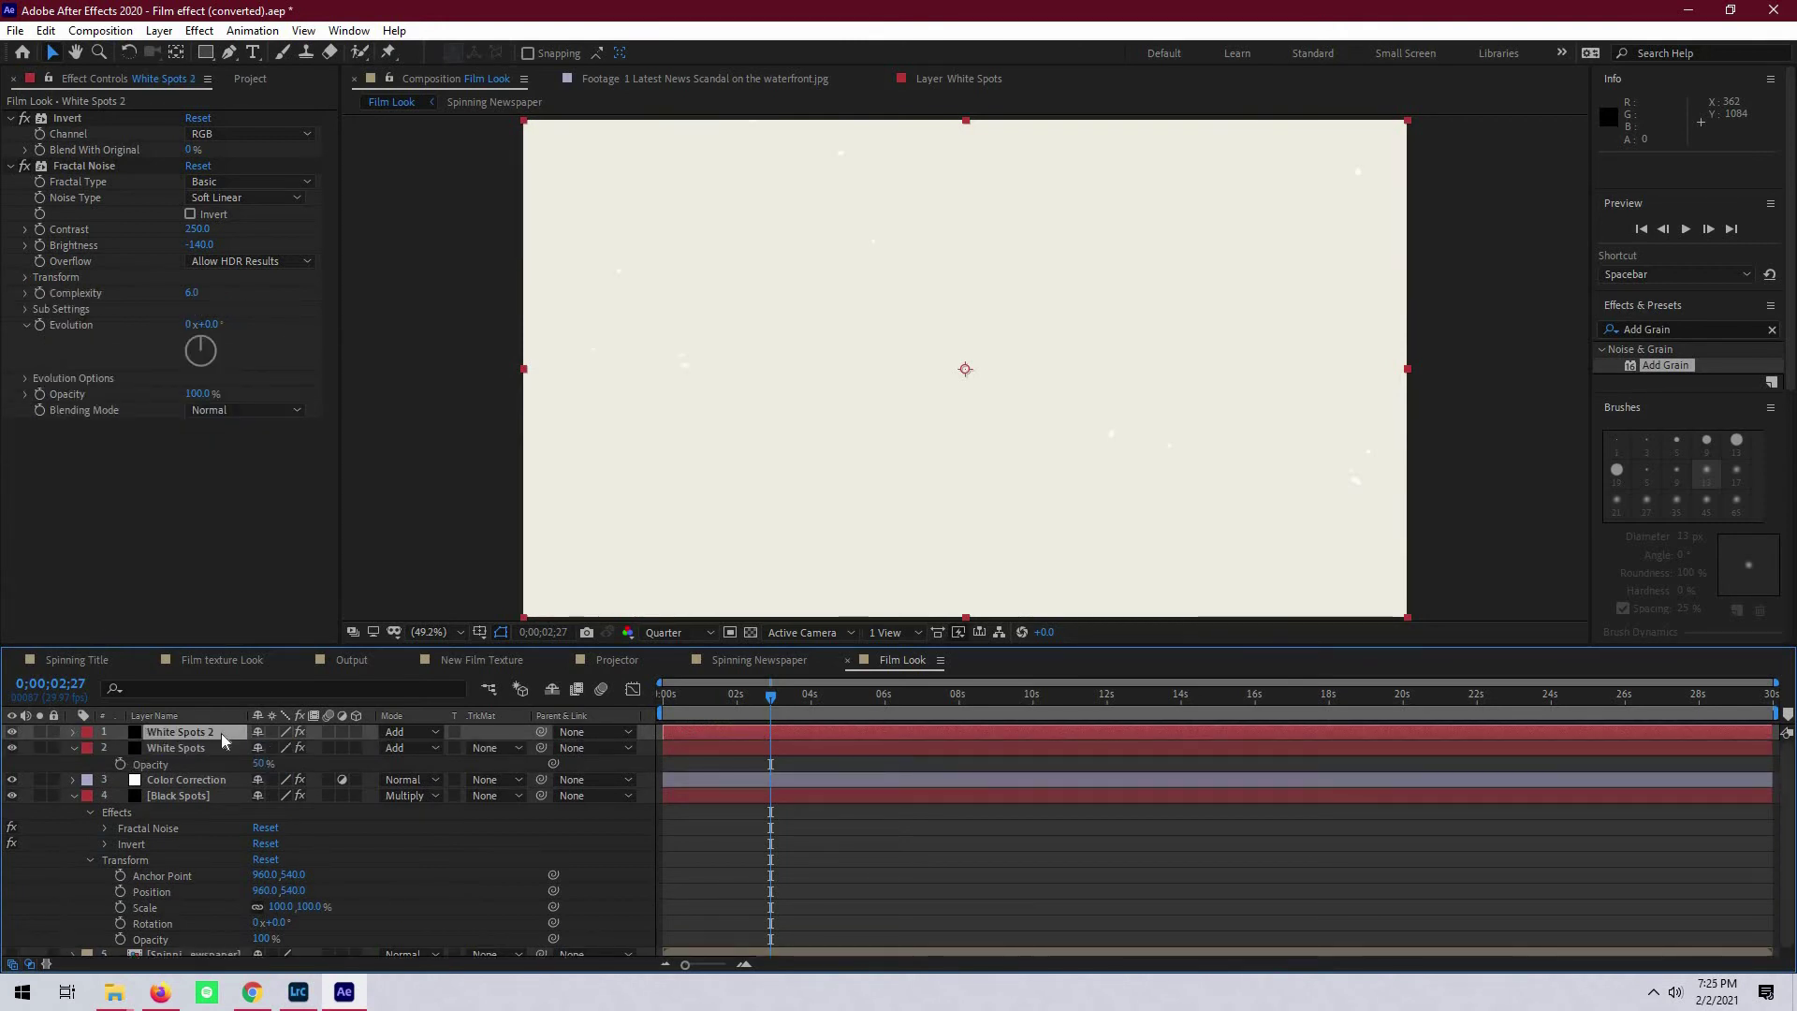
right_click(221, 733)
left_click(254, 697)
type("Scratches")
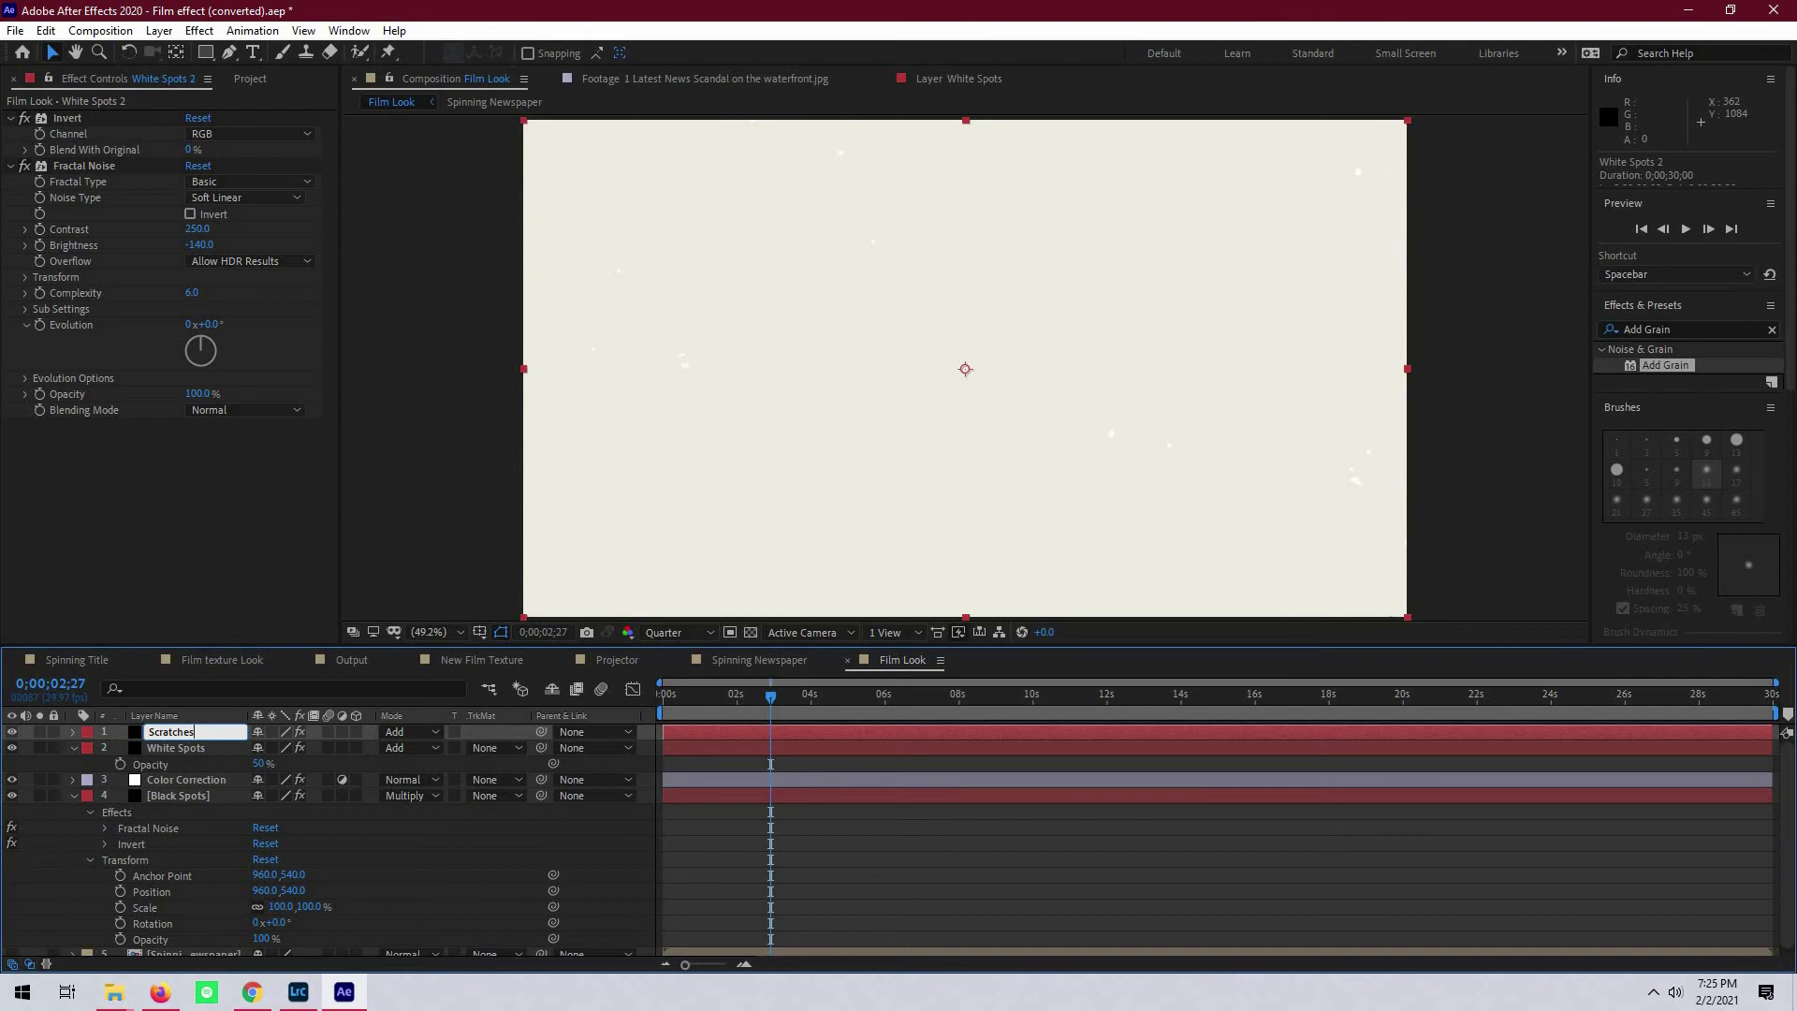
key("Return")
- On Scratches, disable Fractal Noise uniform scaling, set scale width to 1 and scale height to 10000, and preview the layer with the others hidden
left_click(26, 277)
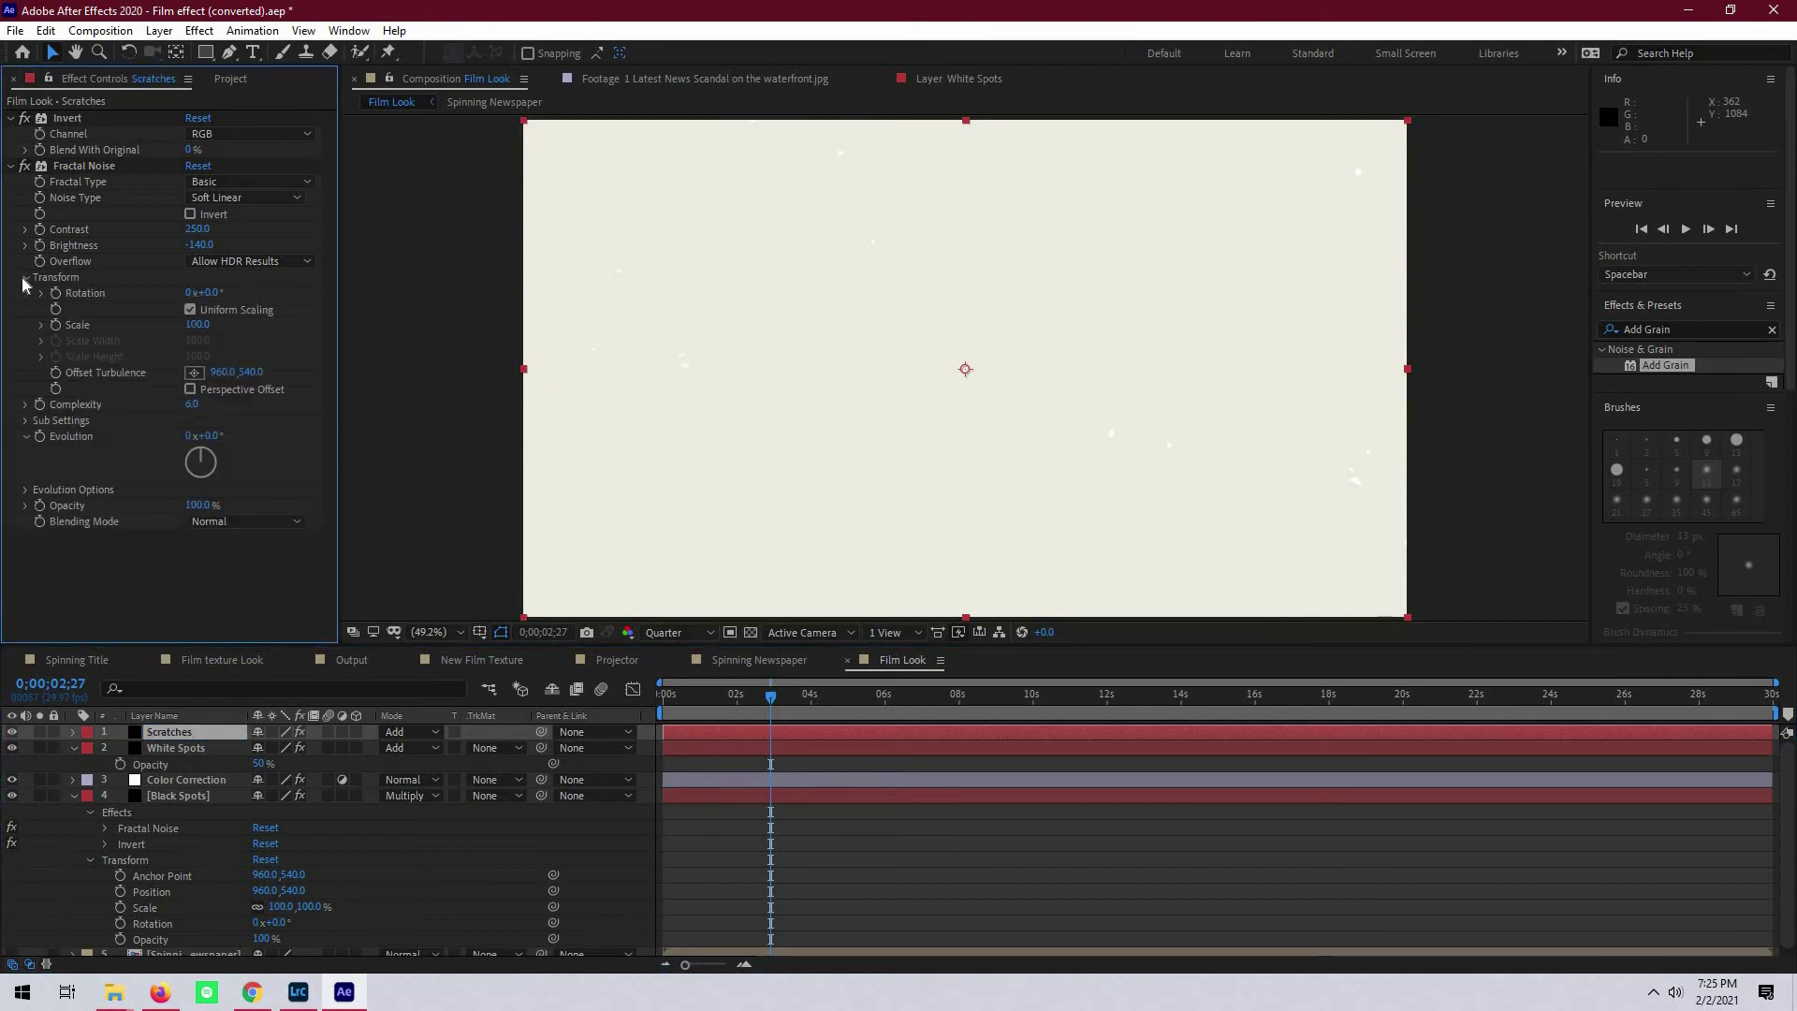
left_click(192, 310)
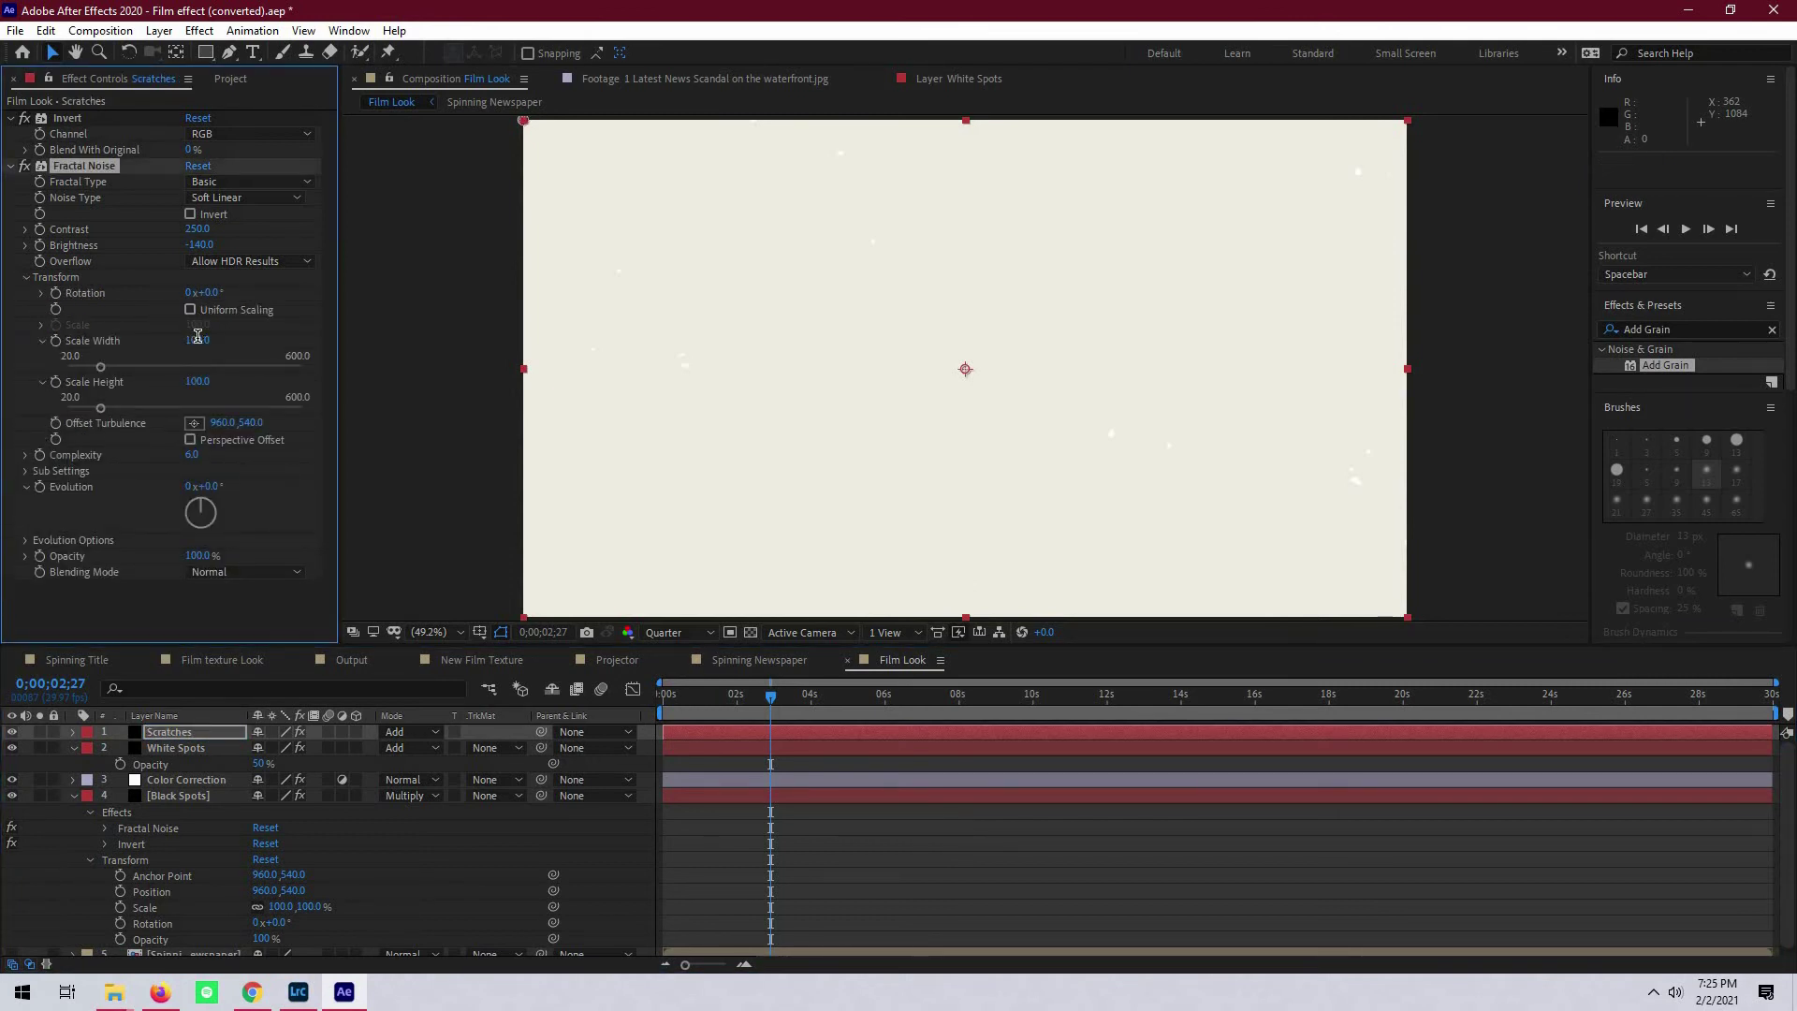
left_click(198, 339)
type("1")
key("Return")
left_click(192, 381)
type("1")
key("Return")
left_click_drag(11, 747, 3, 853)
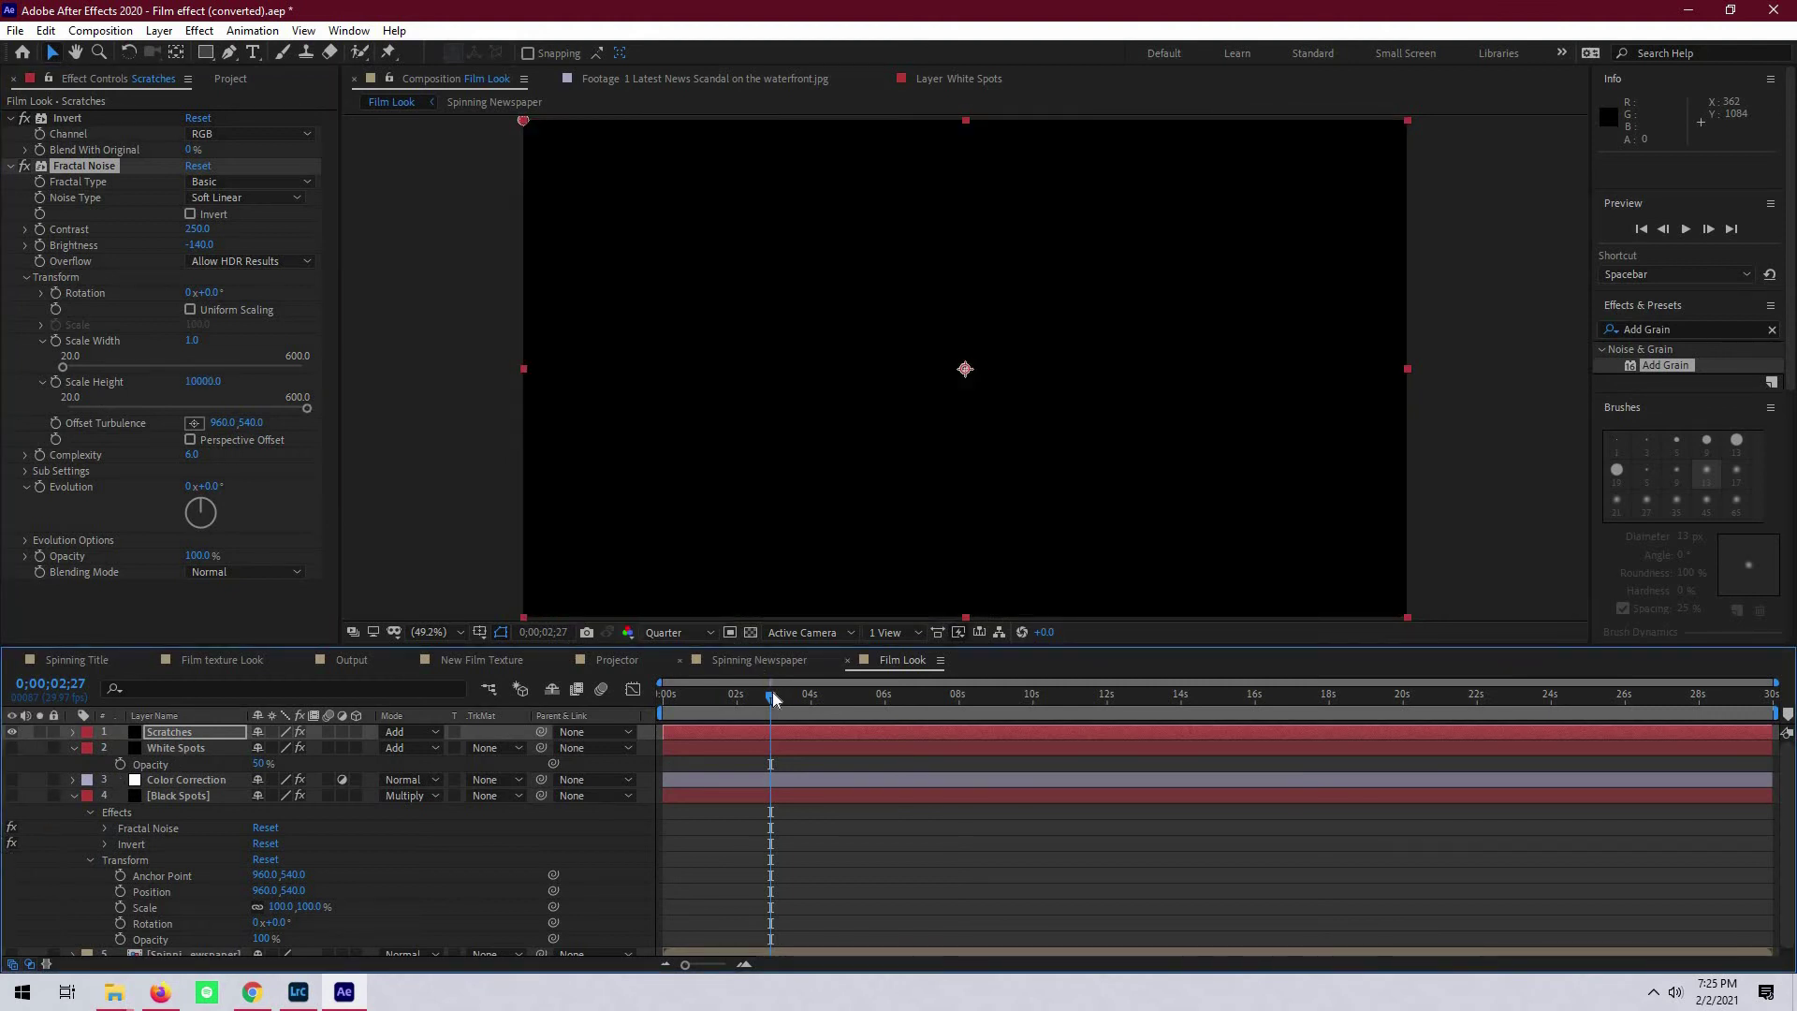
key("space")
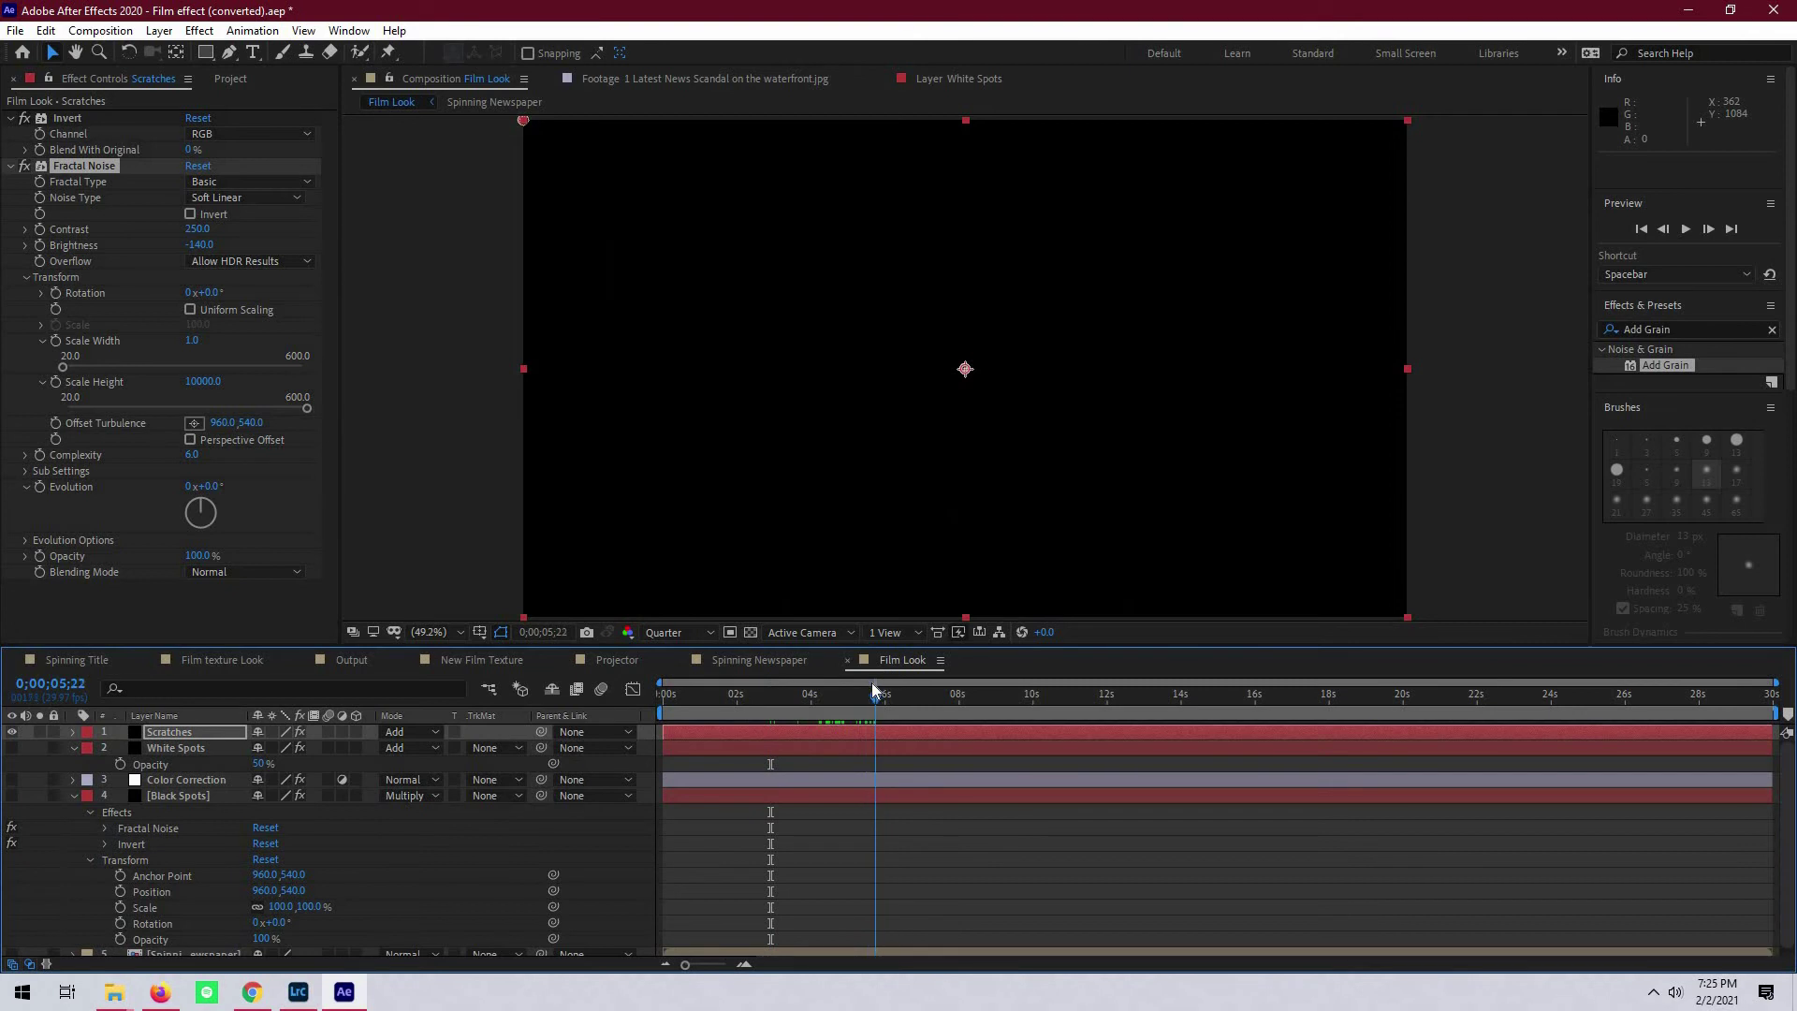
- Change the Random Seed expression of the Scratches layer's Fractal Noise to time*15
left_click(74, 732)
left_click(89, 750)
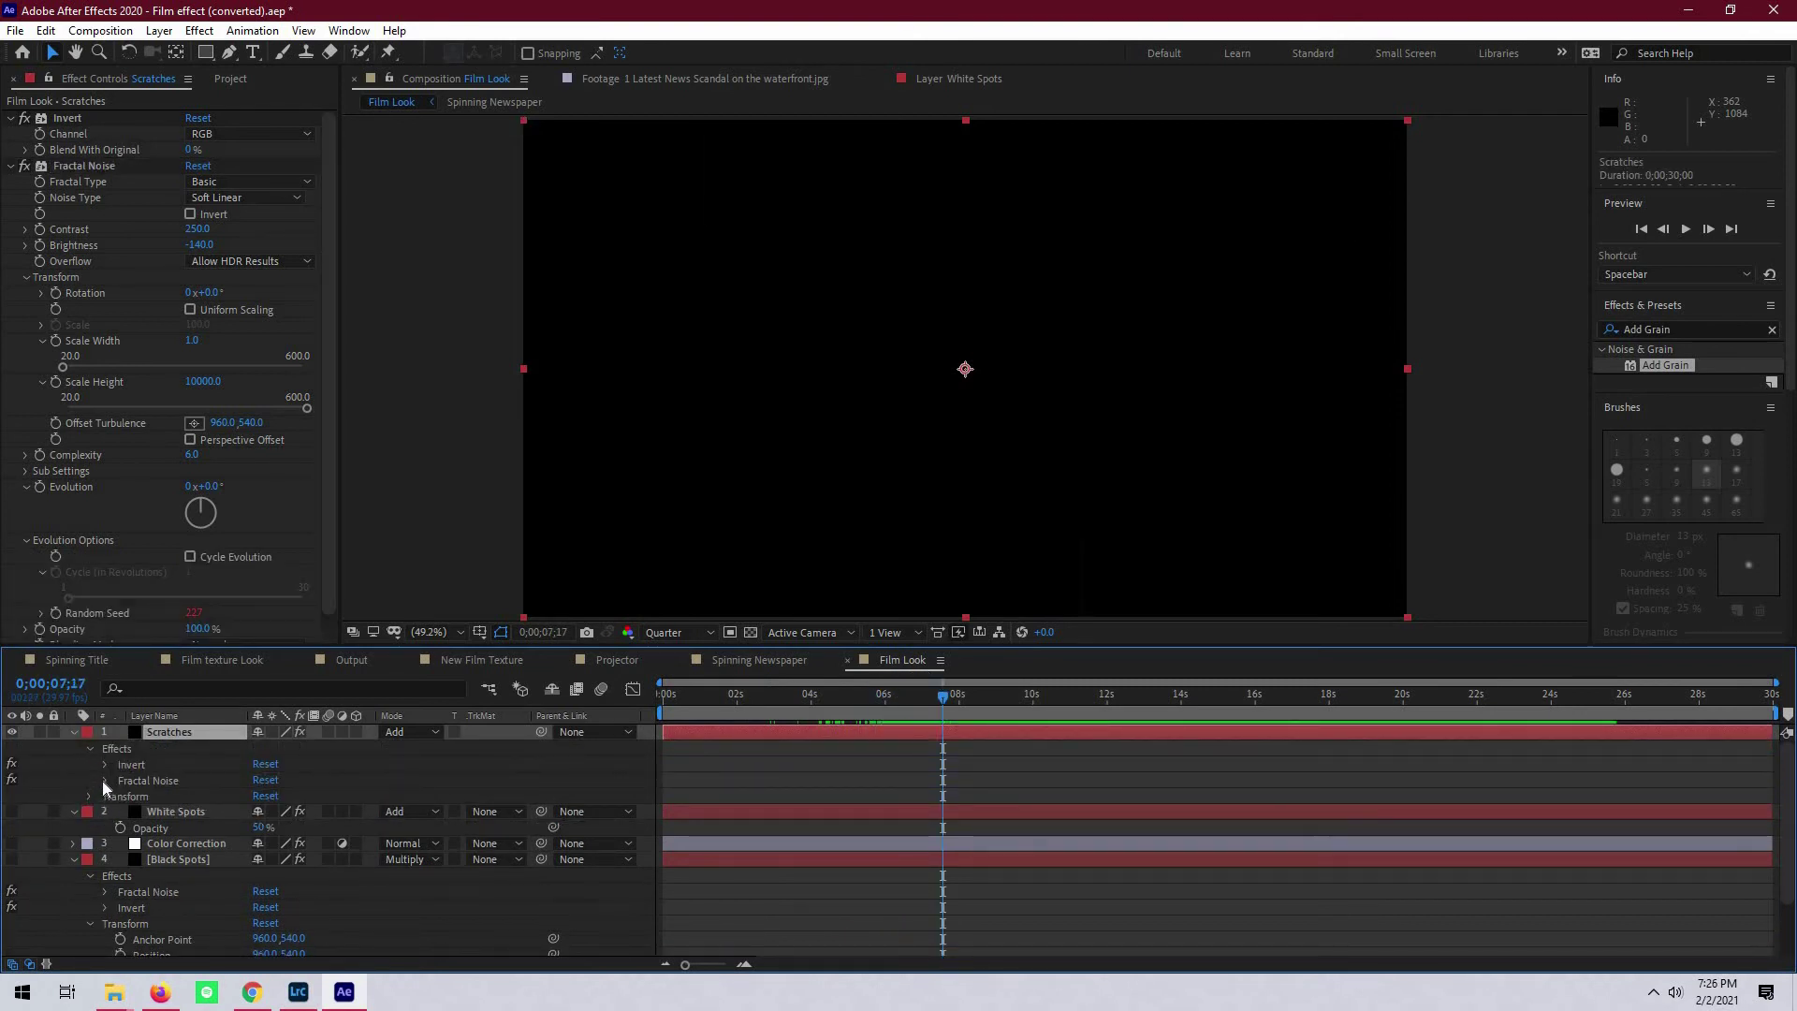
left_click(104, 781)
scroll(190, 831, "down", 5)
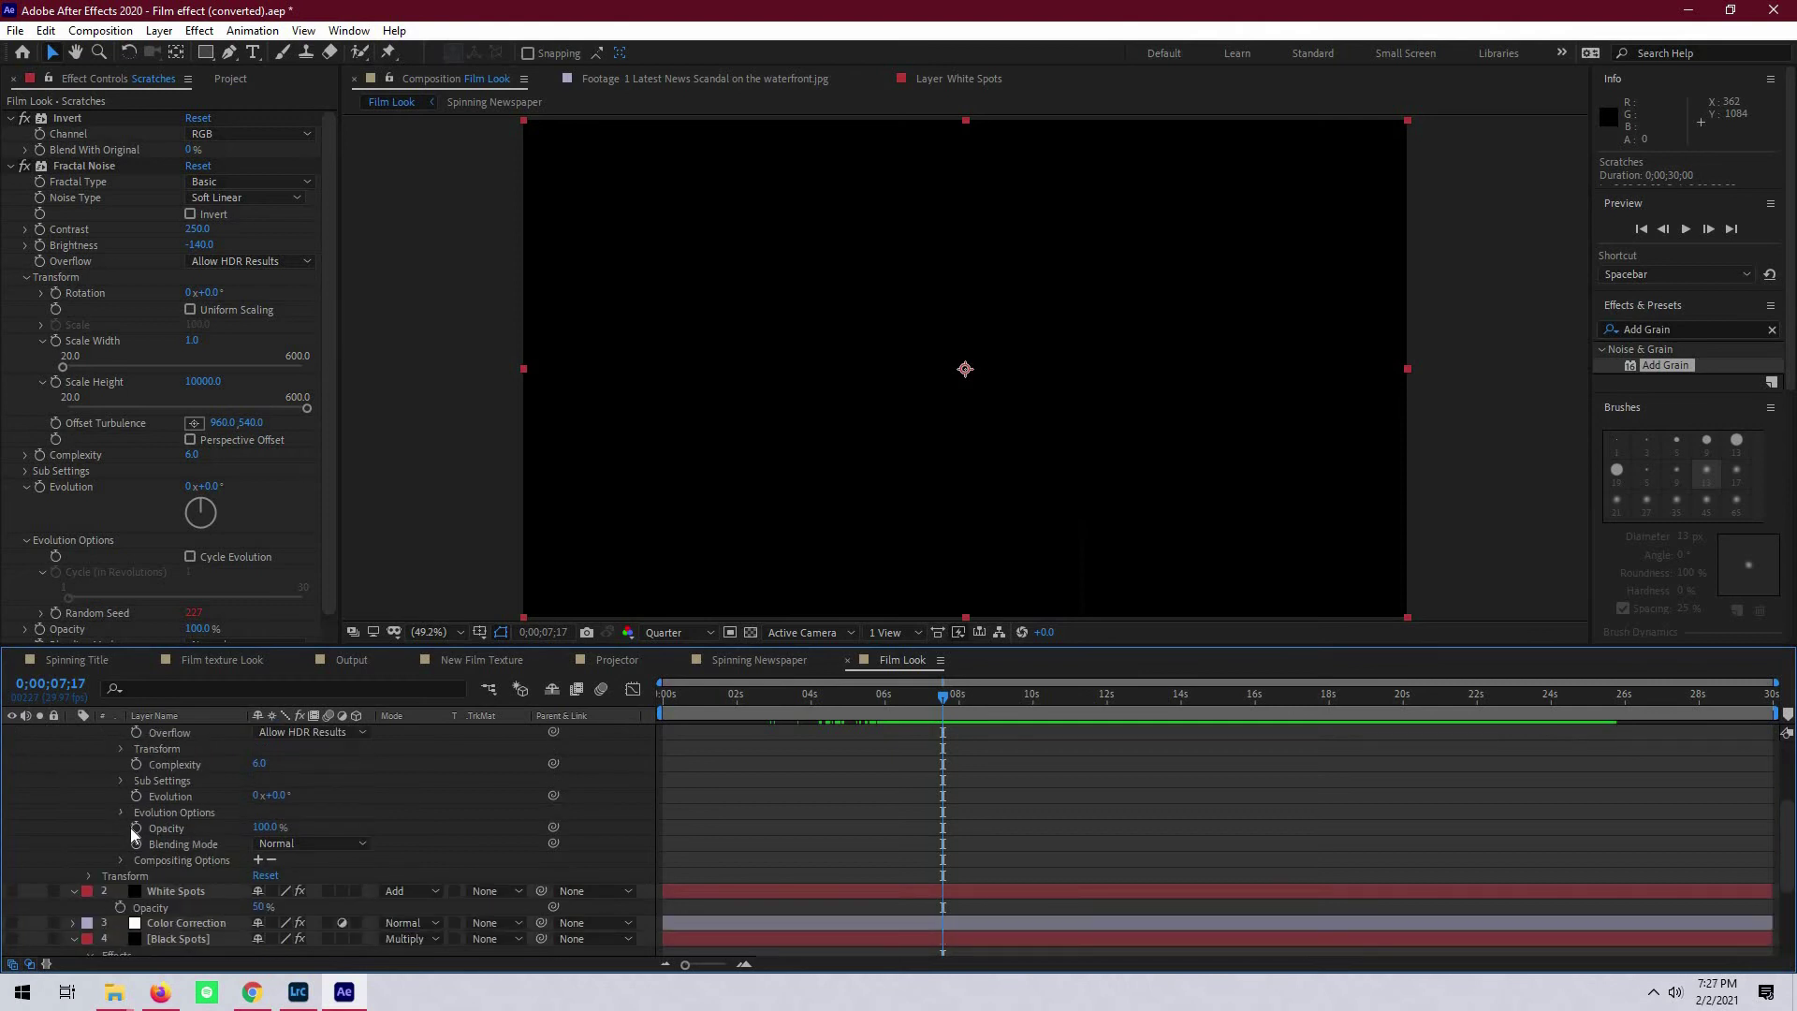
left_click(121, 813)
left_click(136, 860)
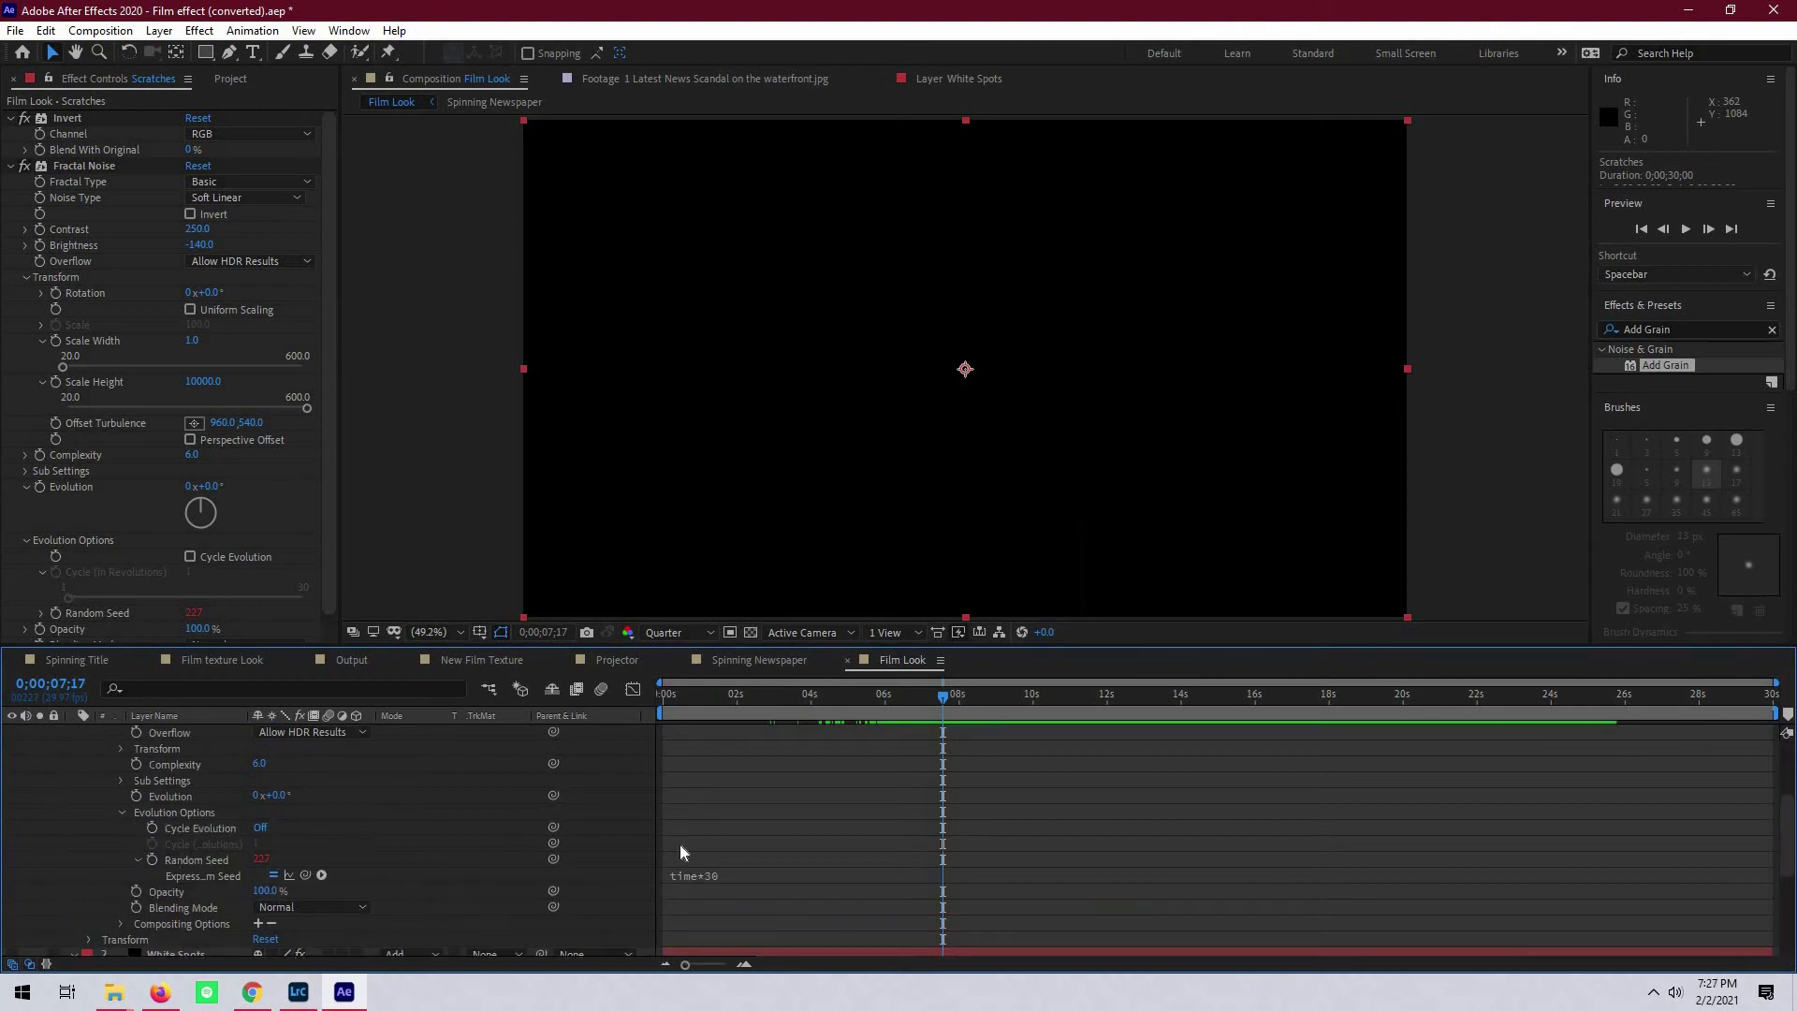
left_click(758, 872)
left_click(779, 879)
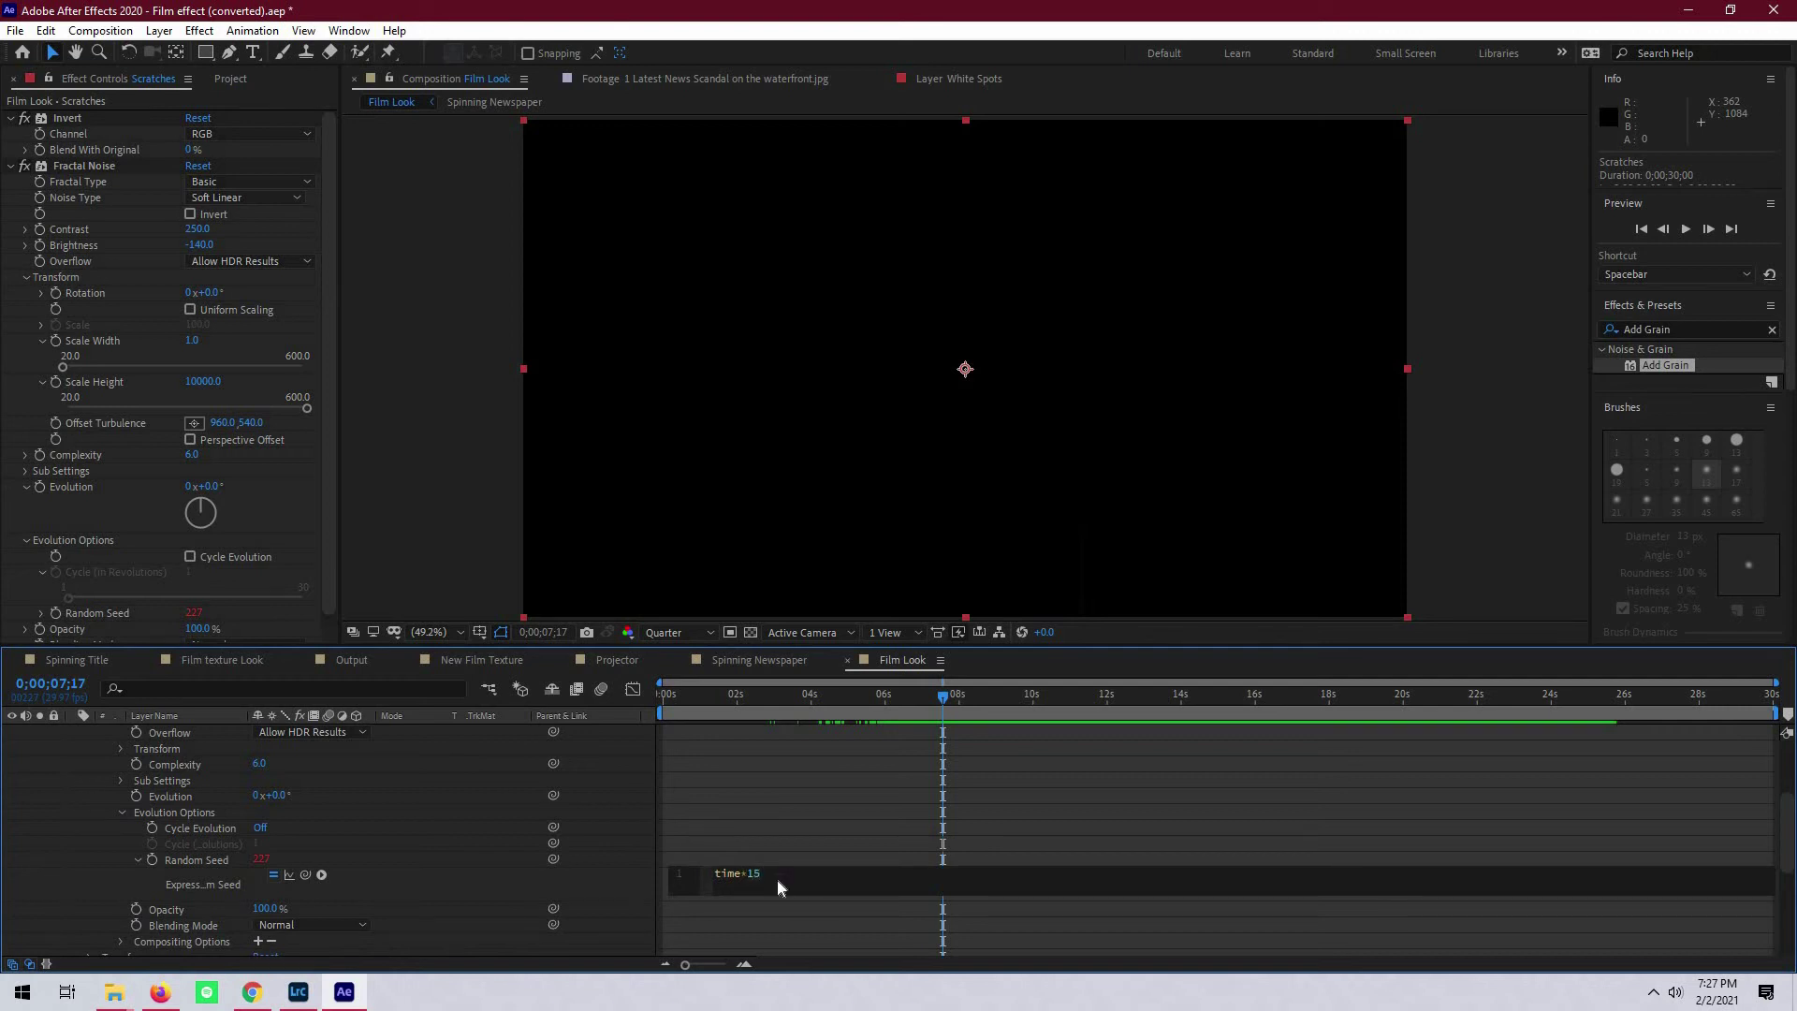
type("15")
key("KP_Enter")
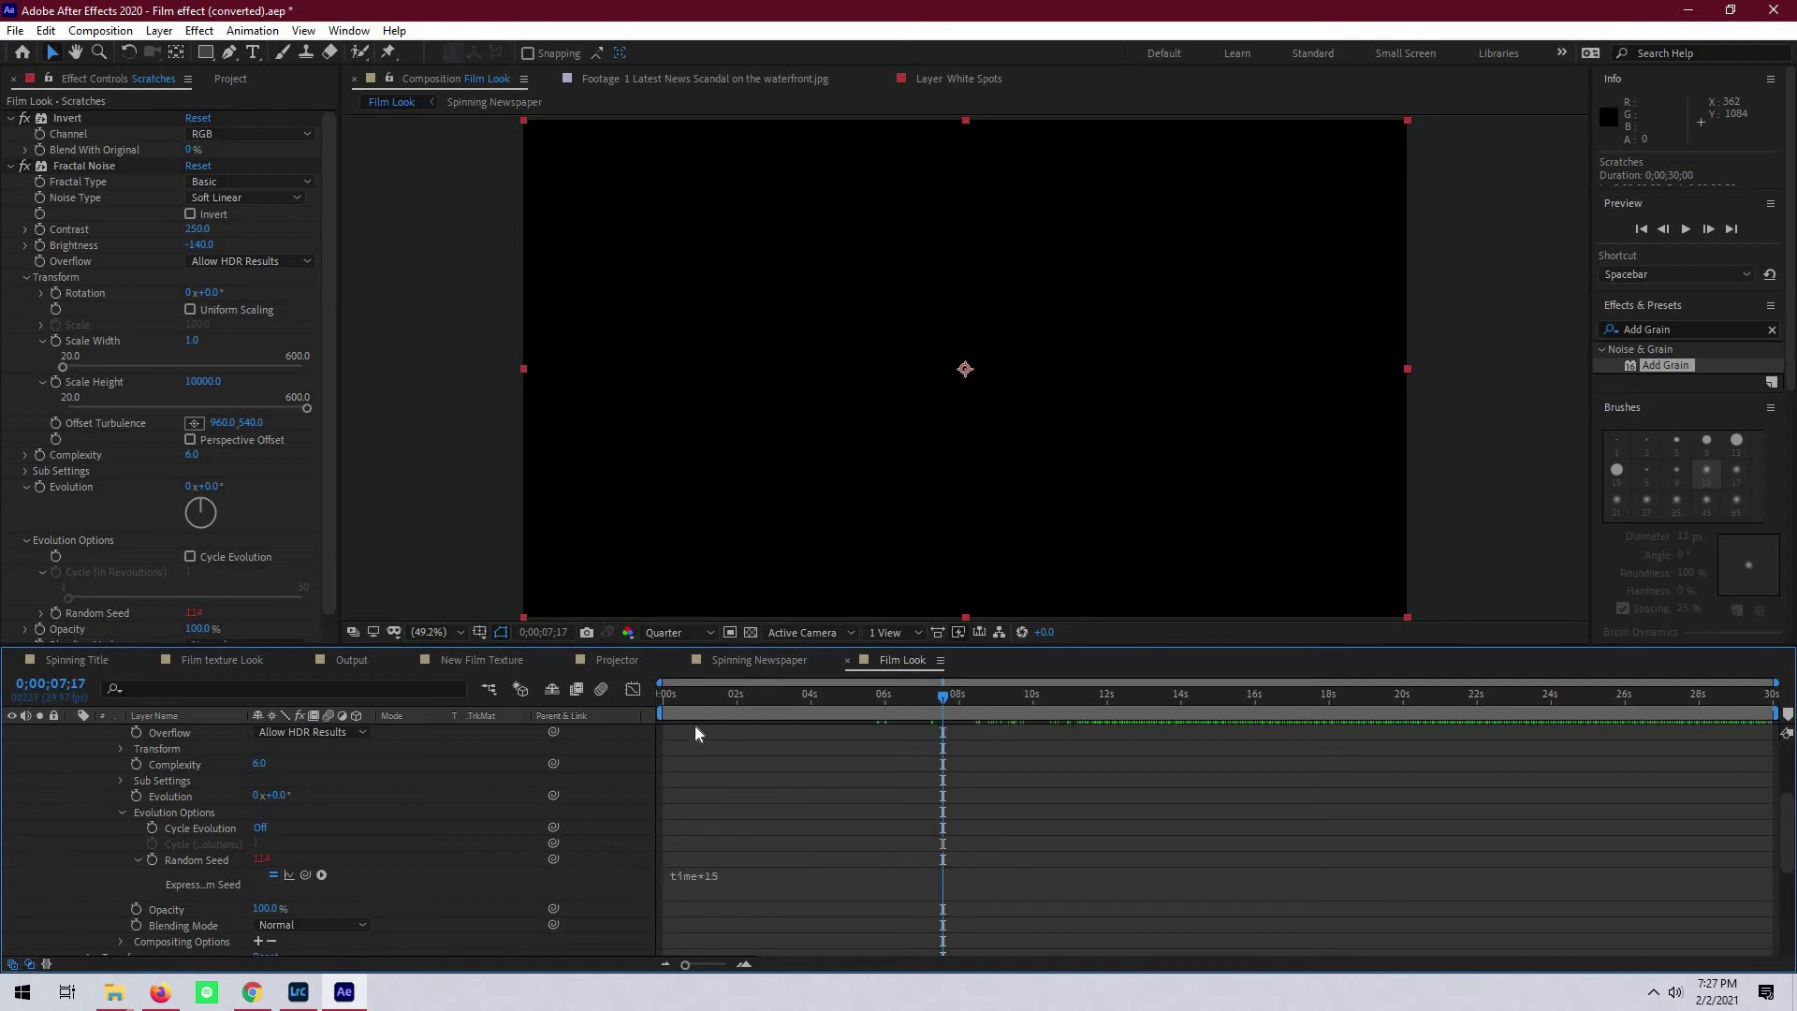
- Preview the scratches alone, show White Spots, Color Correction and Black Spots again, and play the combined look from the start
key("space")
key("space")
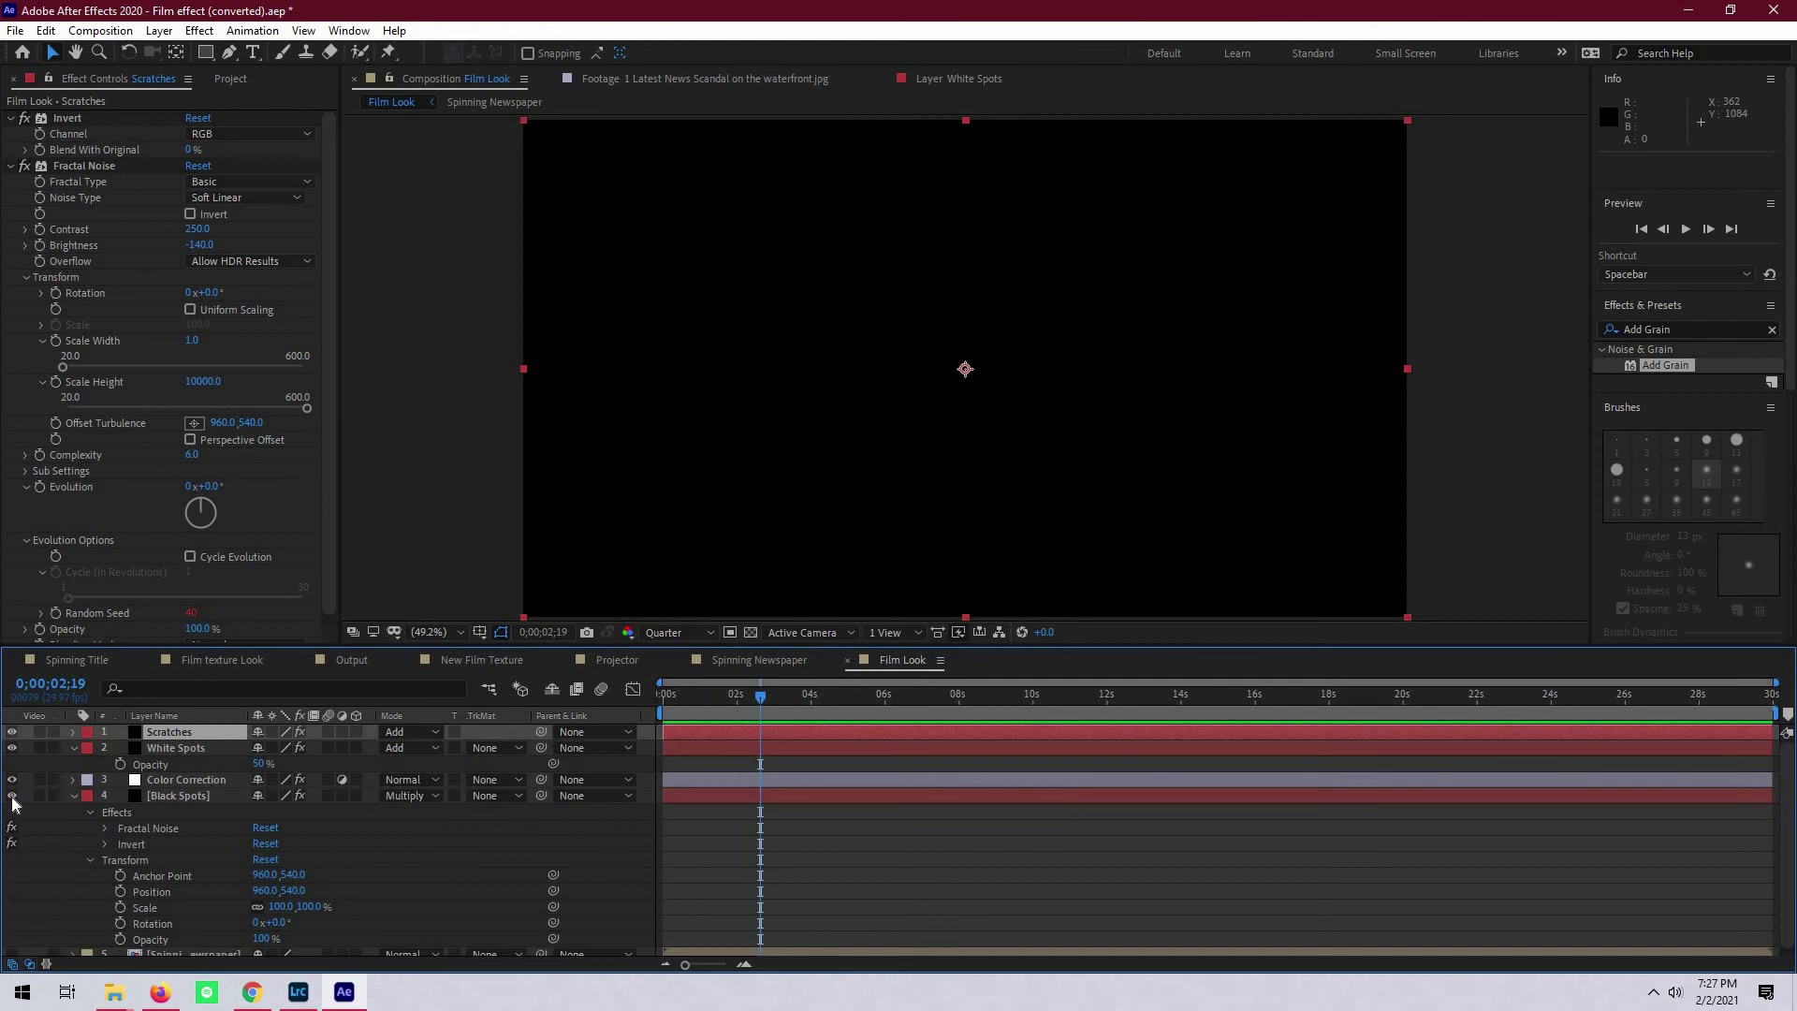
left_click(12, 796)
key("space")
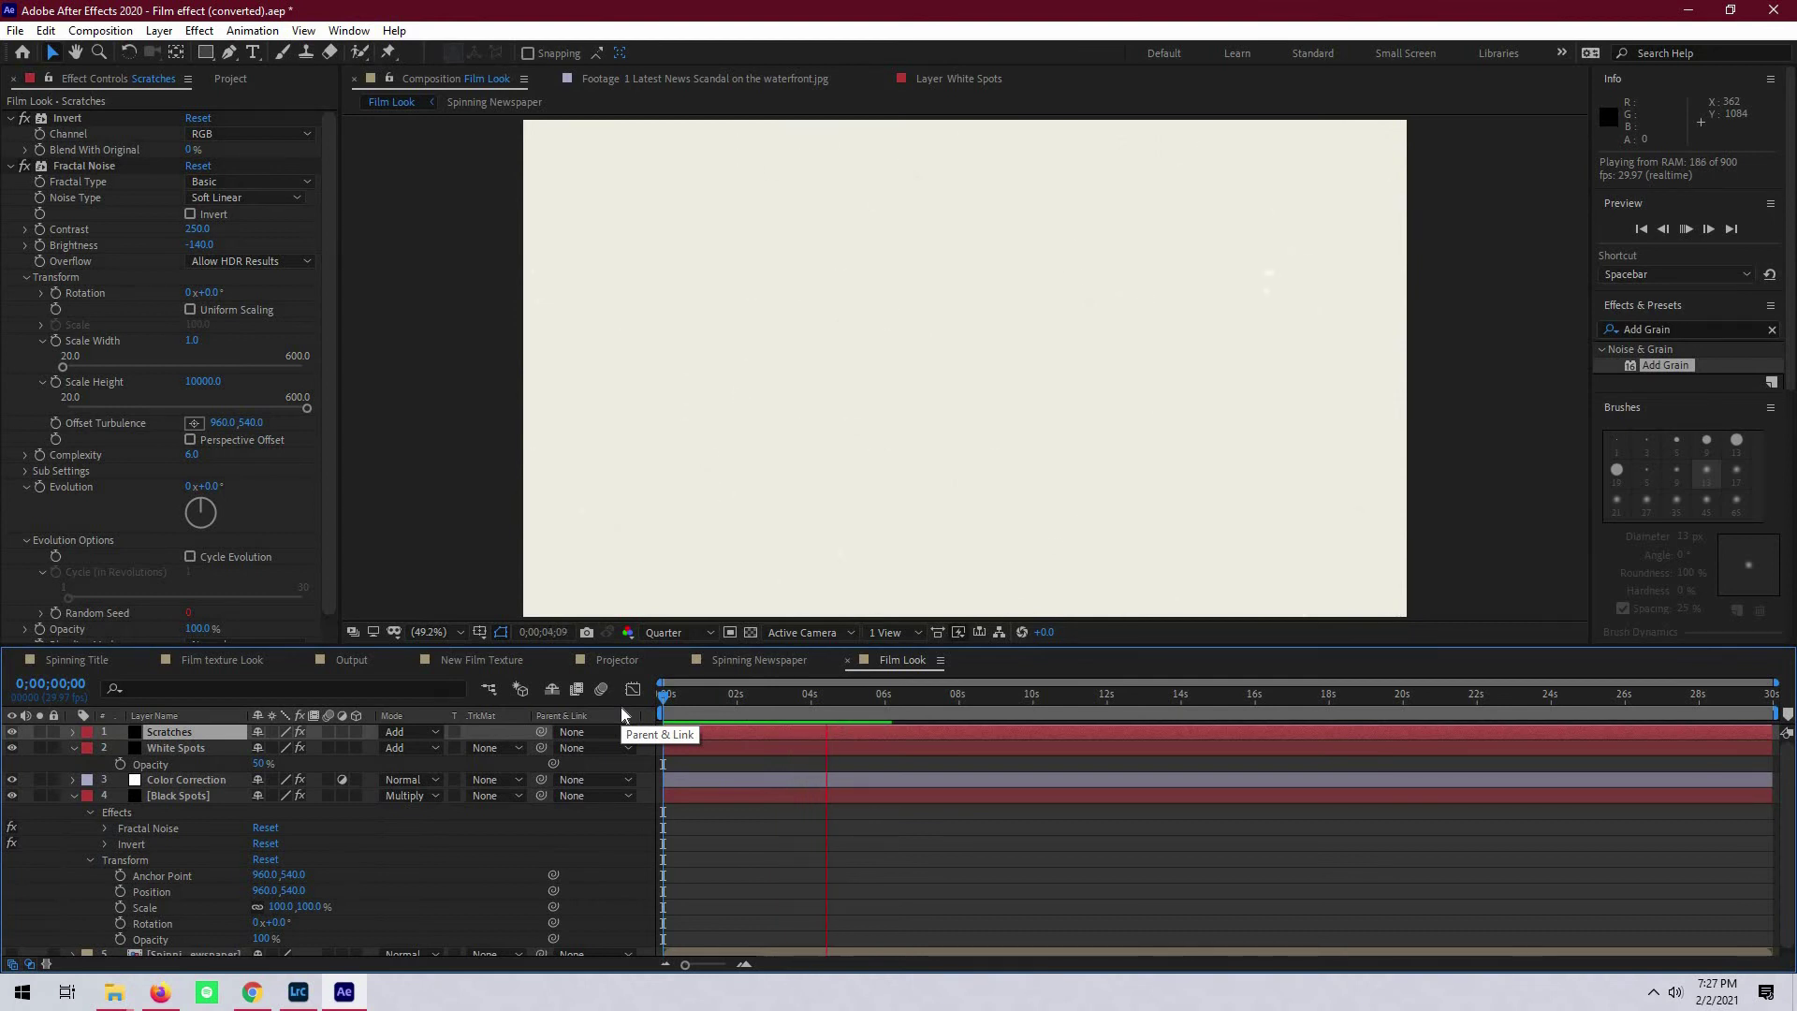
key("space")
- Collapse the layer properties and add a black 1920 x 1080 solid named Vignette above Scratches
scroll(642, 713, "down", 1)
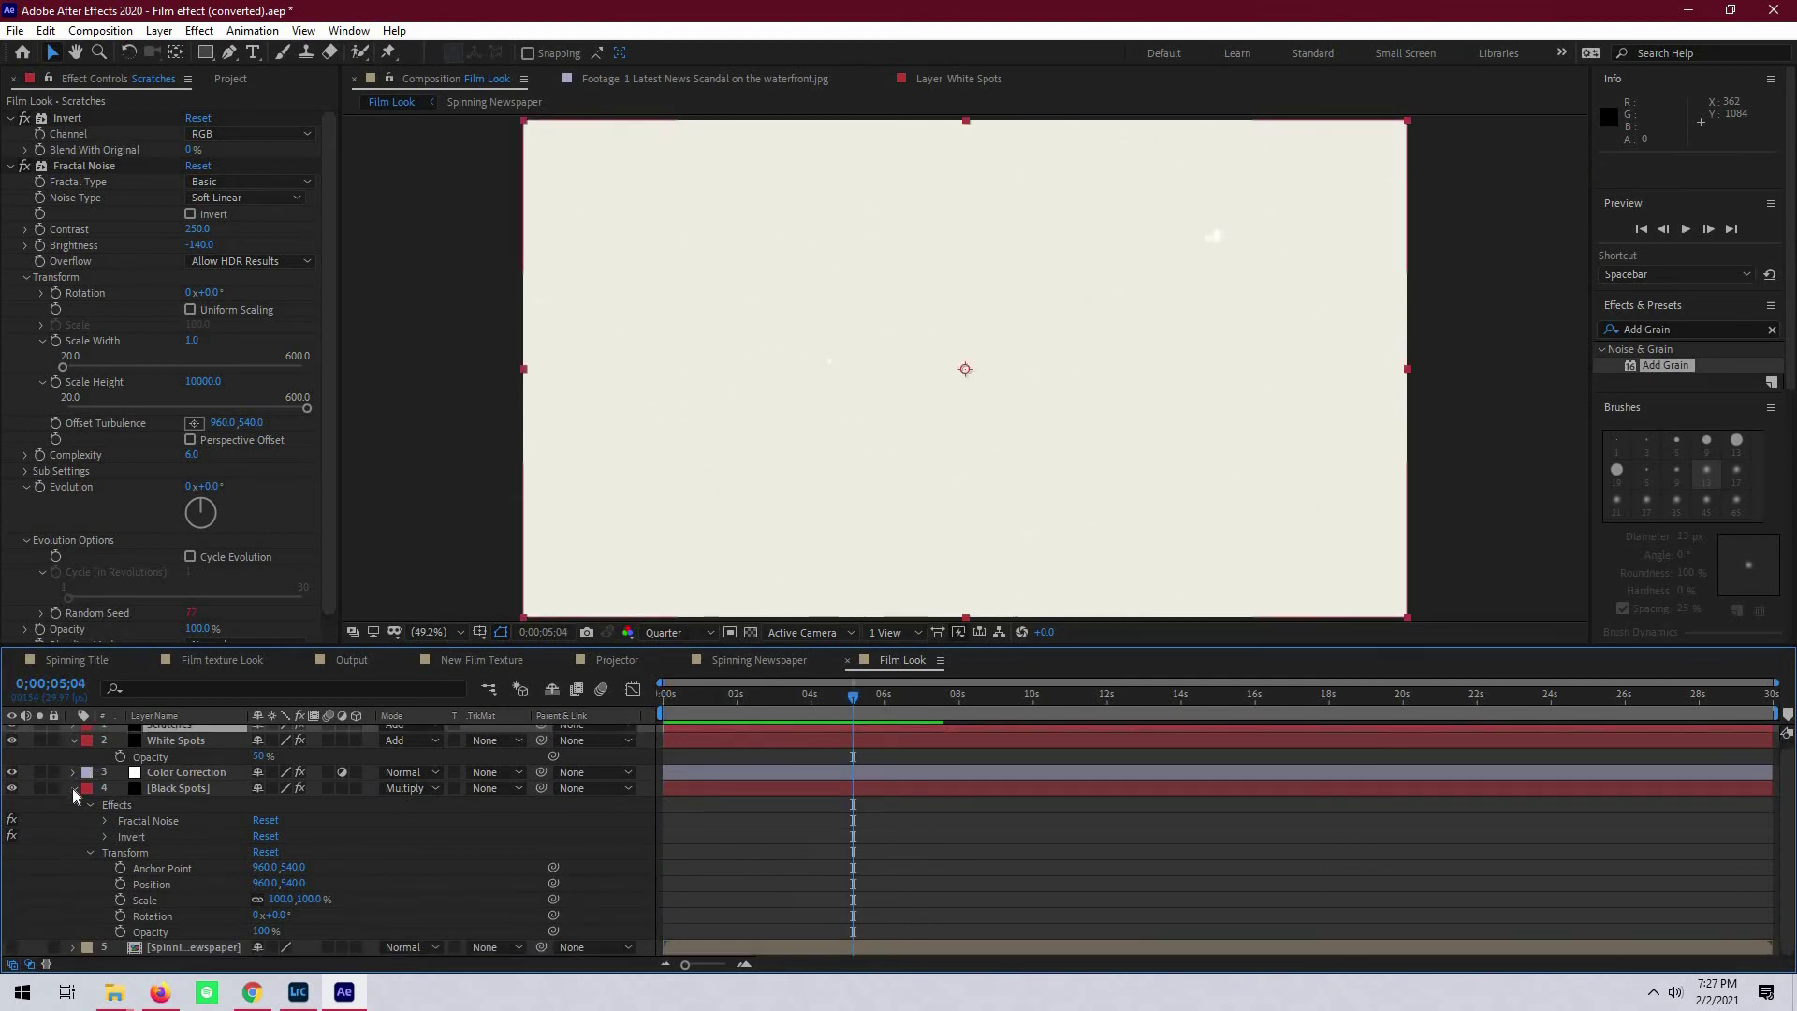
left_click(72, 787)
left_click(72, 747)
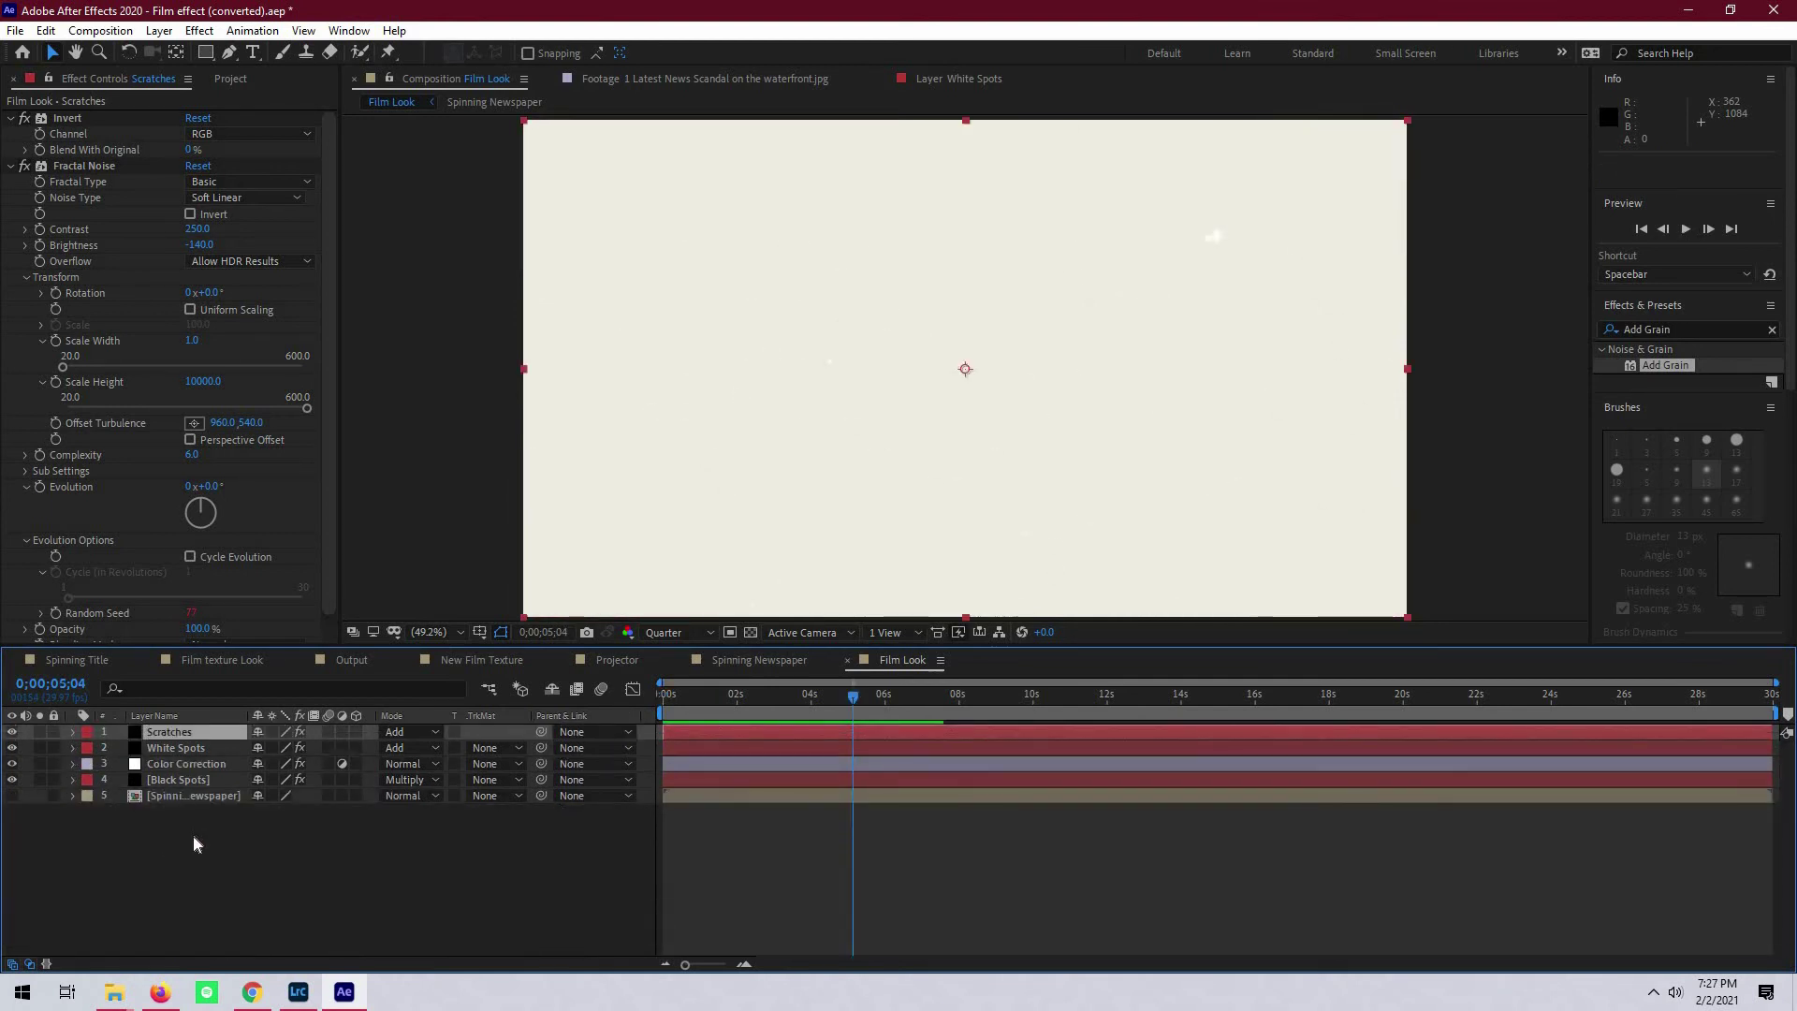
right_click(193, 835)
mouse_move(355, 632)
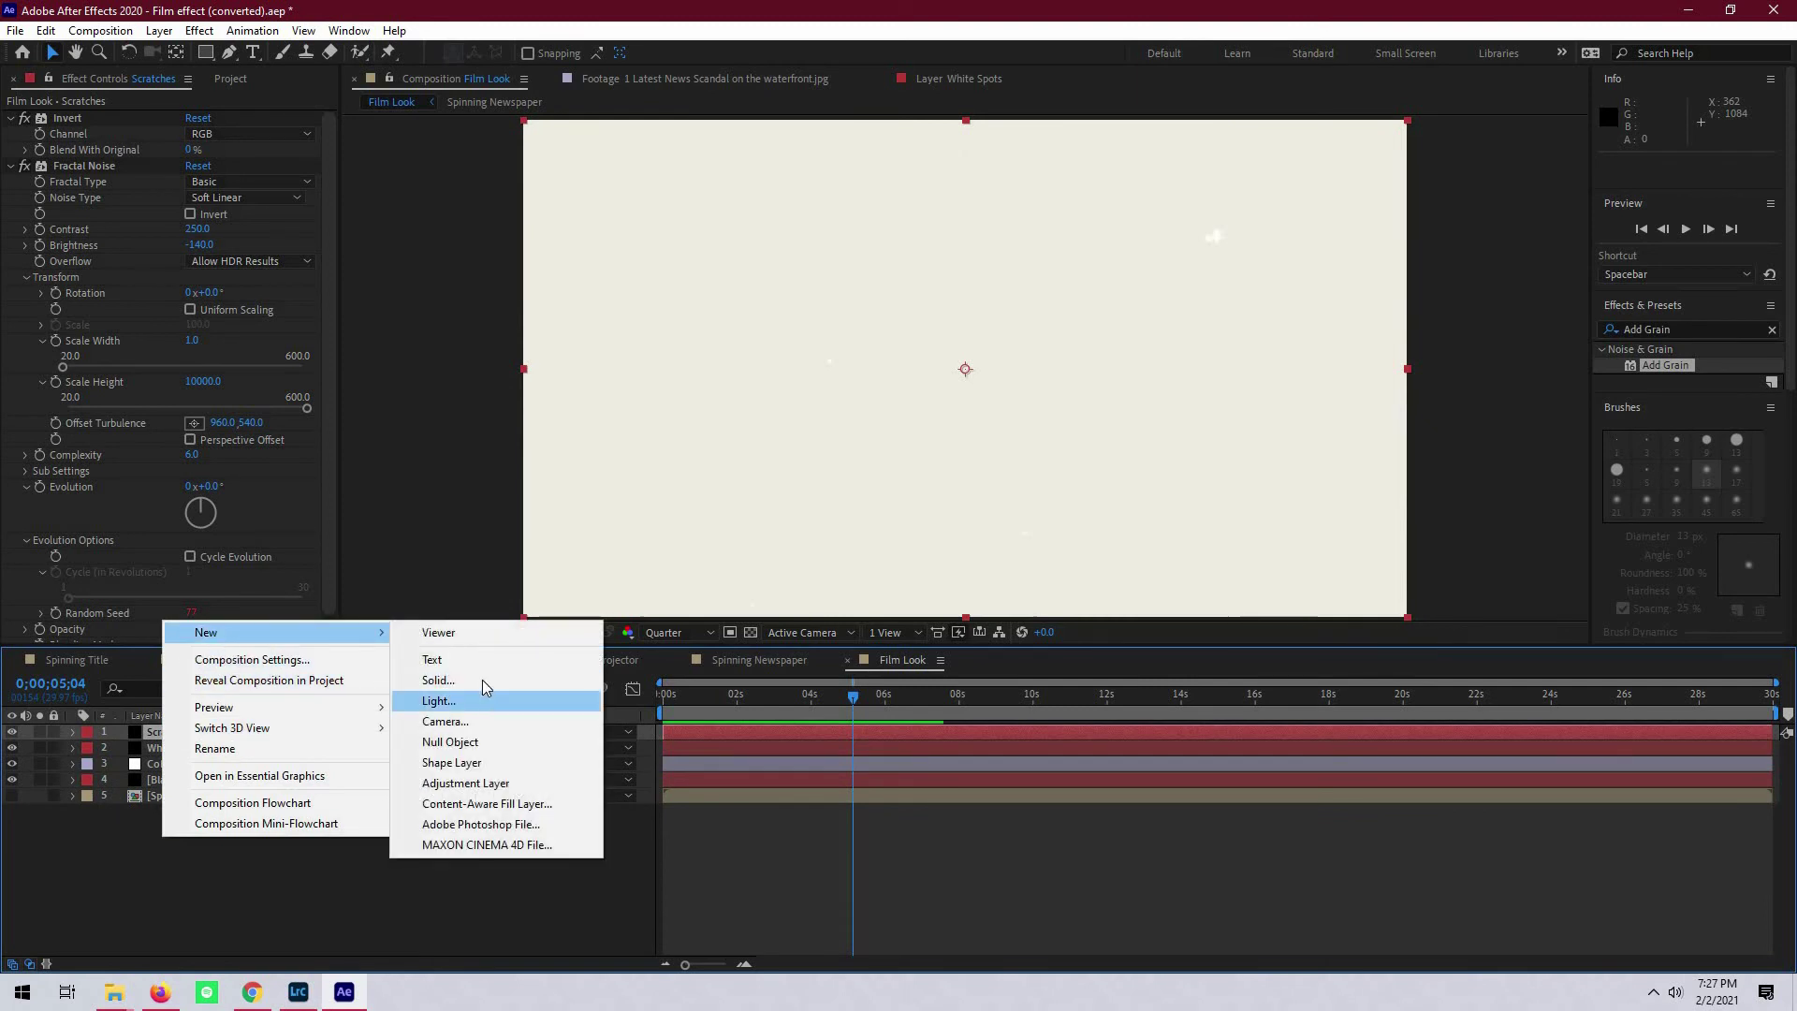
left_click(481, 681)
type("Vignette")
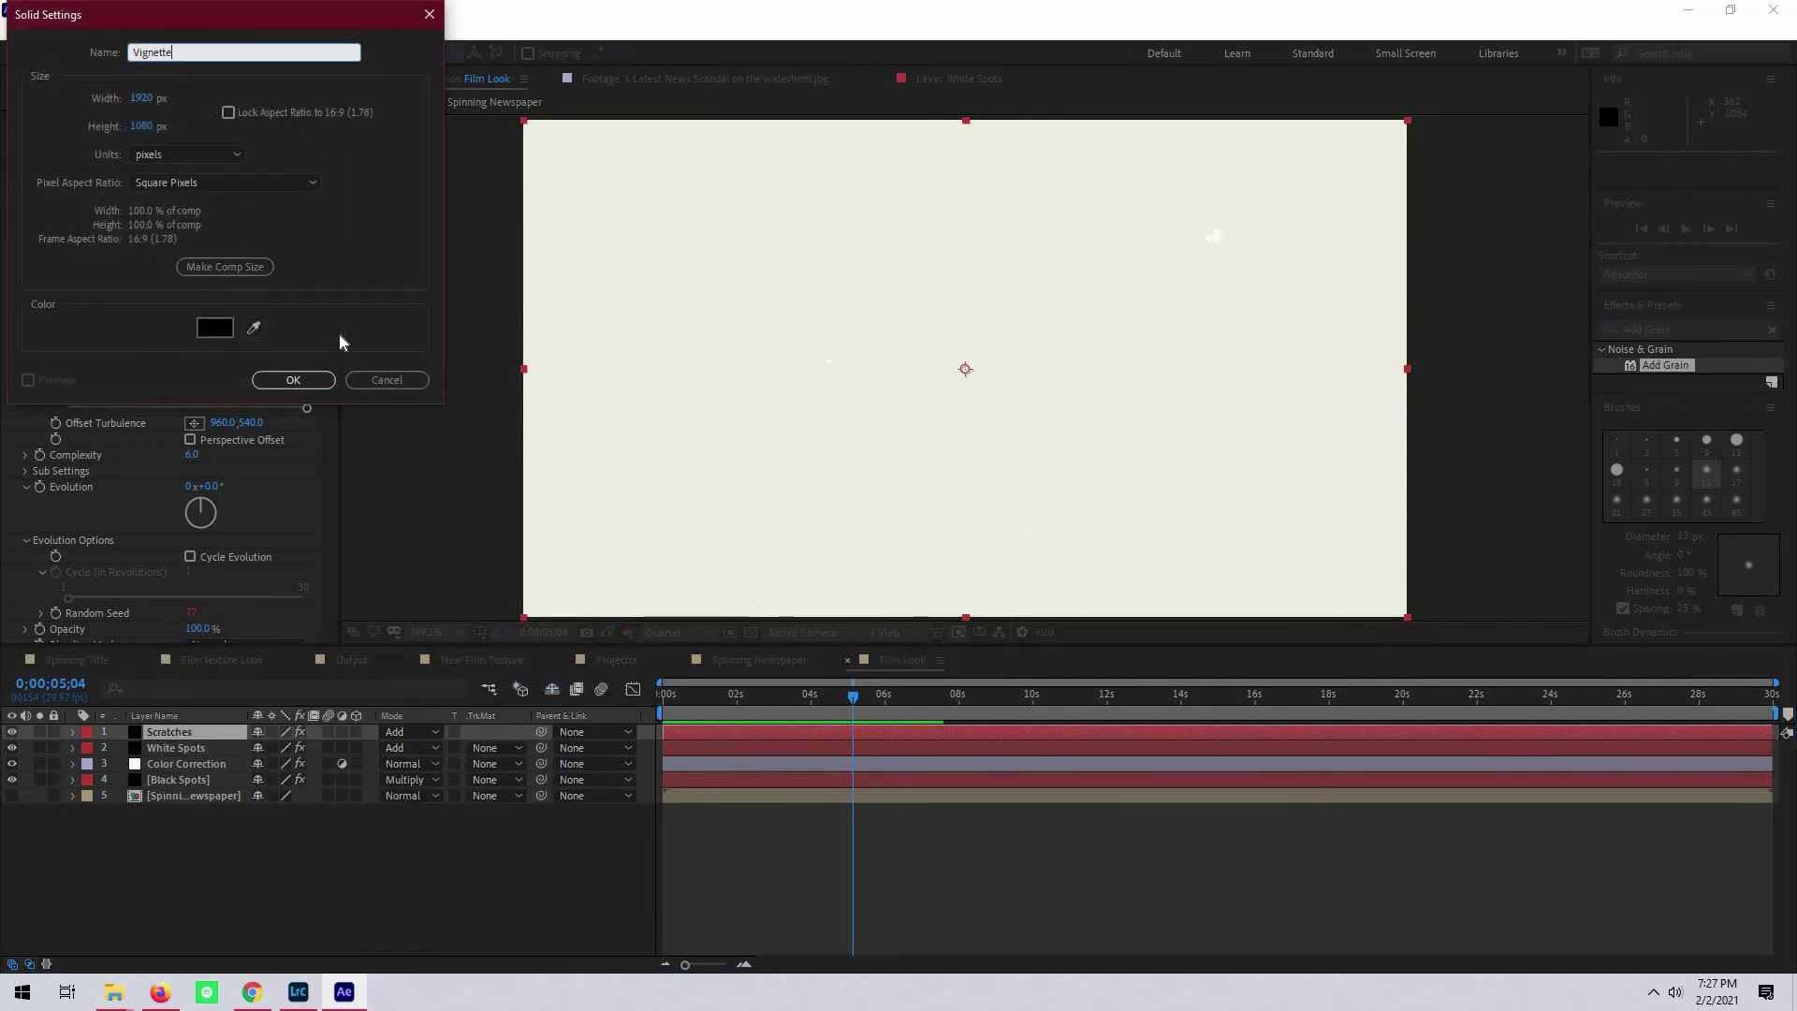
left_click(323, 379)
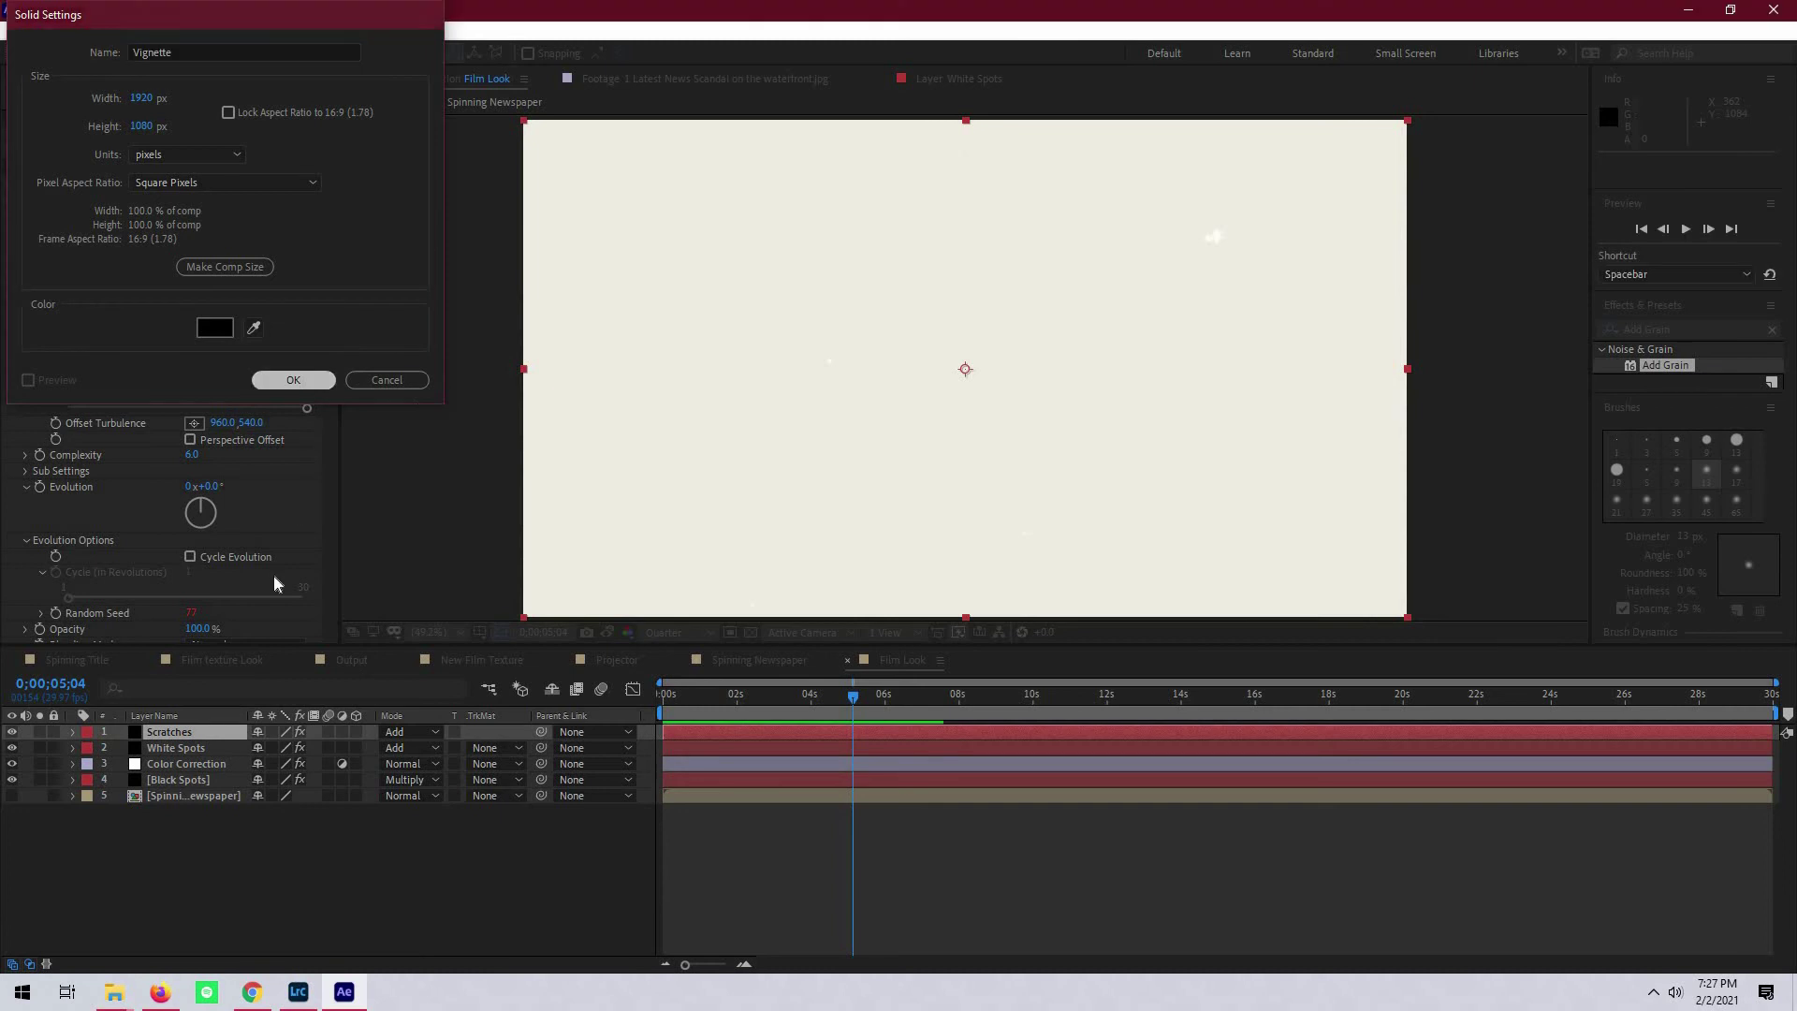
- Draw a closed oval mask on the Vignette layer with the Pen tool, nearly filling the frame
key("g")
left_click(526, 363)
left_click_drag(924, 129, 1127, 131)
left_click_drag(1399, 344, 1393, 534)
left_click_drag(931, 613, 579, 612)
left_click_drag(526, 362, 524, 181)
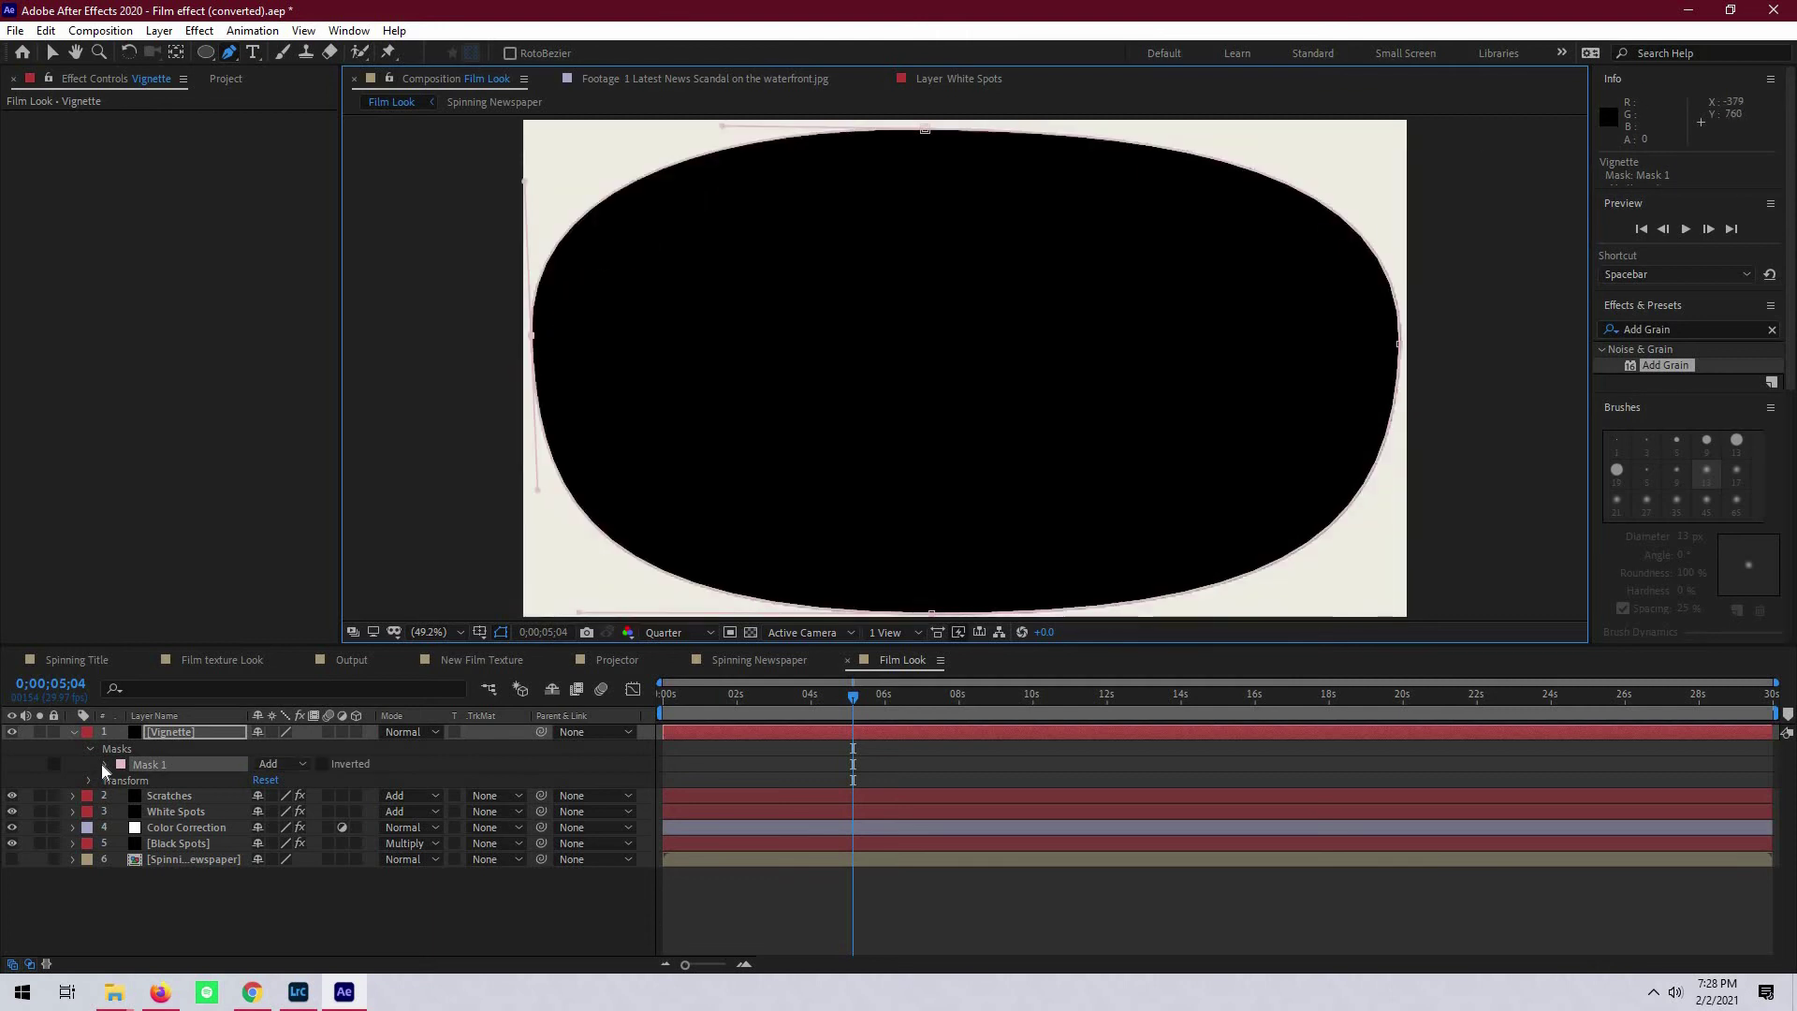
- Invert the Vignette mask and set its feather to 259 pixels and its expansion to 77 pixels
left_click(105, 764)
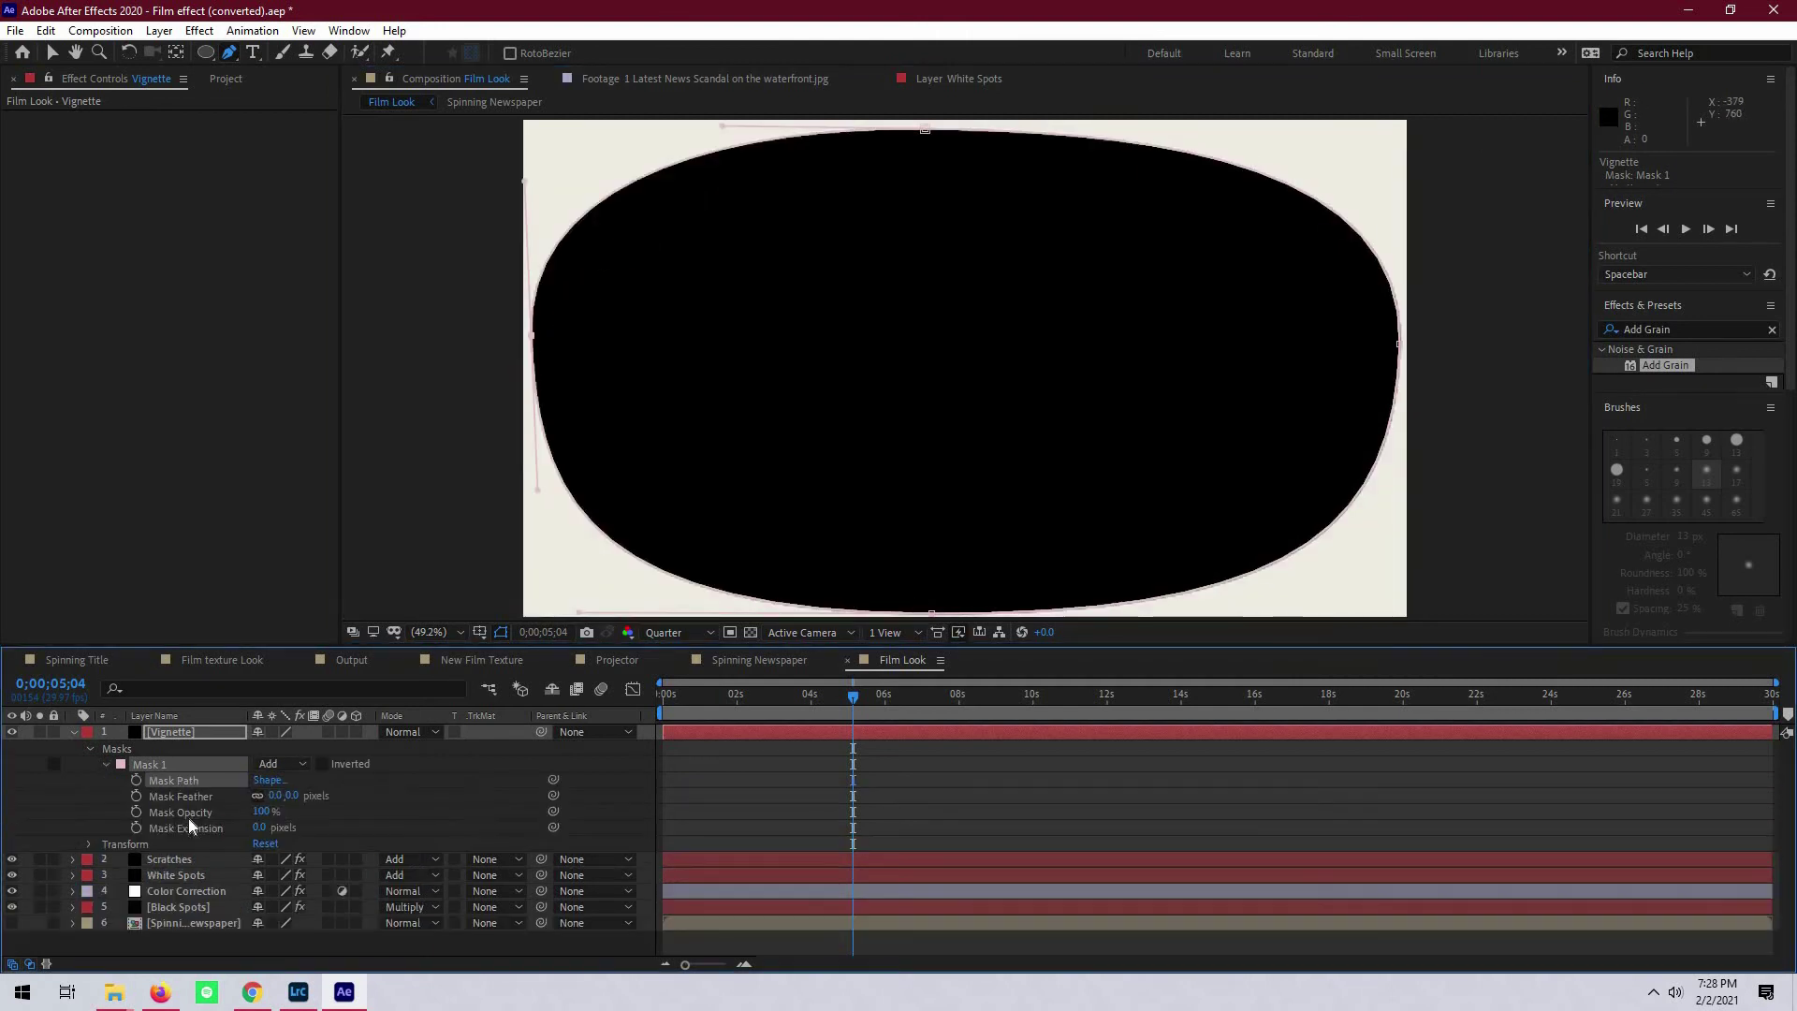
left_click(321, 764)
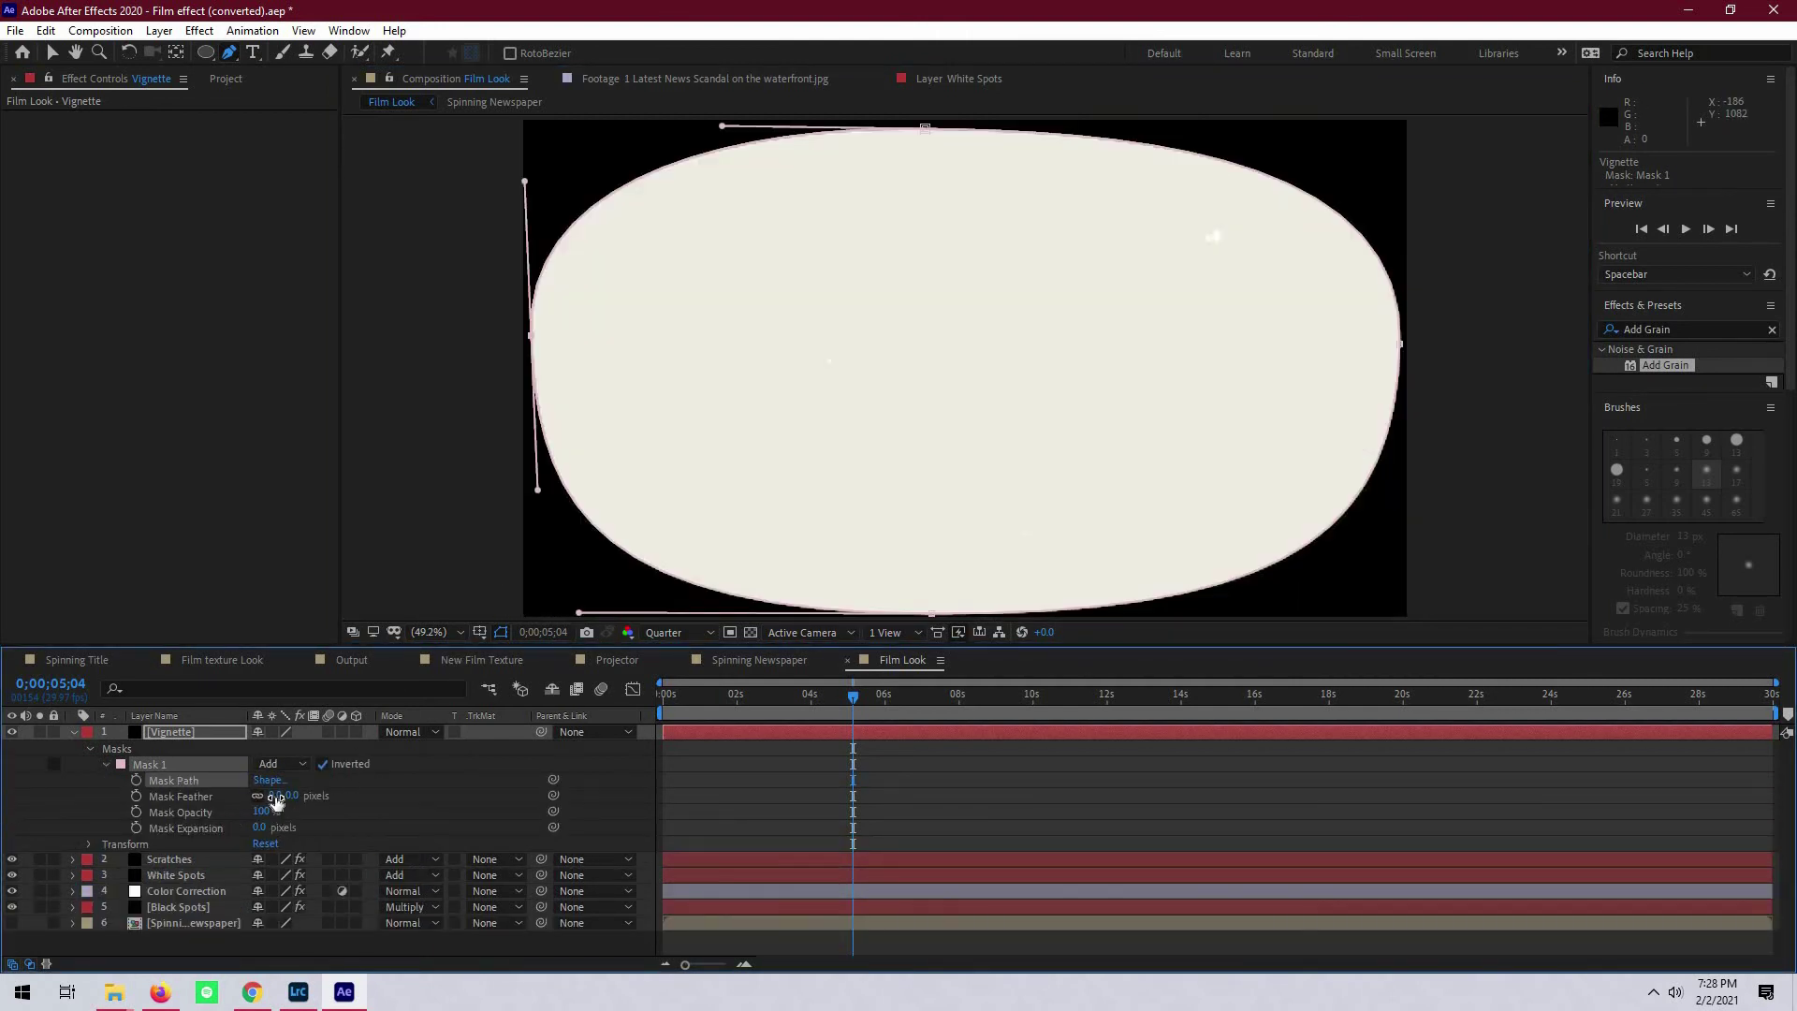
left_click_drag(328, 805, 512, 793)
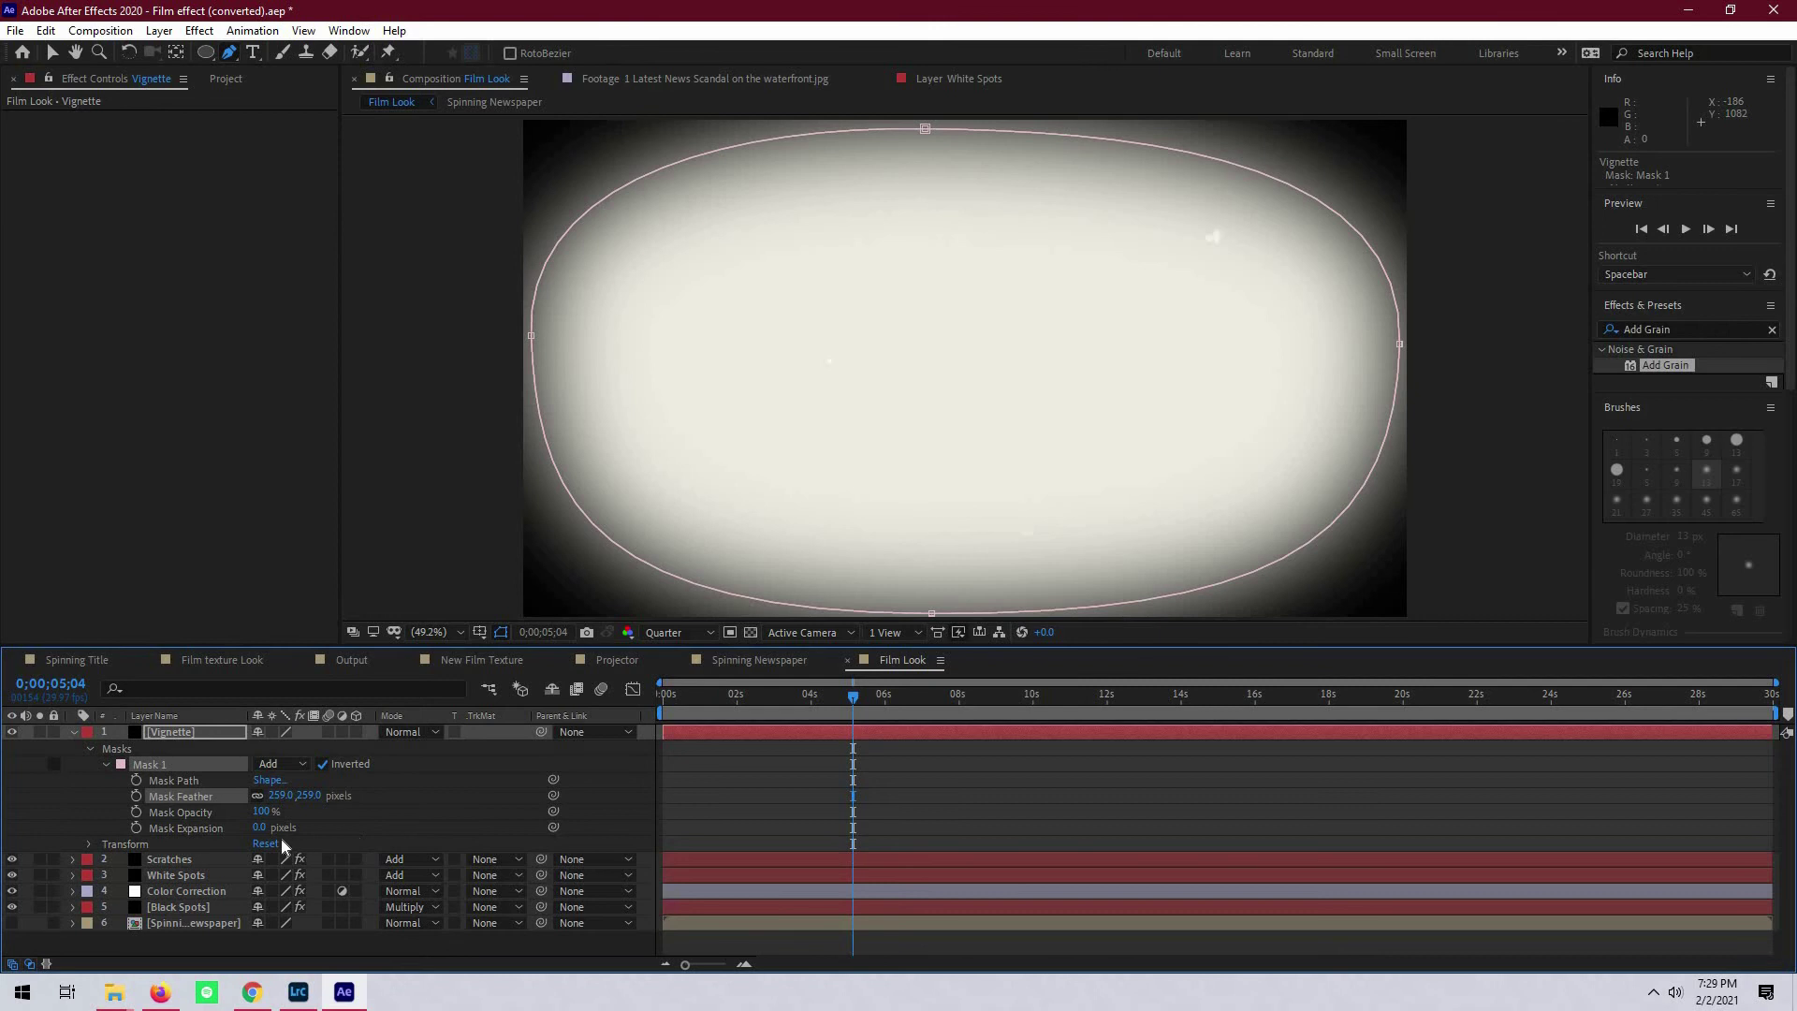
left_click_drag(294, 827, 326, 827)
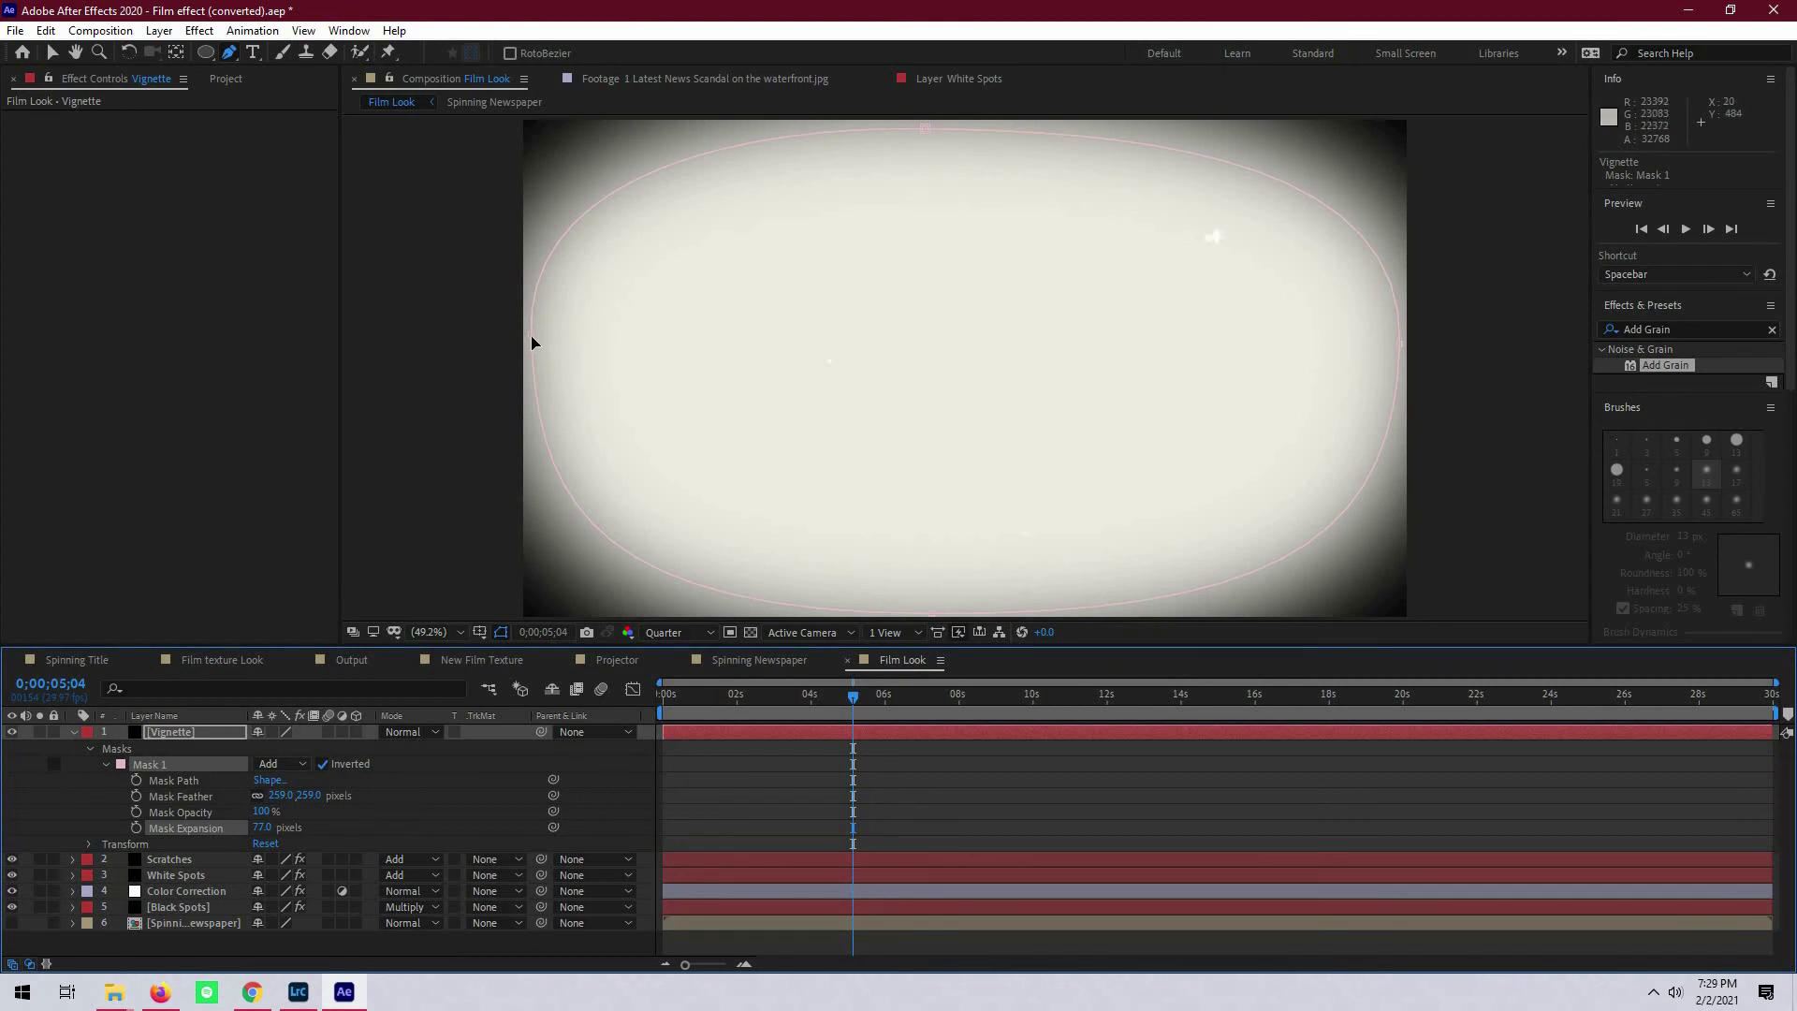
- Reposition the two side points of the Vignette mask and set the mask opacity to 80%
left_click_drag(531, 335, 558, 300)
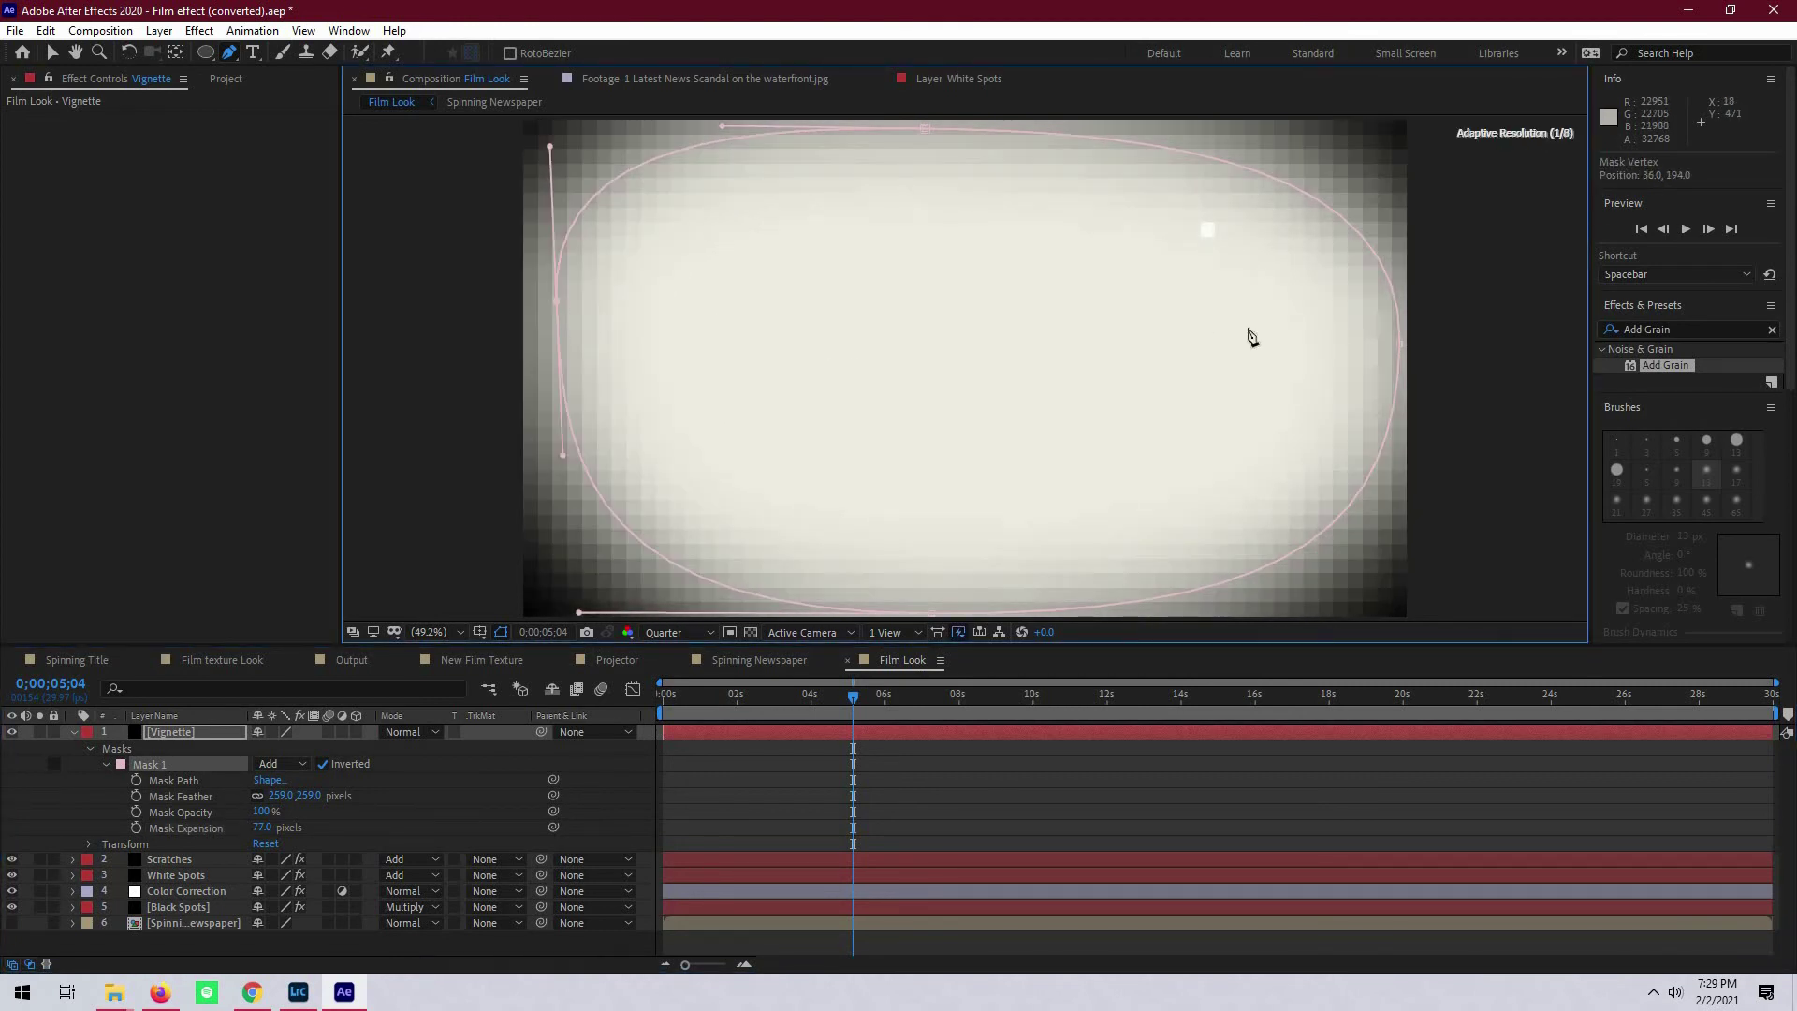
left_click_drag(1426, 400, 1416, 338)
left_click(265, 812)
type("80")
key("Return")
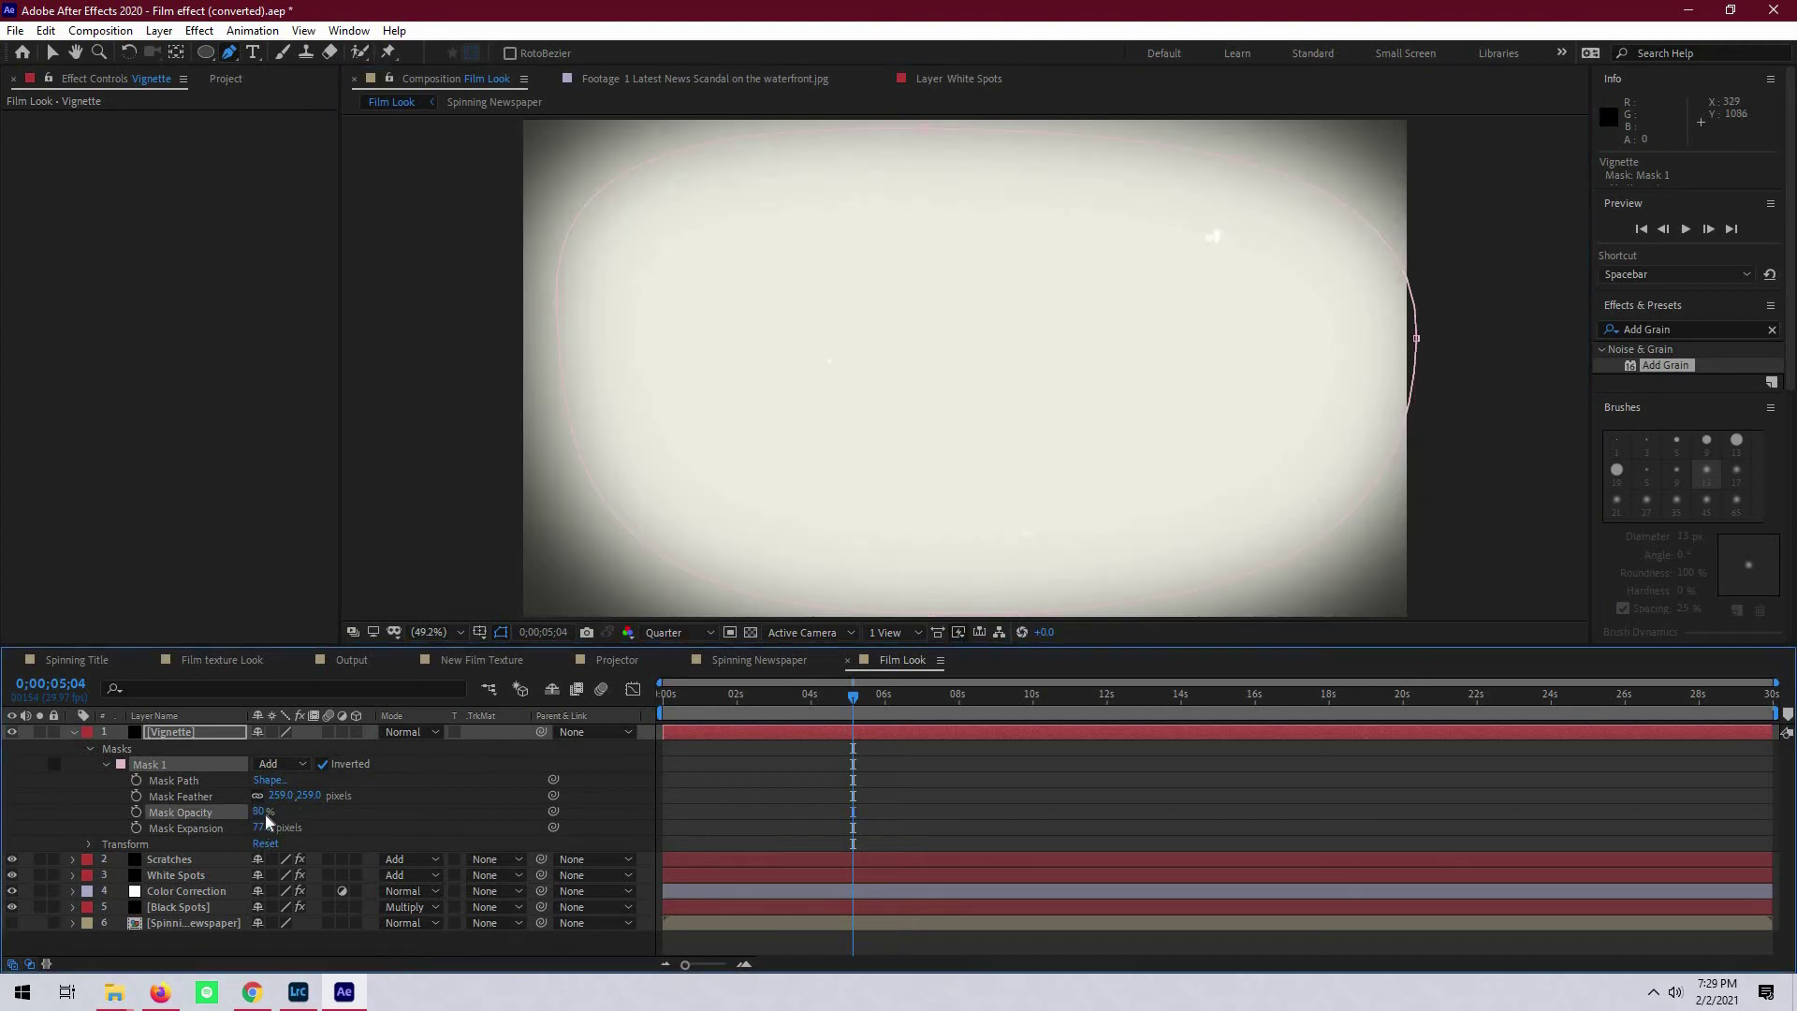
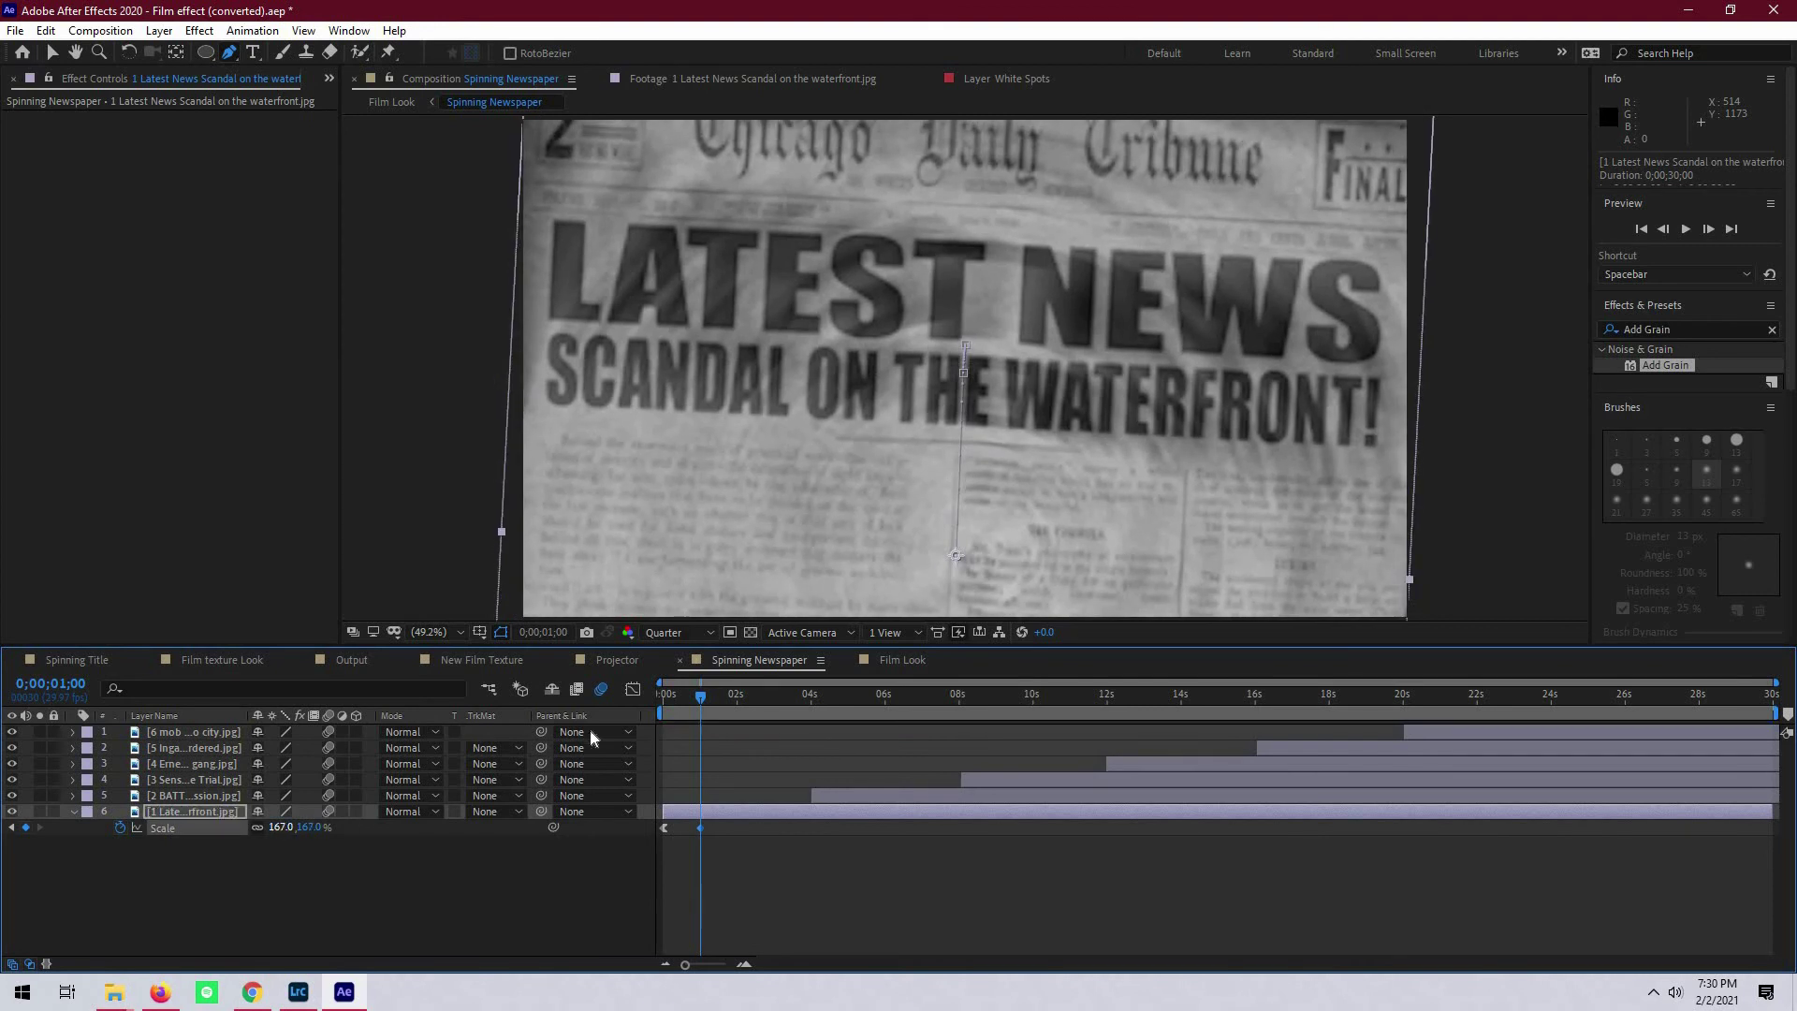
- Create a composition named Final Spinning Newspaper, add the Film Look composition to it and preview it
left_click(902, 660)
left_click(223, 79)
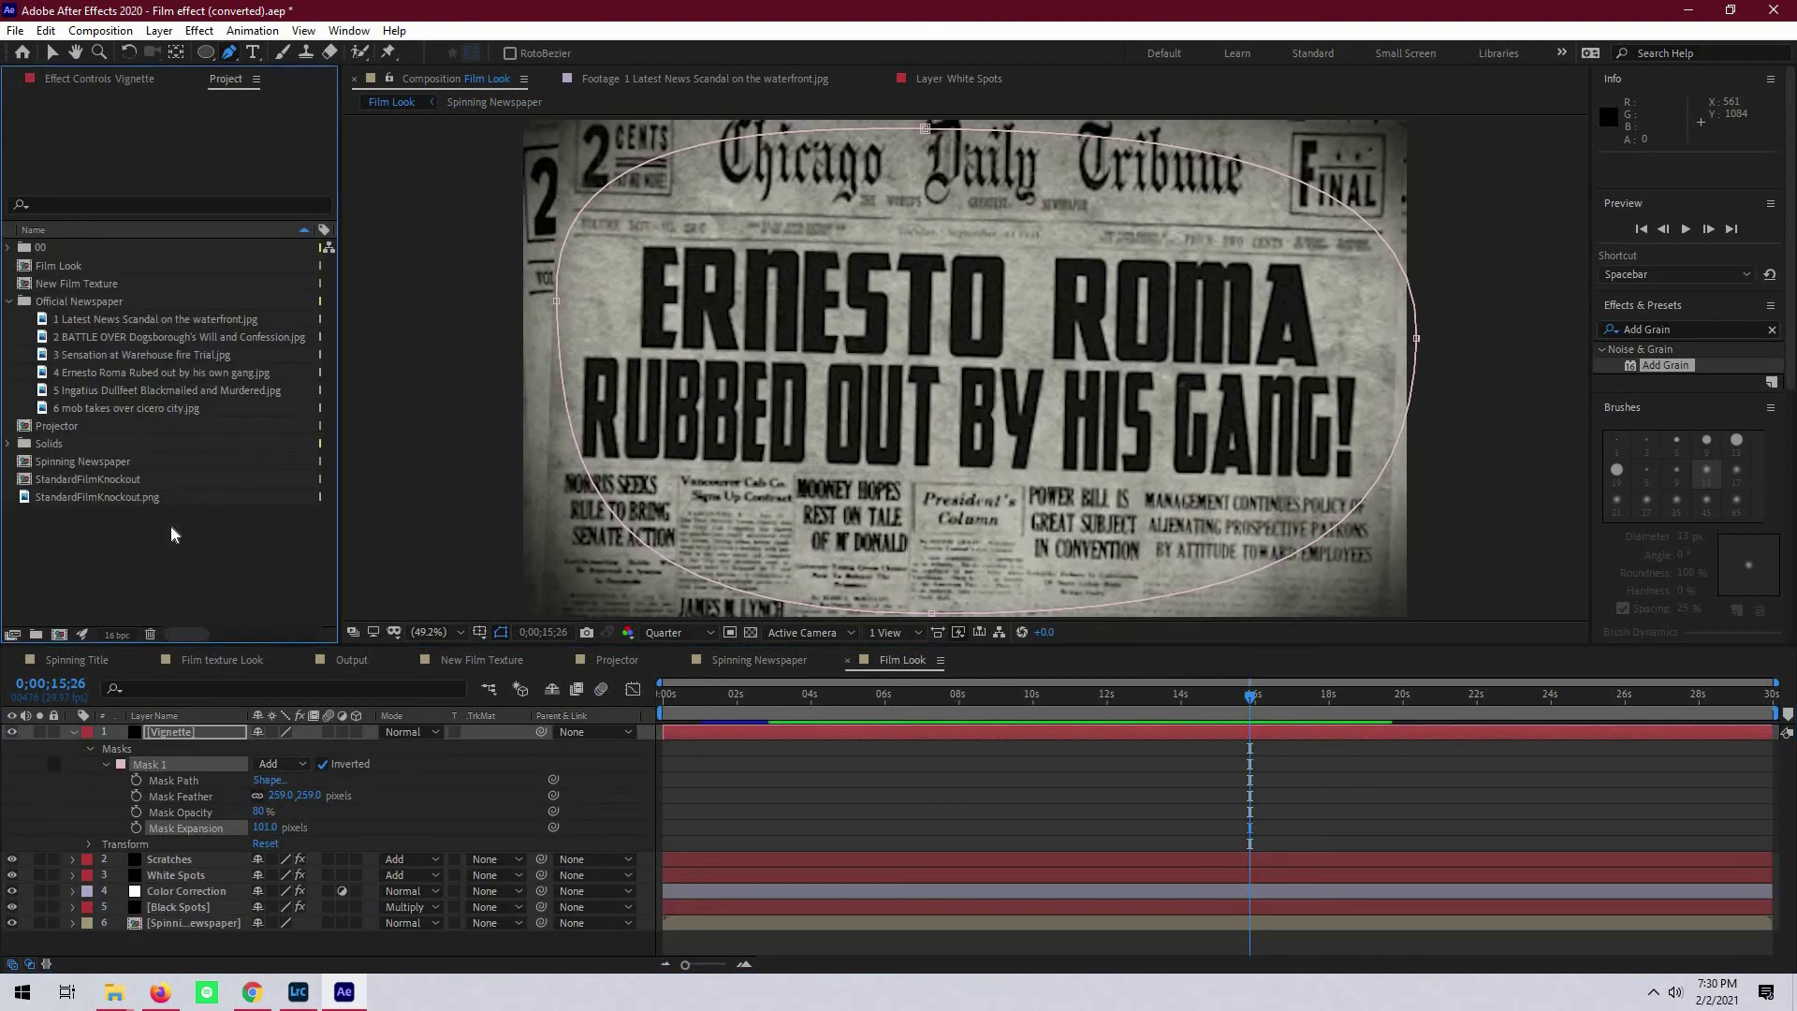
right_click(167, 558)
left_click(245, 572)
type("F")
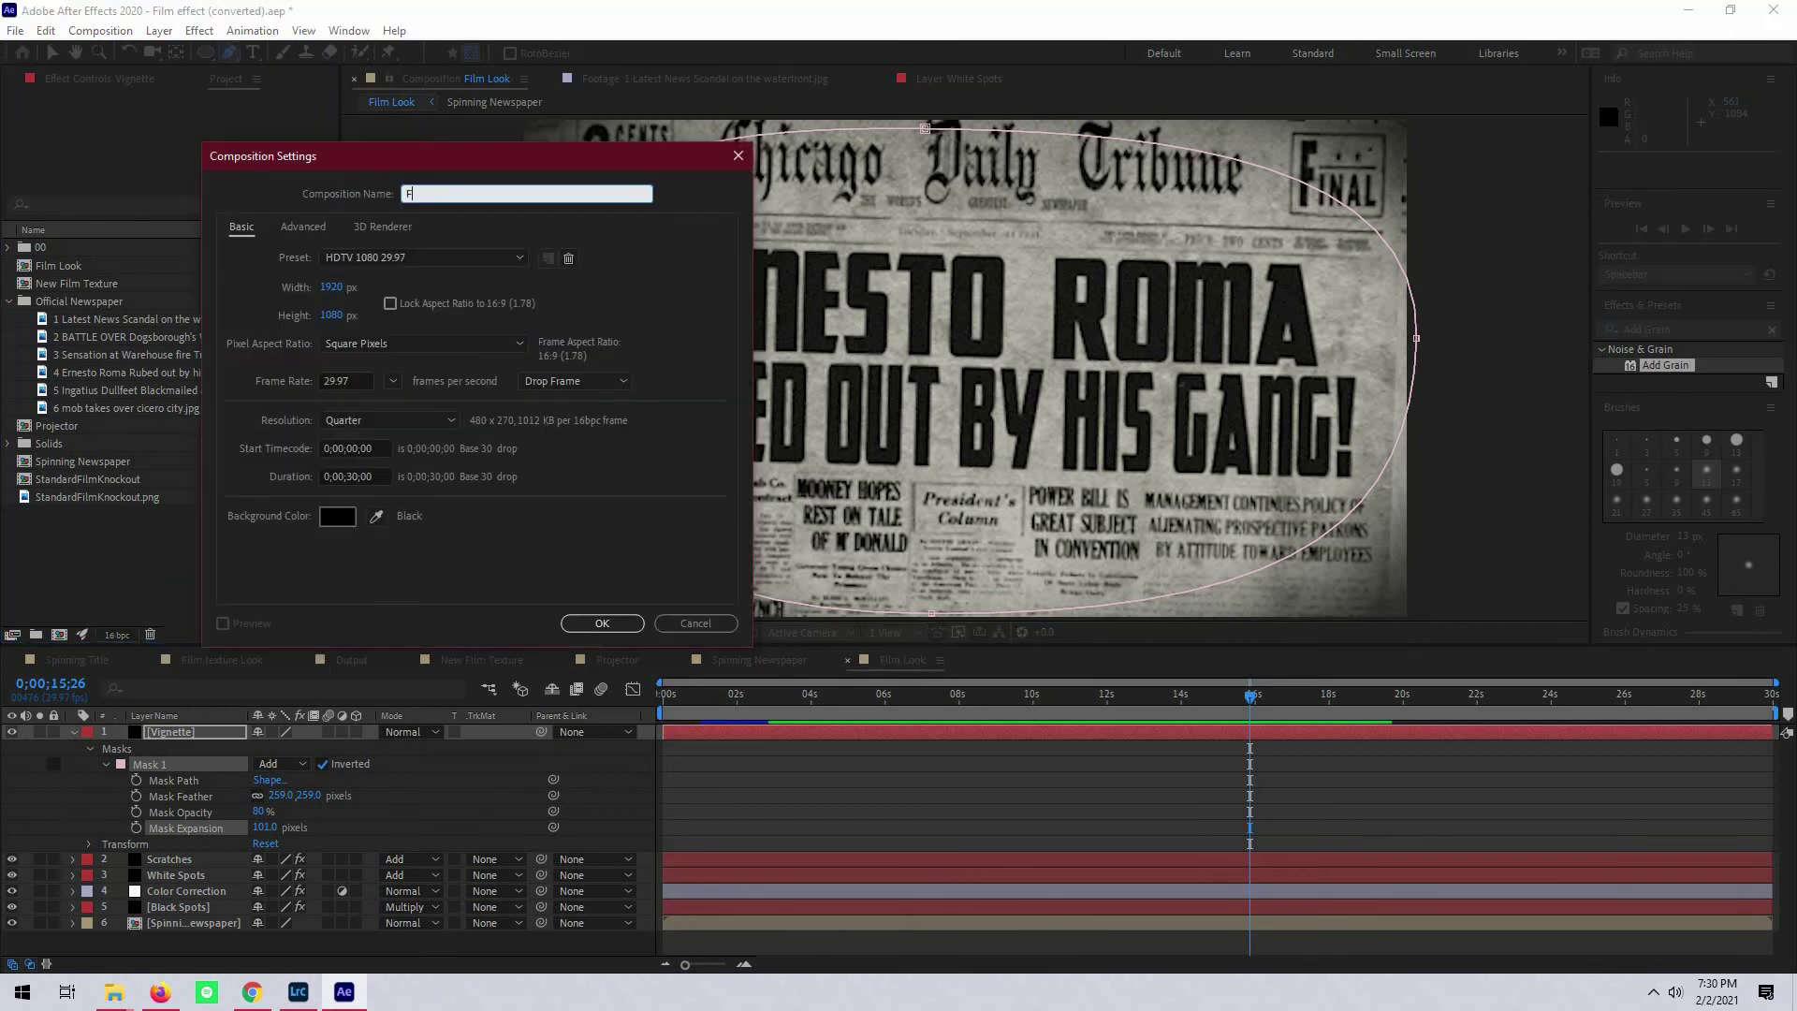
type("inal Spinning Newspape")
key("Return")
left_click_drag(26, 268, 189, 842)
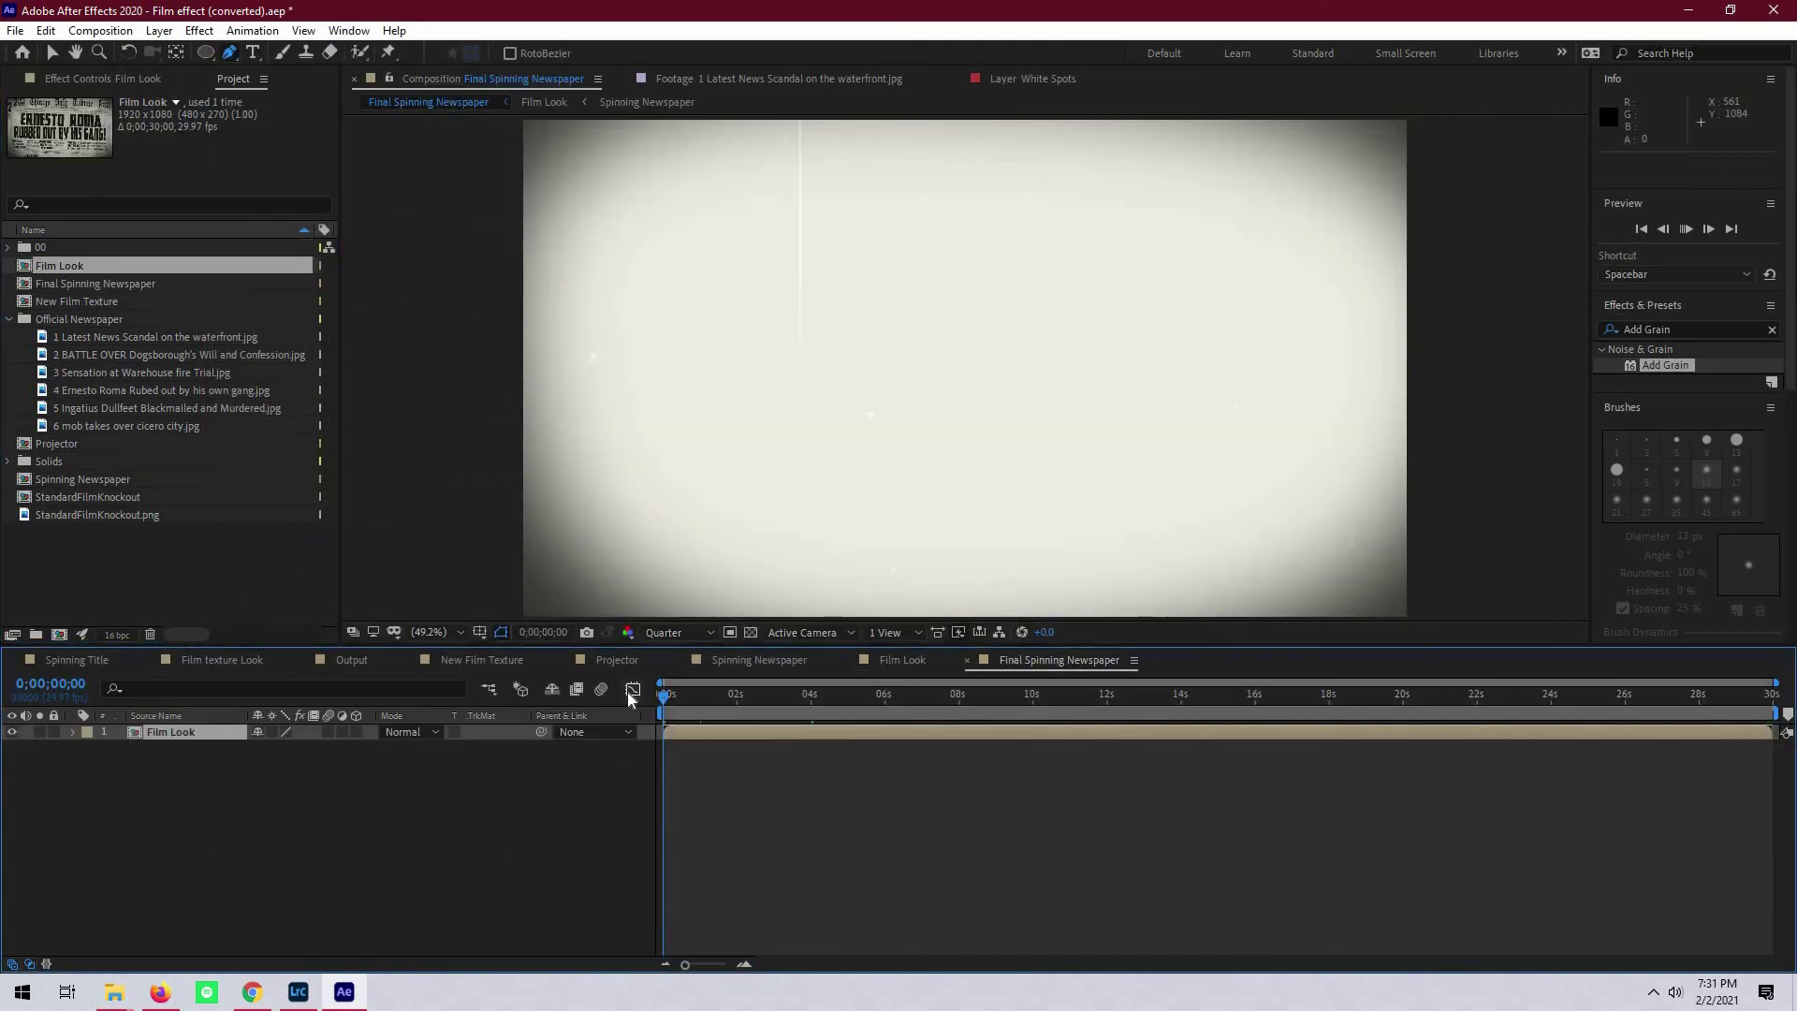
key("space")
- Add a black solid to the Film Look composition and place it below the Spinning Newspaper layer
left_click(902, 660)
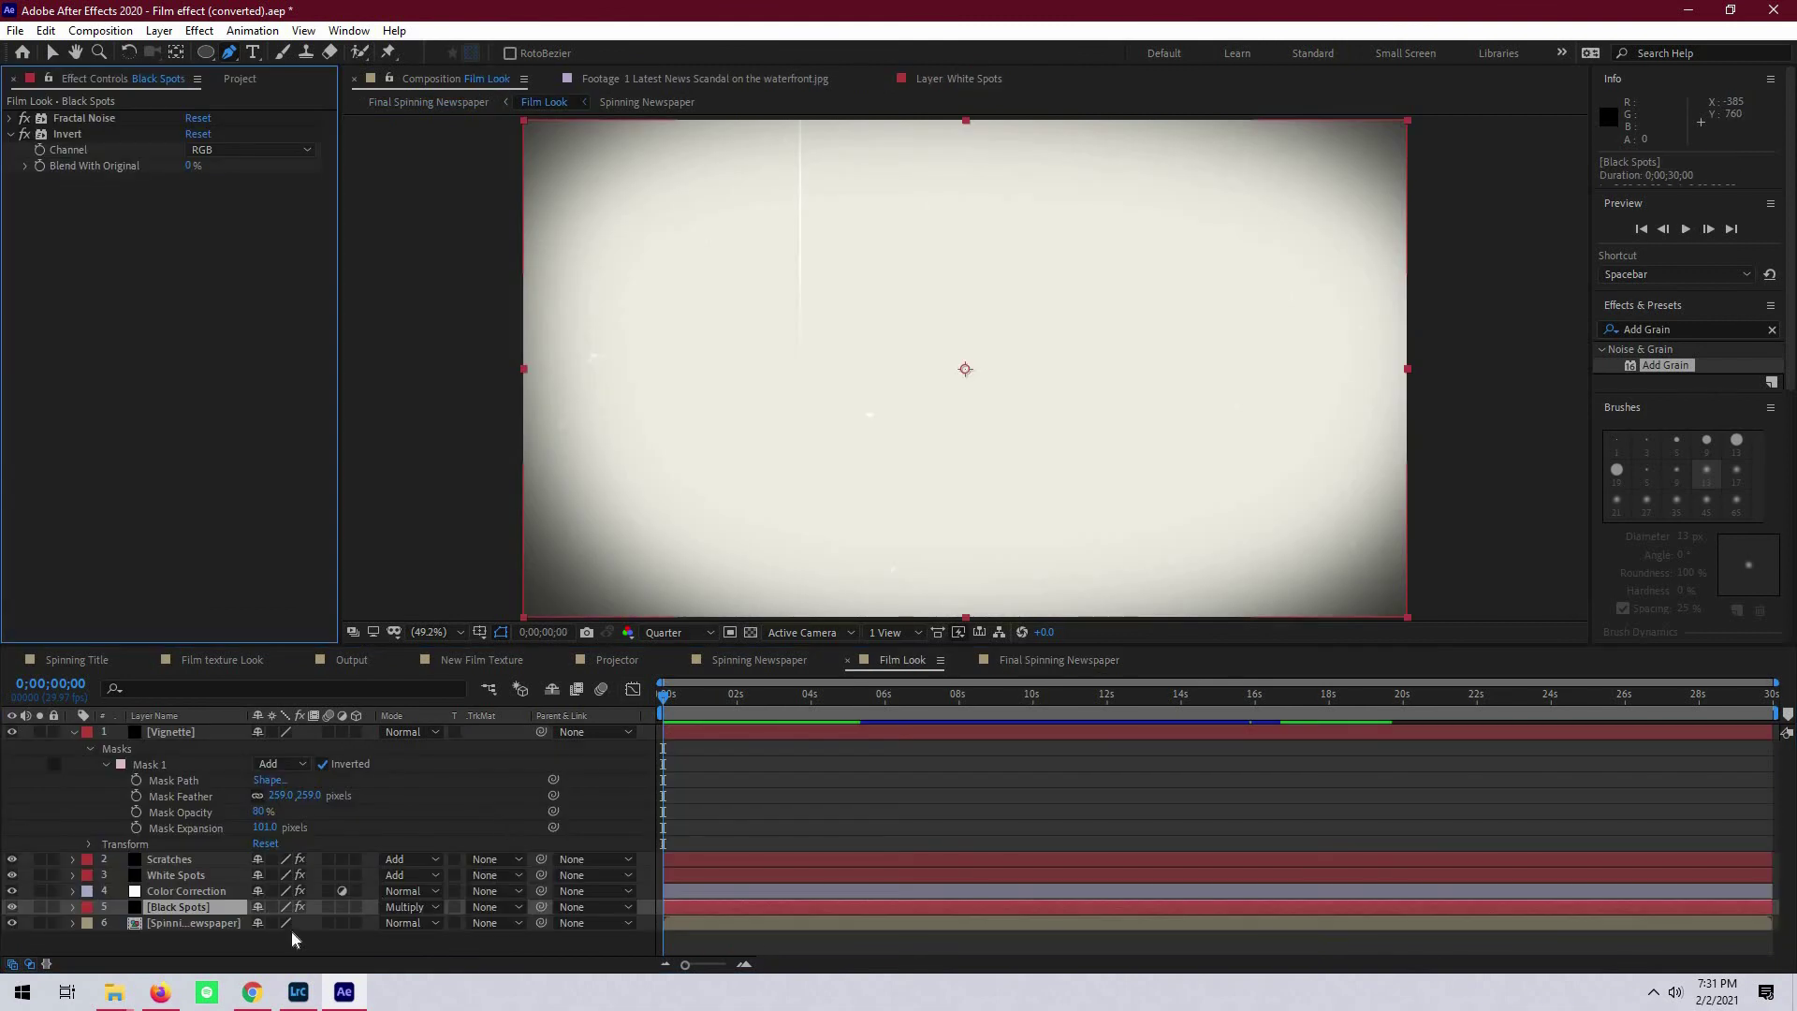
right_click(282, 934)
mouse_move(350, 732)
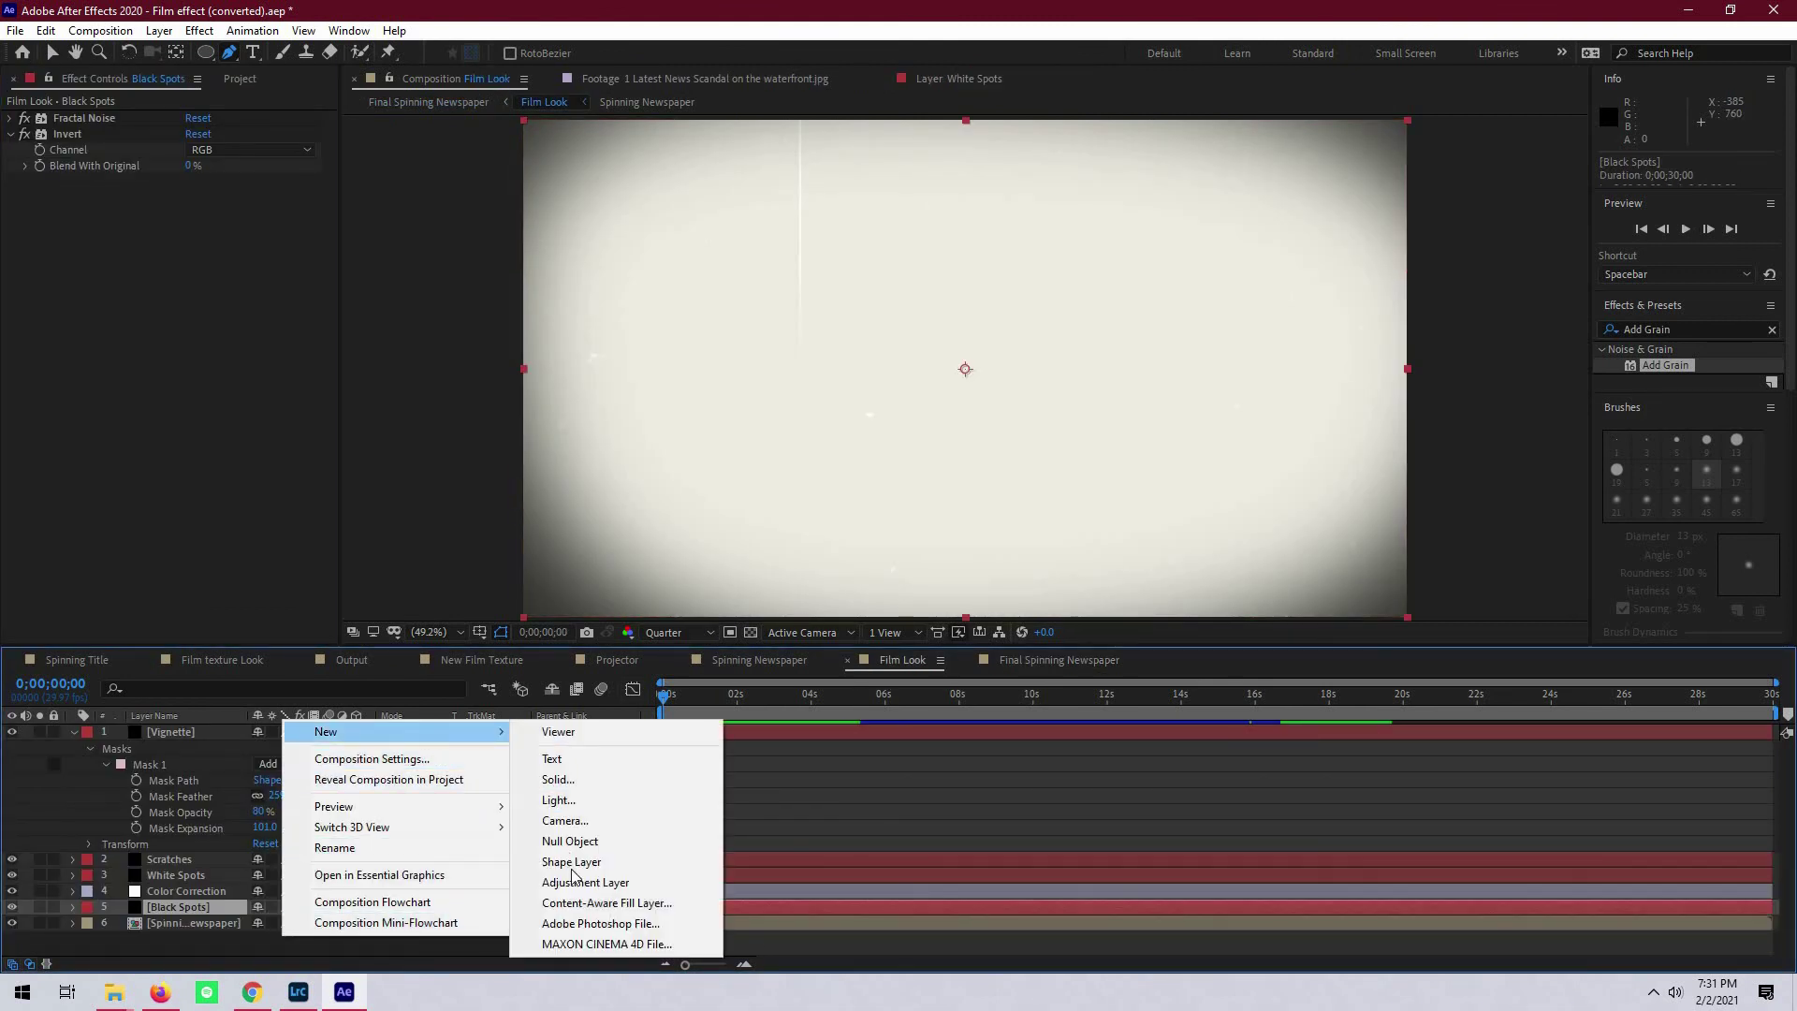
left_click(558, 779)
left_click(294, 382)
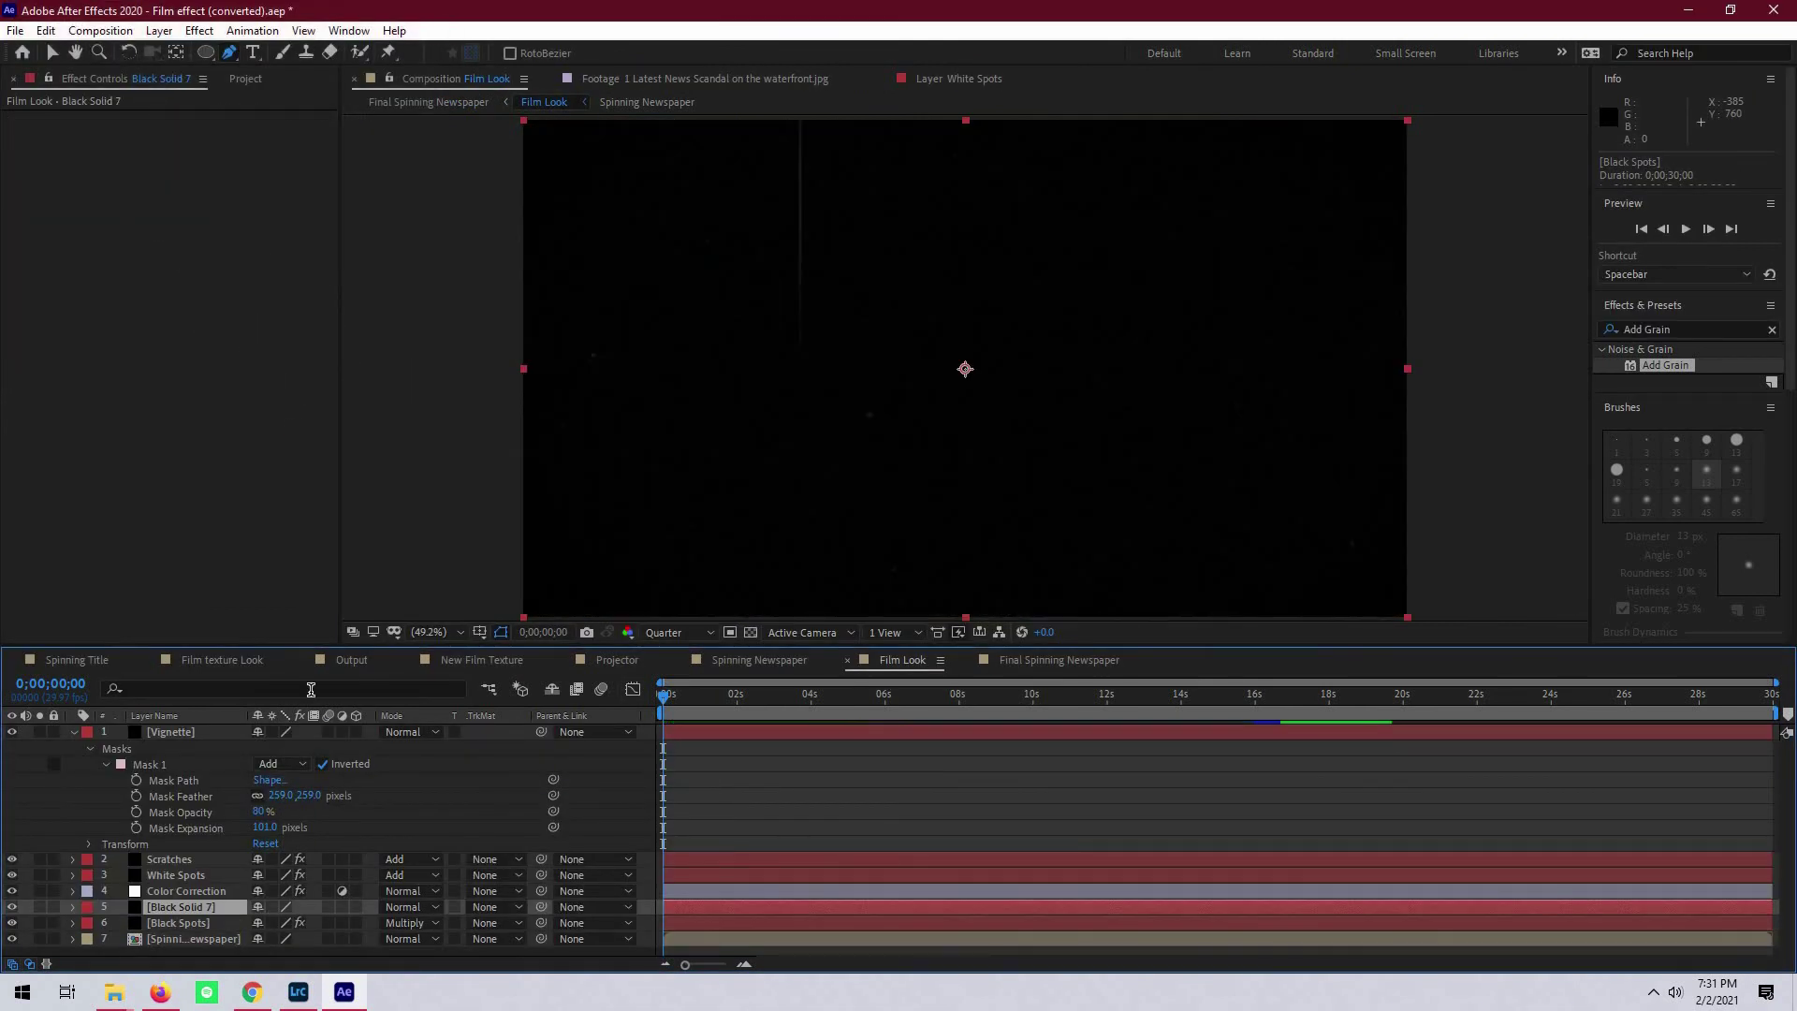
left_click_drag(199, 908, 189, 943)
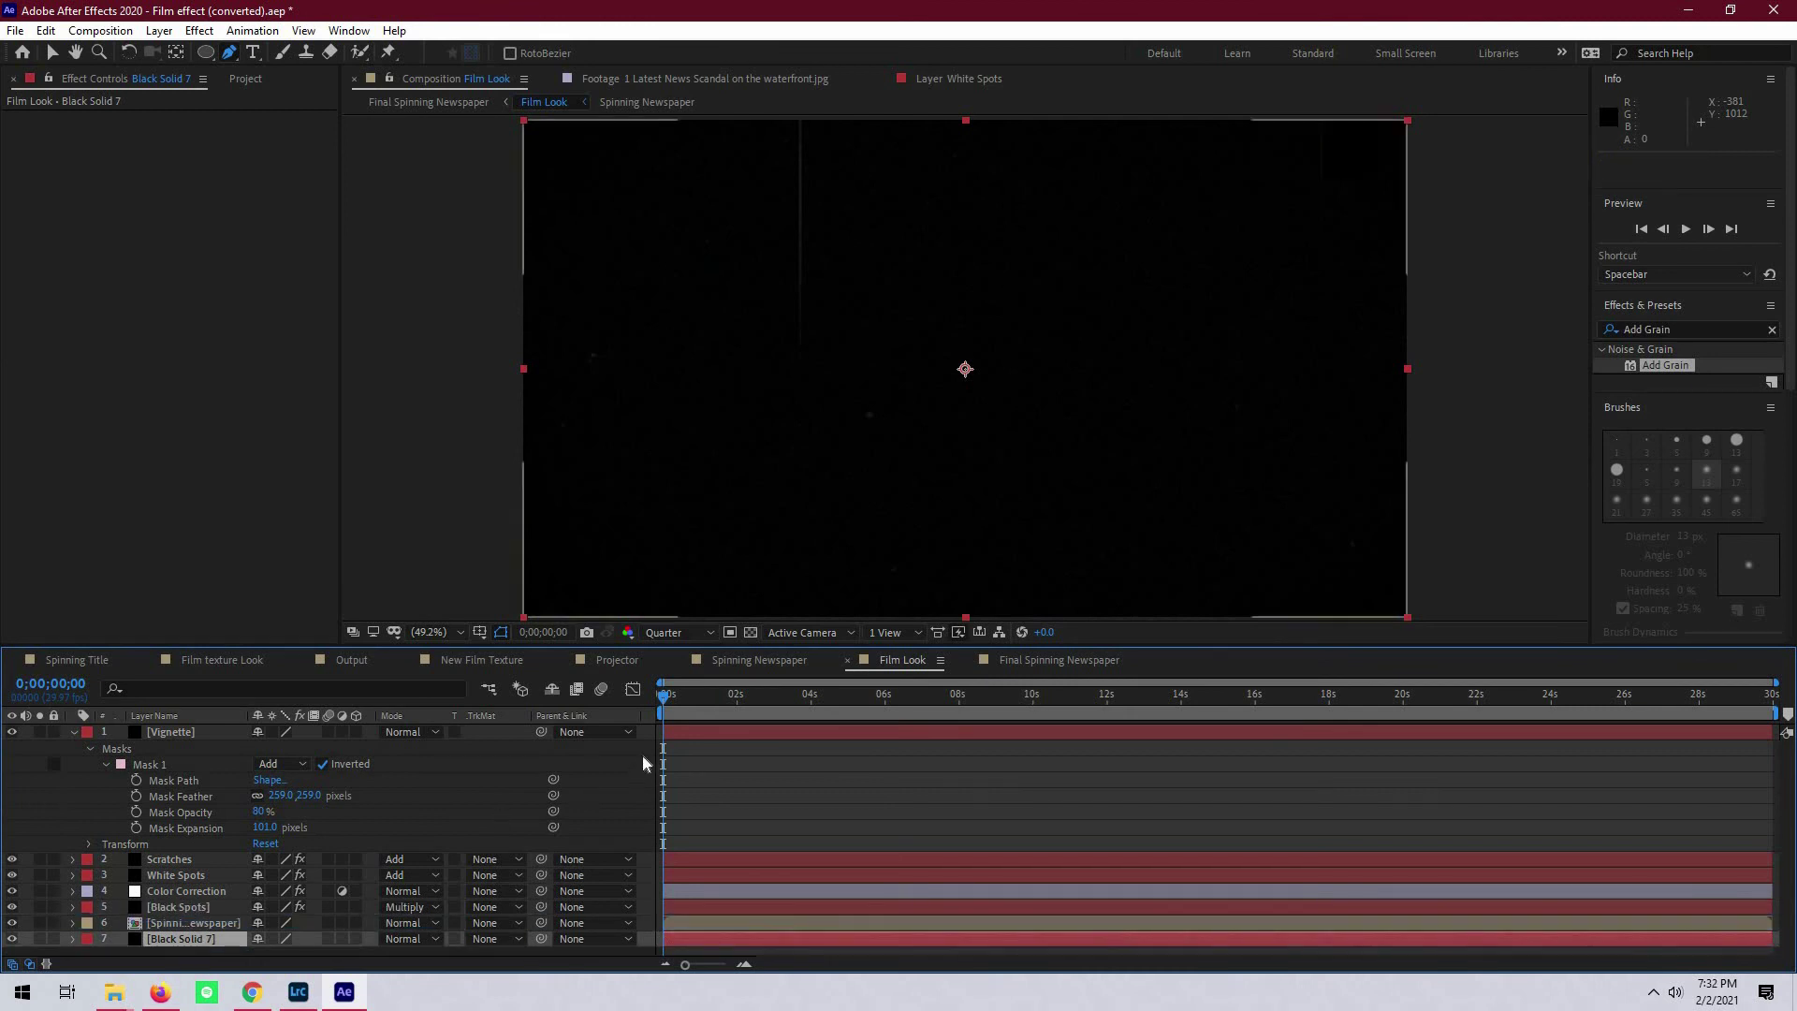
- Play back the Final Spinning Newspaper composition to check the film look over the black background
left_click(1059, 660)
key("space")
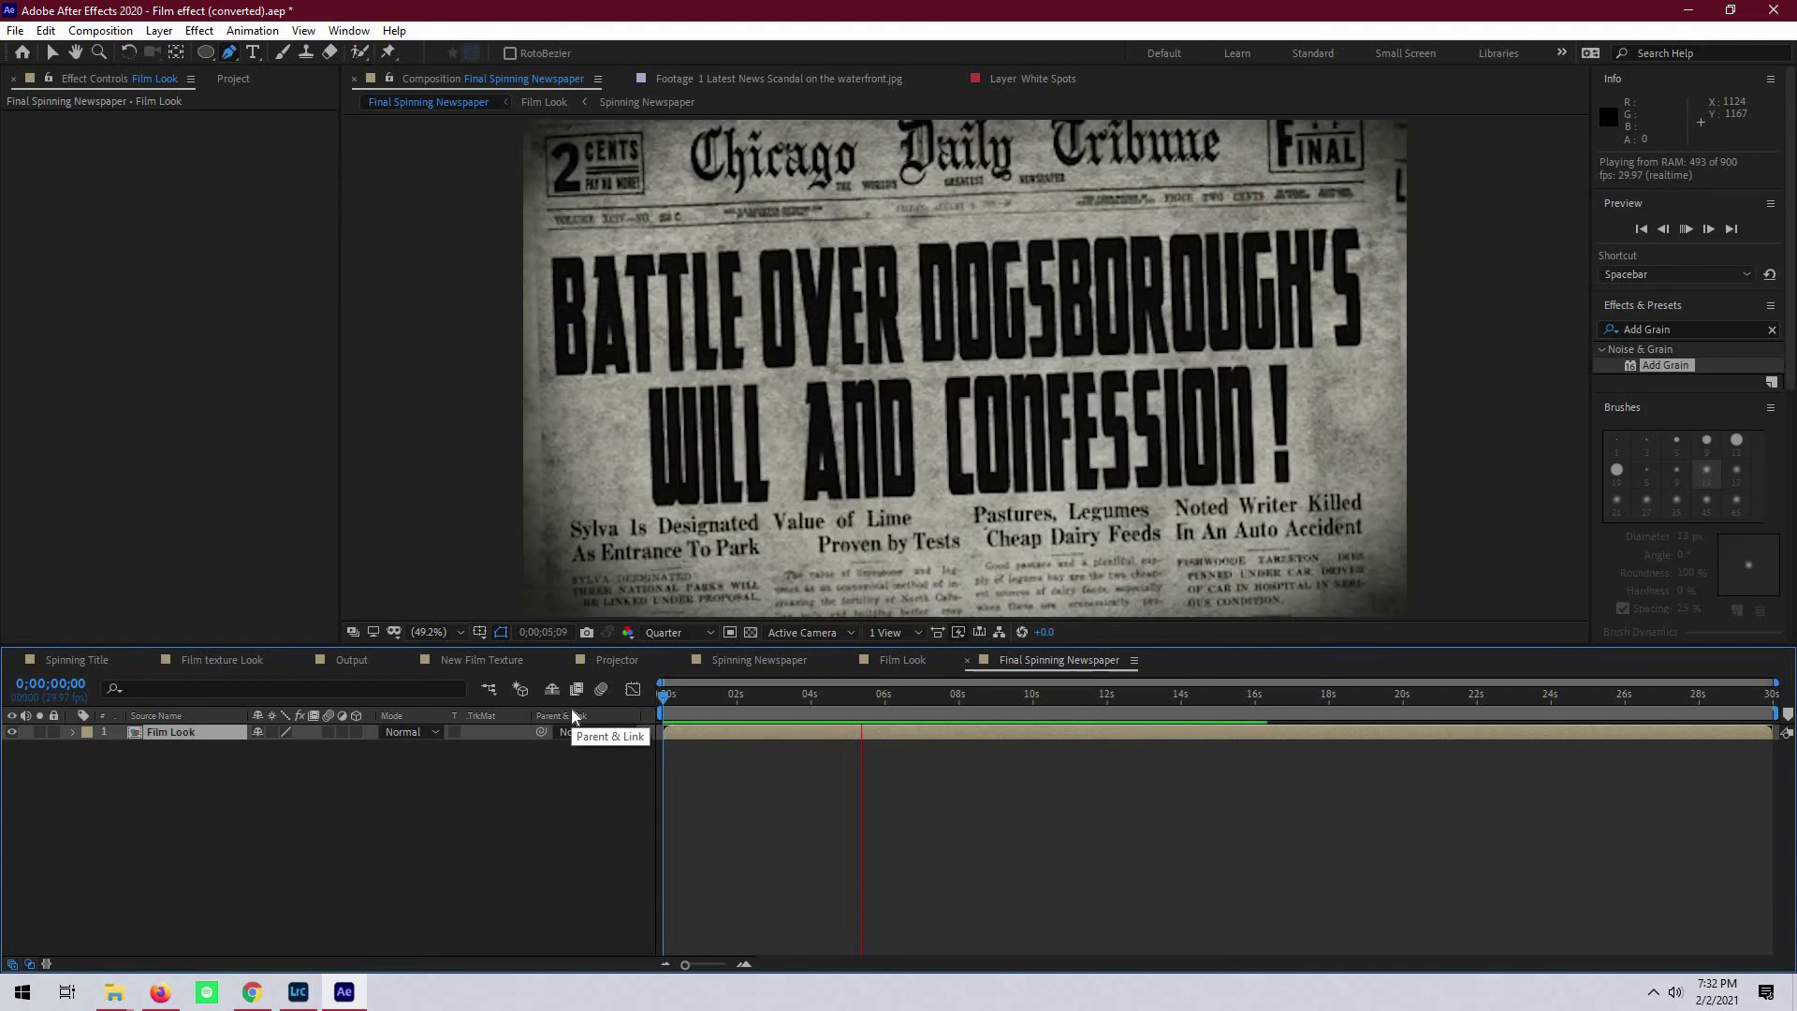
key("space")
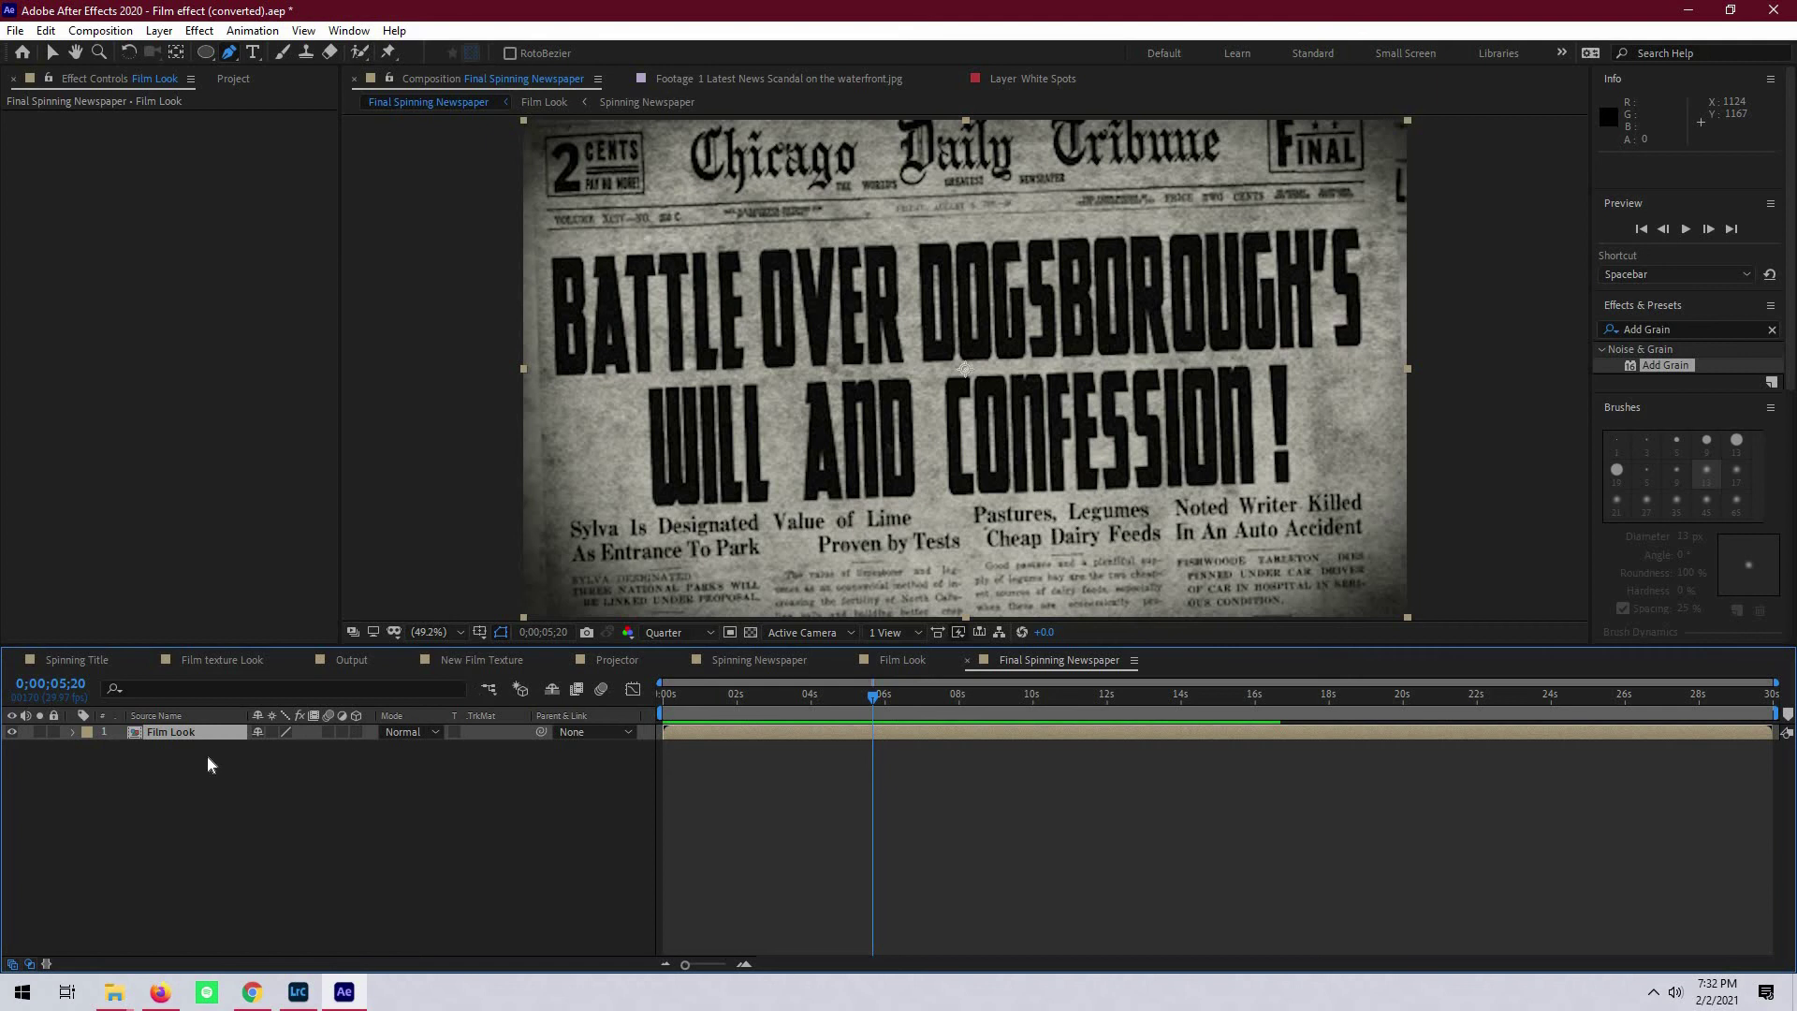
- Set the Film Look layer's scale to 103% in Final Spinning Newspaper and return to the start of the composition
key("s")
left_click(284, 748)
type("103")
key("Return")
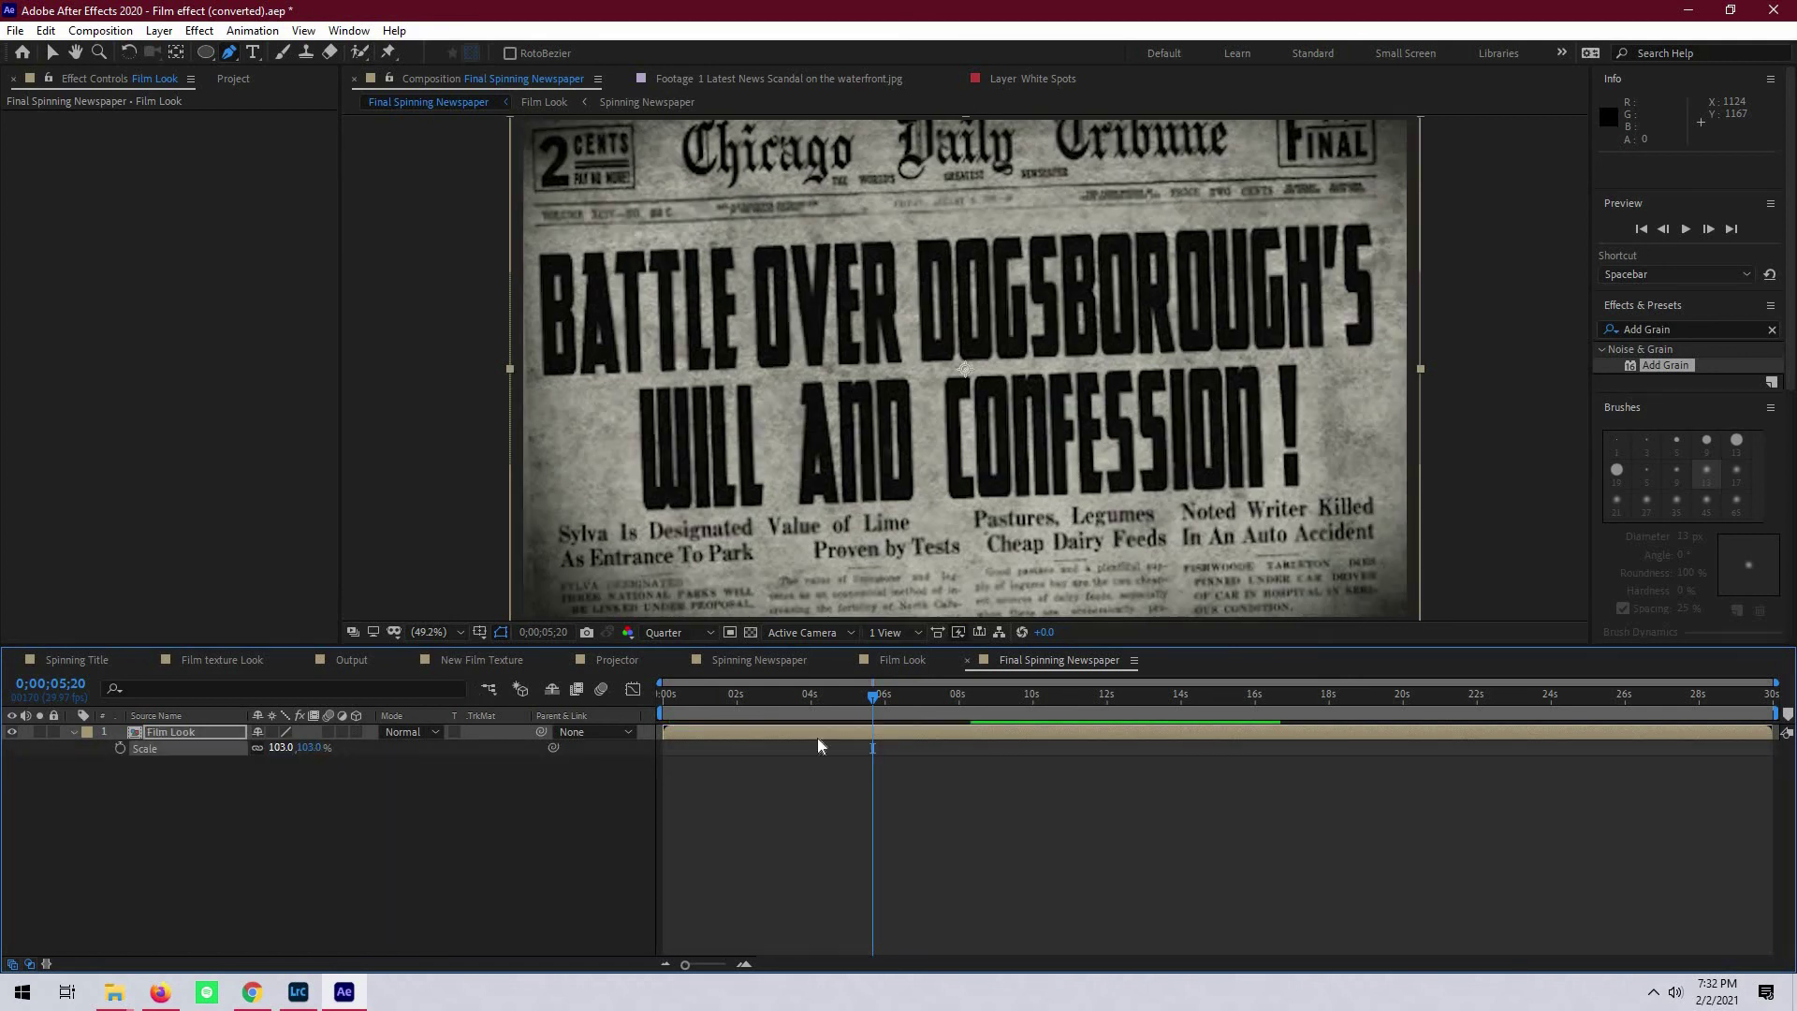
key("Home")
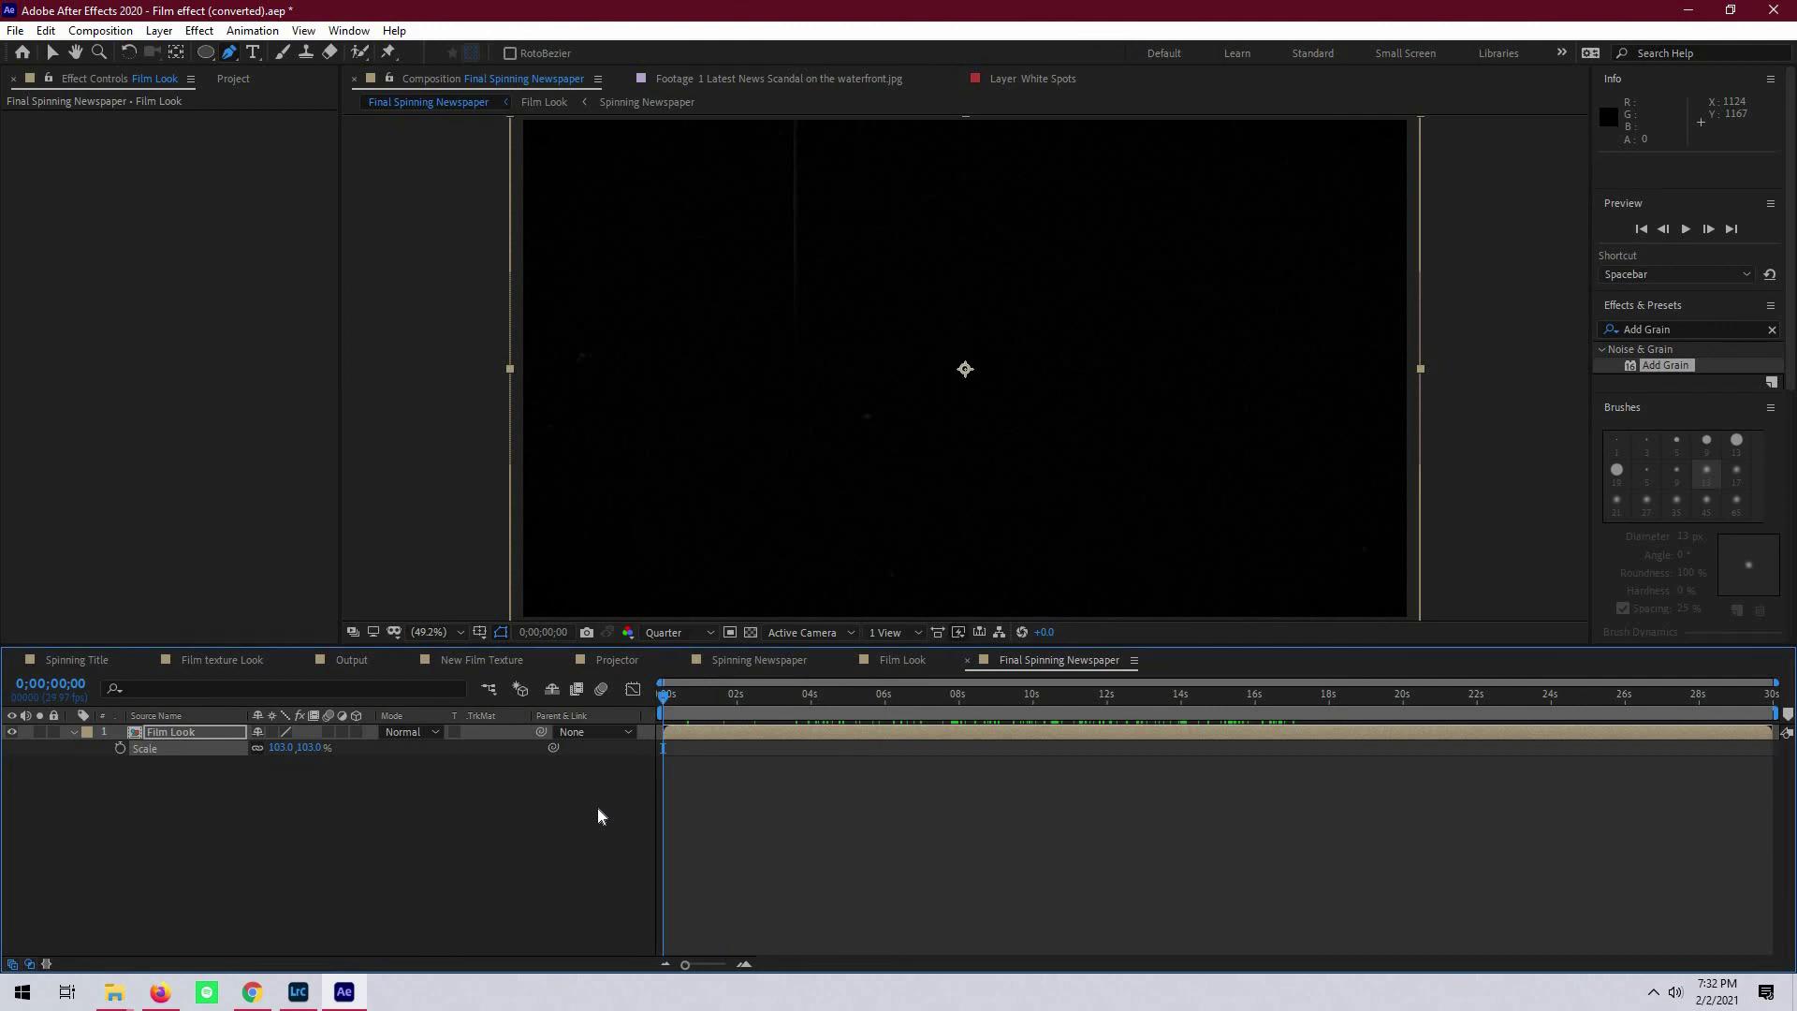
- Add the expression wiggle(15,1) to the Film Look layer's position and preview the shake
key("p")
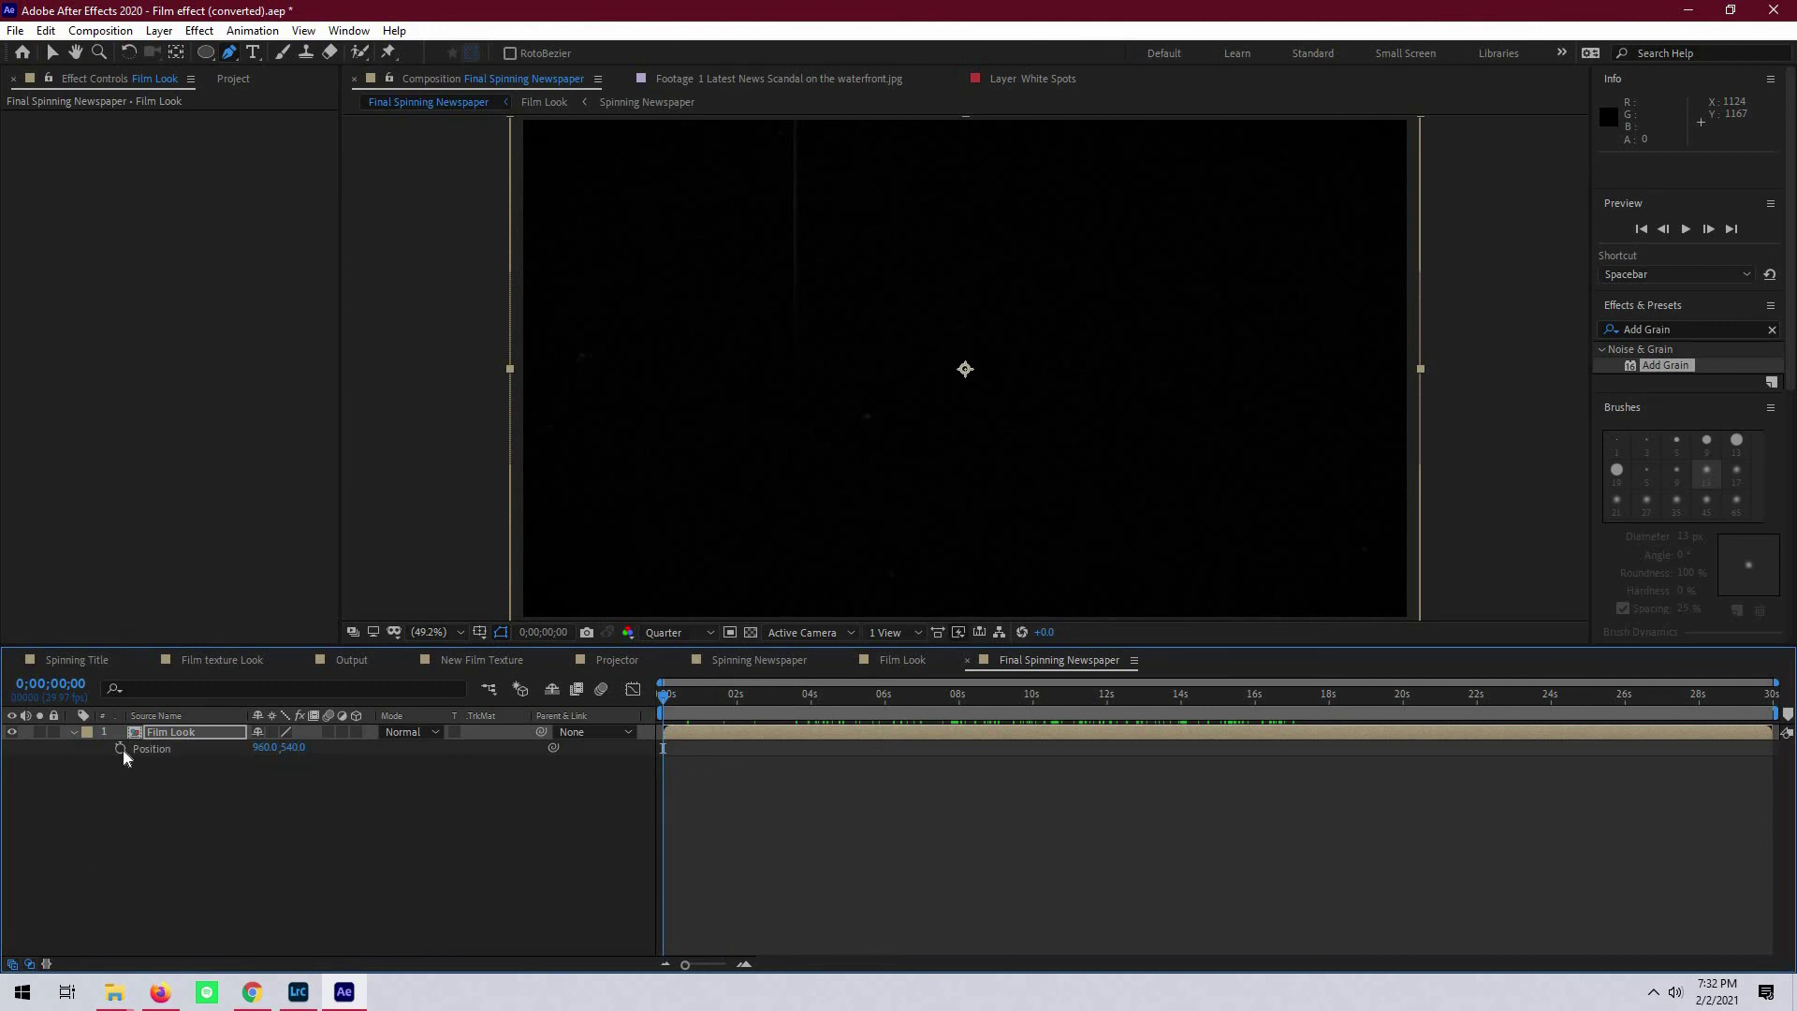
left_click(121, 749, "alt")
type("wiggle")
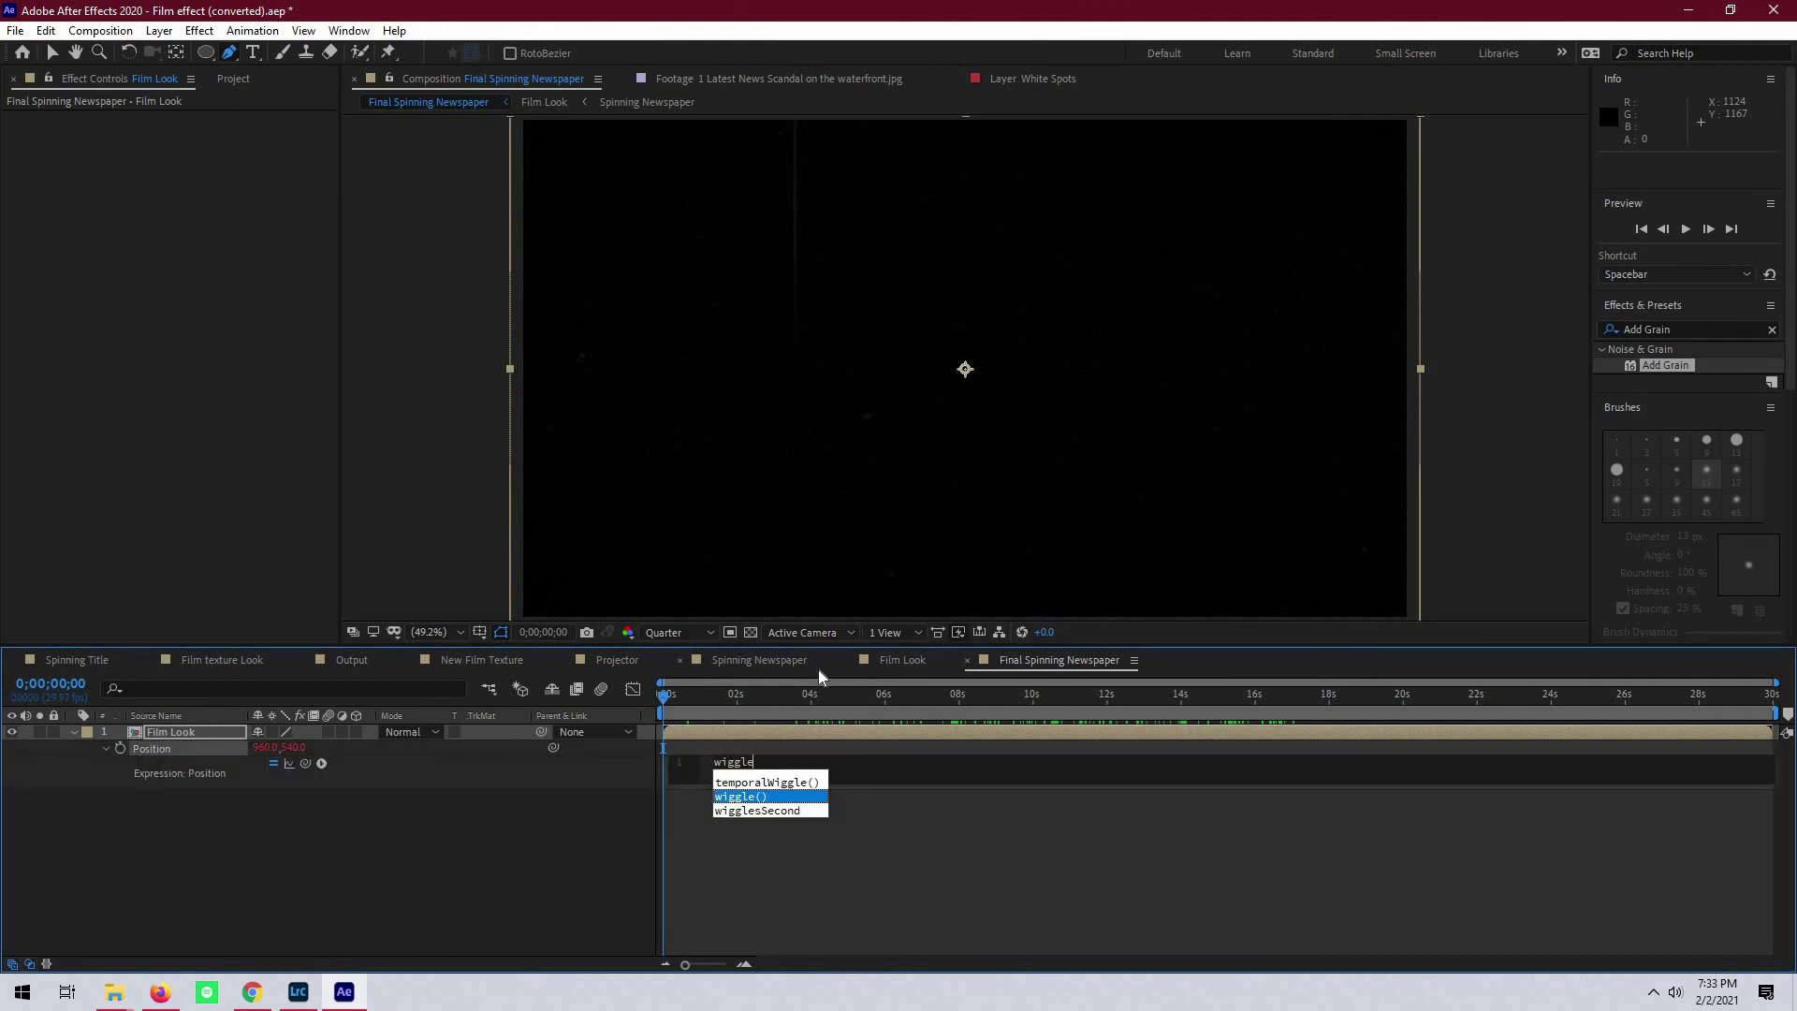
type(" (")
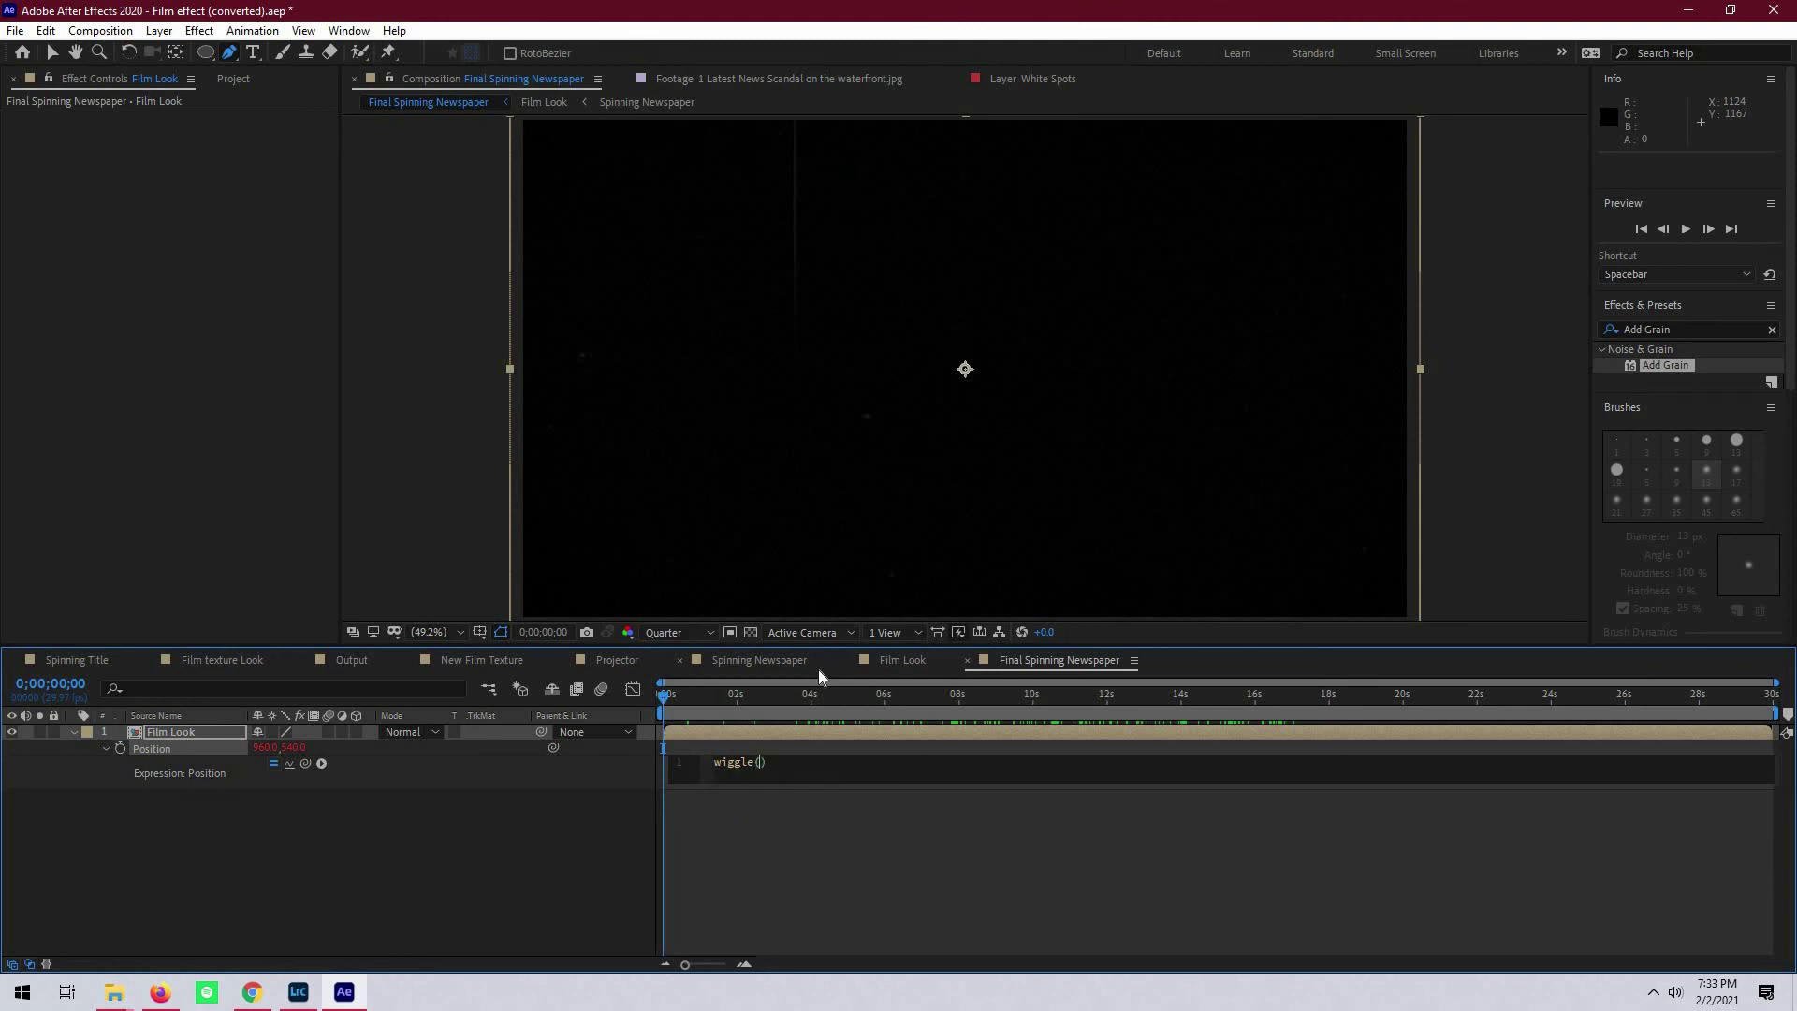
type("15,1")
key("KP_Enter")
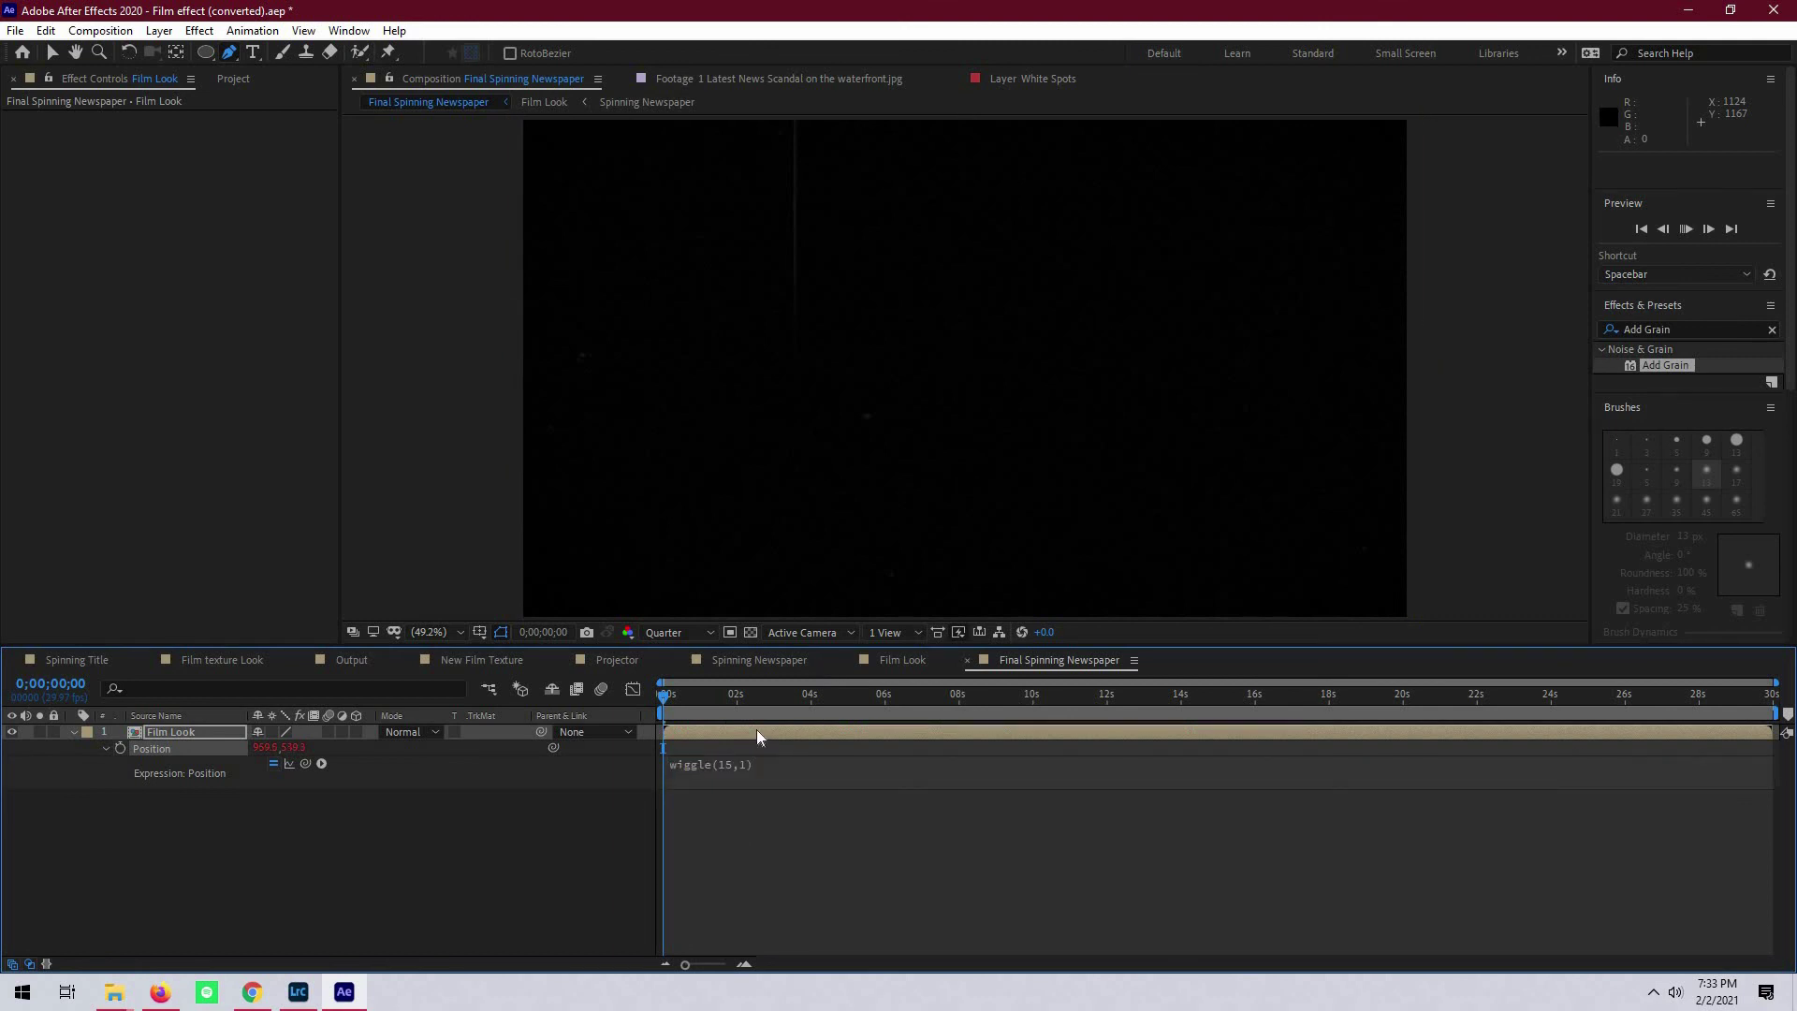
key("space")
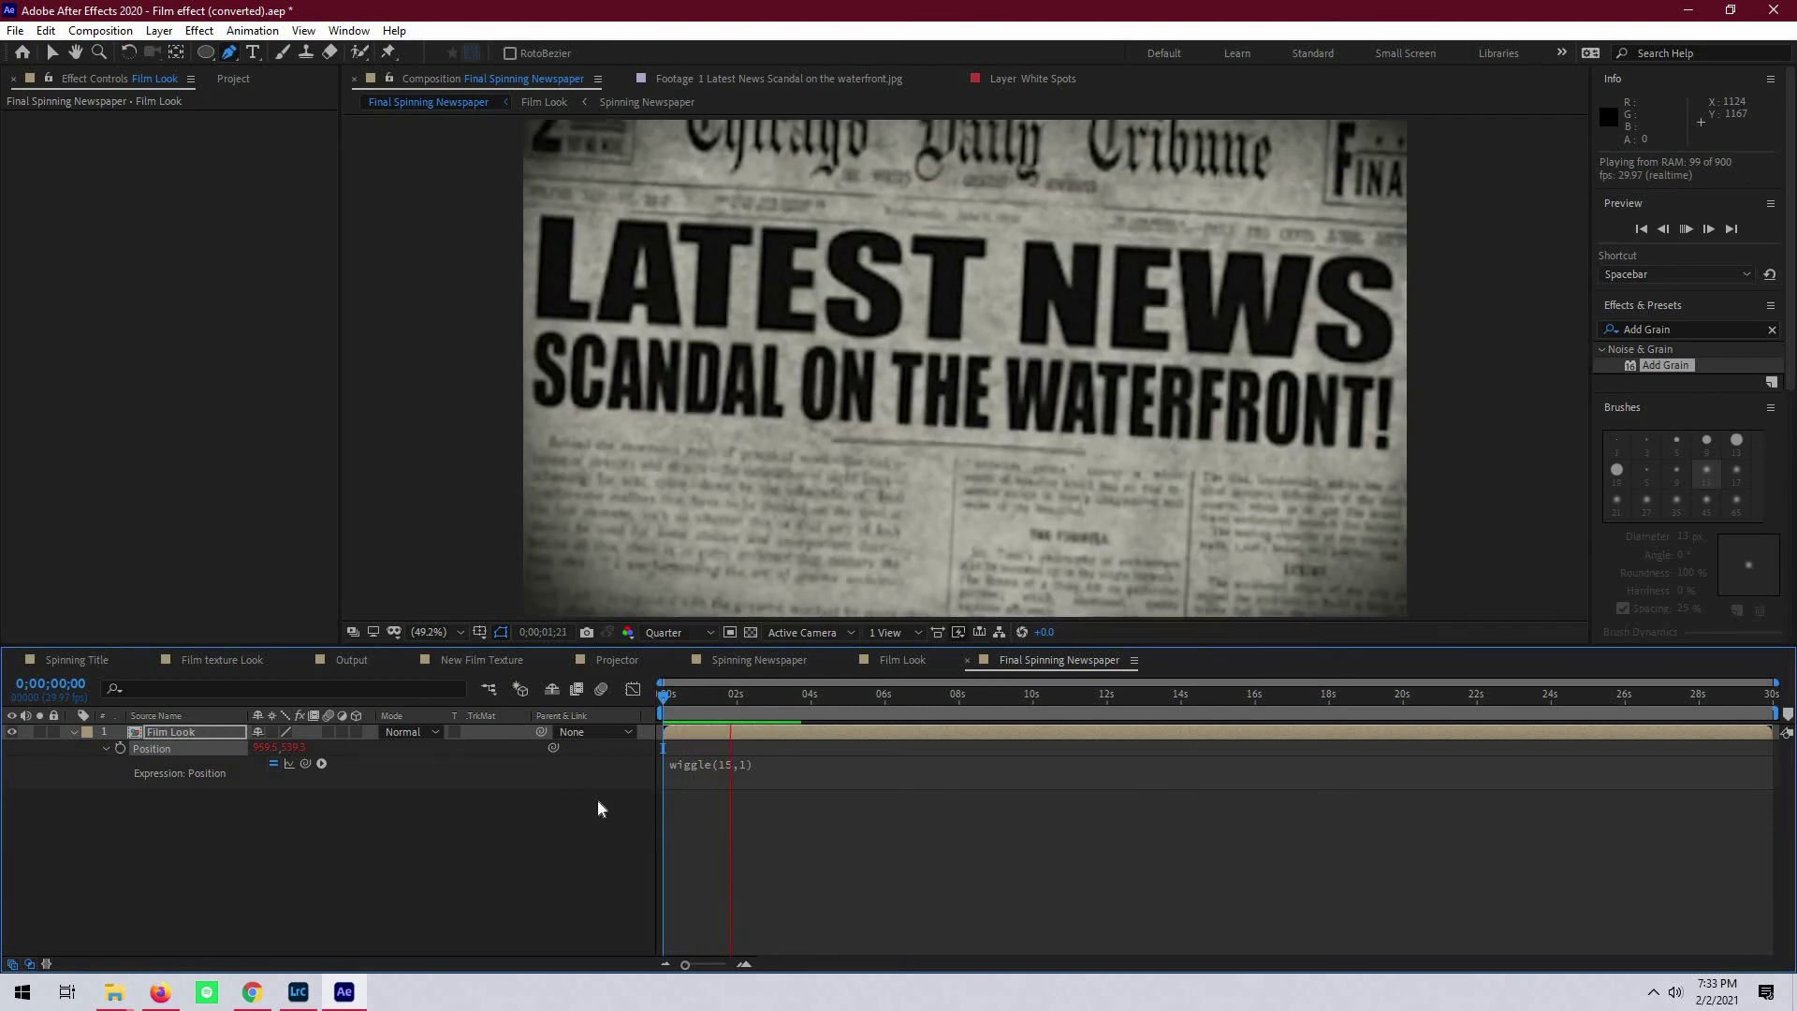
key("space")
- Add the expression wiggle(15,7) to the Film Look layer's opacity and play back the flicker
key("t")
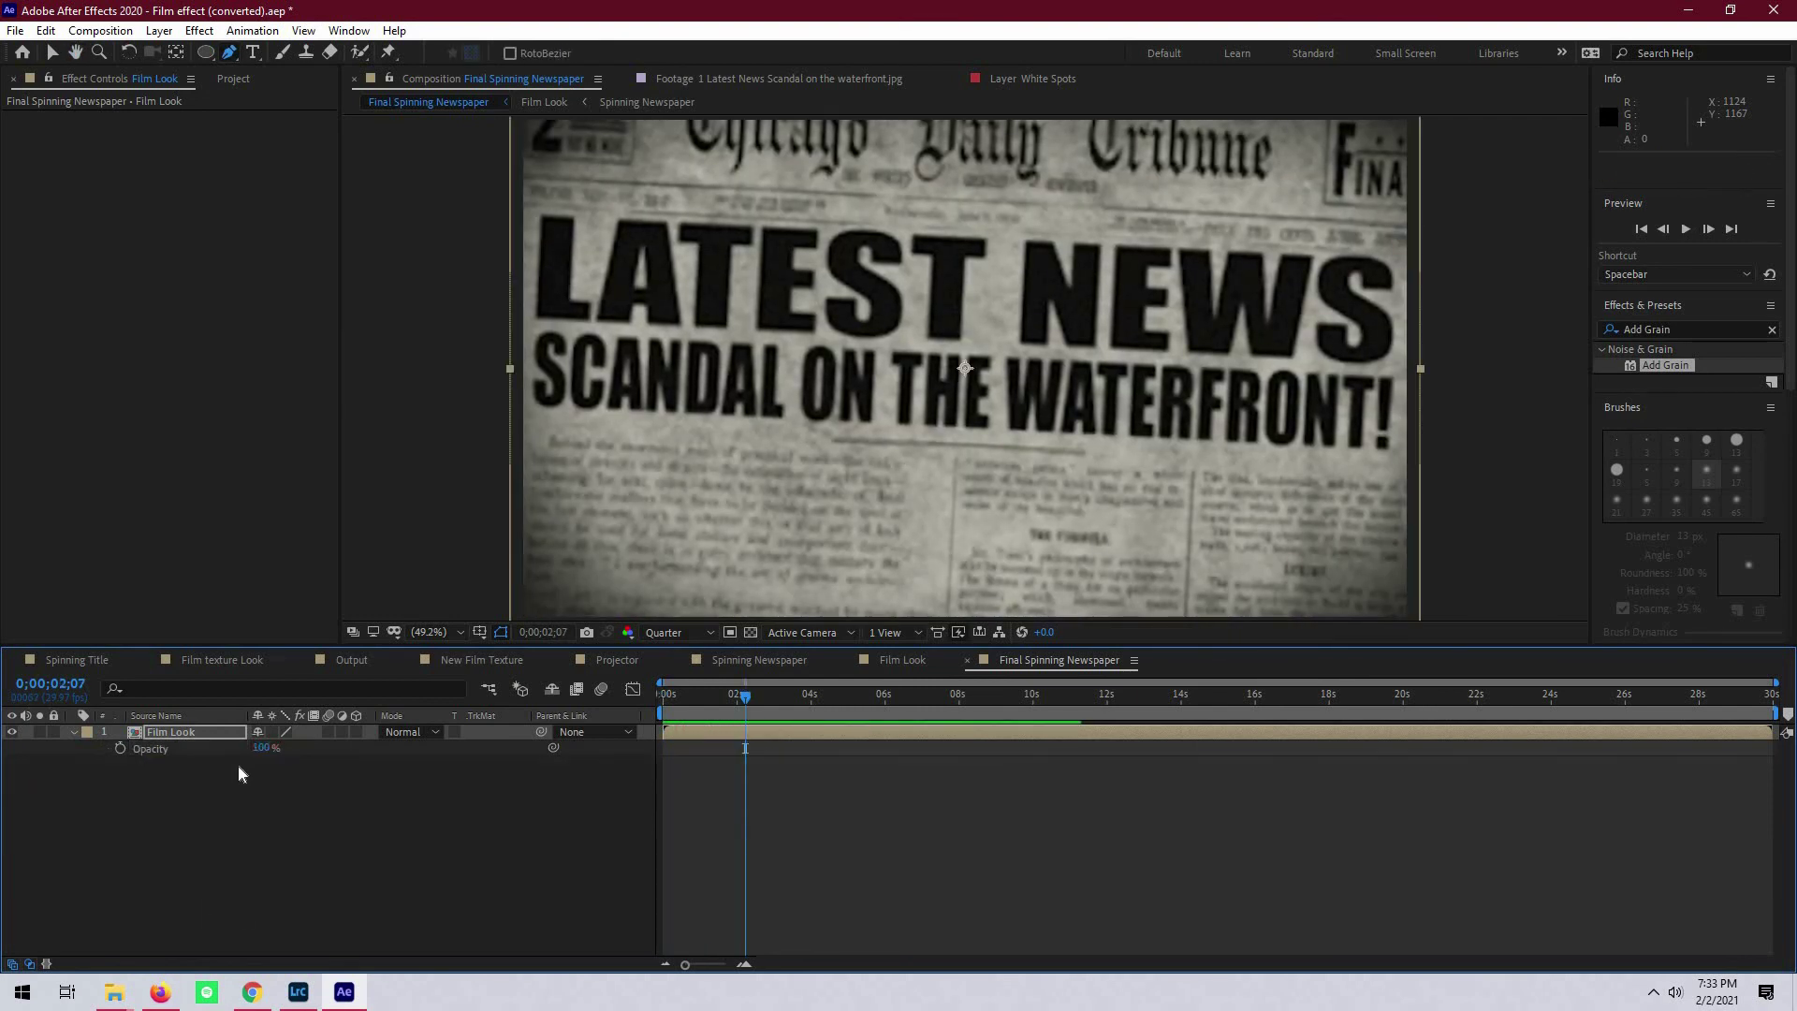
left_click(120, 748, "alt")
type("Wigg")
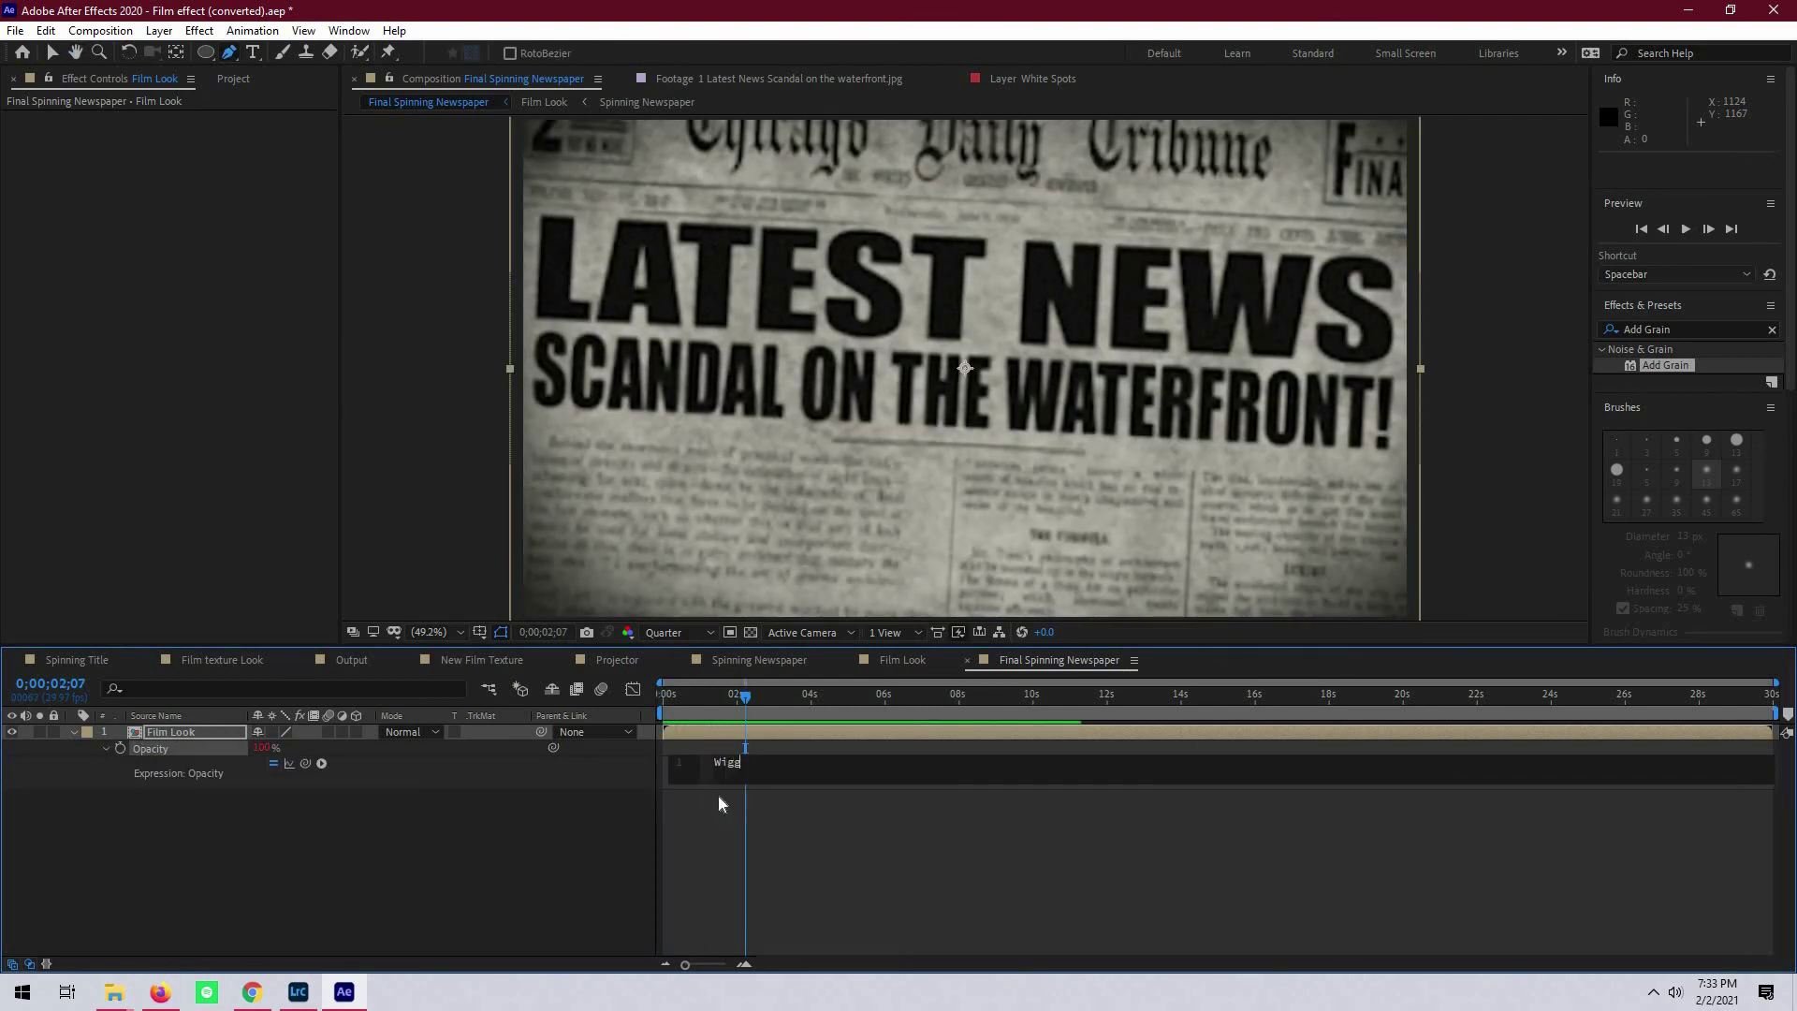
type("le(15,7")
left_click(717, 796)
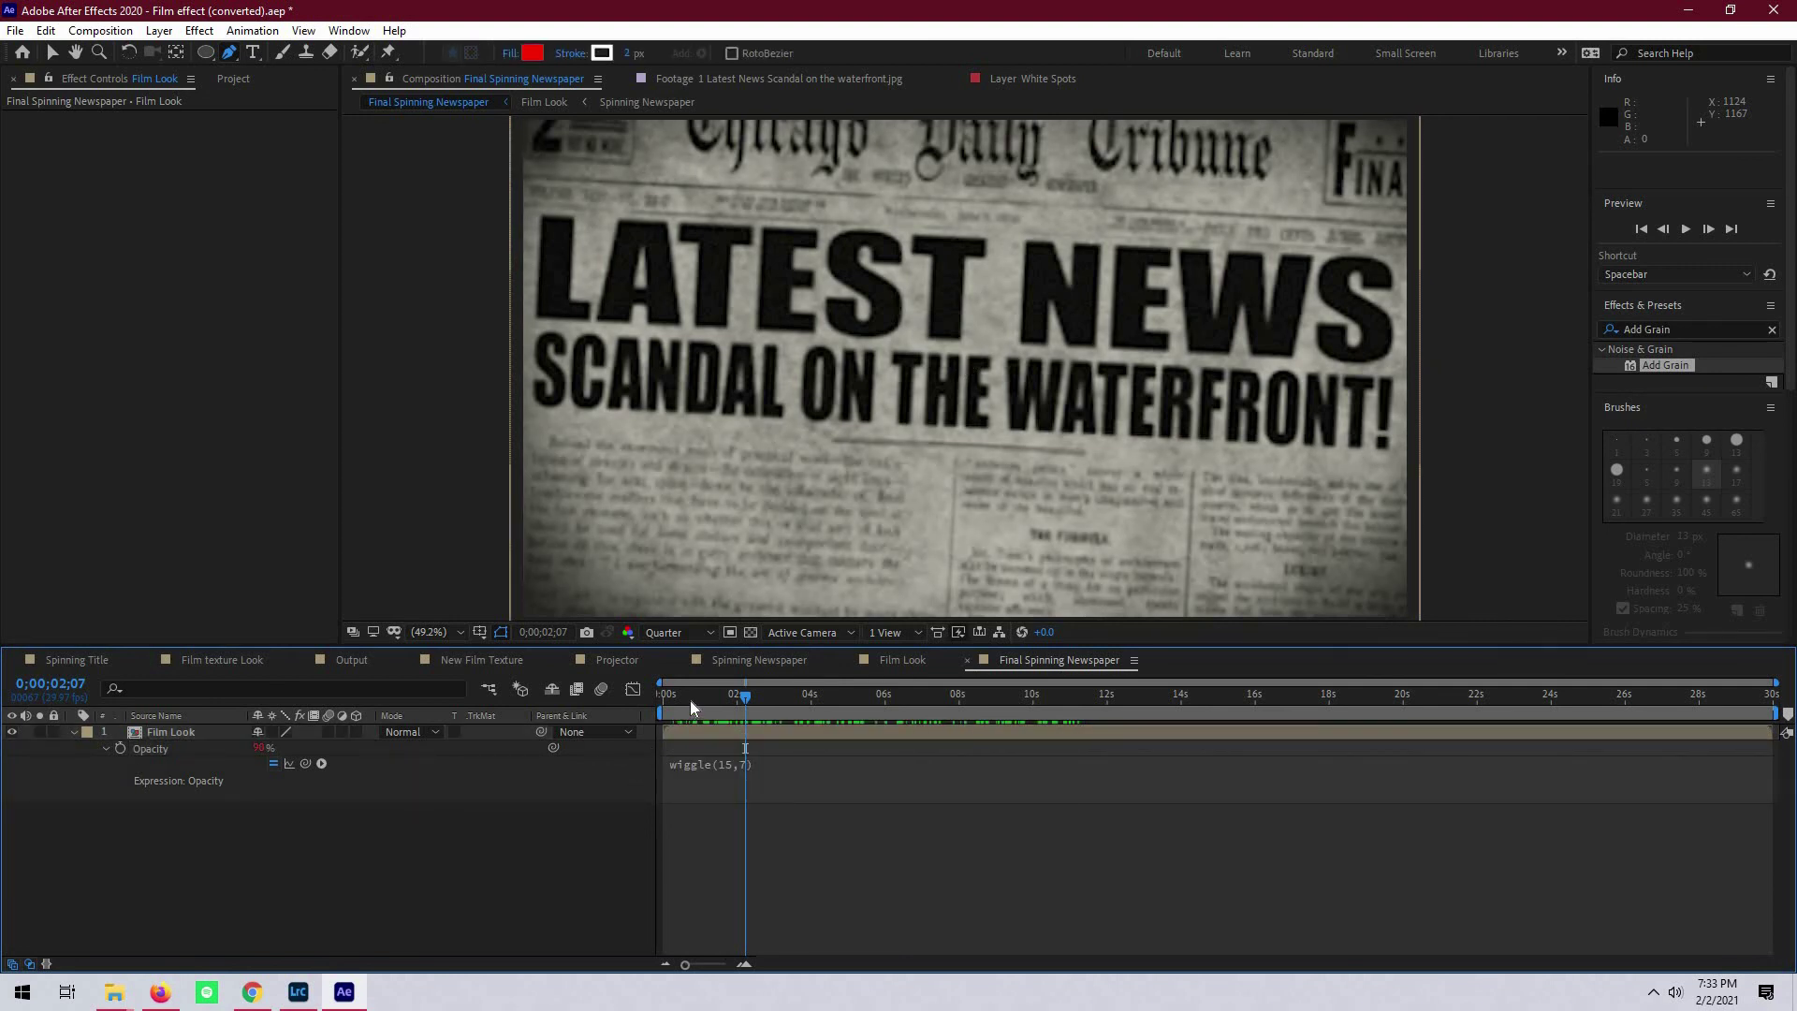
key("space")
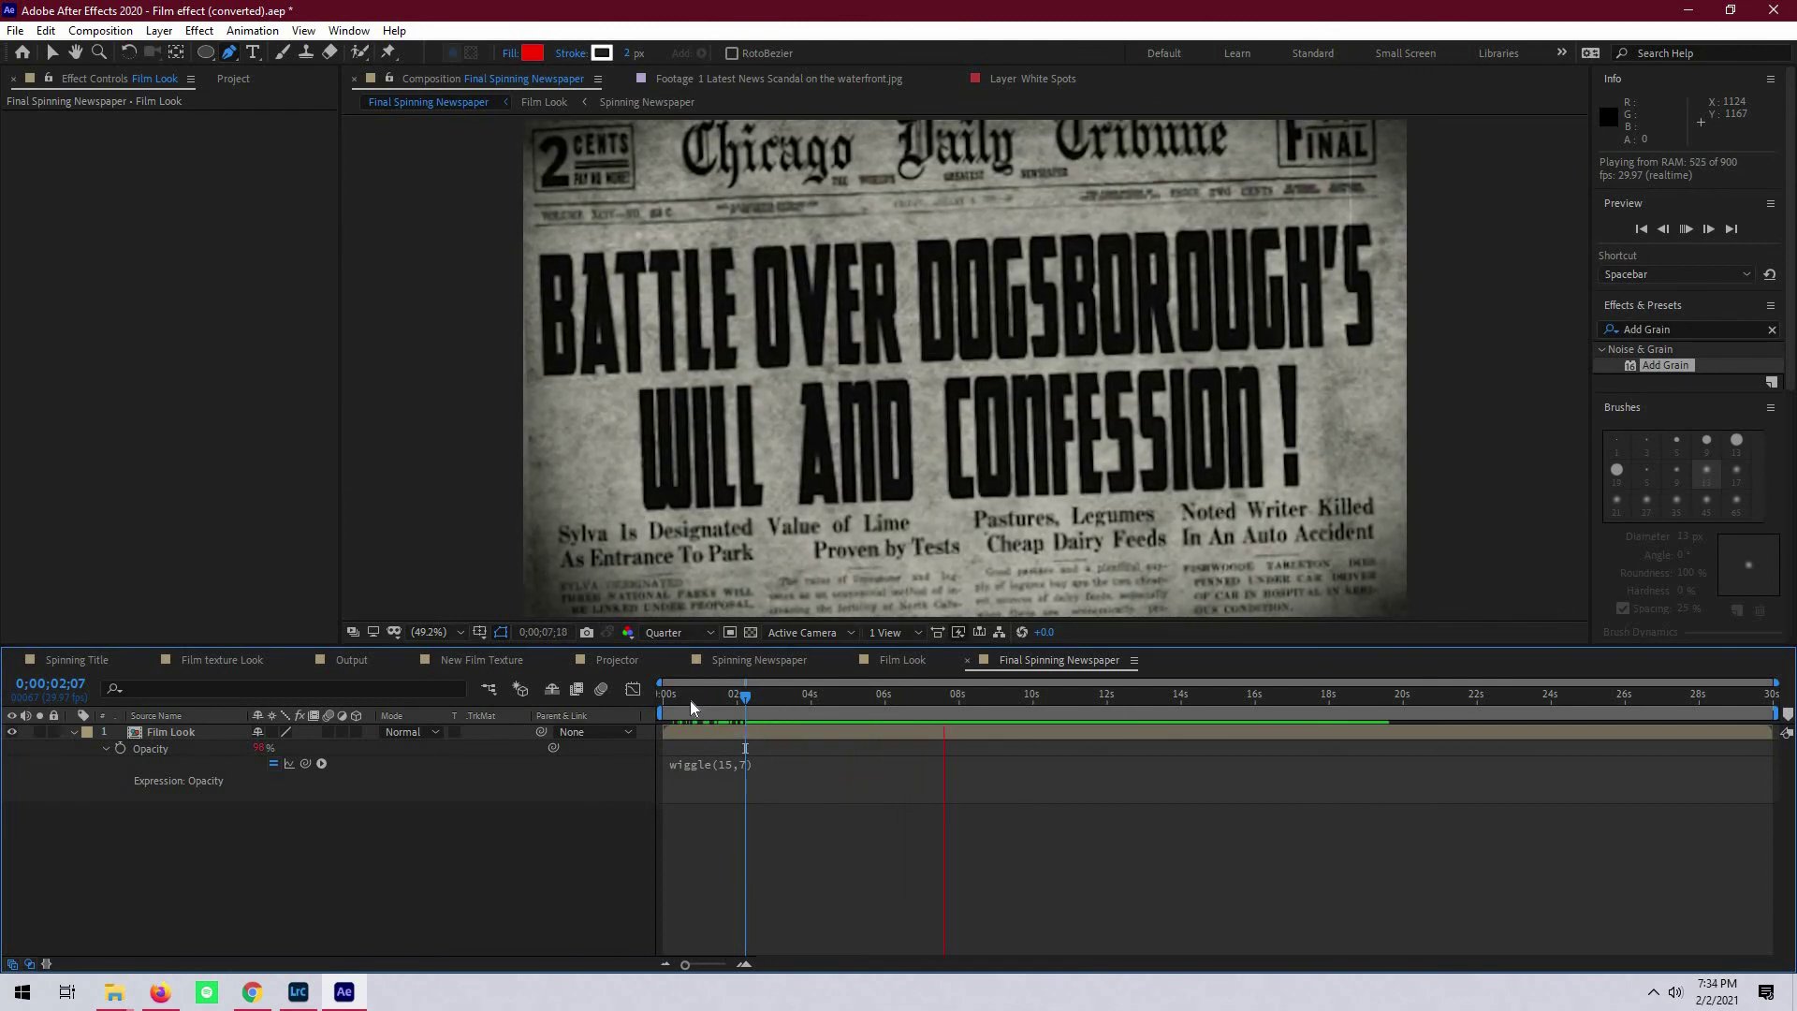
key("space")
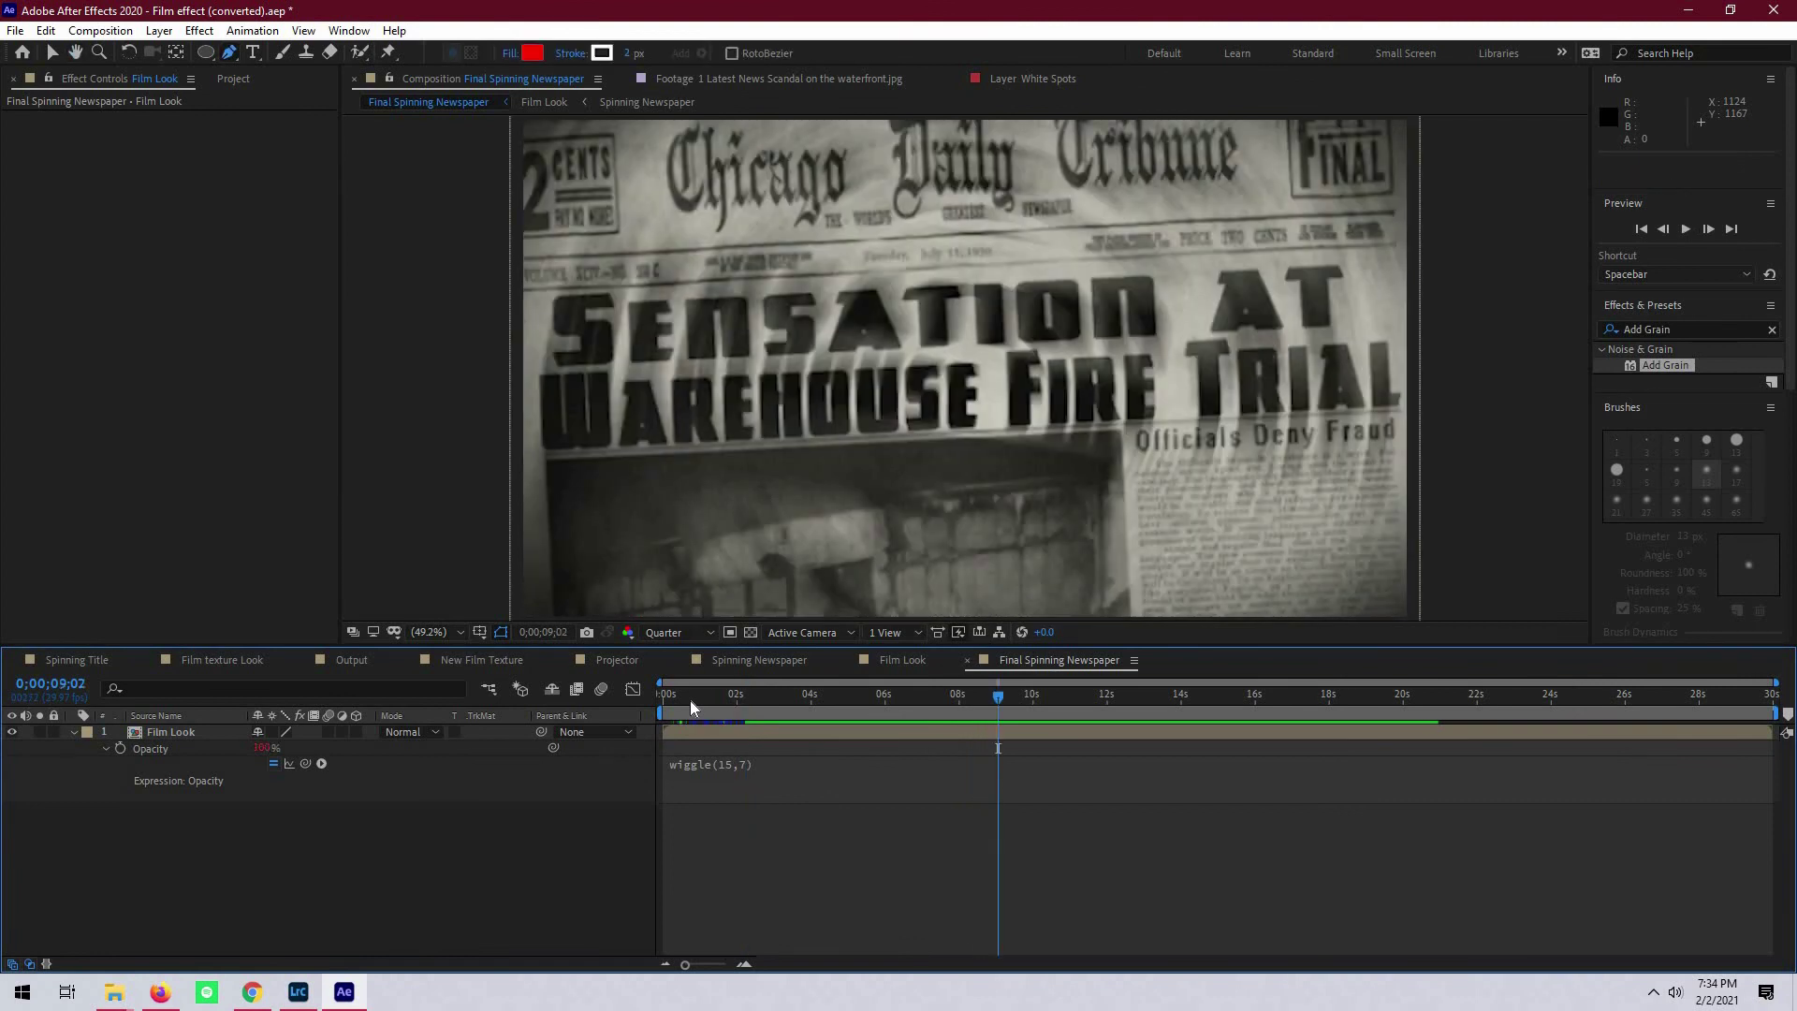
key("space")
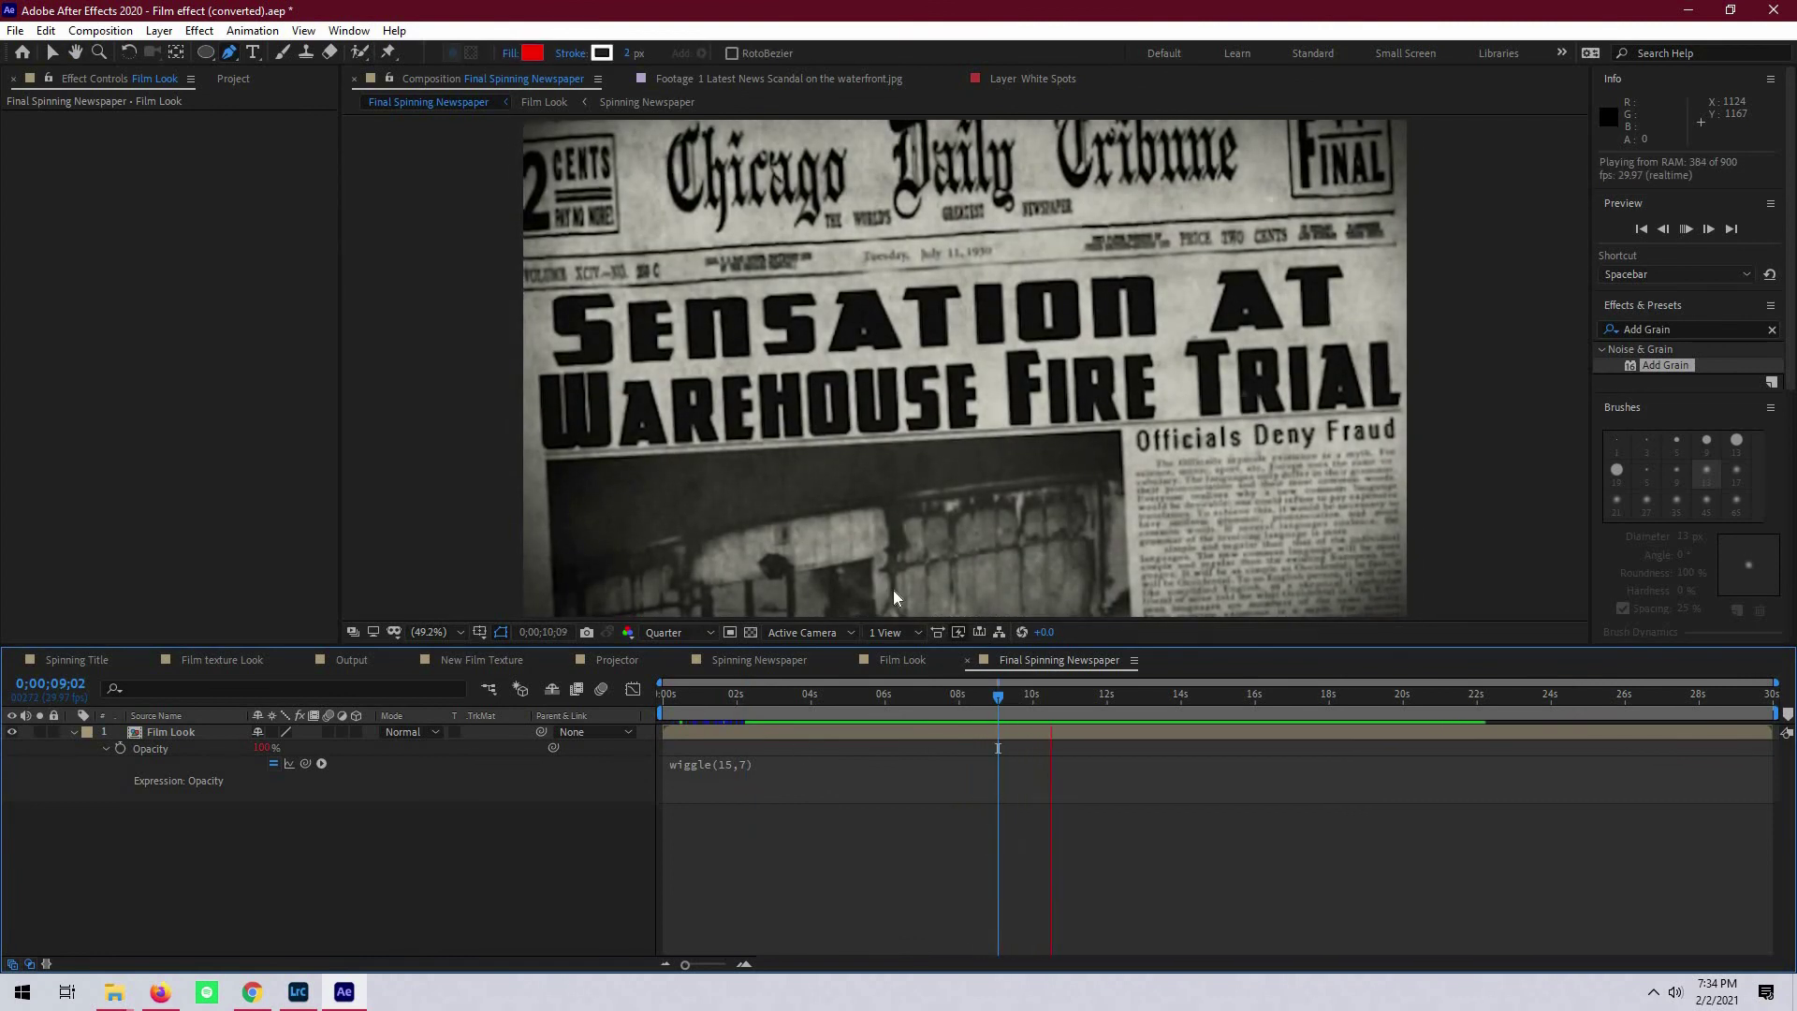
- Scrub through New Film Texture, and compare the lower StandardFilmKnockout.png layer in Projector with its Gaussian Blur on and off
left_click(481, 661)
left_click_drag(755, 692, 1164, 718)
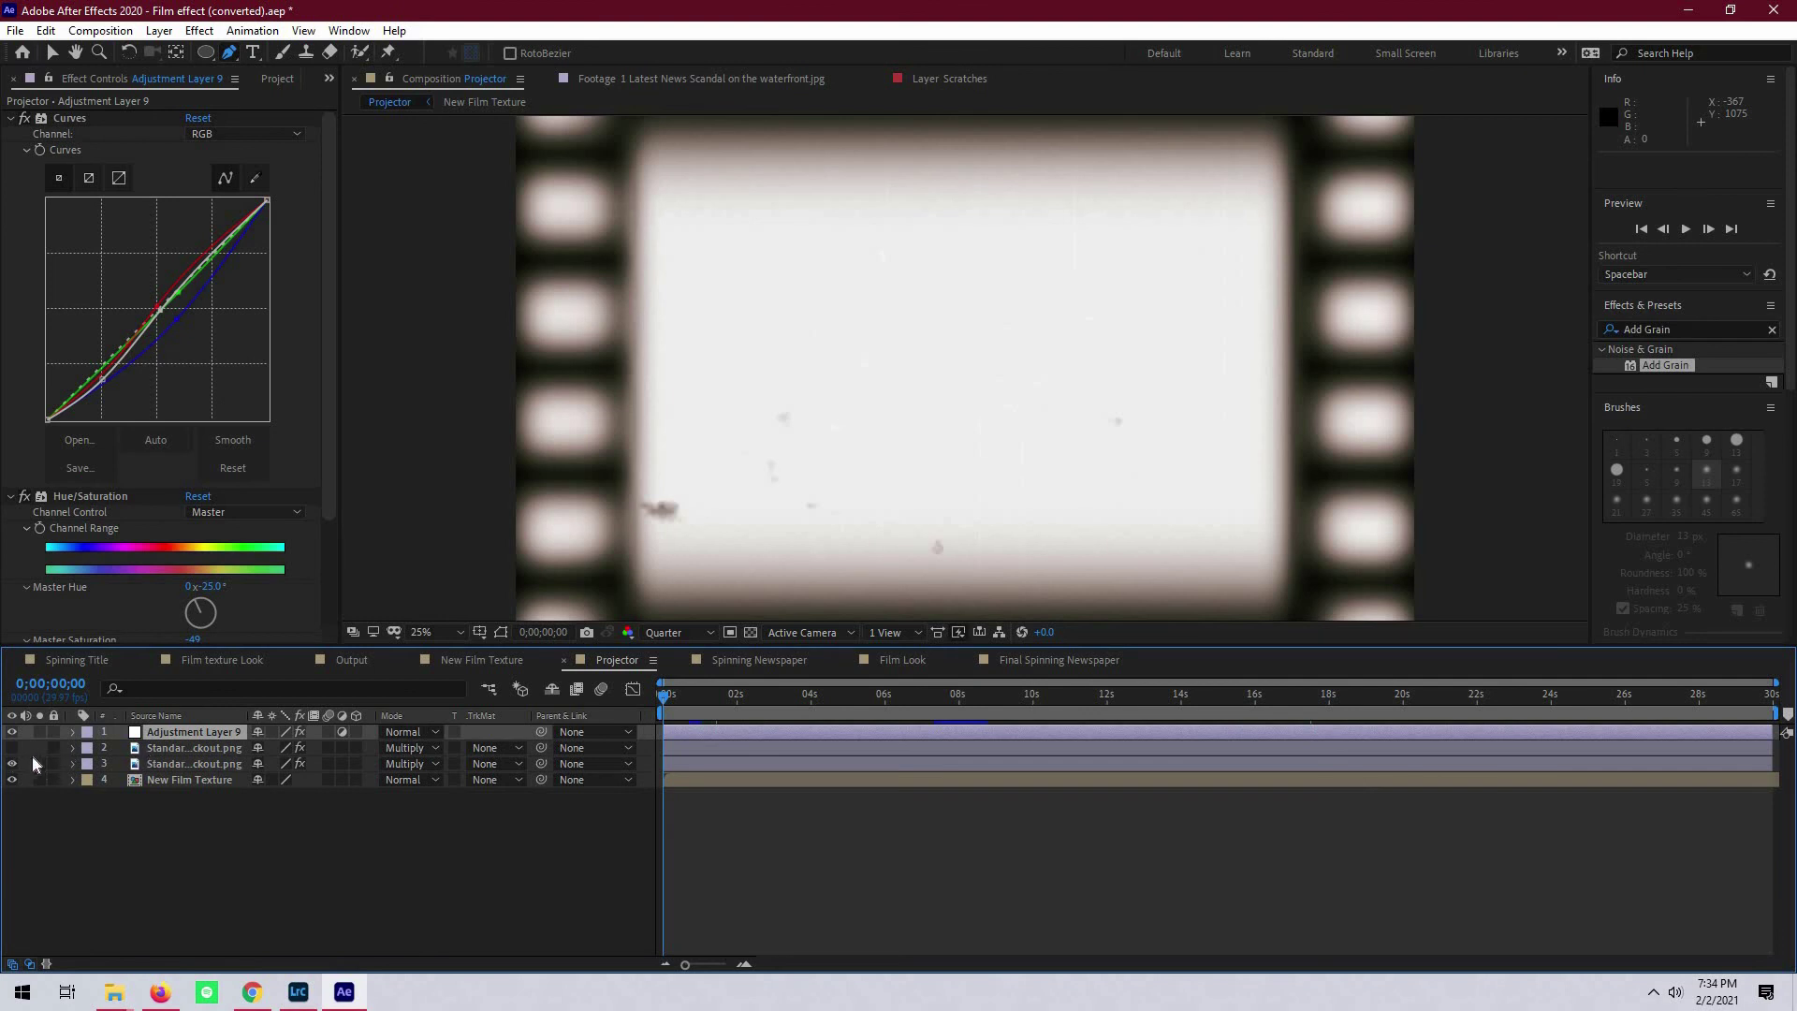
left_click(172, 766)
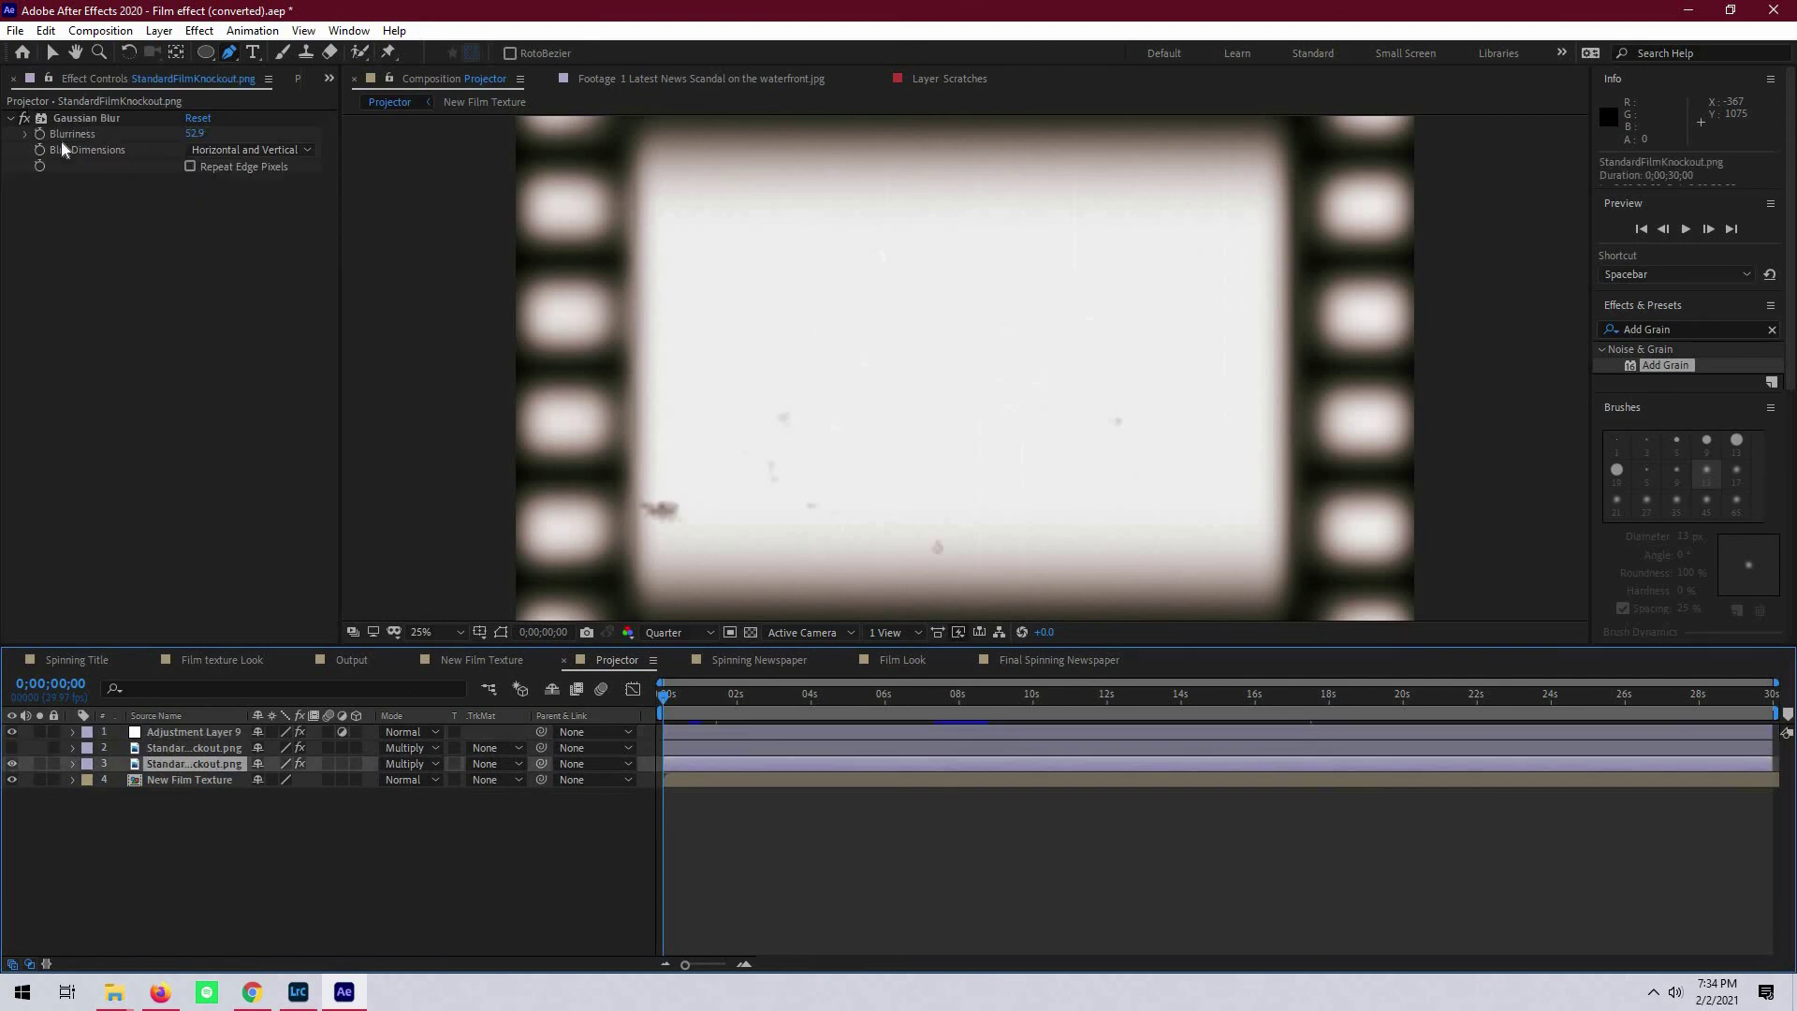
left_click(25, 119)
left_click(25, 119)
left_click(25, 119)
left_click(25, 119)
left_click(25, 119)
left_click(25, 119)
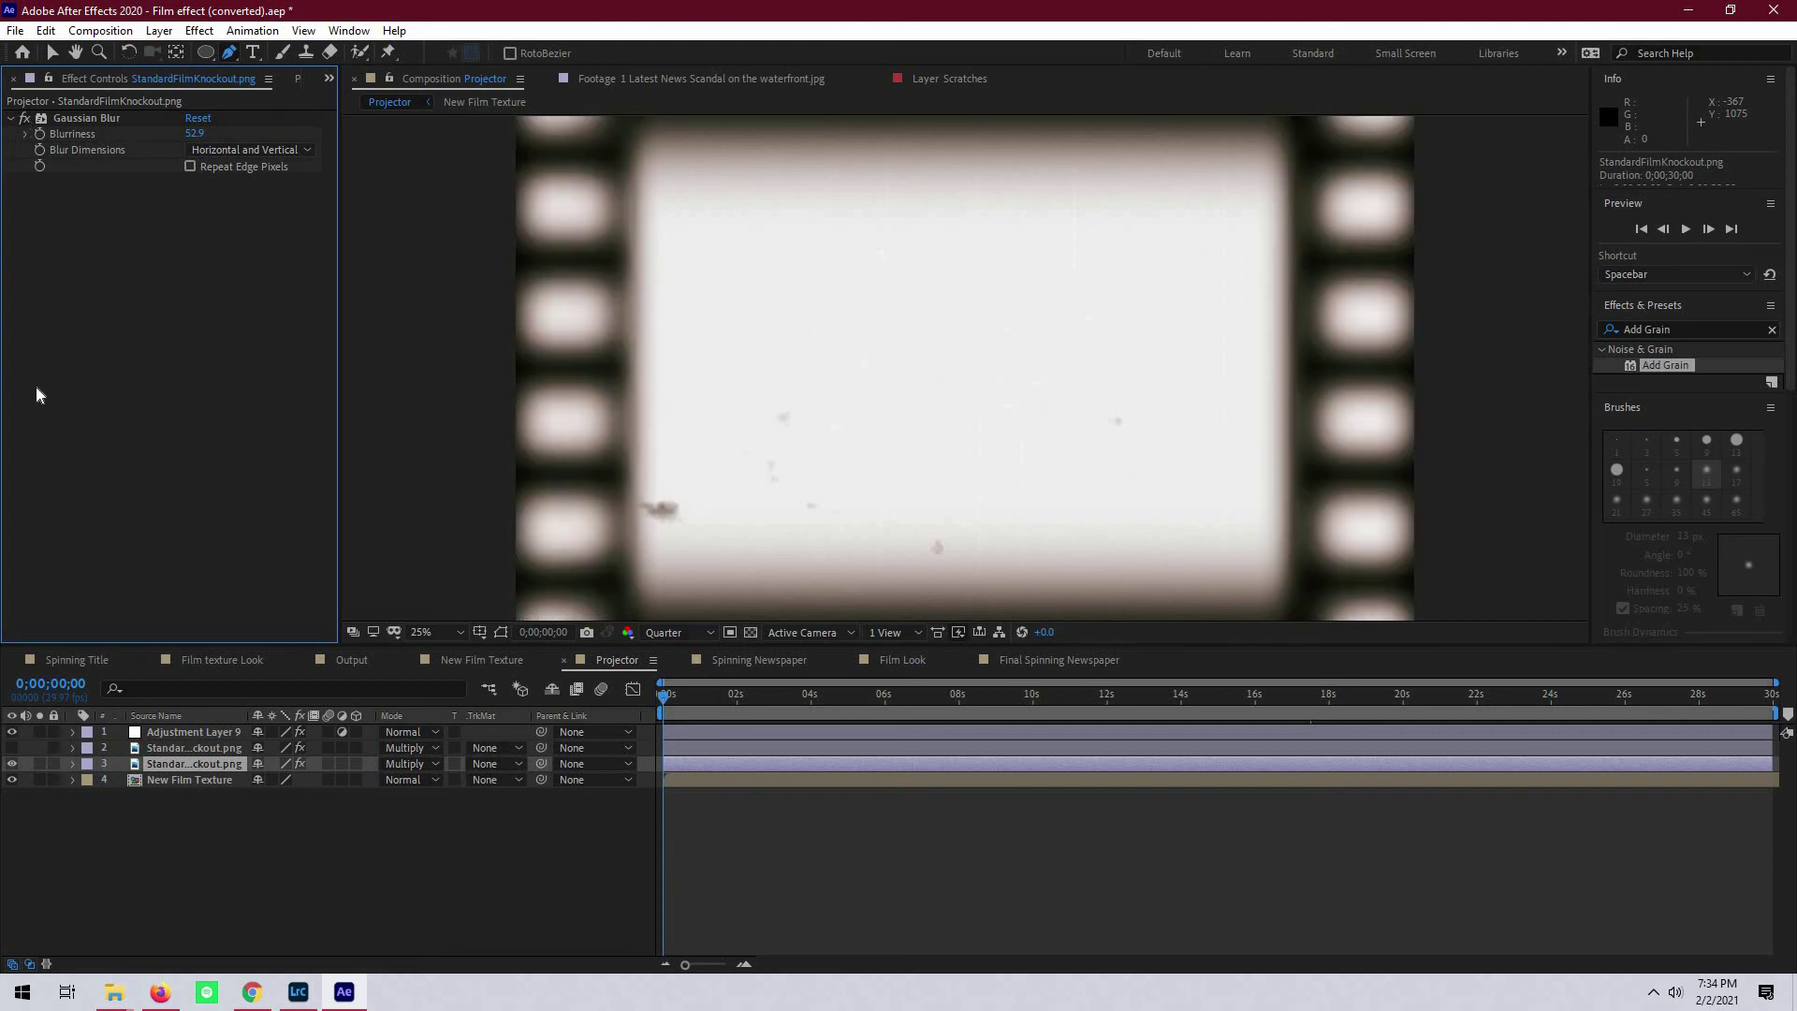
- Show the upper StandardFilmKnockout.png layer in Projector and examine its position and opacity expressions during playback
left_click(11, 762)
left_click(72, 747)
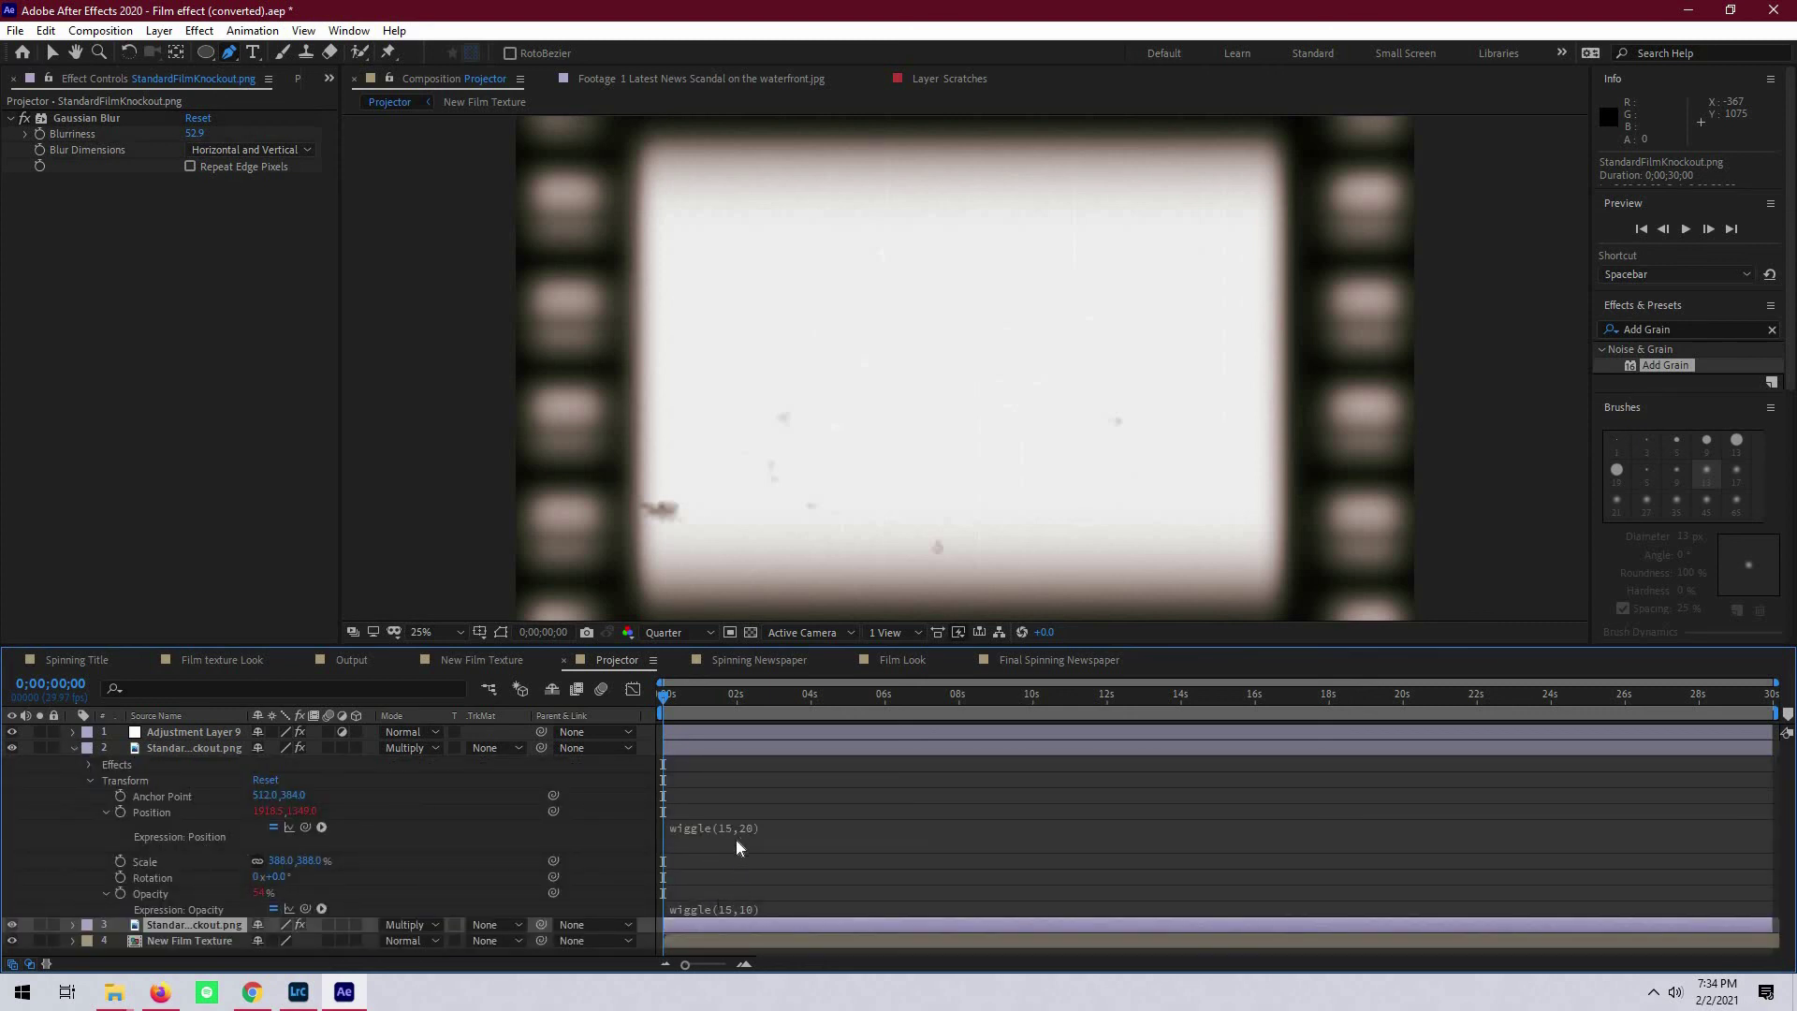
key("space")
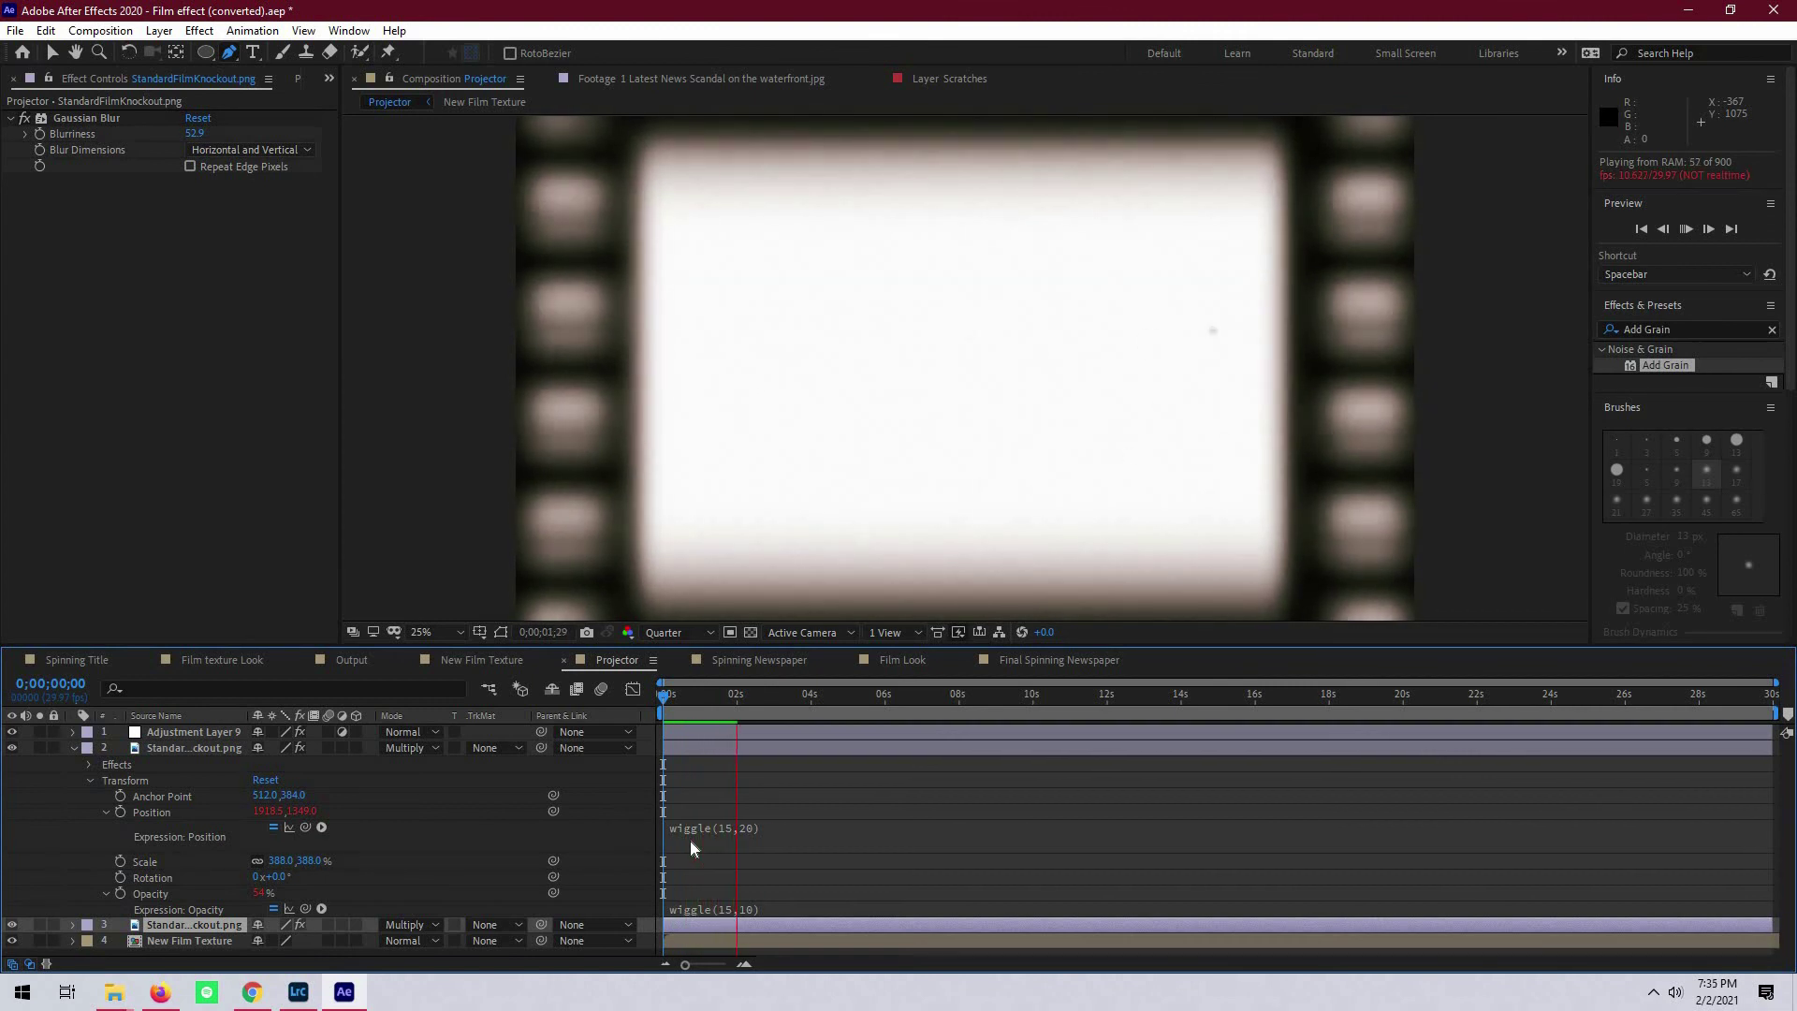
key("space")
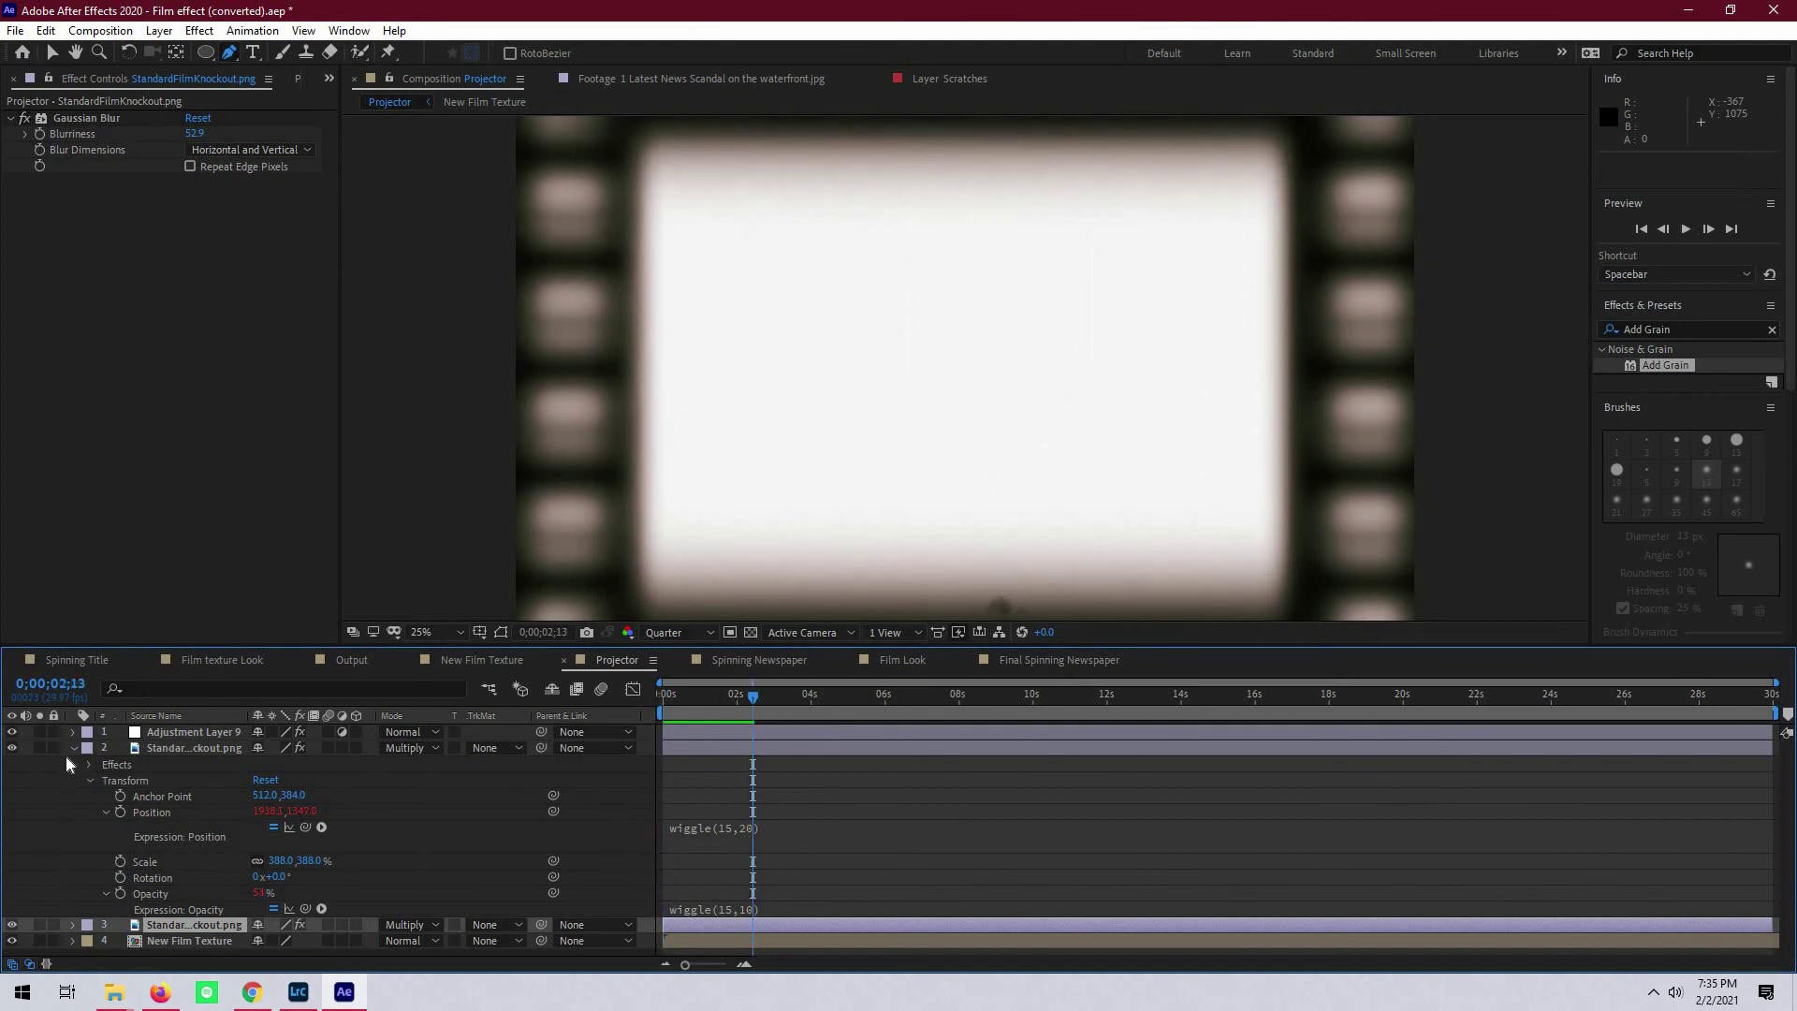
left_click(72, 748)
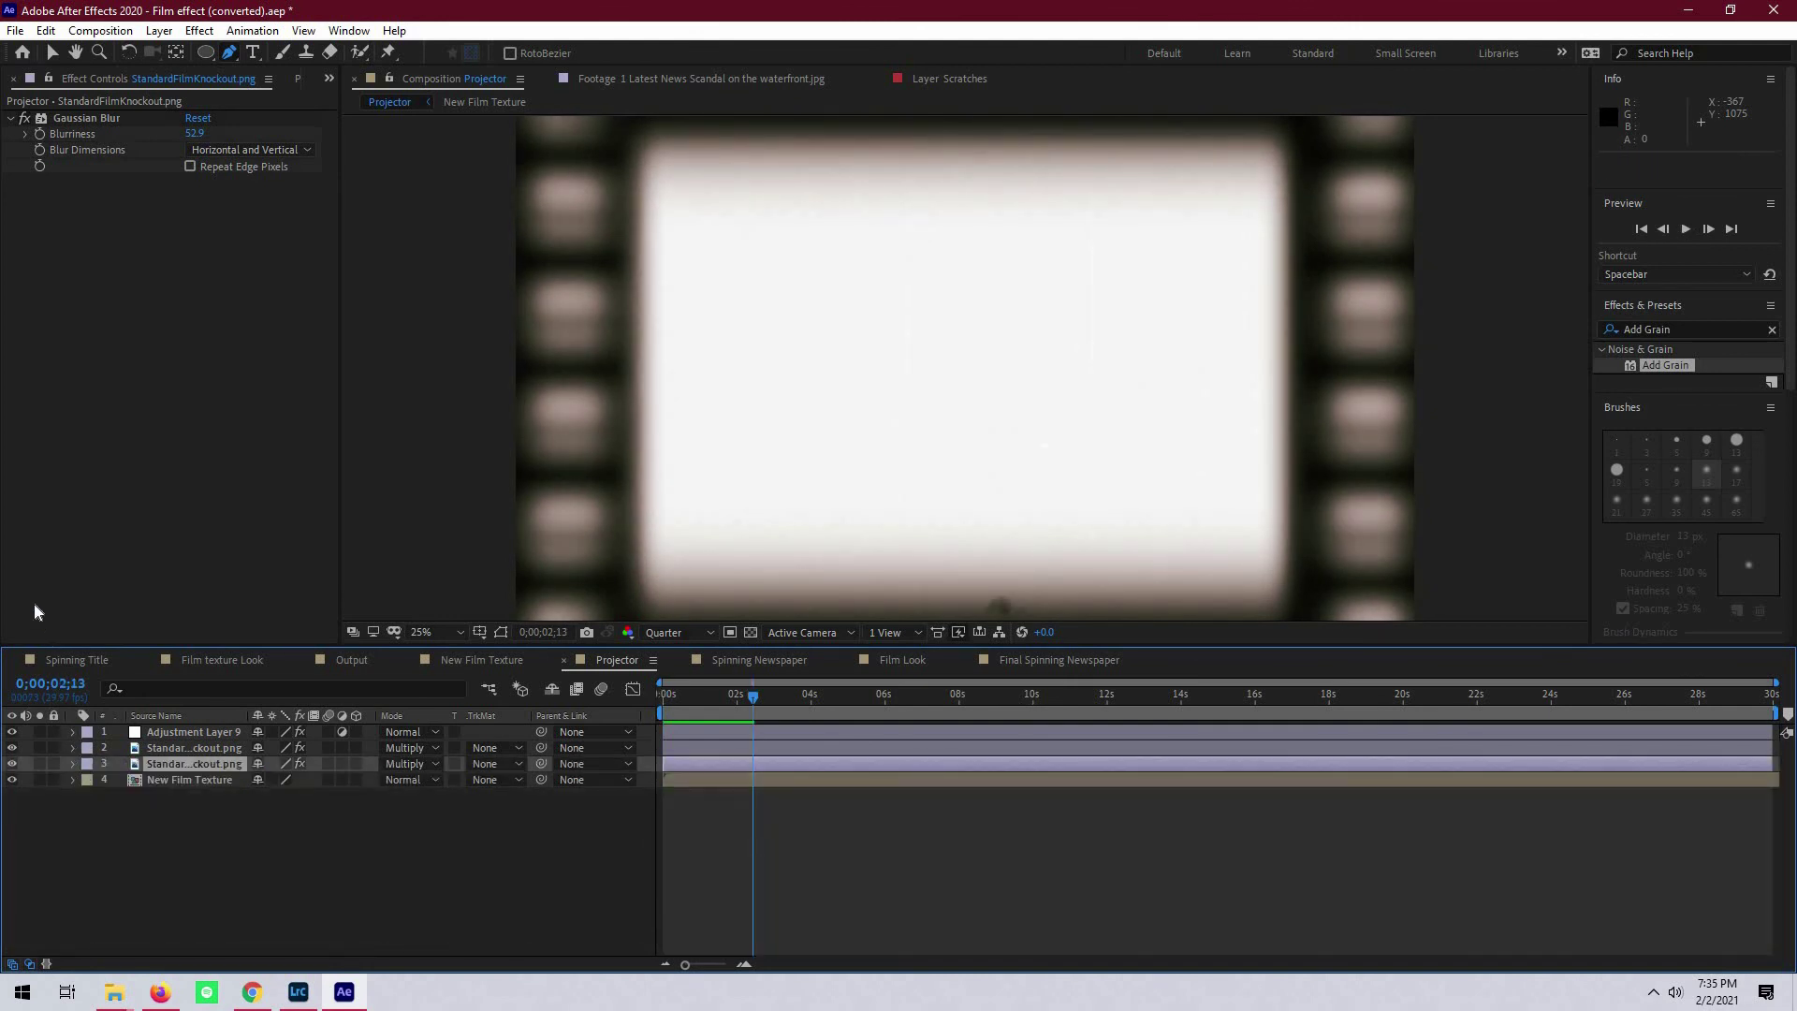